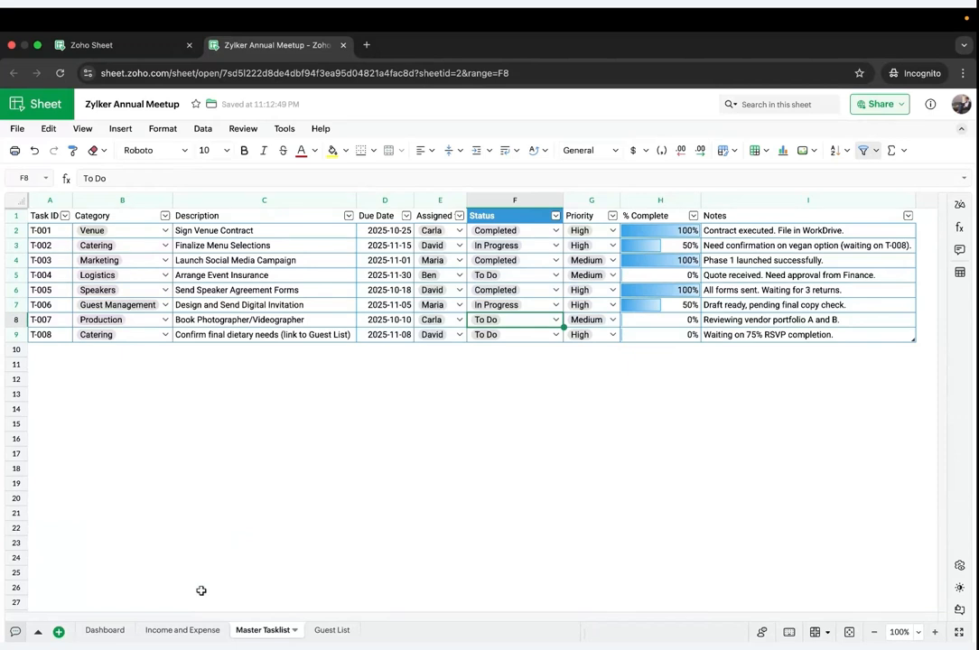
Step: View the Income and Expense sheet and the Dashboard sheet
left_click(183, 631)
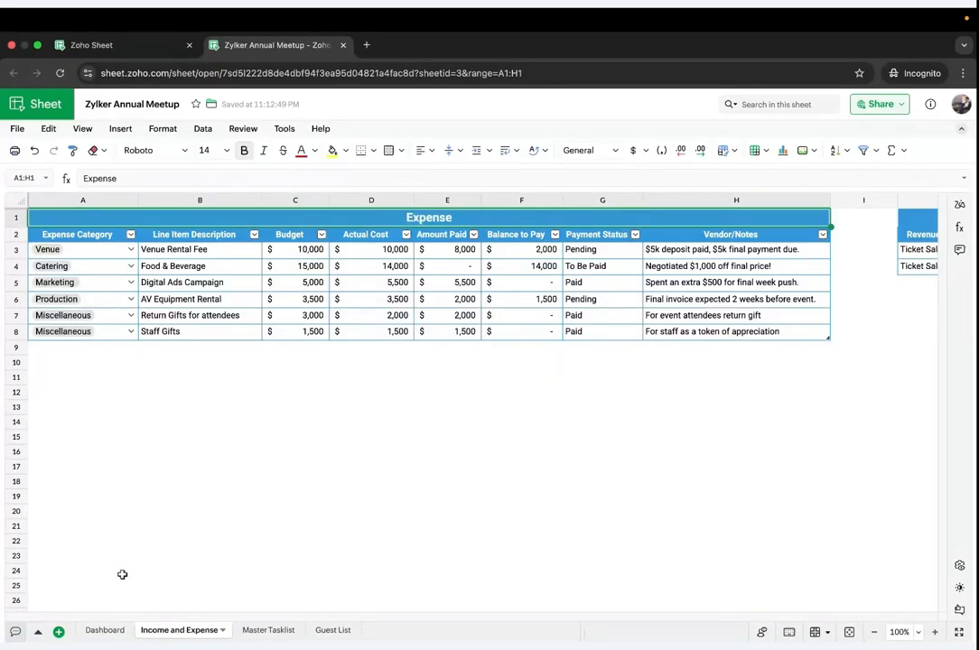
left_click(96, 631)
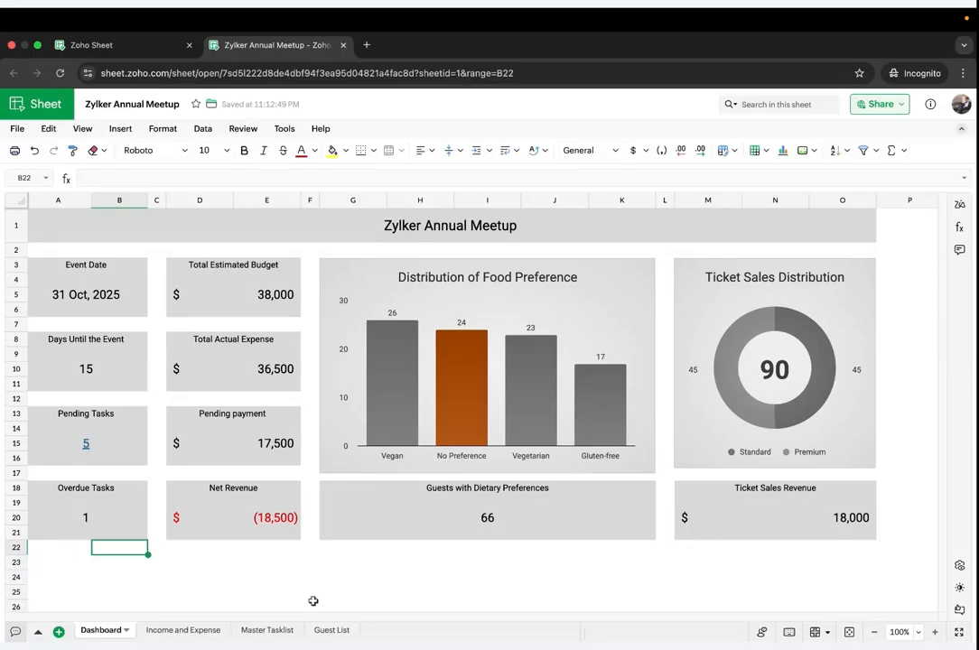
Step: Start a Zoho Forms data connection on the Guest List sheet, choosing the Zylker Annual Meetup - 2025 form and its Name - Full Name field
left_click(327, 633)
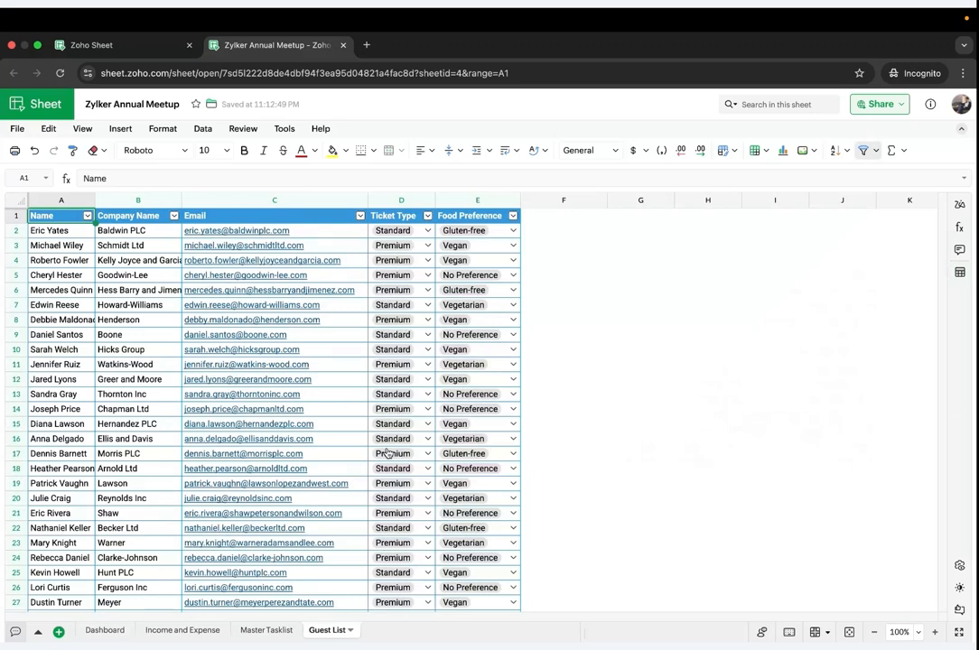
left_click(198, 129)
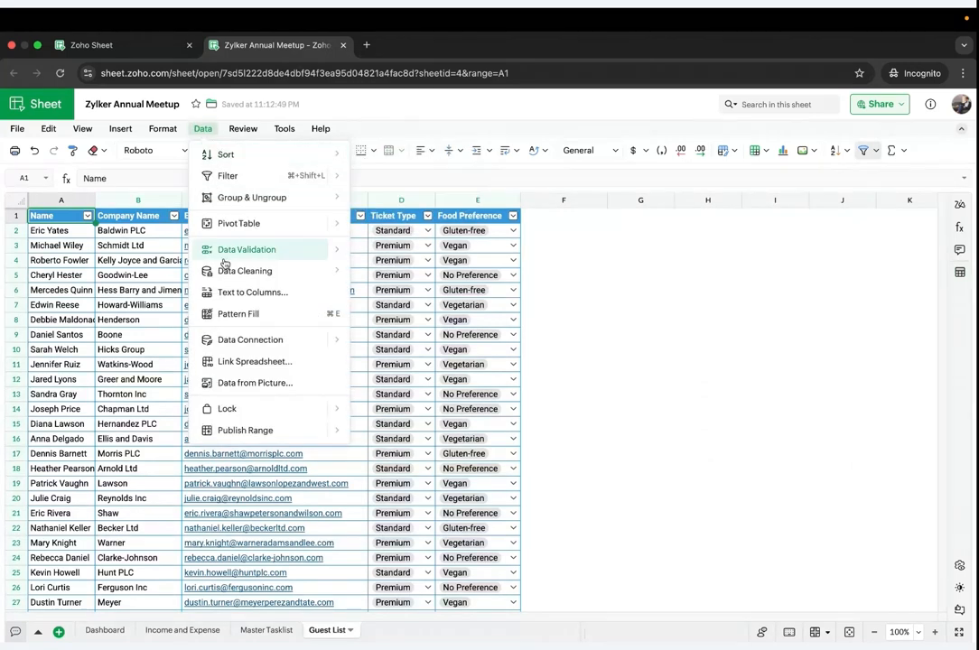
mouse_move(243, 344)
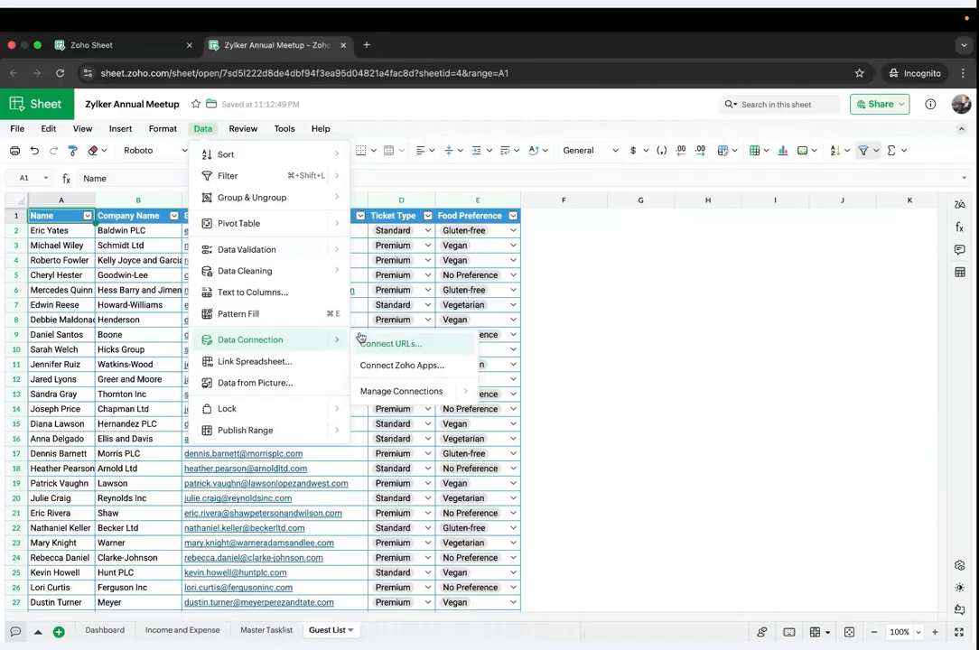
left_click(383, 367)
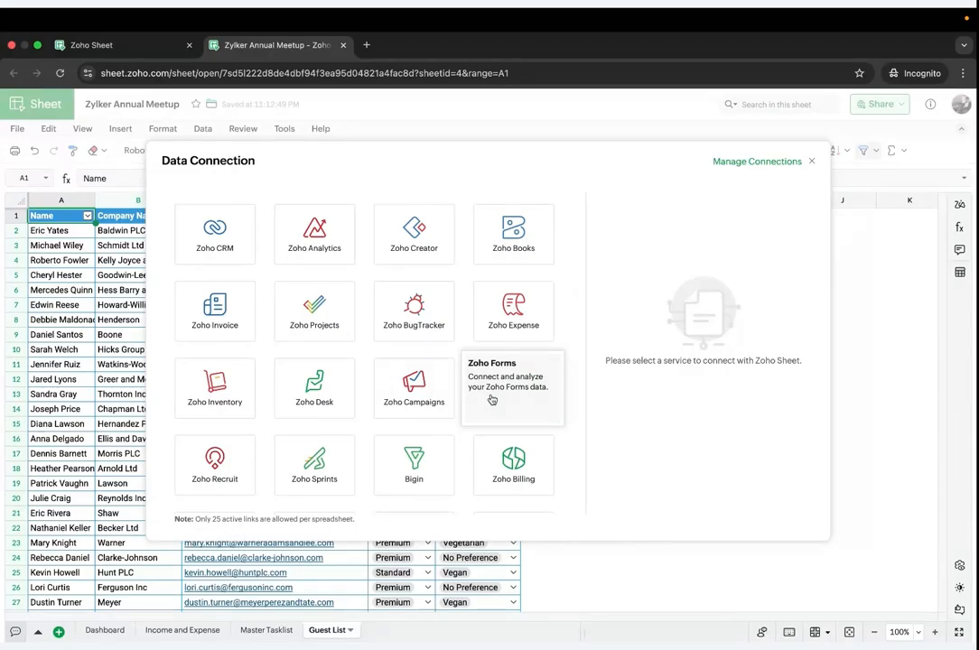
left_click(491, 399)
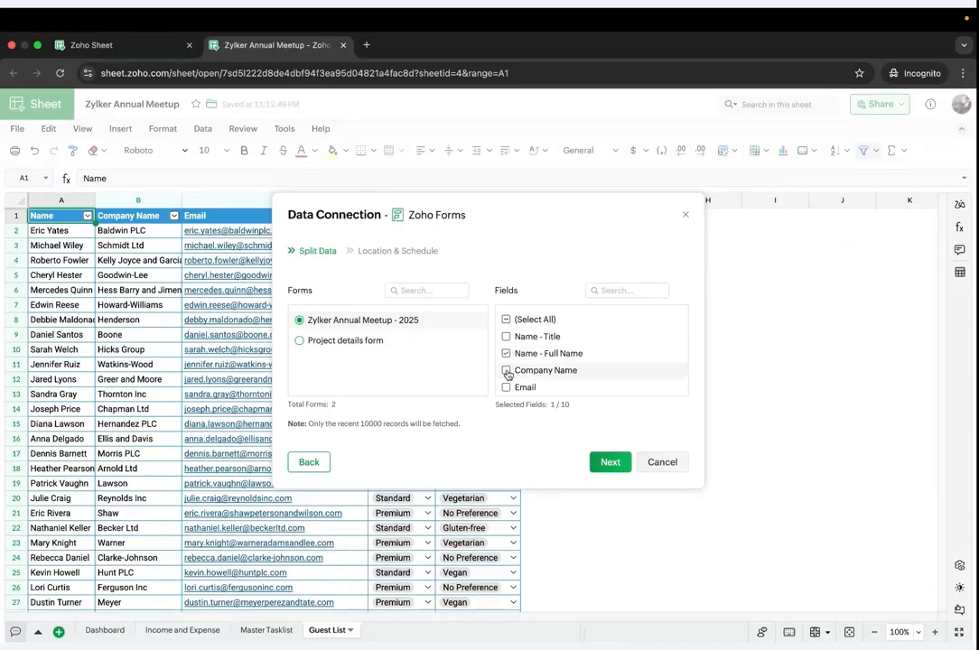
Step: Add the form's Company Name, Email and Ticket Type fields to the data connection and continue to the location and schedule settings
scroll(505, 356, "down", 2)
scroll(506, 358, "up", 1)
left_click(506, 351)
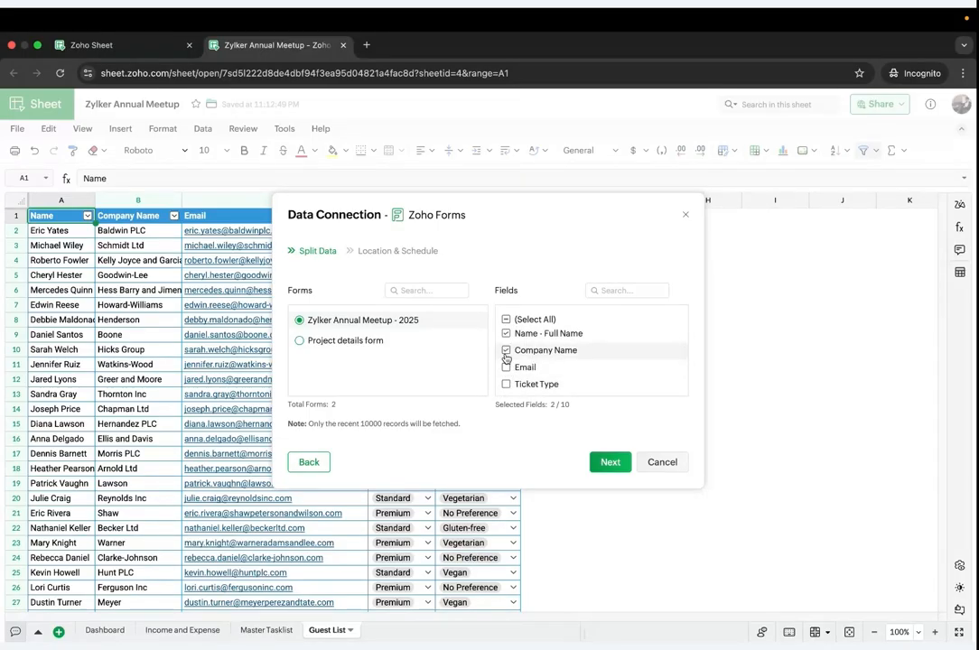
left_click(507, 367)
scroll(505, 365, "down", 1)
left_click(506, 366)
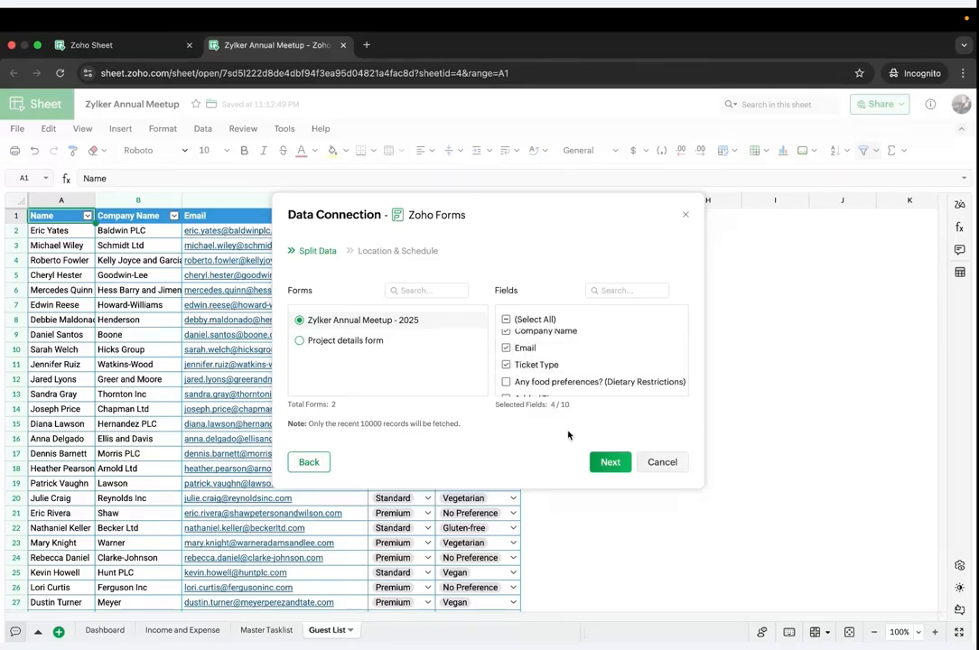
left_click(609, 462)
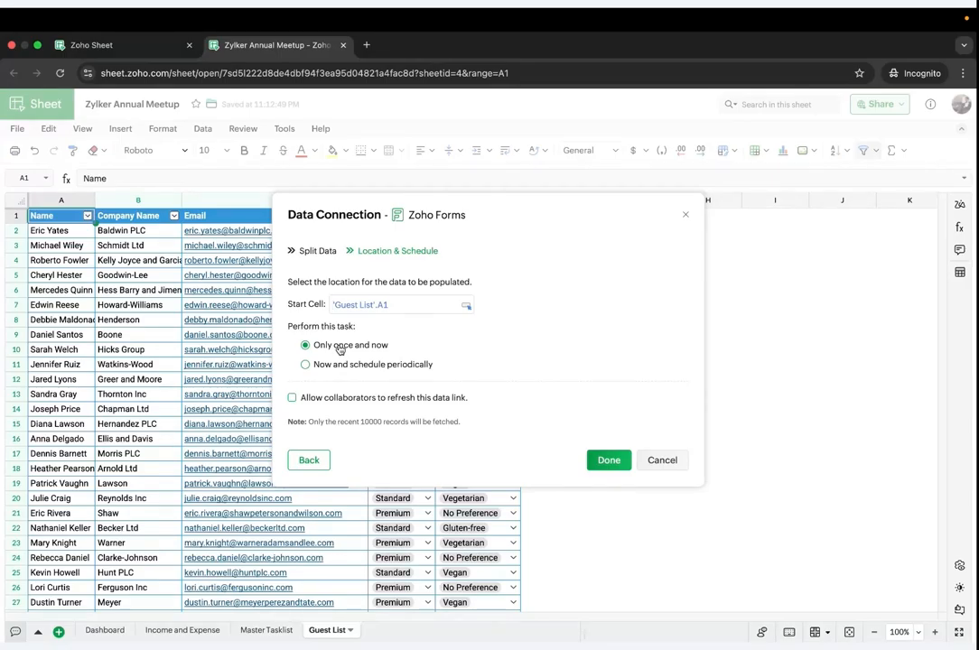
Step: Set the import to run now and periodically with Every 'N' Hours at 24 Hours, but cancel the data connection without creating it
left_click(305, 364)
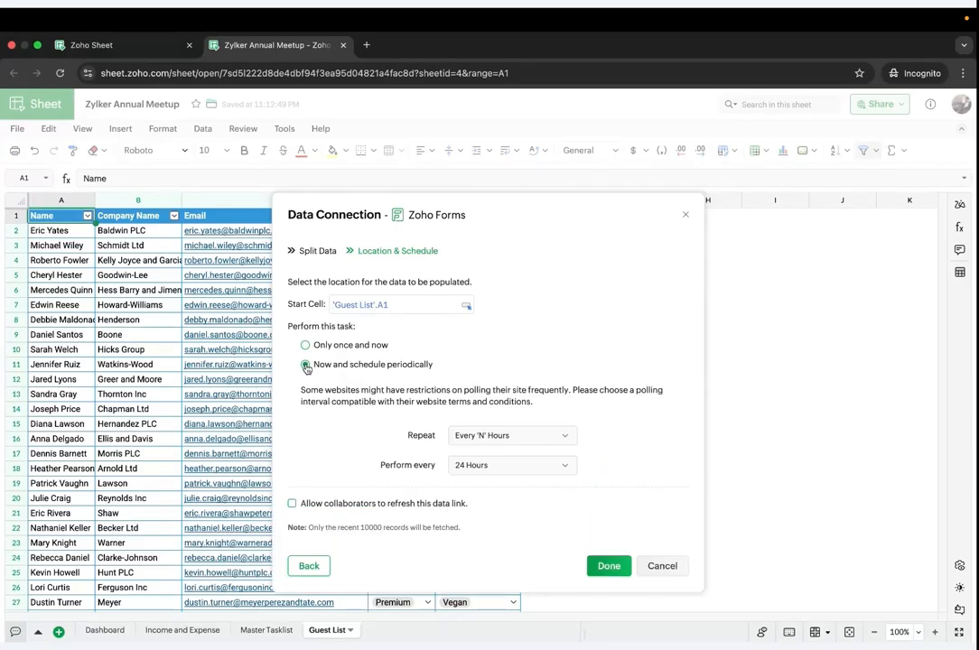
left_click(490, 437)
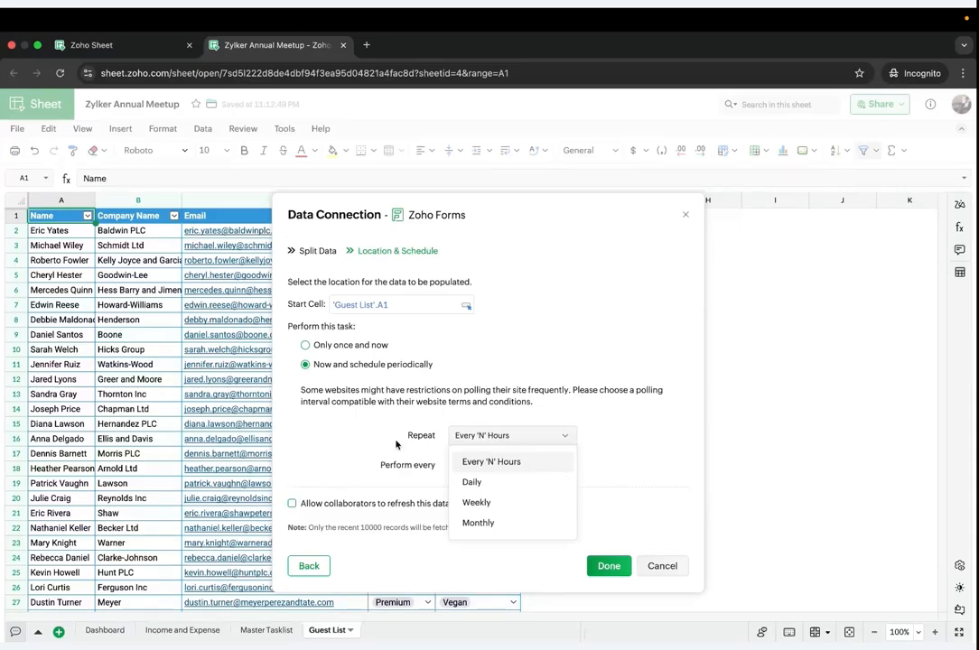
left_click(491, 462)
left_click(495, 465)
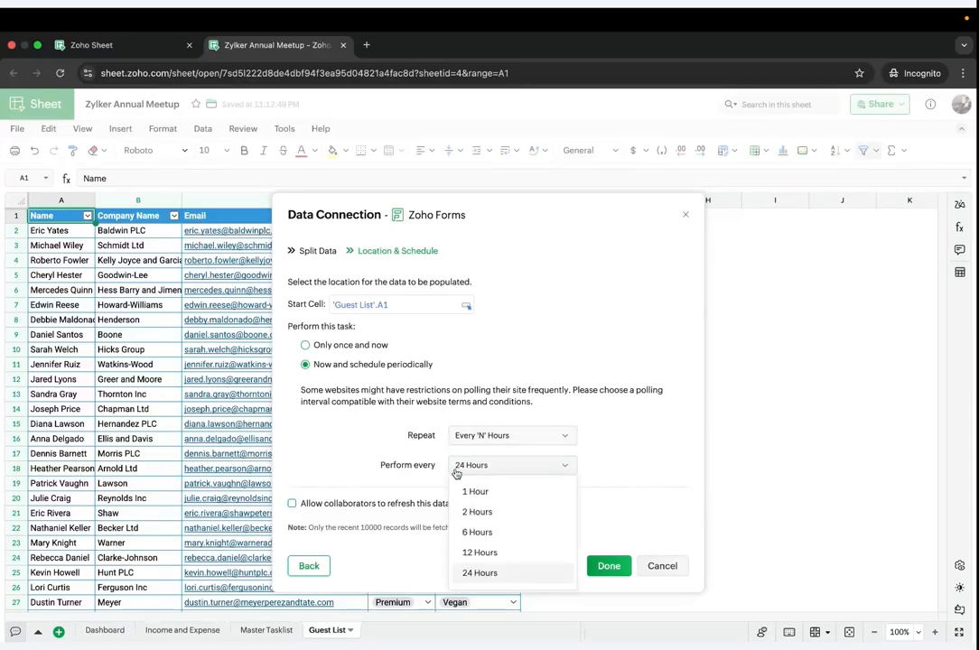
left_click(369, 476)
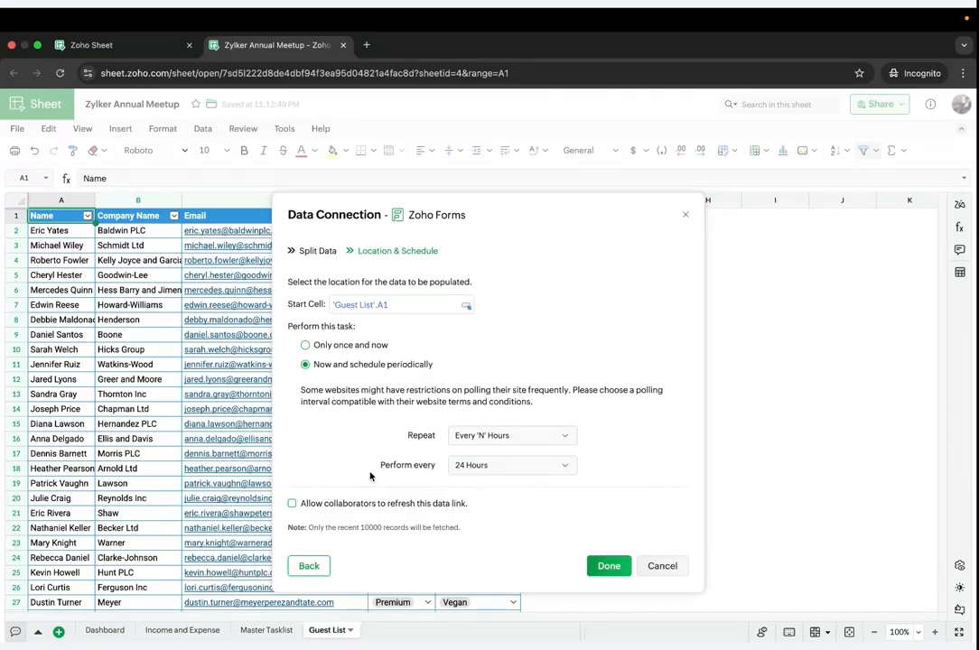
left_click(658, 567)
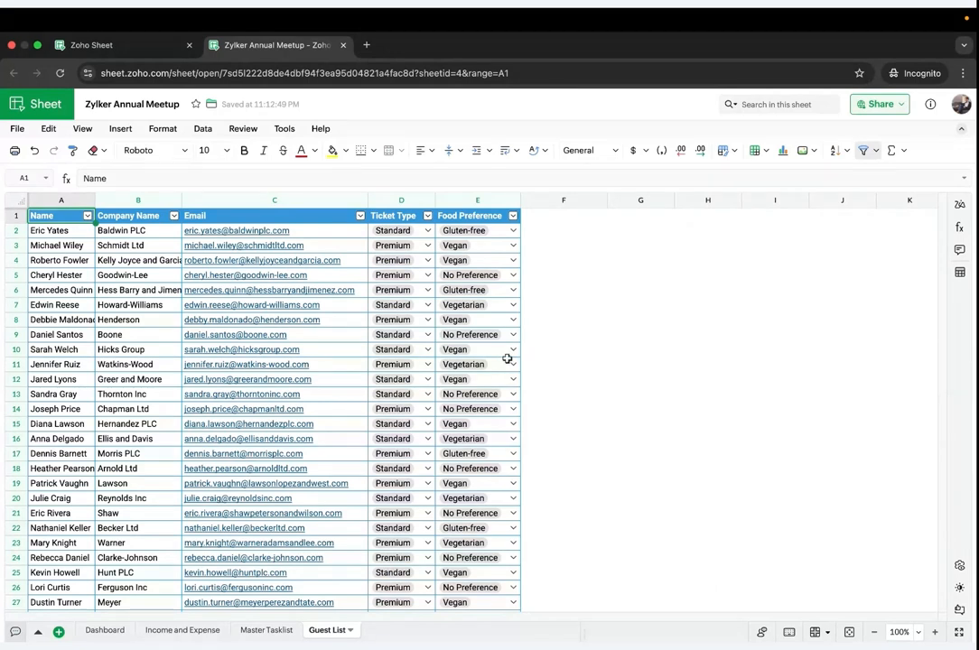
Step: Open Zoho Forms at forms.zoho.com in a new browser tab
left_click(368, 51)
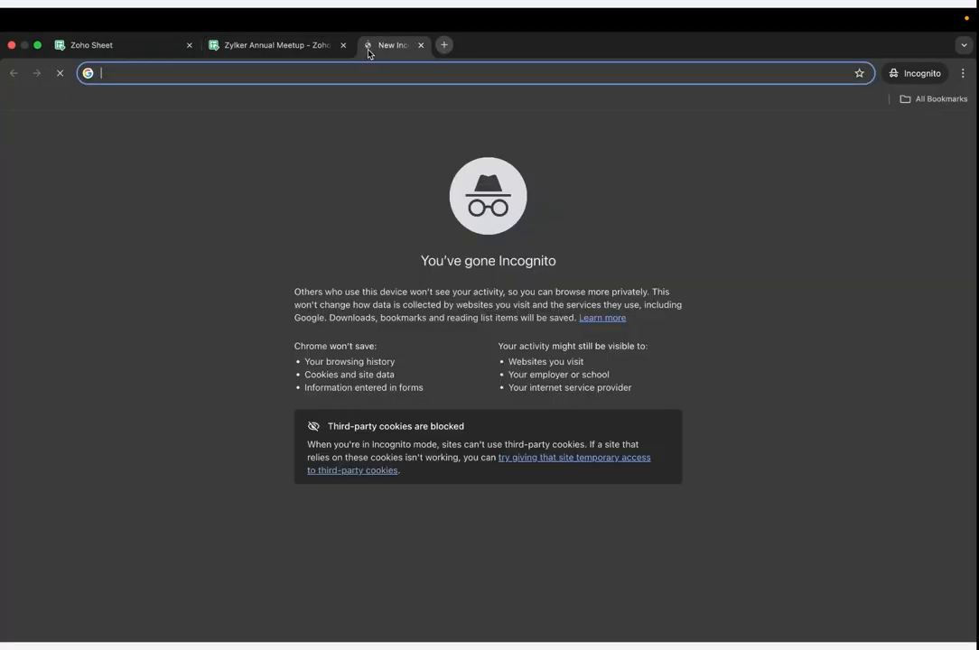
type("form")
key("BackSpace")
key("BackSpace")
key("BackSpace")
key("BackSpace")
key("BackSpace")
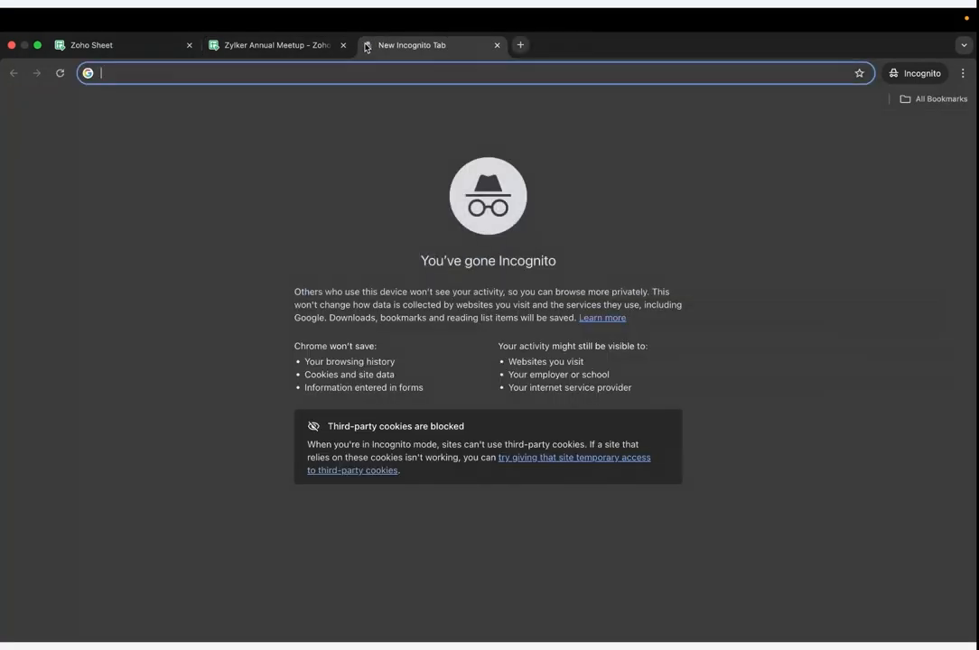
type("forms.z")
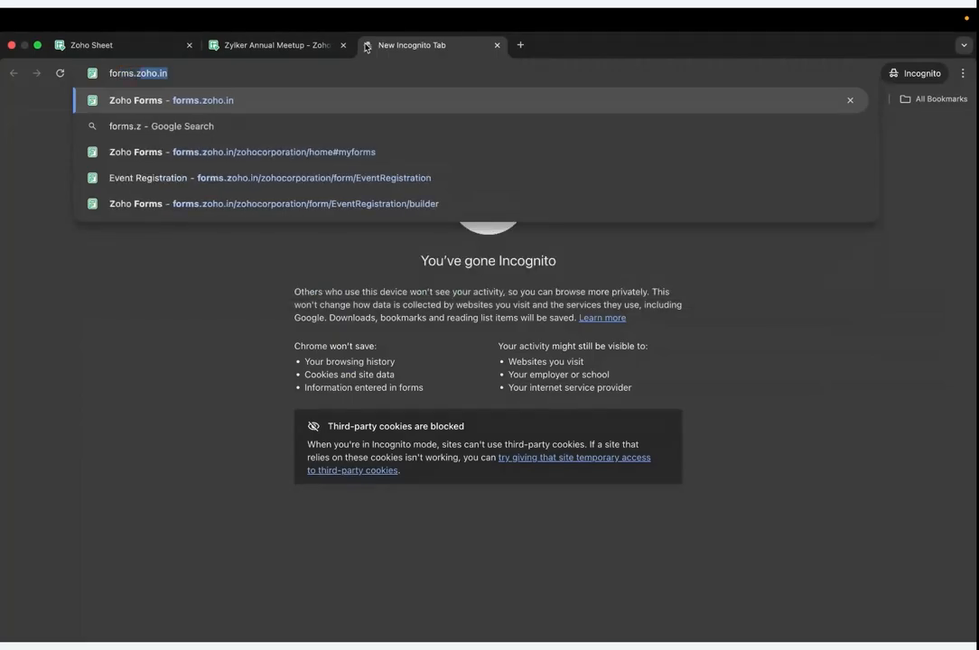
type("oho.com")
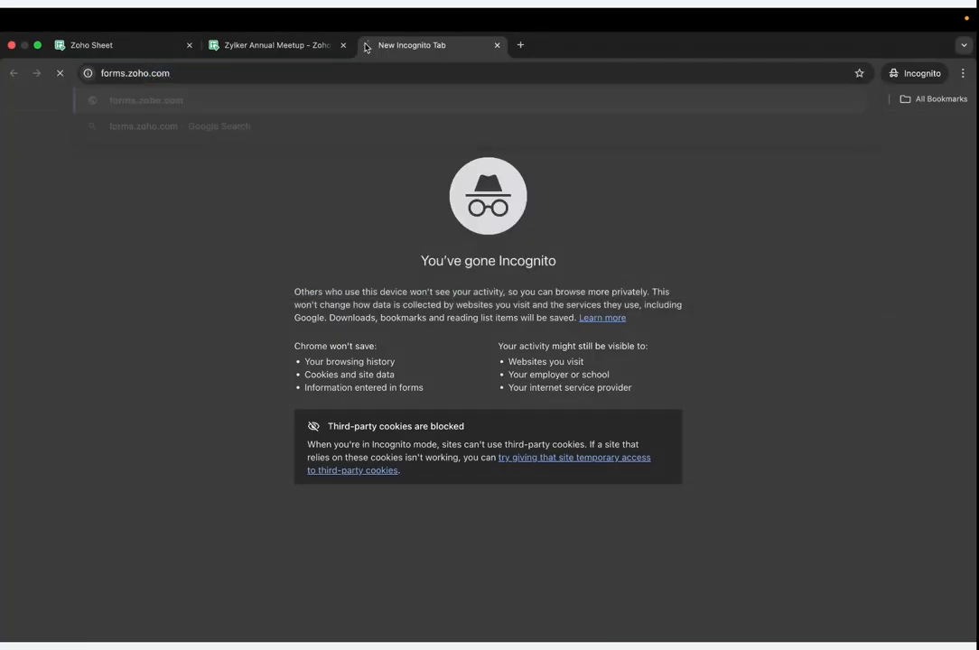
key("Return")
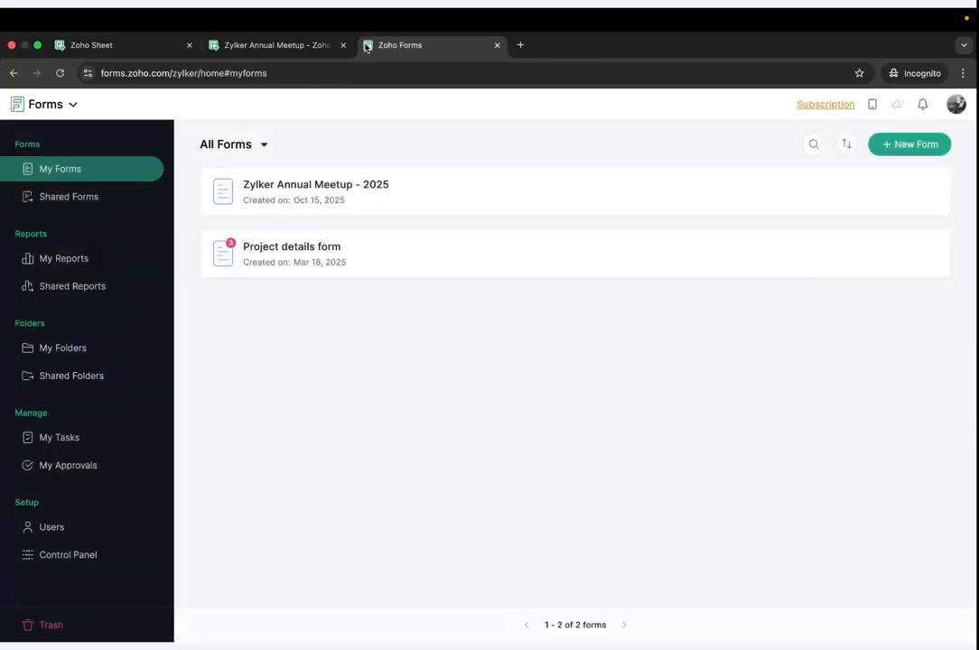
Step: Open the Zylker Annual Meetup - 2025 form and examine its registration fields from name to food preferences
left_click(354, 185)
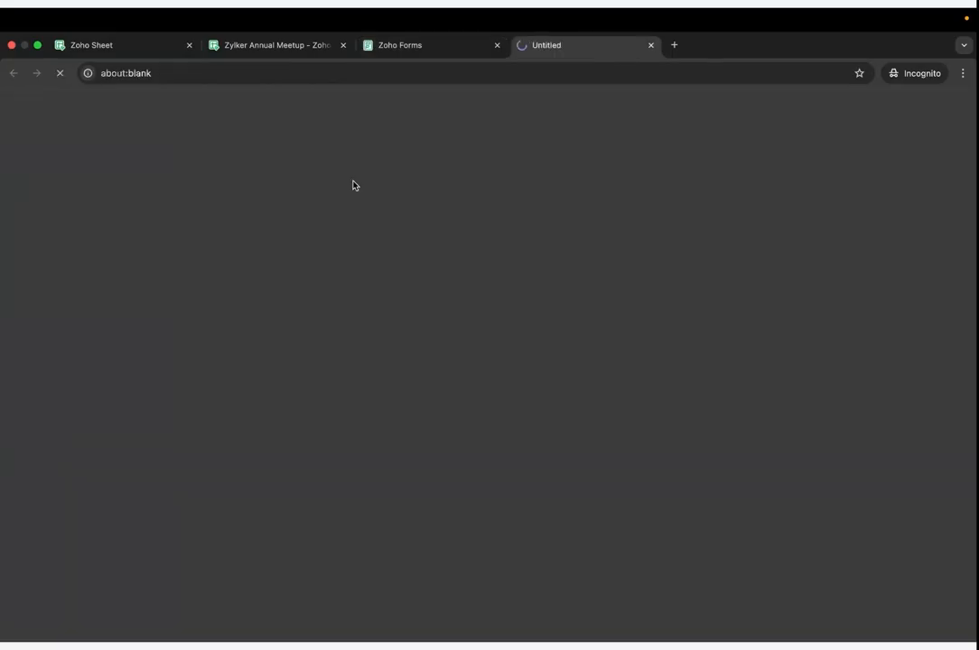
scroll(398, 293, "down", 3)
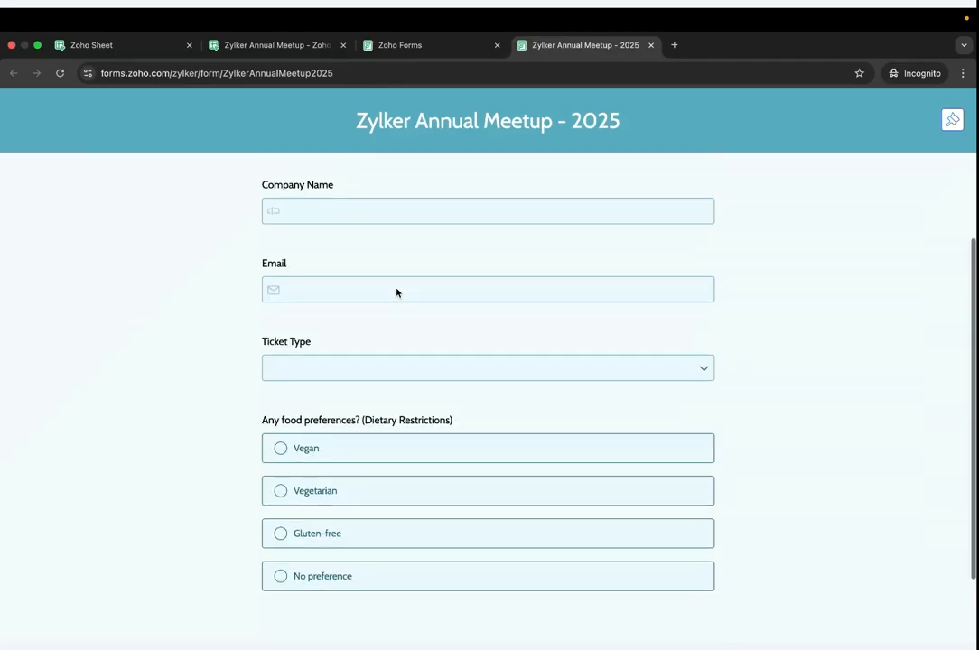
scroll(397, 292, "down", 2)
scroll(397, 293, "up", 4)
scroll(398, 293, "up", 1)
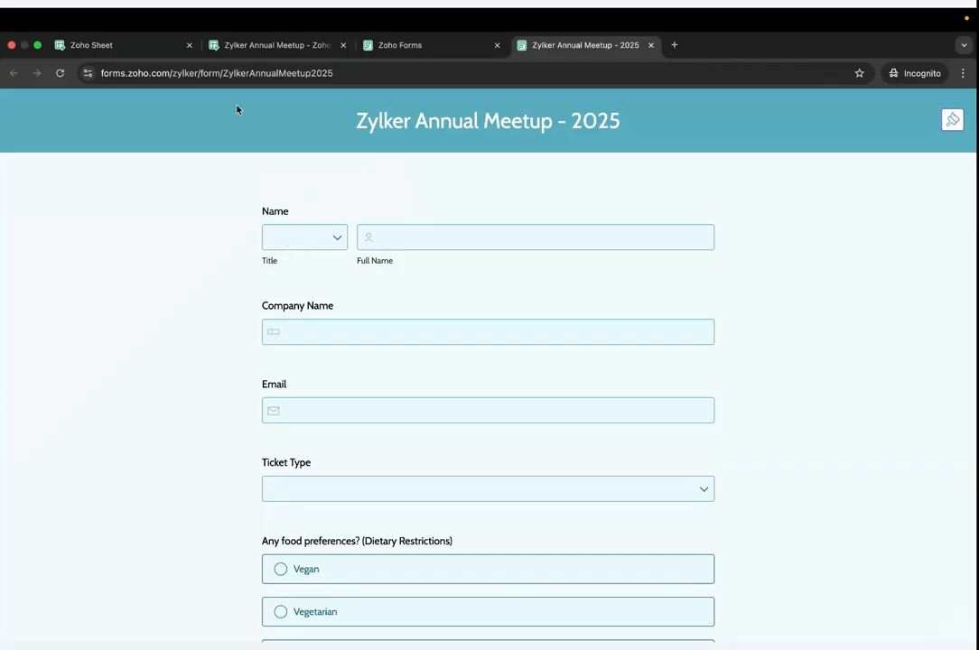
Step: Return to the Zylker Annual Meetup spreadsheet and clear the Status column filter on the Master Tasklist sheet
left_click(238, 52)
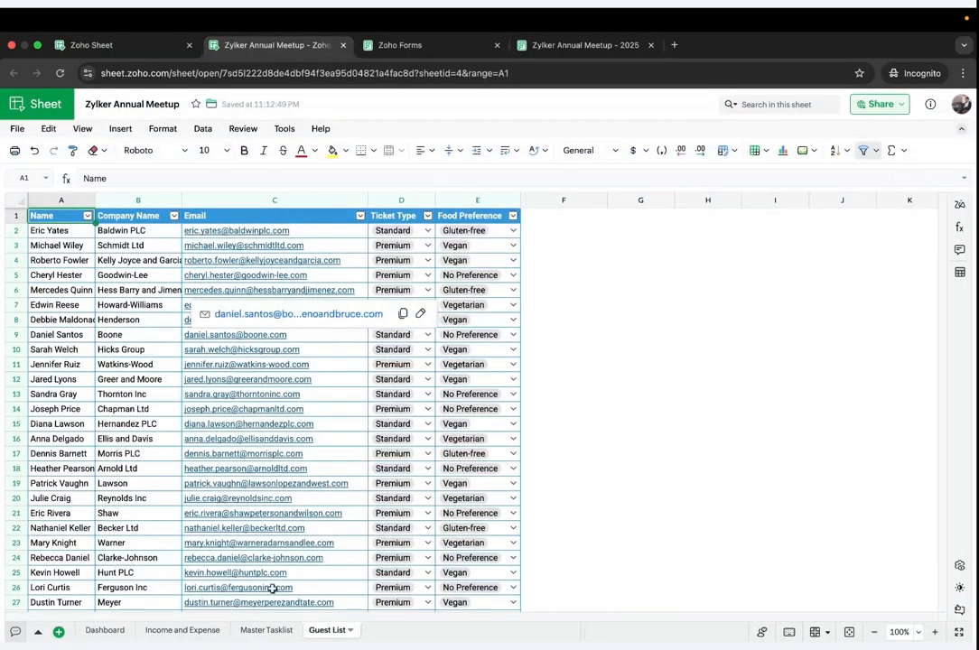
left_click(263, 632)
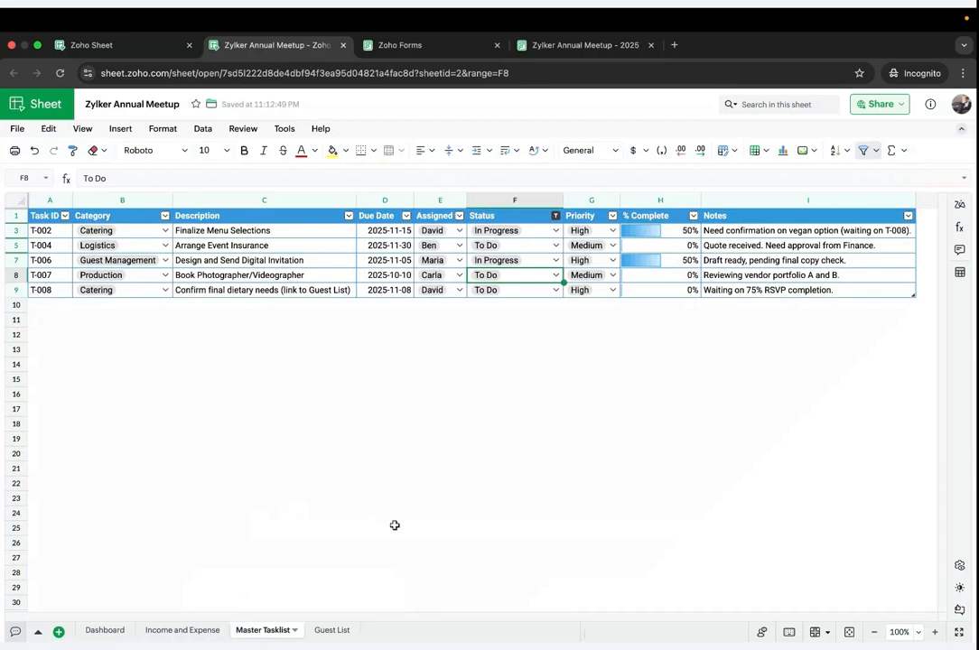
left_click(555, 215)
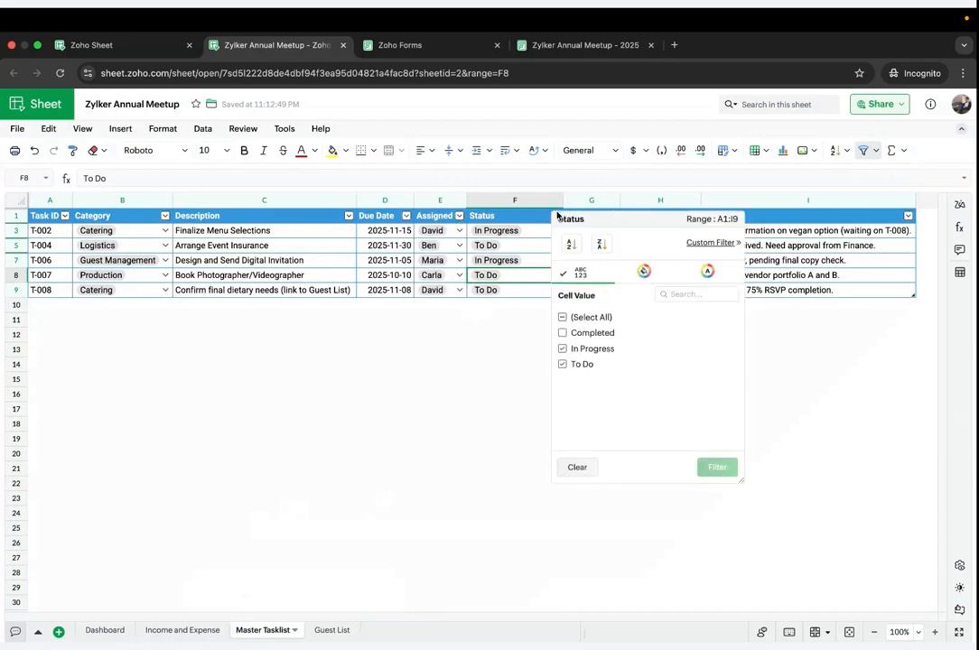
left_click(563, 318)
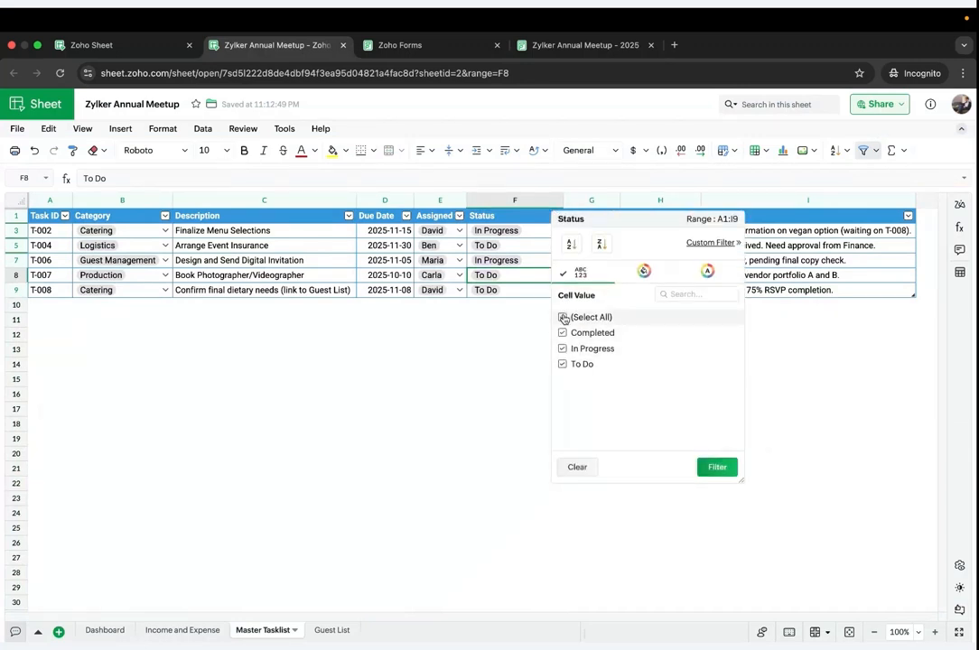
left_click(563, 332)
left_click(562, 349)
left_click(563, 364)
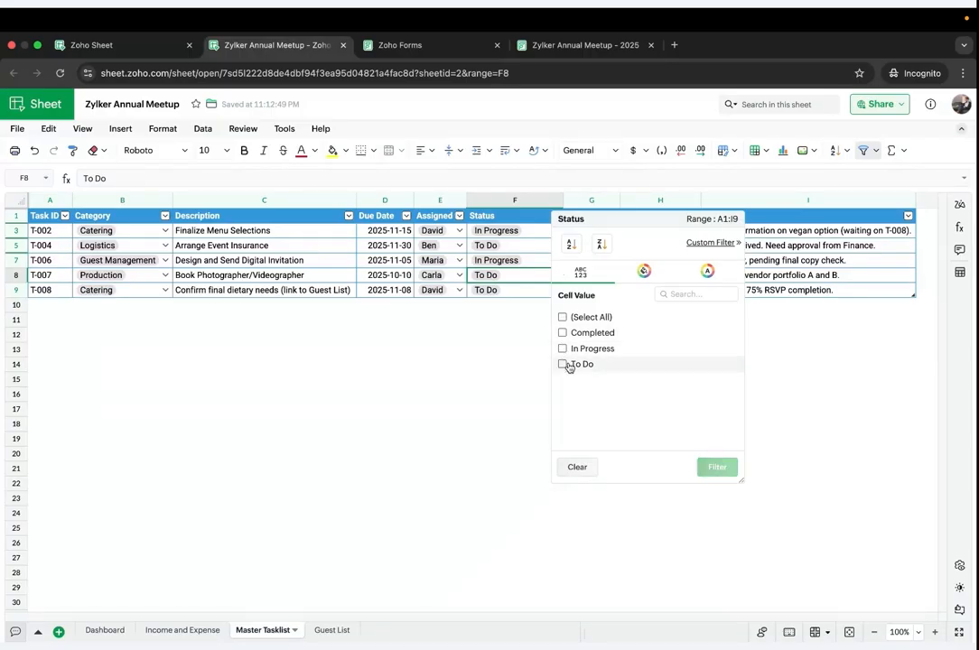
left_click(588, 470)
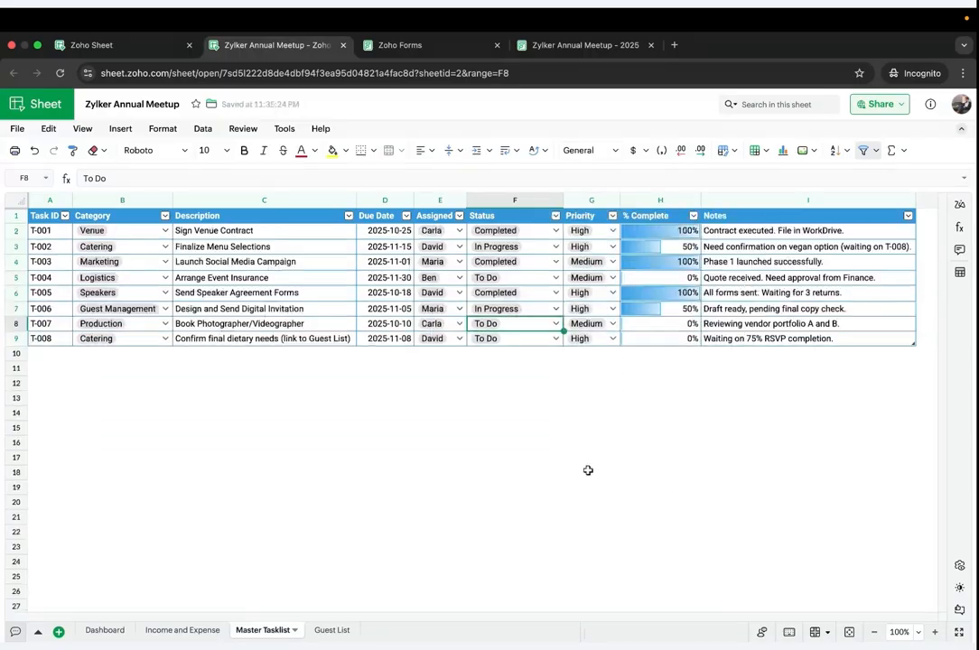
Step: Copy the Guest List sheet to a new spreadsheet and open that spreadsheet
left_click(331, 630)
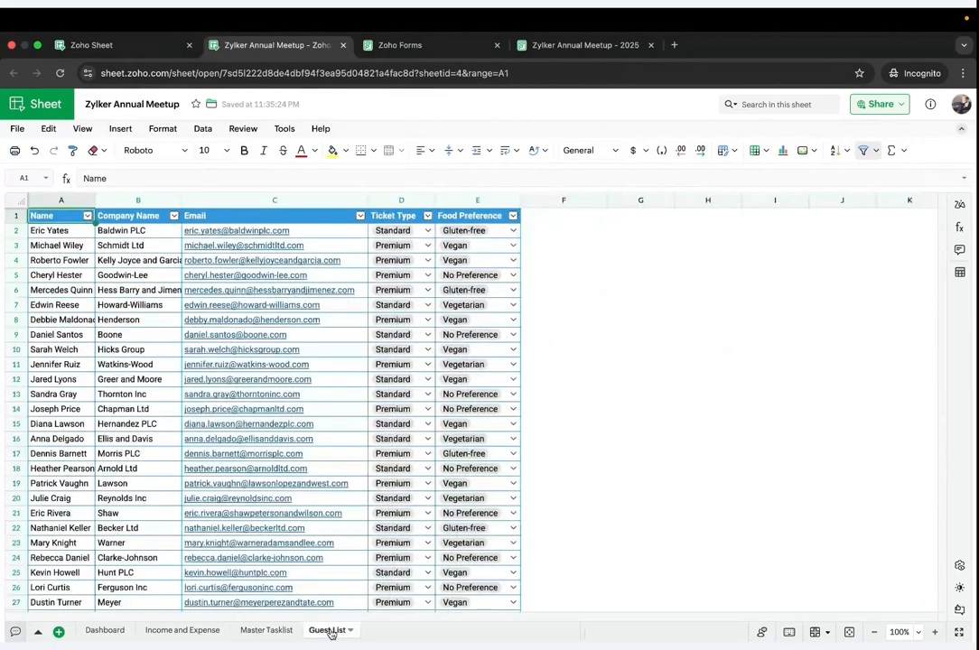
left_click(350, 630)
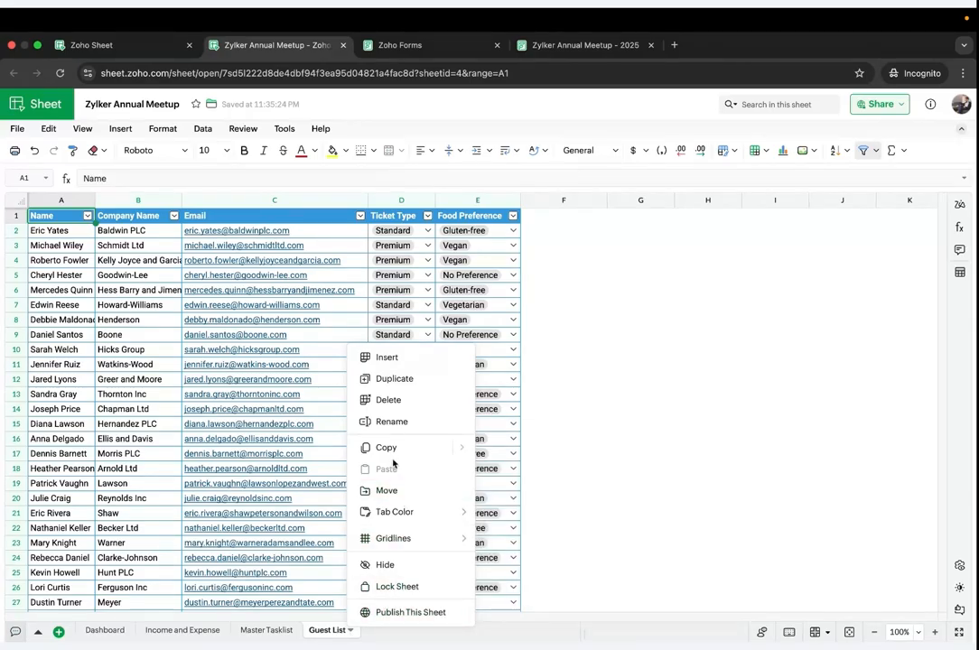
mouse_move(394, 448)
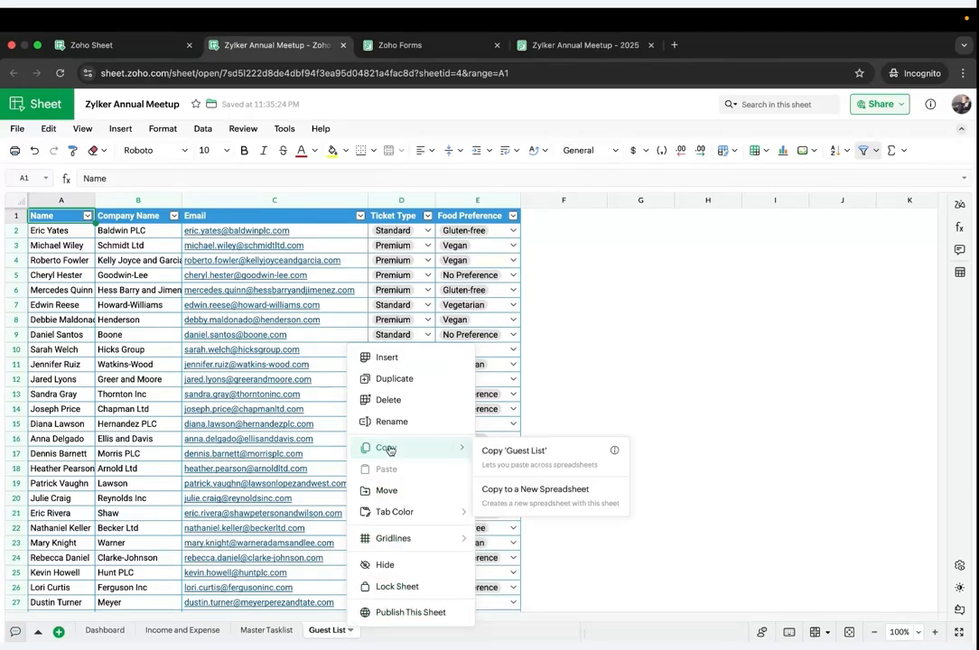
left_click(519, 494)
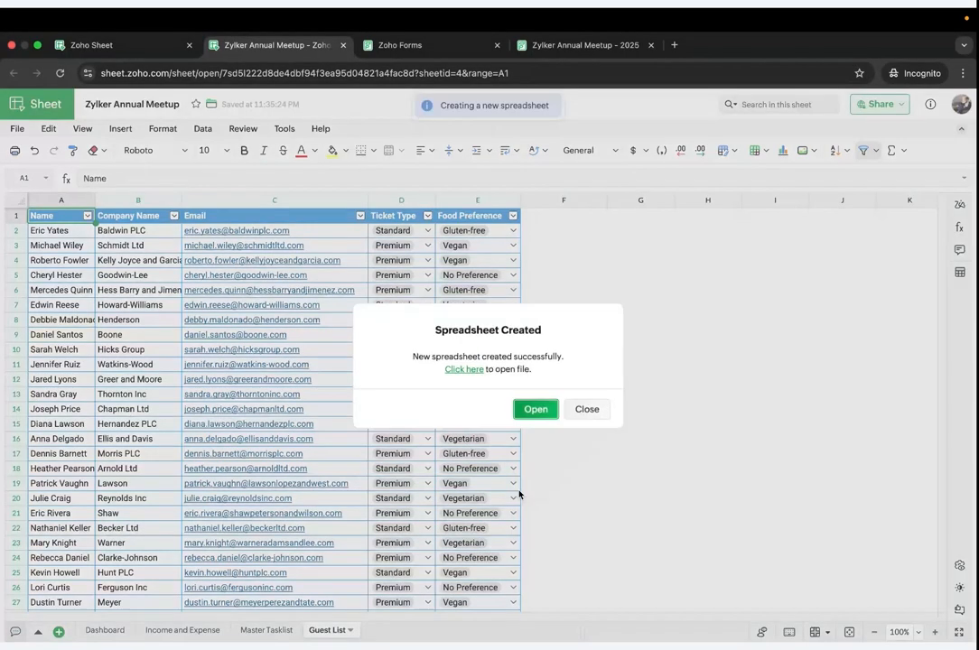
left_click(518, 412)
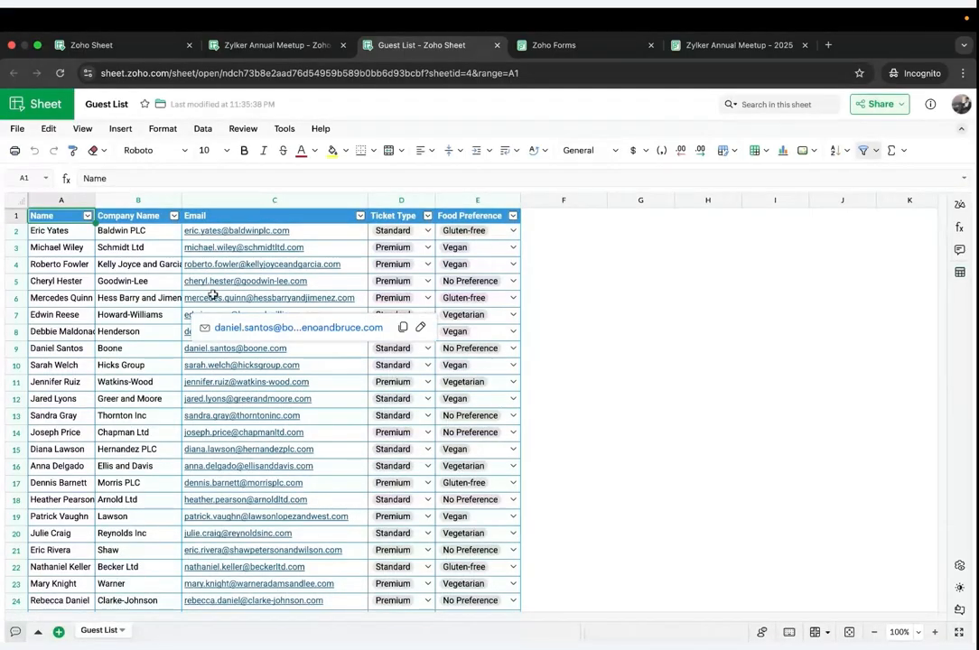
Step: Rename the copied Guest List spreadsheet as Zylker Annual Meetup Tracker
left_click(120, 105)
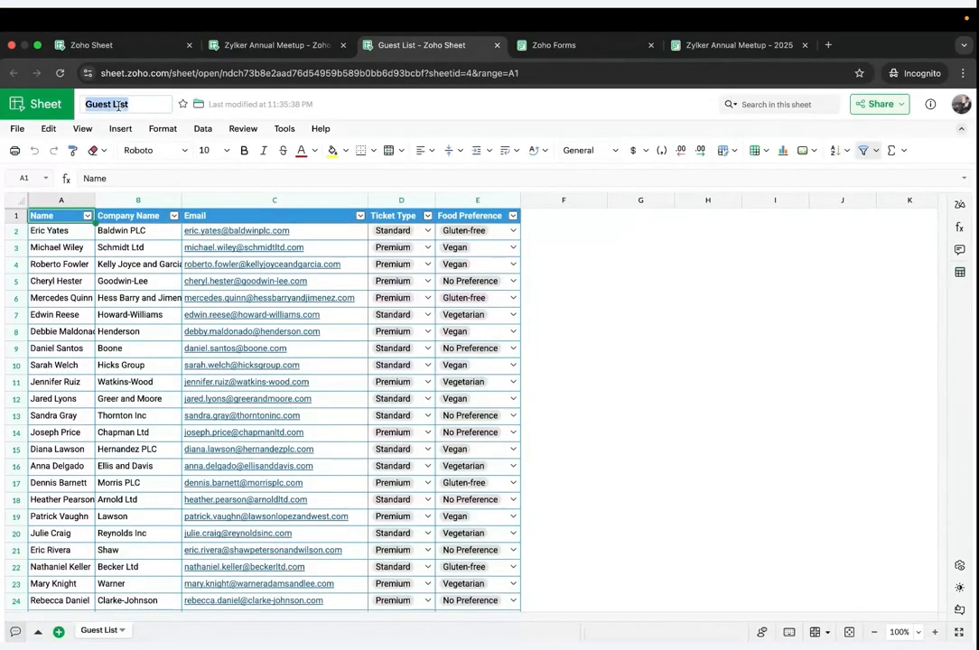
type("Z")
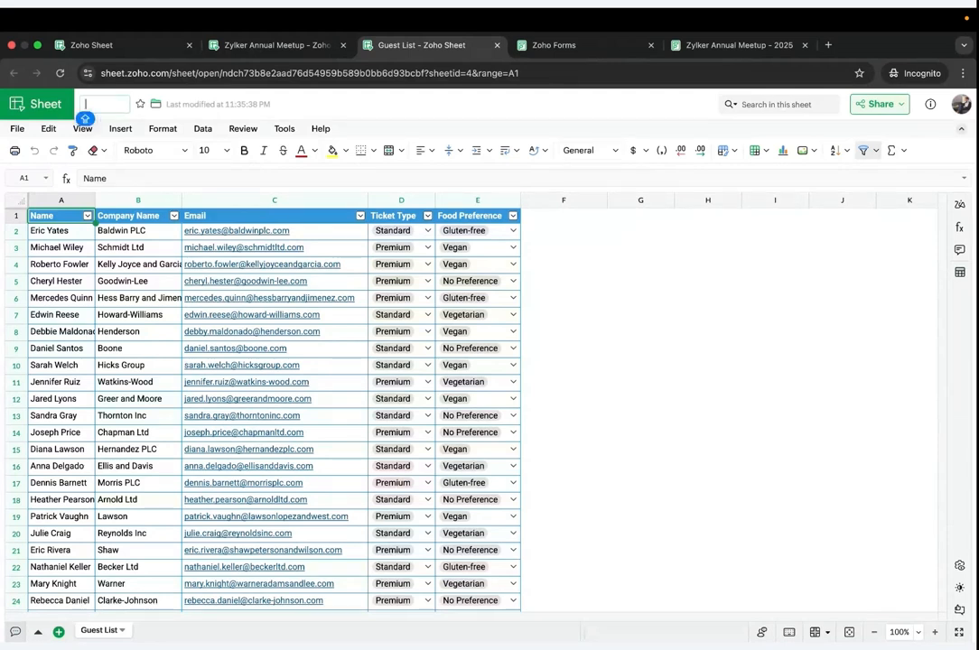
type("ylker")
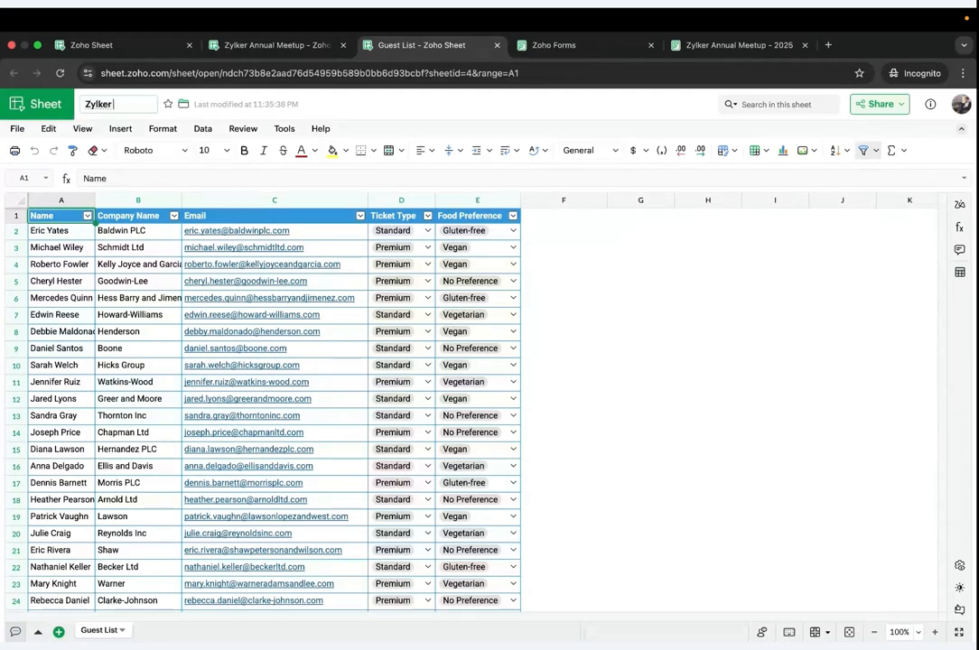
type(" Annual M")
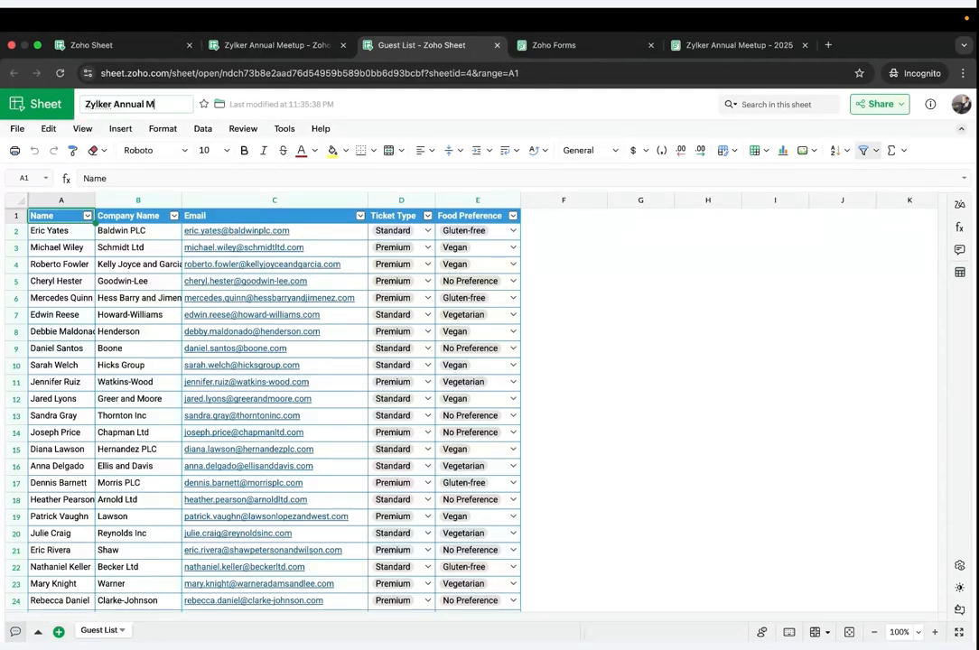
type("eetup")
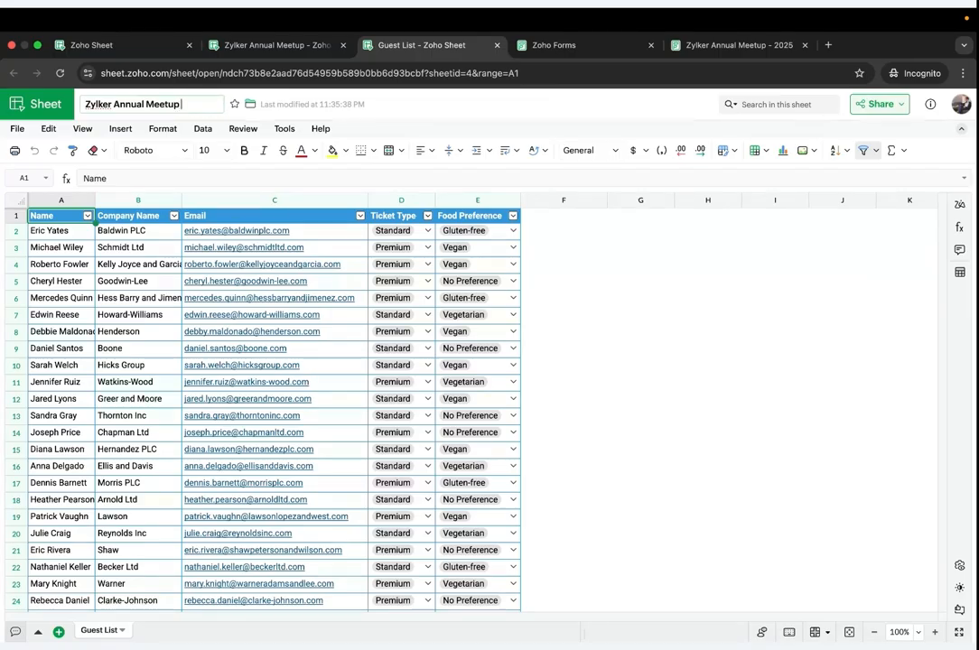
type(" Tracker")
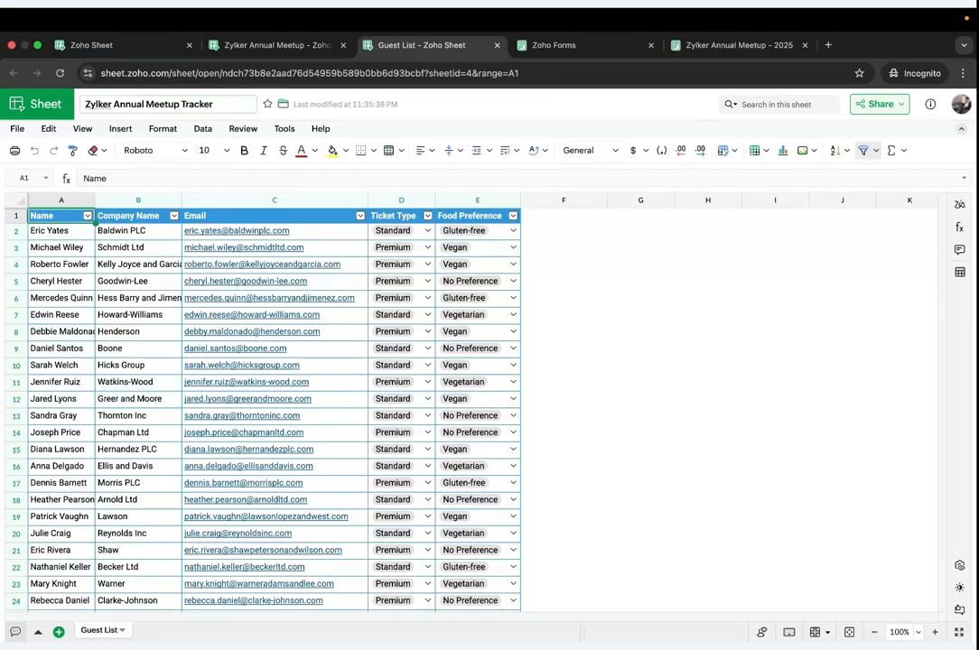
key("Return")
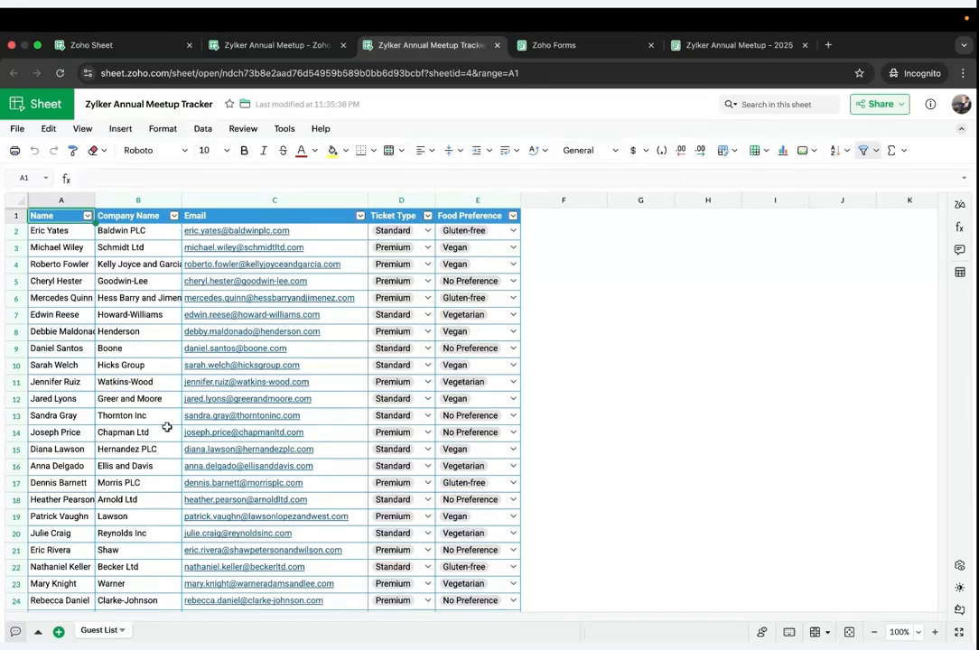
Step: Add a new sheet to the tracker spreadsheet and name it Master Tasklist
left_click(58, 632)
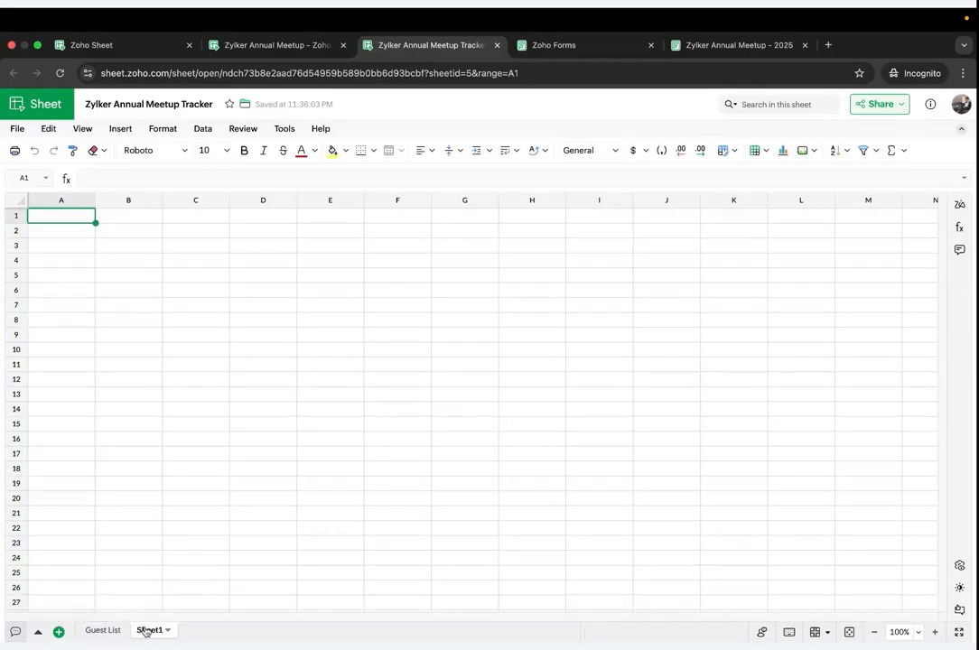
double_click(144, 630)
type("Master")
type(" Taskl")
type("ist")
key("Return")
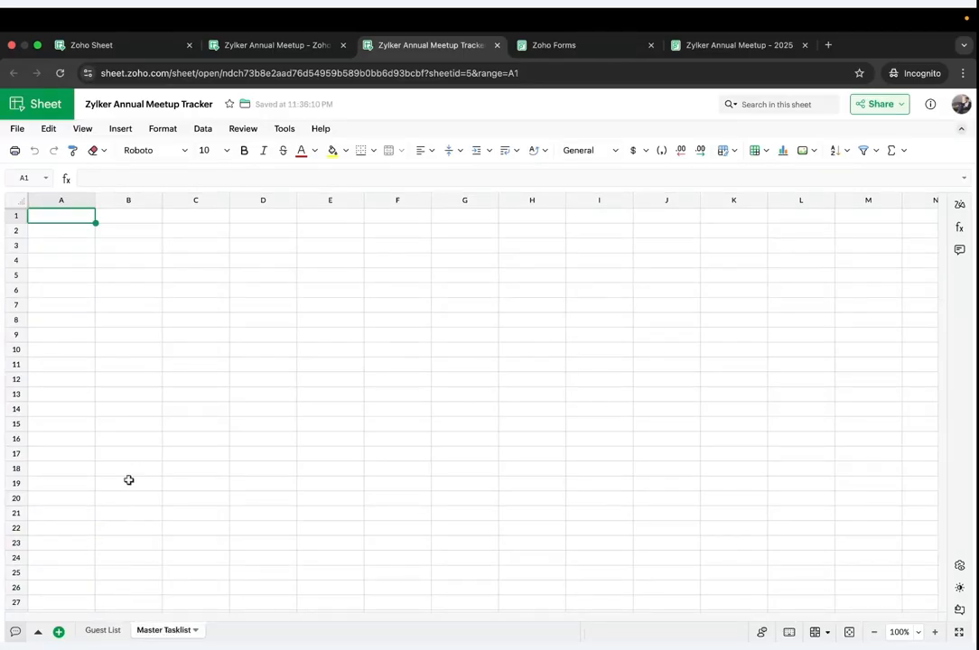
Step: Open Master Tasklist in the original Zylker Annual Meetup spreadsheet and examine its columns from Category to Notes using the T-002 task row
left_click(245, 47)
left_click(260, 629)
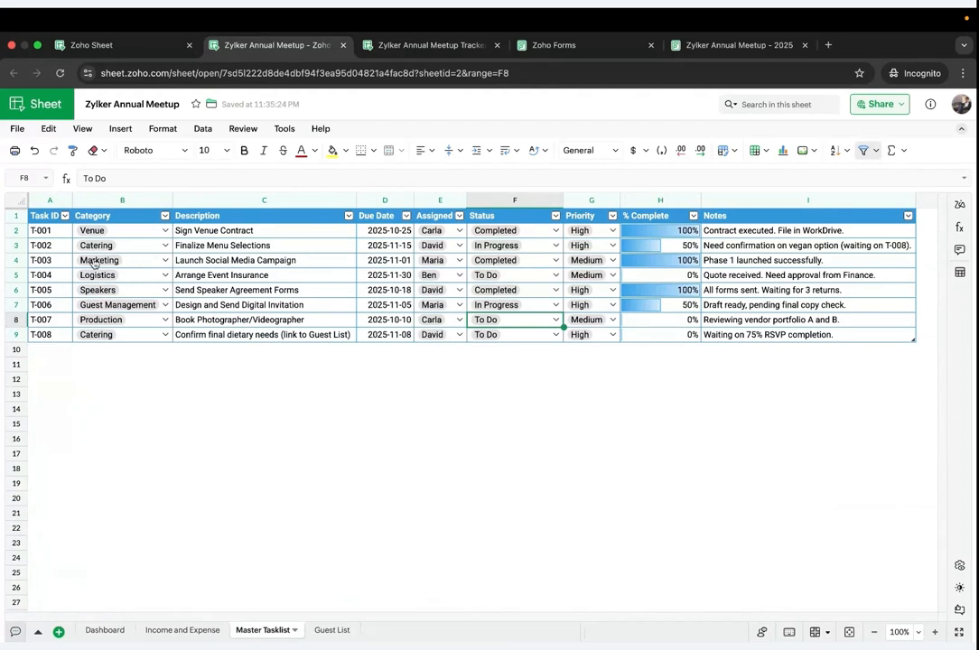
left_click(134, 256)
left_click(217, 246)
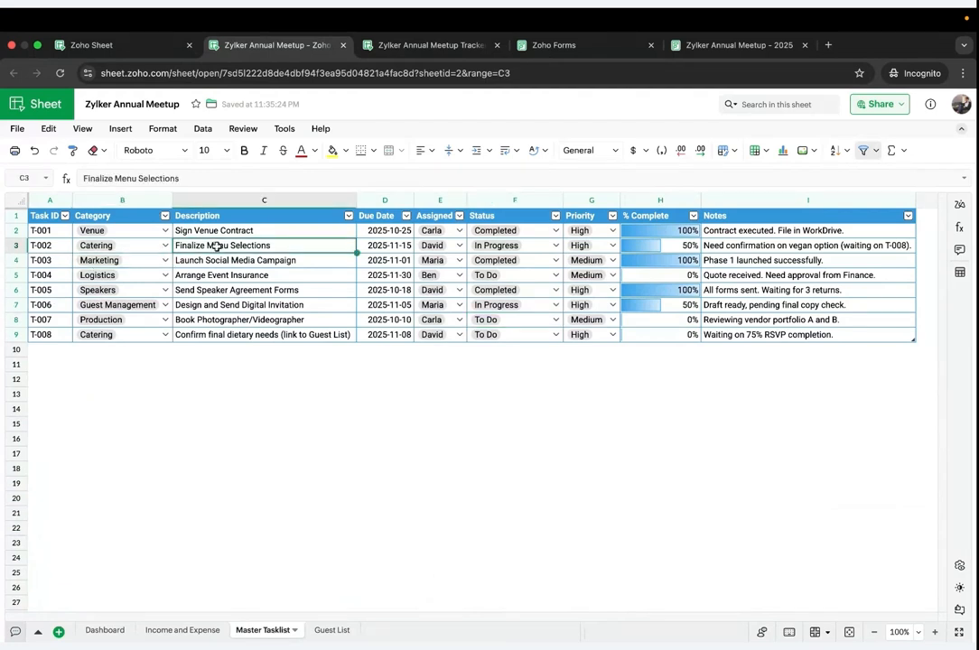
left_click(381, 246)
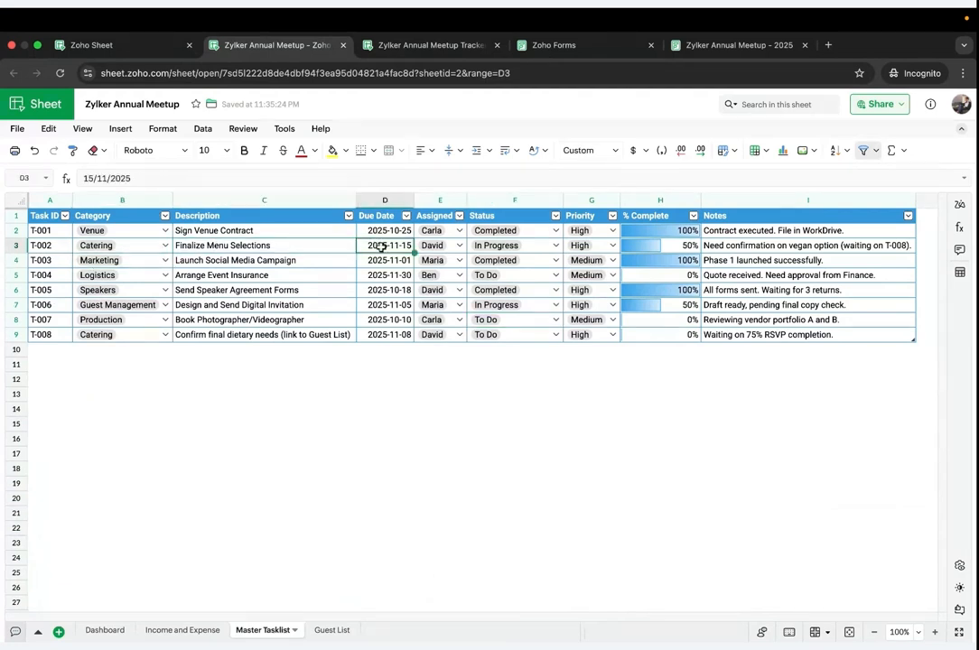
left_click(439, 247)
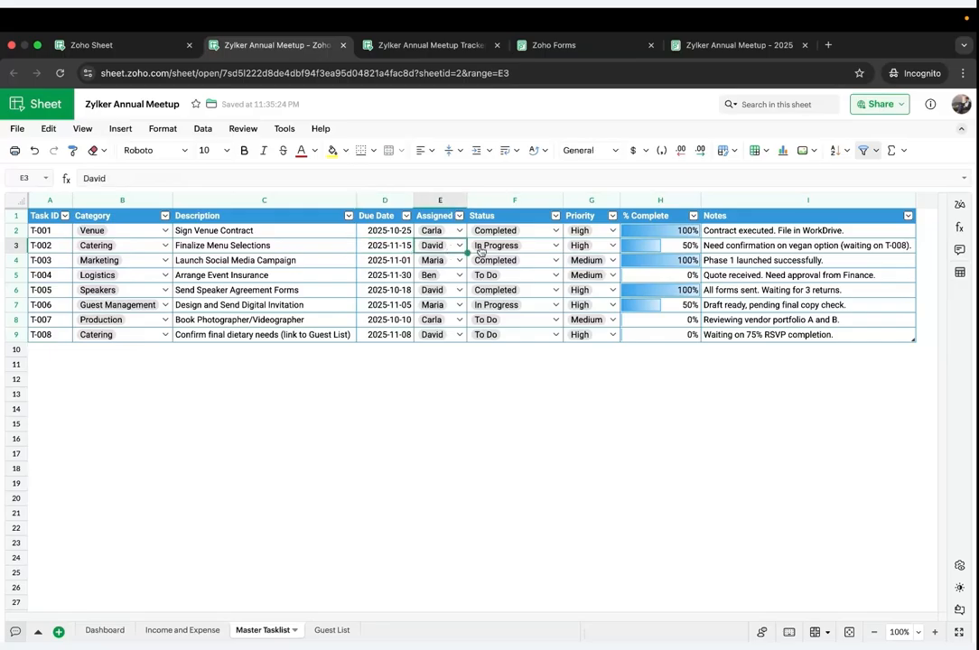
left_click(533, 245)
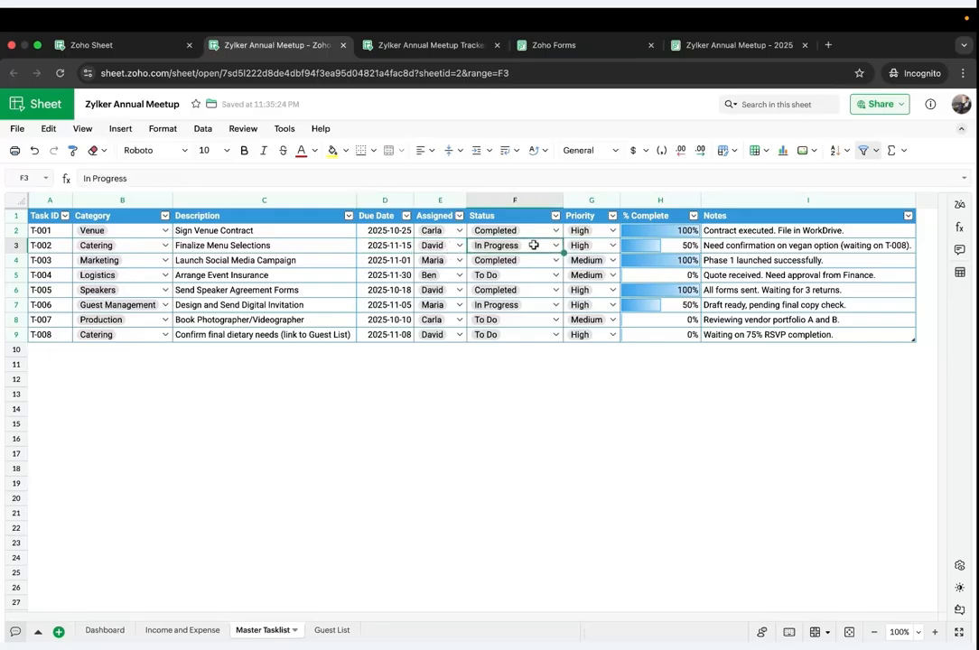
left_click(599, 245)
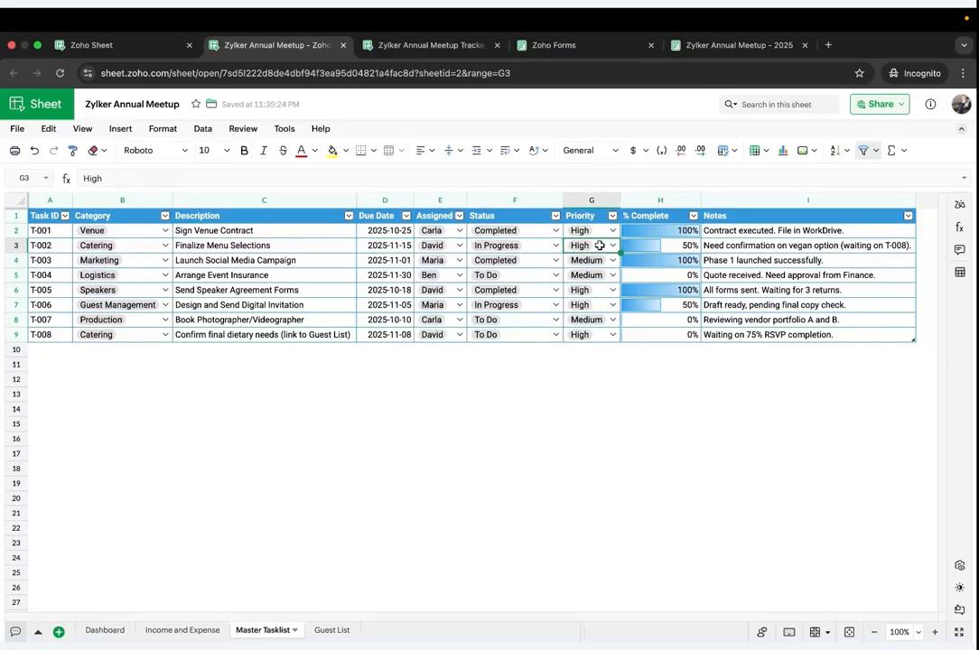
left_click(672, 245)
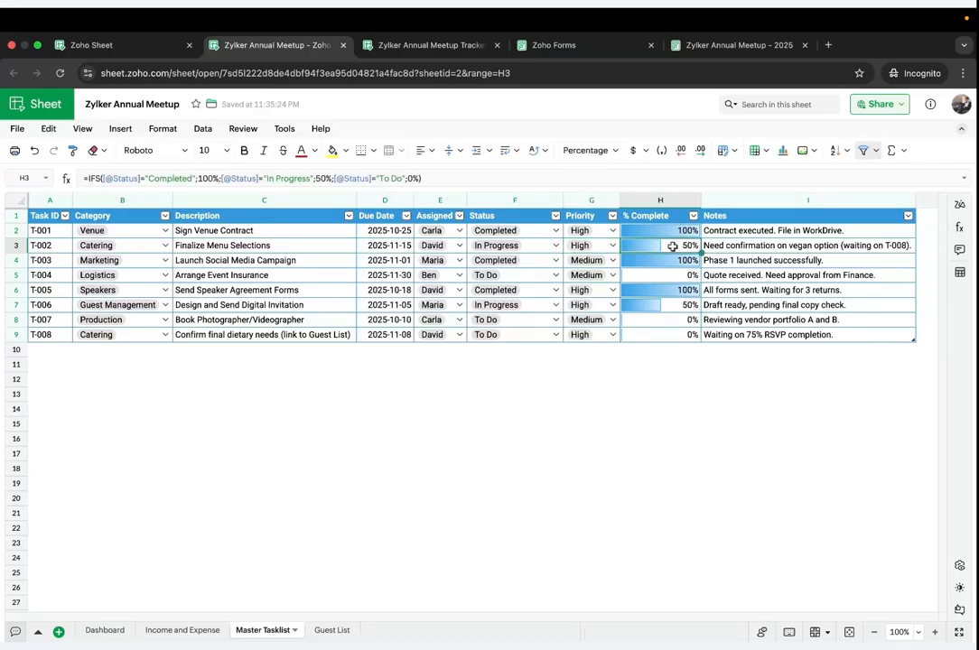
left_click(719, 243)
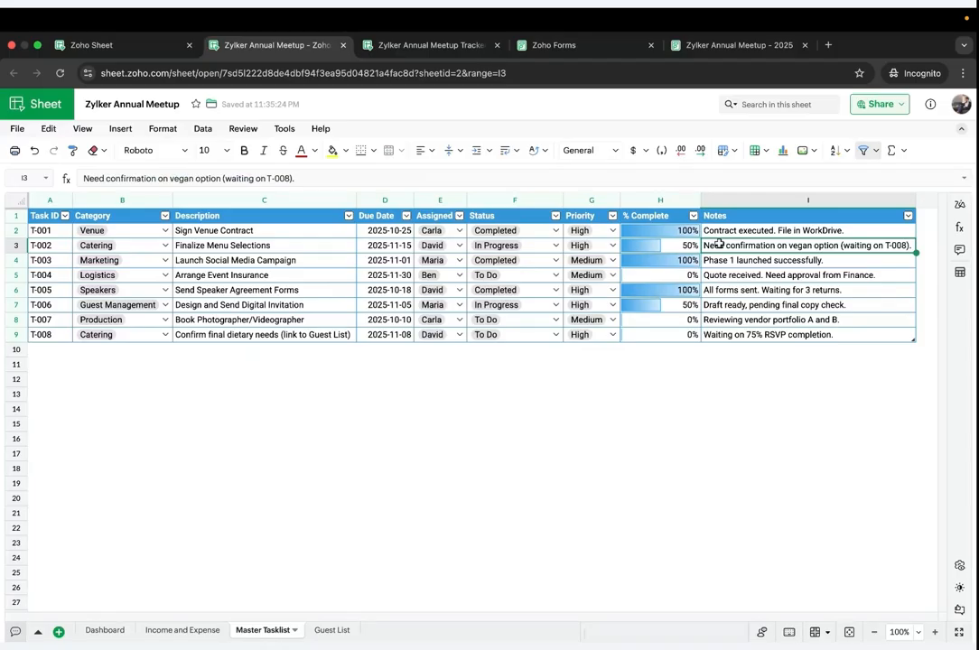
Step: Copy the header row and task data A2:G9 from the original Master Tasklist into the tracker's Master Tasklist sheet
left_click(40, 216)
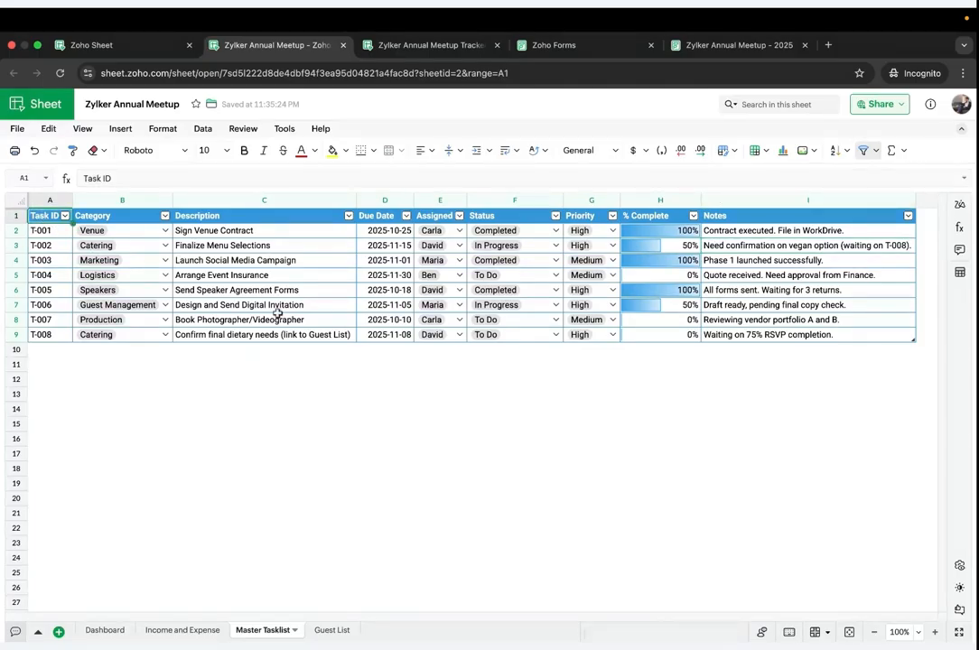
left_click(567, 335)
left_click(99, 275)
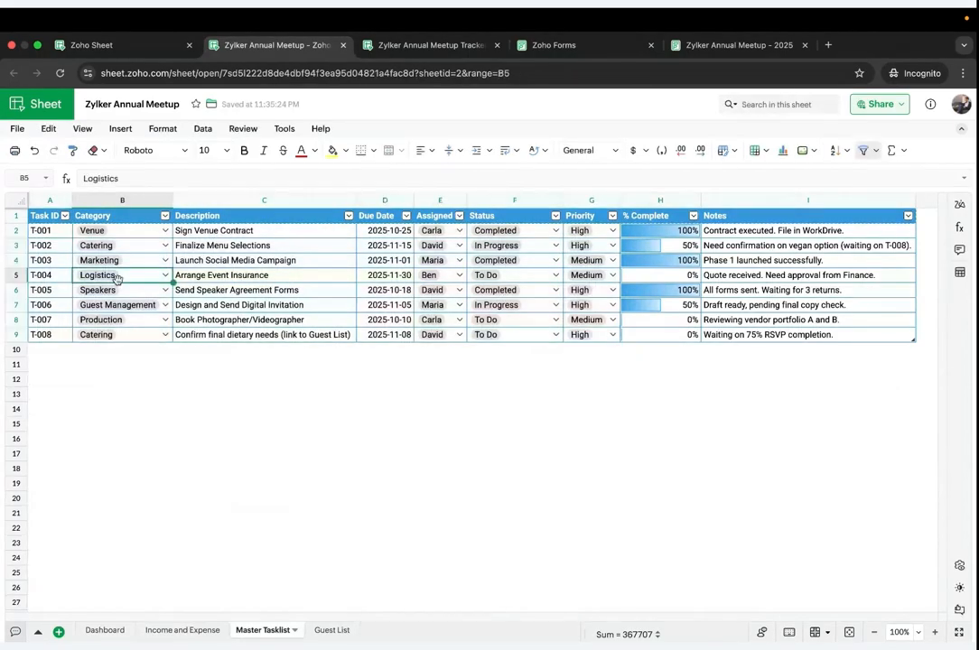
left_click(45, 232)
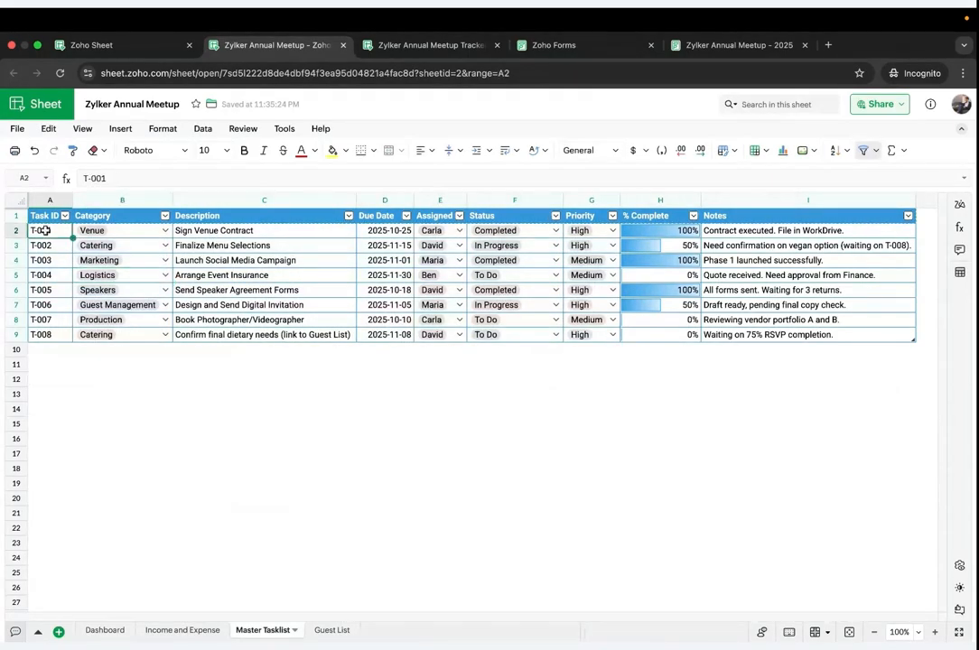
left_click(596, 335, "shift")
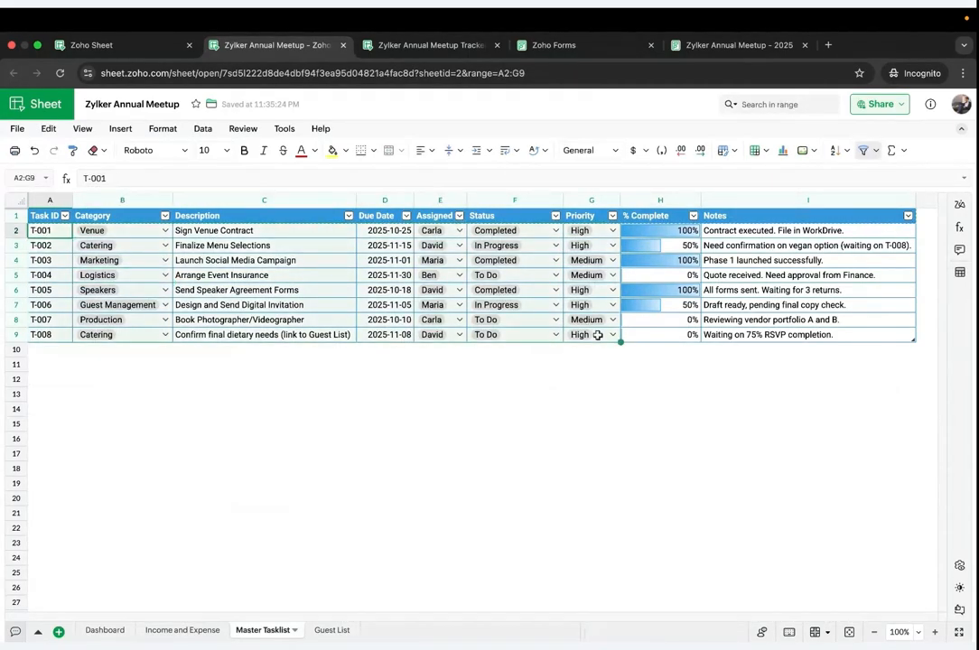
left_click(440, 49)
key("ctrl+v")
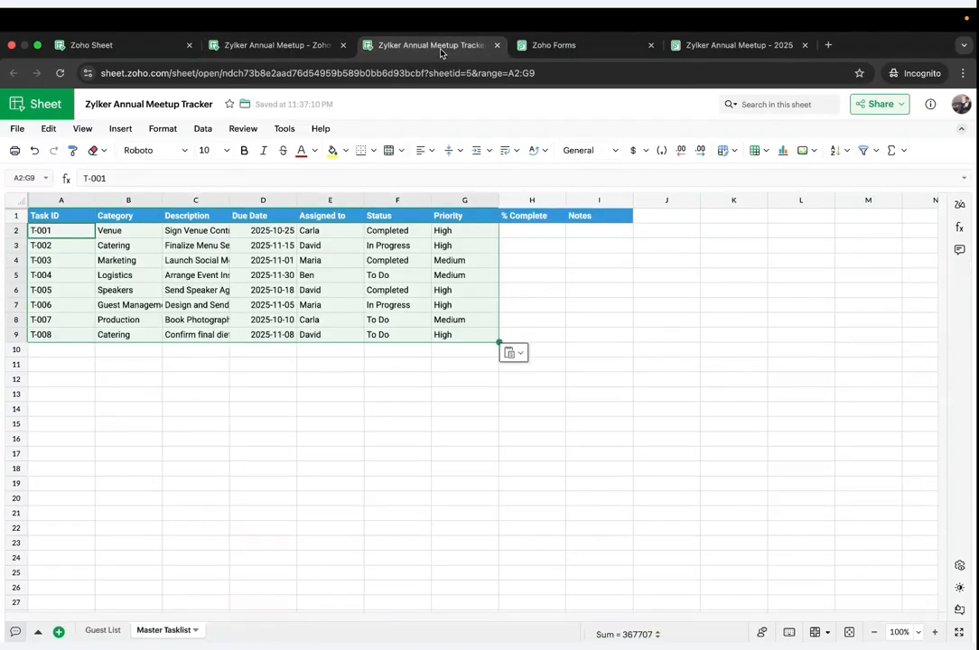
Step: Widen the Description column in the tracker's Master Tasklist until the longest task description fits
left_click(223, 276)
left_click_drag(228, 192, 304, 199)
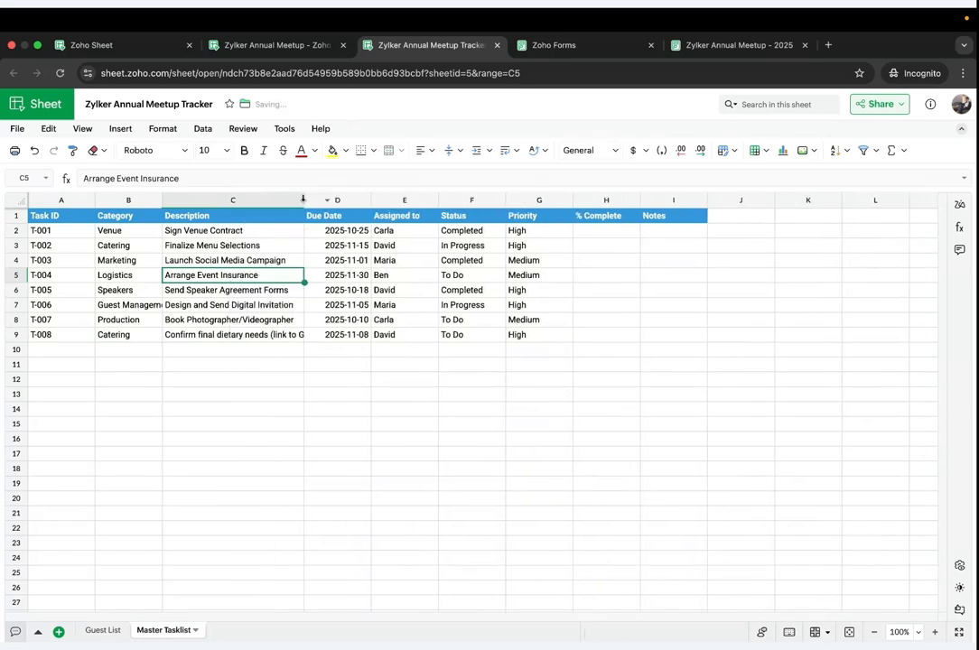
left_click(298, 199)
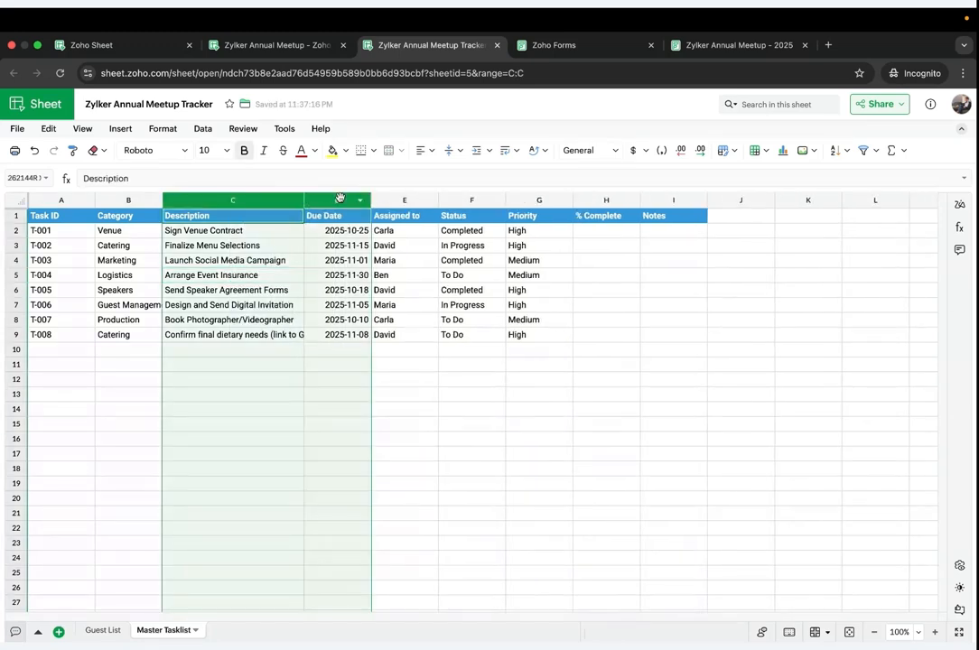
left_click(267, 260)
left_click_drag(303, 200, 346, 201)
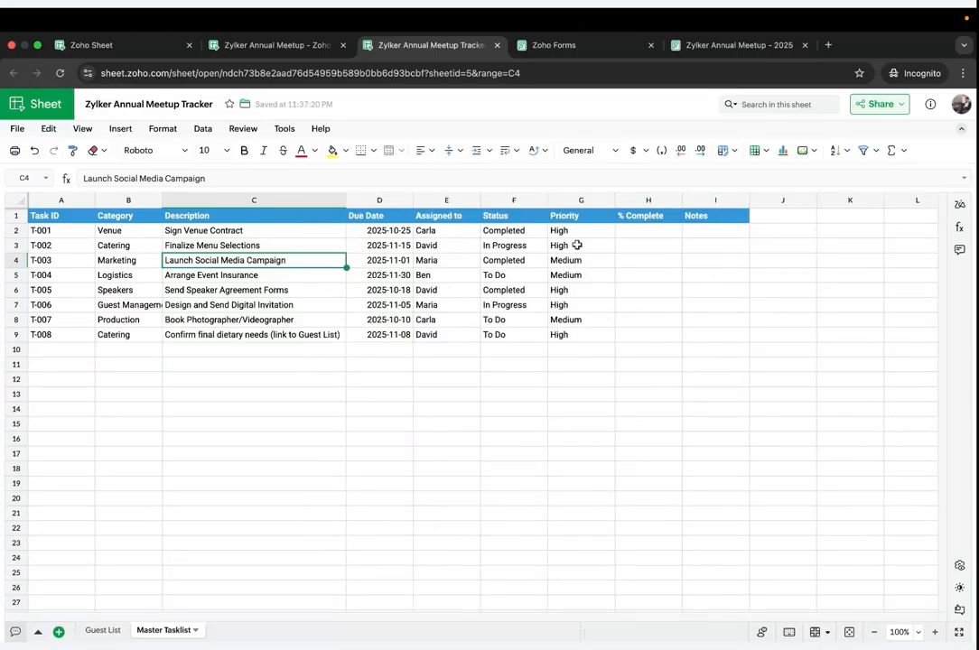
Step: Create a single-select List picklist from the Category values in B2:B9, displayed as single-color chips with dropdown icons
left_click(114, 232)
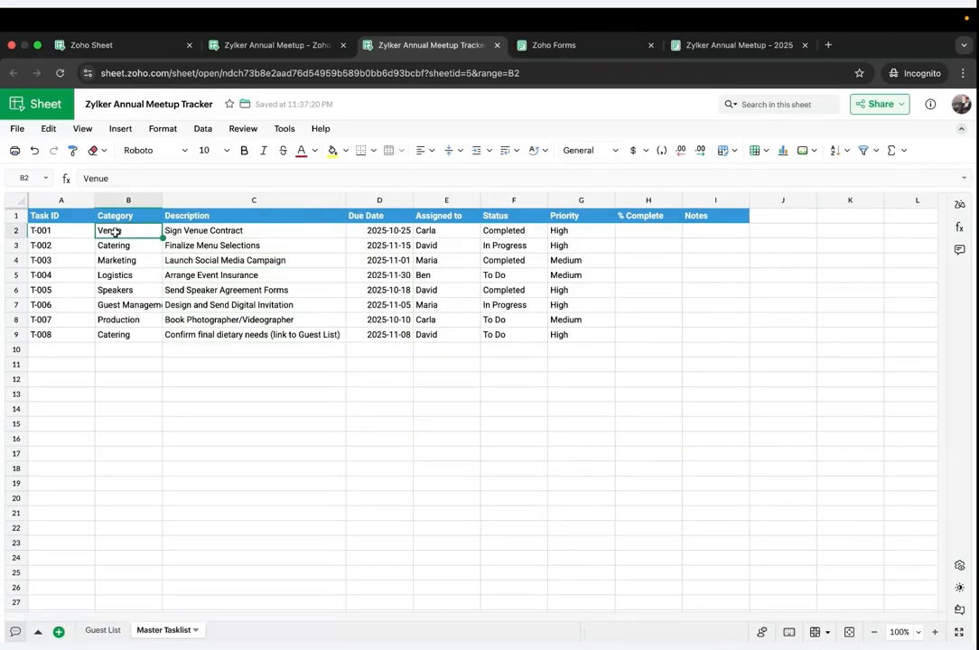
left_click(125, 334, "shift")
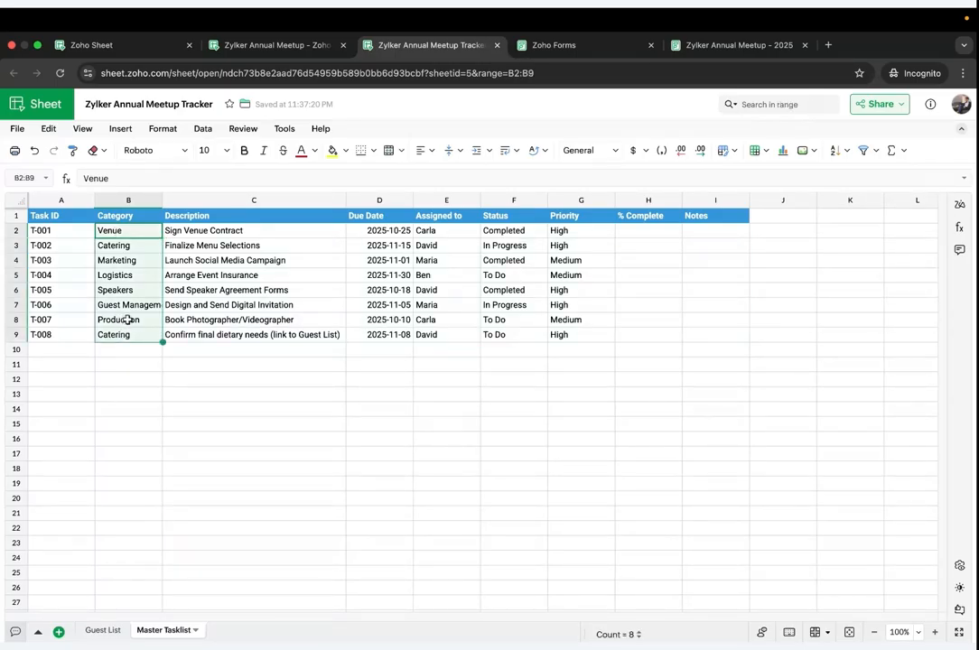
left_click(121, 128)
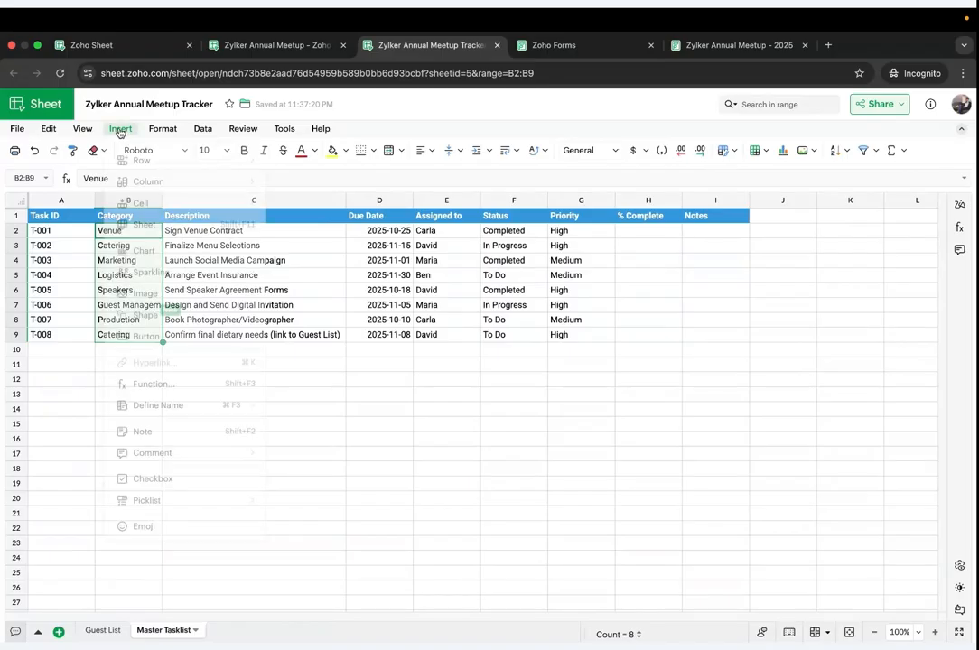
mouse_move(174, 493)
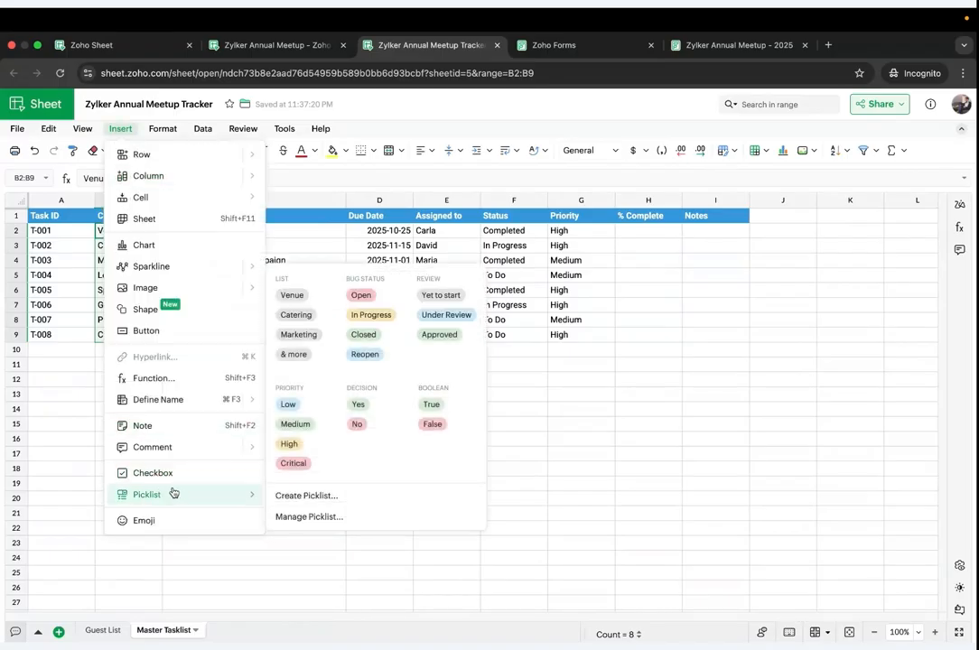
left_click(289, 499)
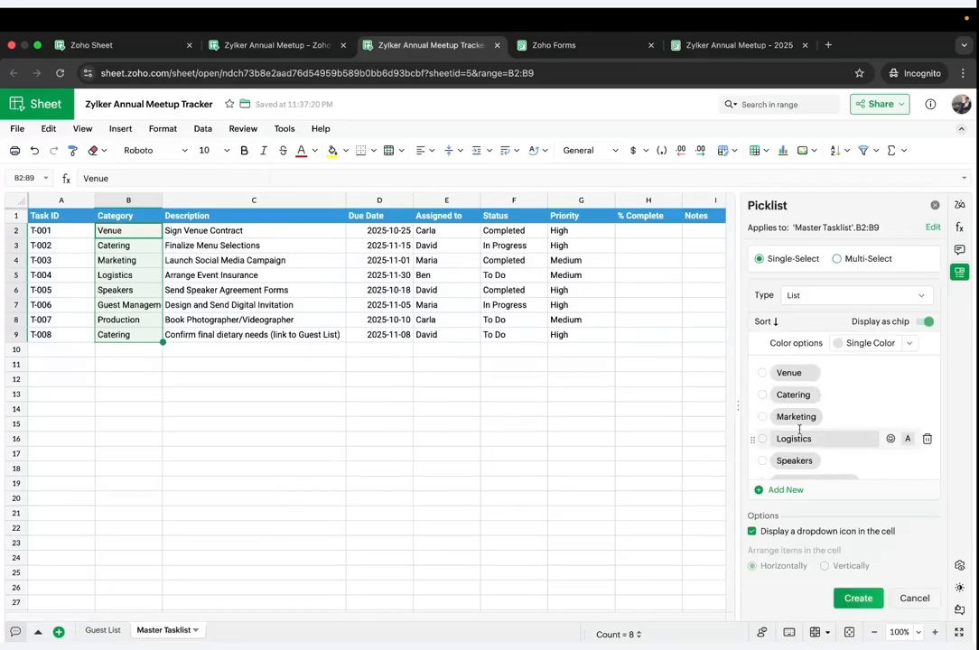
left_click(858, 598)
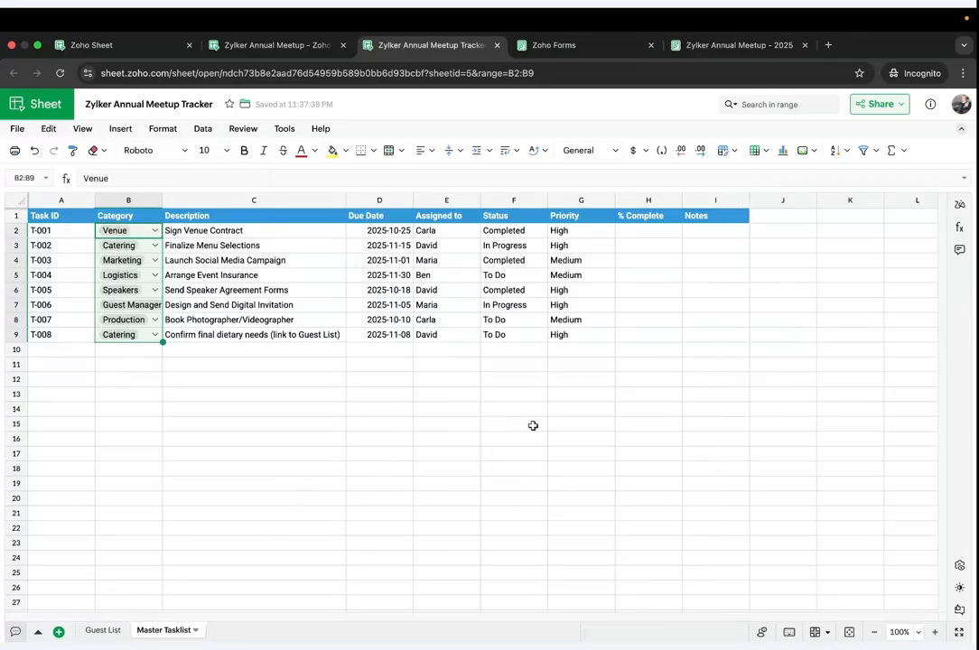
Step: Create a single-select List picklist from the Assigned to values in E2:E9, displayed as single-color chips with dropdown icons
left_click(428, 232)
left_click(431, 333, "shift")
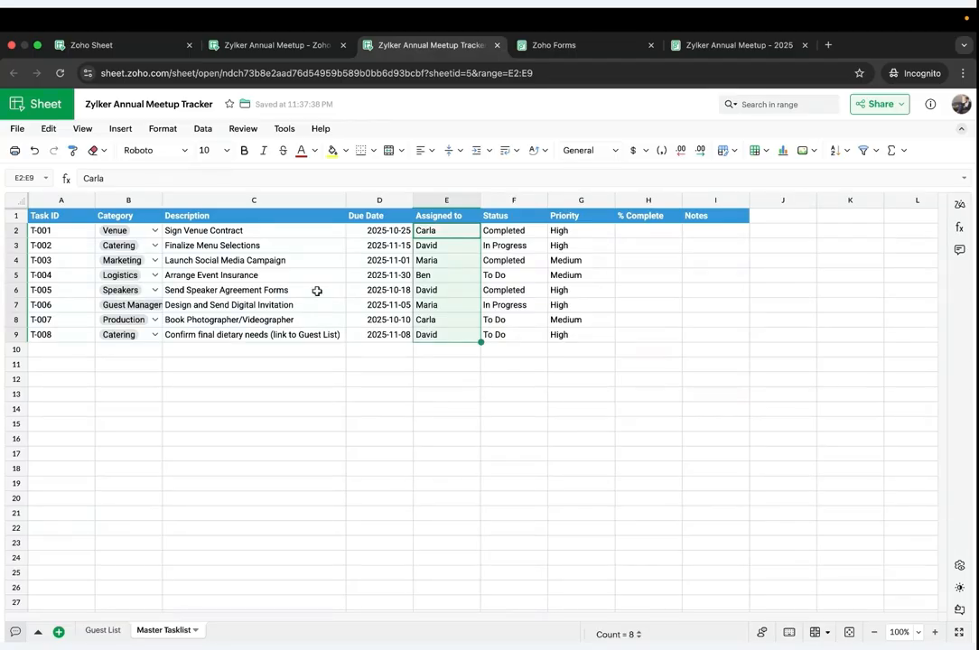
left_click(124, 131)
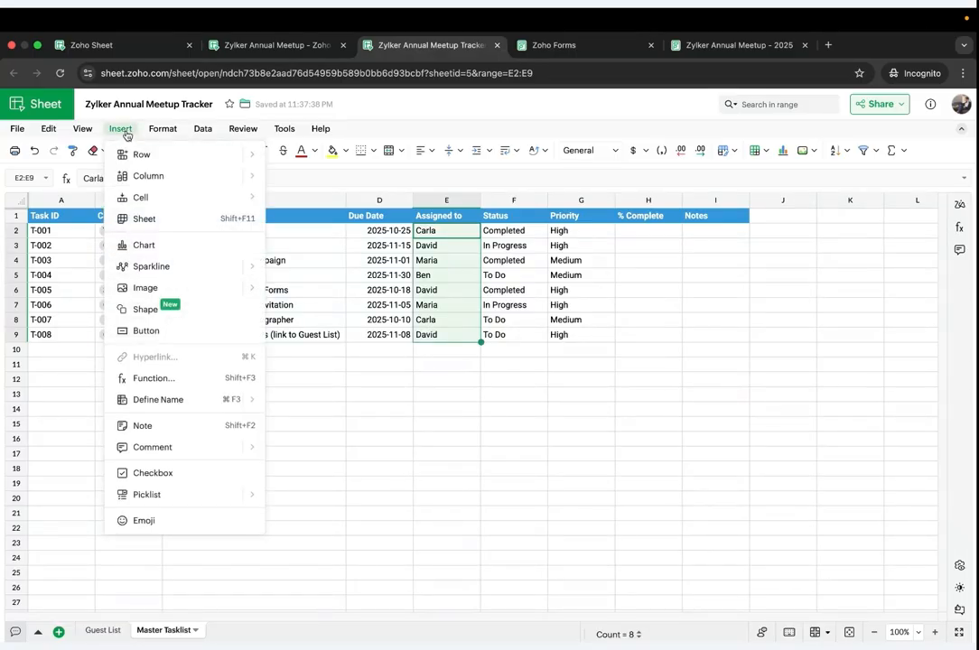
mouse_move(199, 499)
left_click(282, 497)
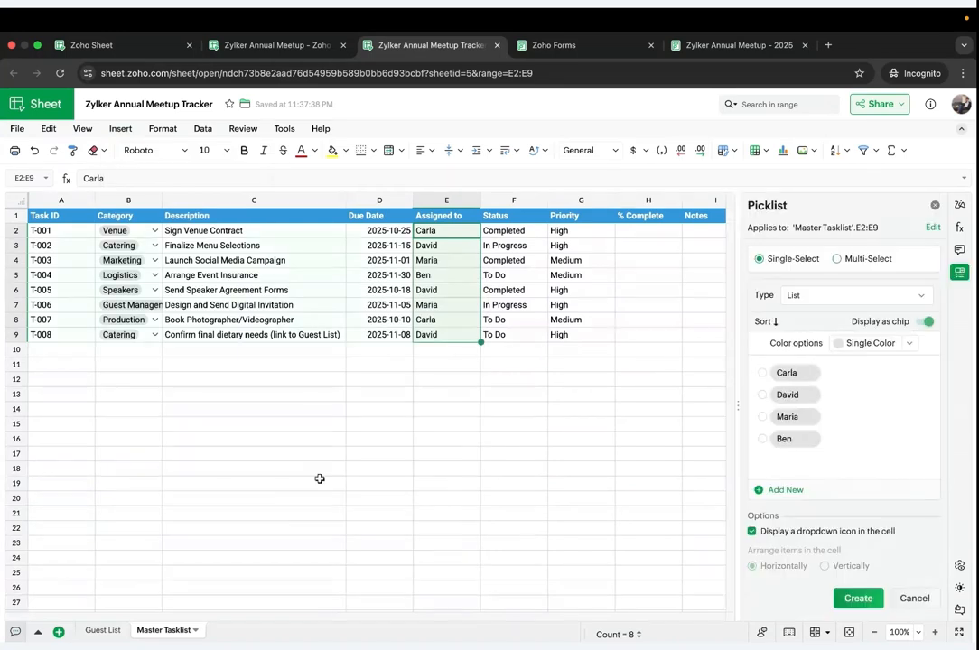
left_click(856, 598)
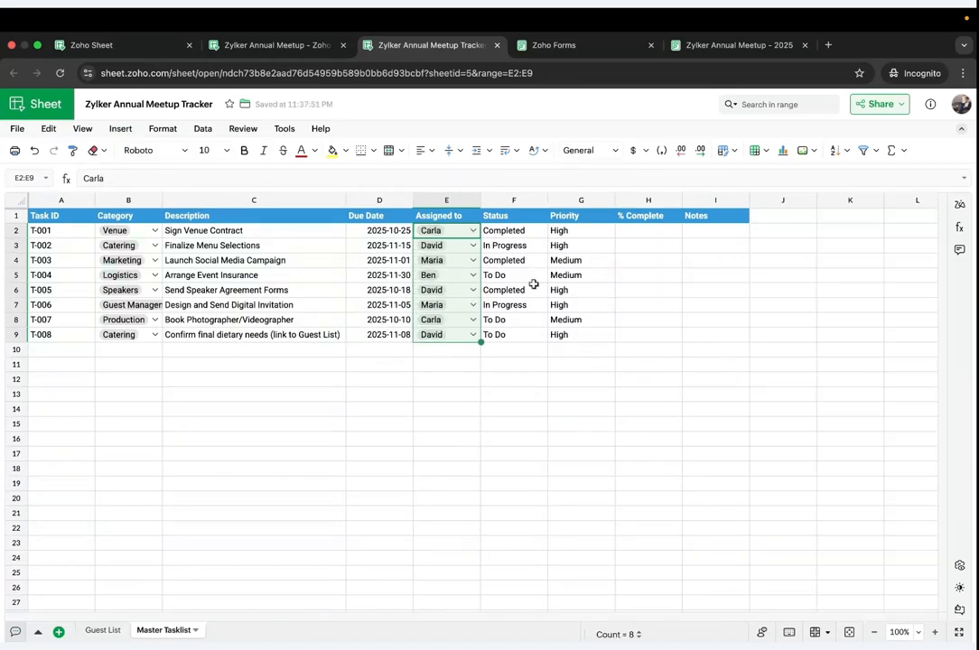
Step: Create a single-select List picklist from the Status values in F2:F9, displayed as single-color chips with dropdown icons
left_click_drag(511, 230, 502, 335)
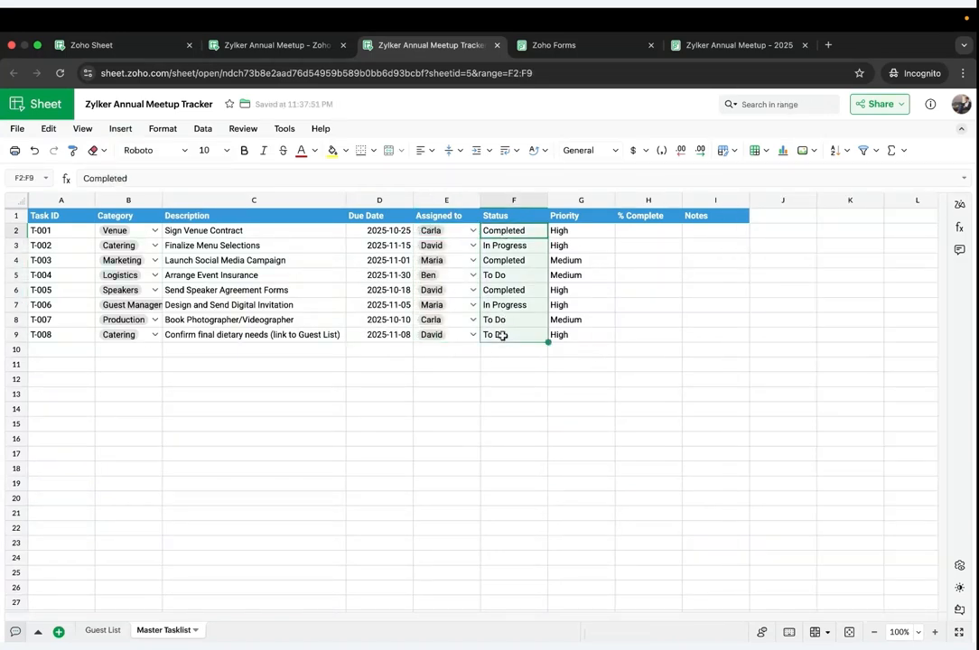
left_click(122, 129)
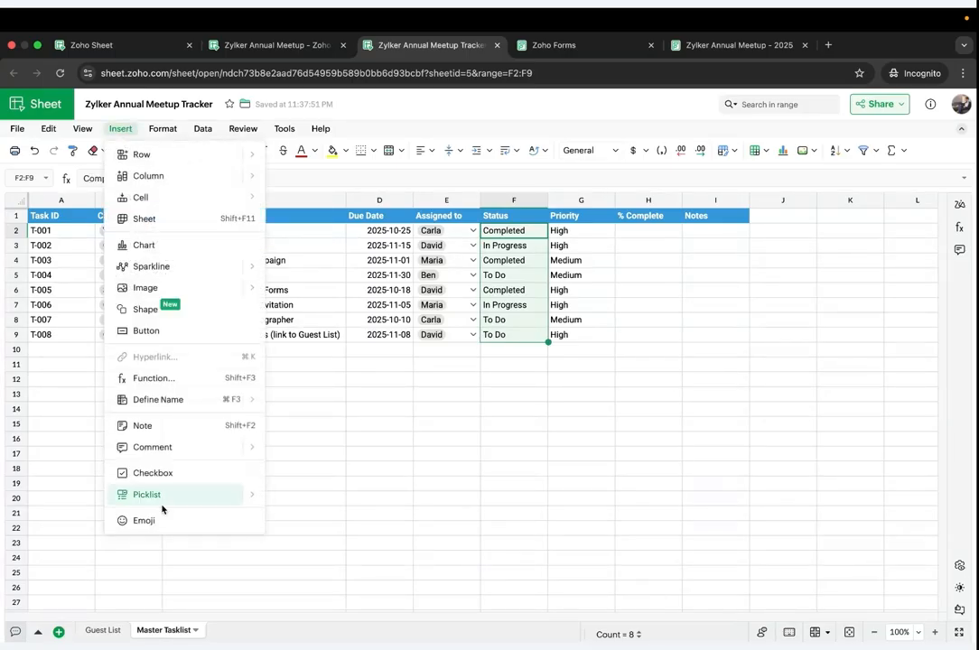
mouse_move(160, 500)
left_click(289, 497)
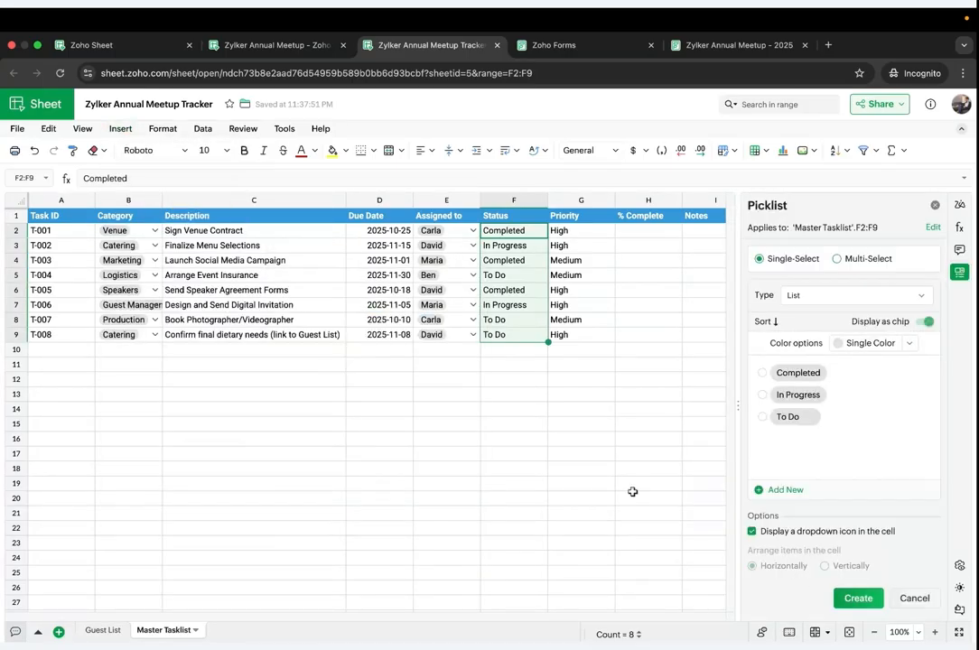
left_click(854, 598)
Step: Create a single-select List picklist from the Priority values in G2:G9, displayed as single-color chips with dropdown icons
left_click(596, 235)
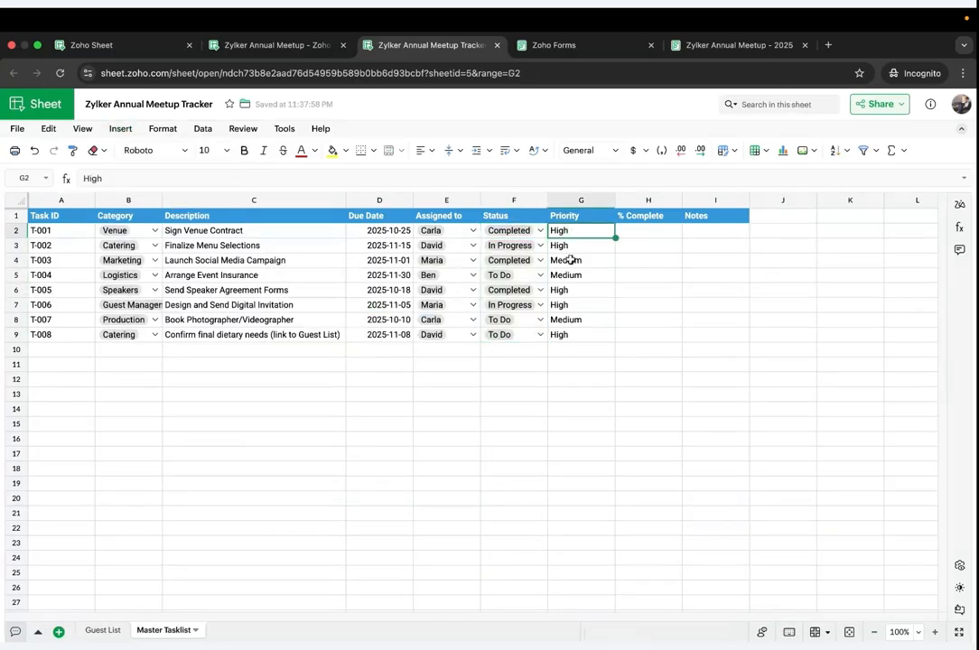
left_click(572, 336, "shift")
left_click(120, 131)
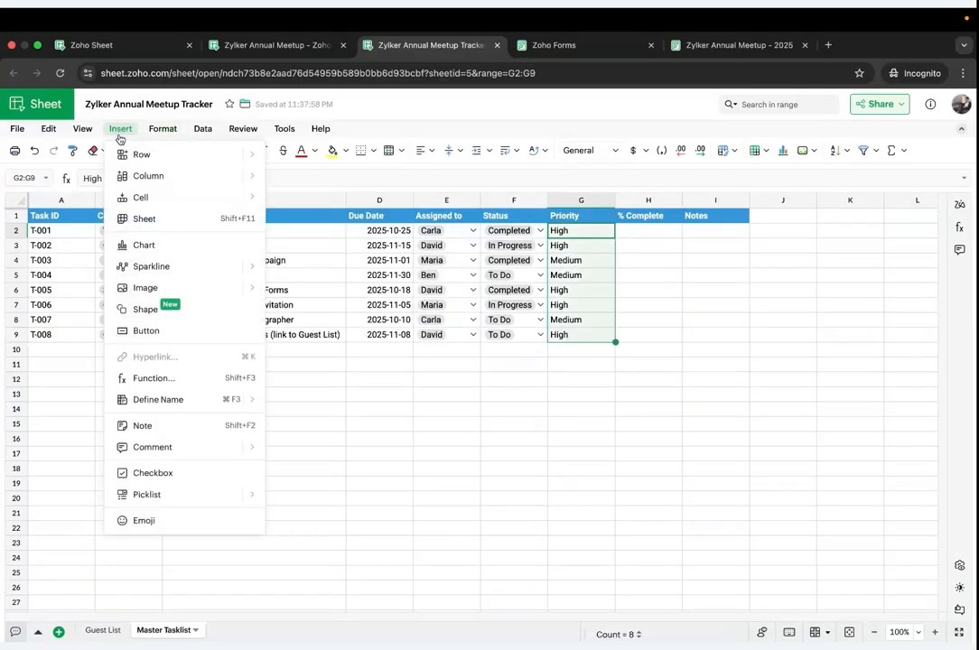
mouse_move(186, 498)
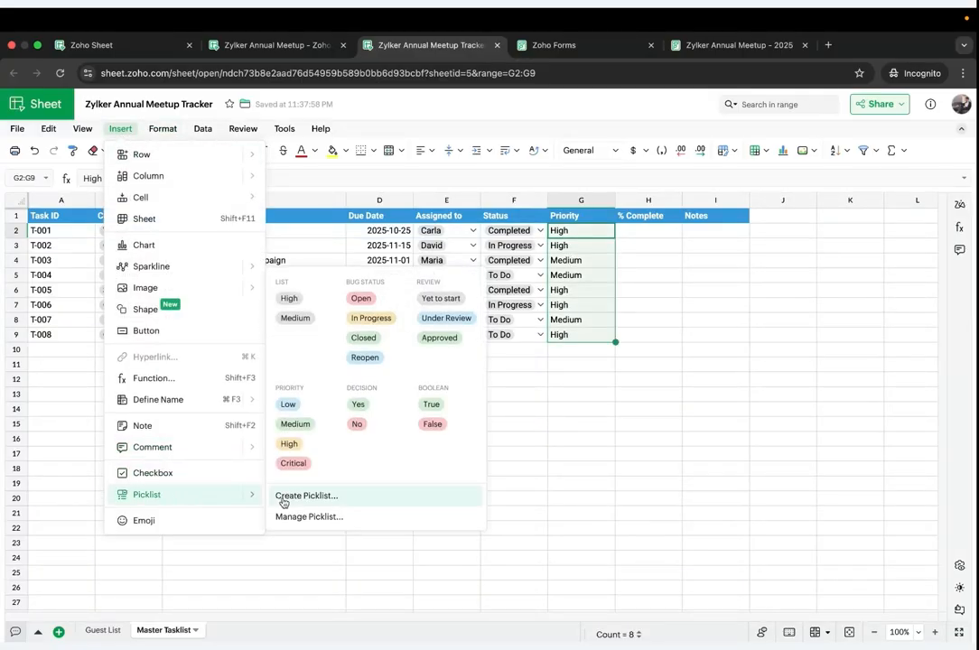
left_click(283, 498)
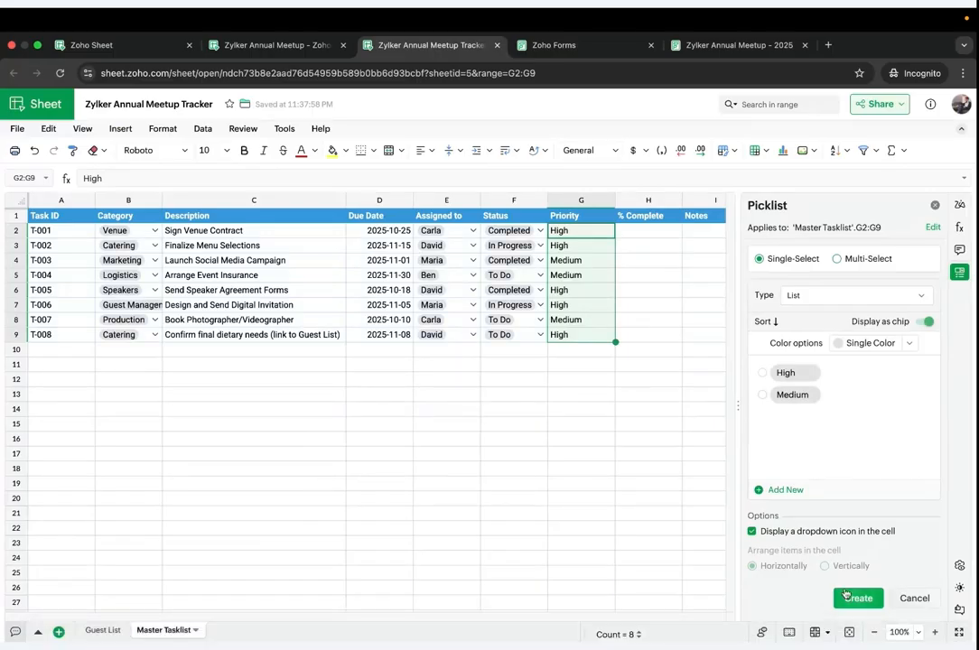
left_click(853, 598)
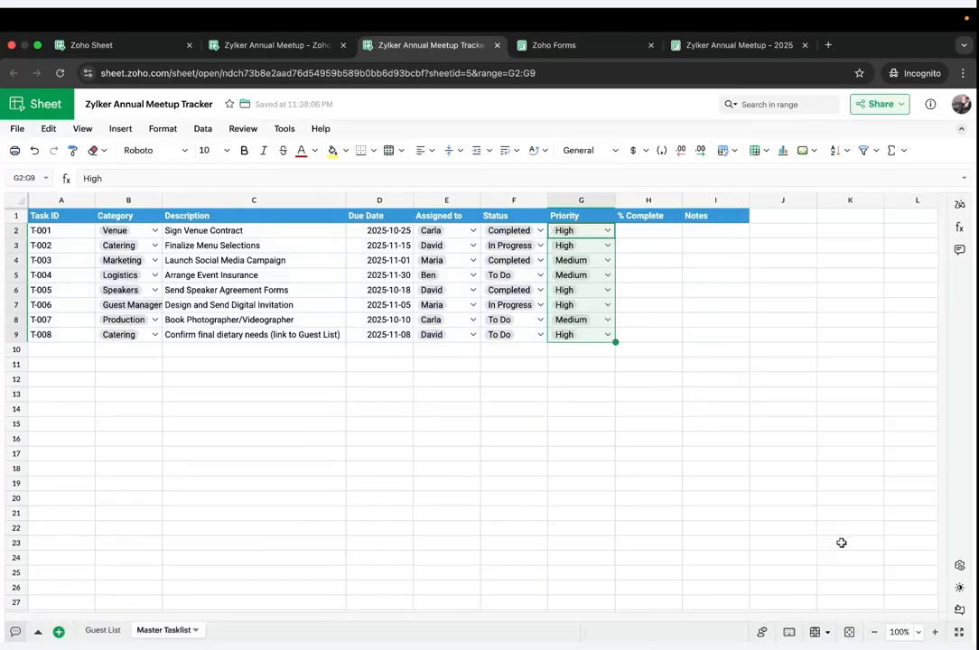
left_click(633, 235)
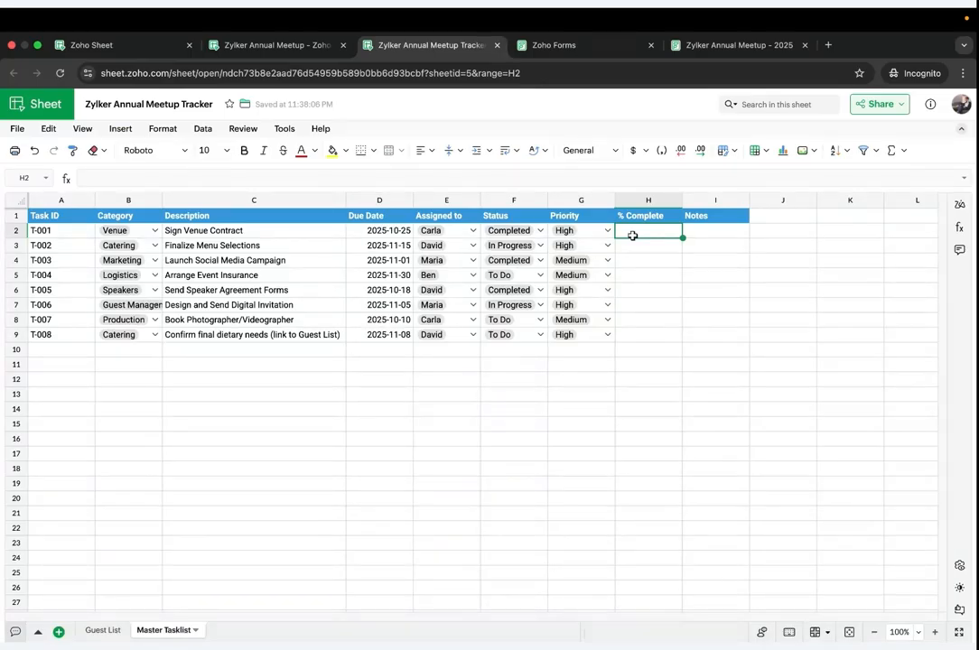
type("=IFS(")
left_click(510, 232)
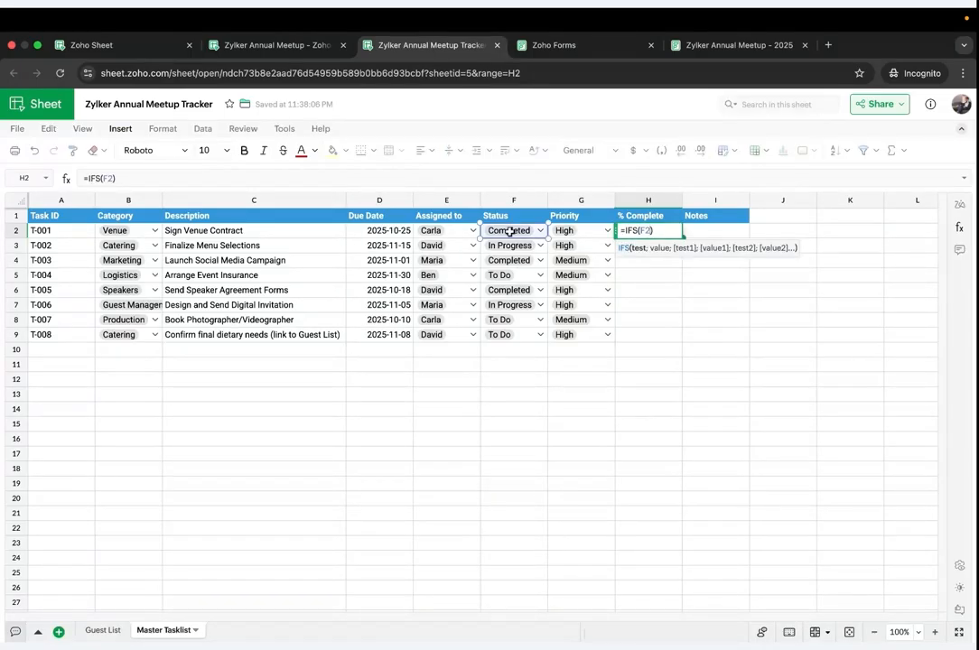
key("Escape")
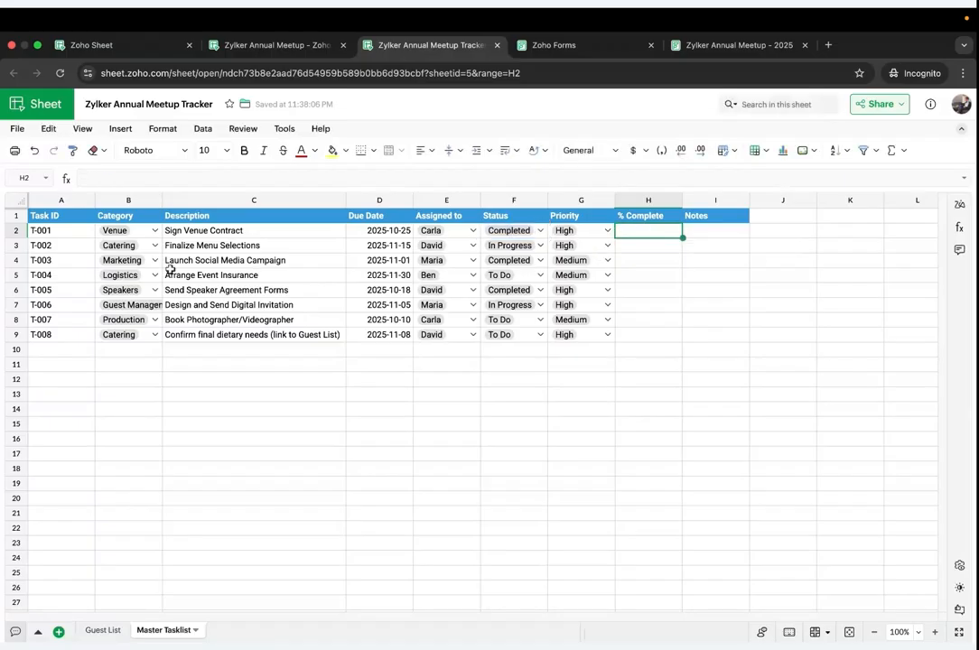
Step: Convert A1:I9 of the Master Tasklist into a table with a header row, using the blue style with a solid header
left_click(49, 217)
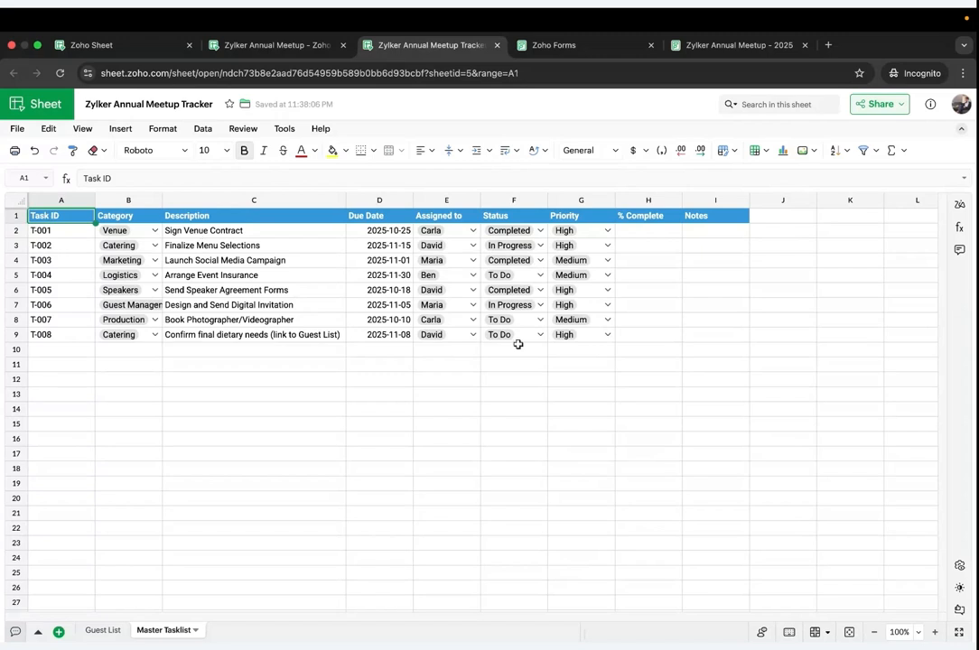
left_click(710, 334, "shift")
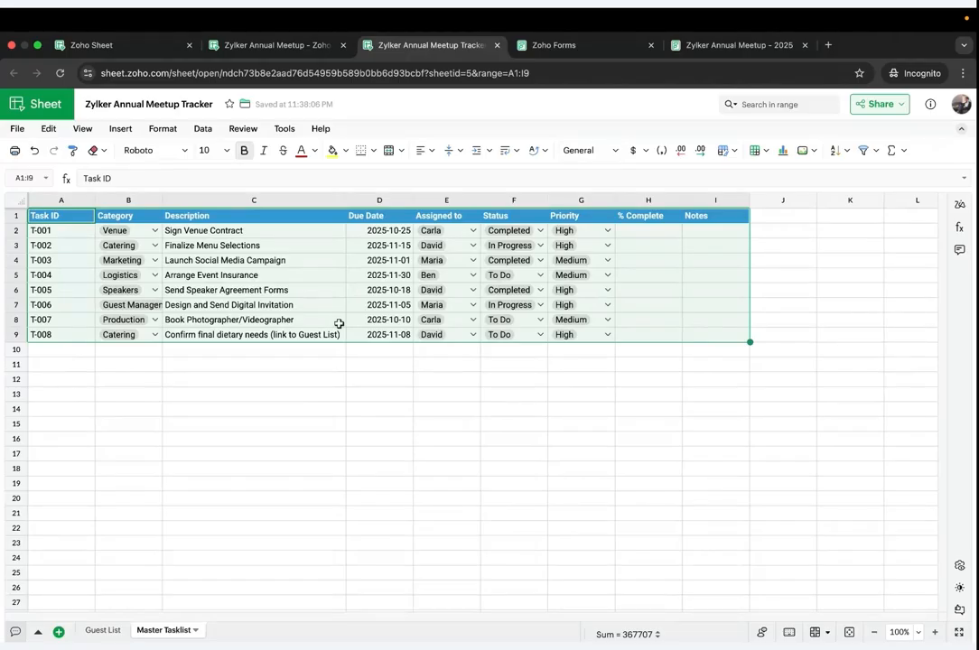
left_click(153, 132)
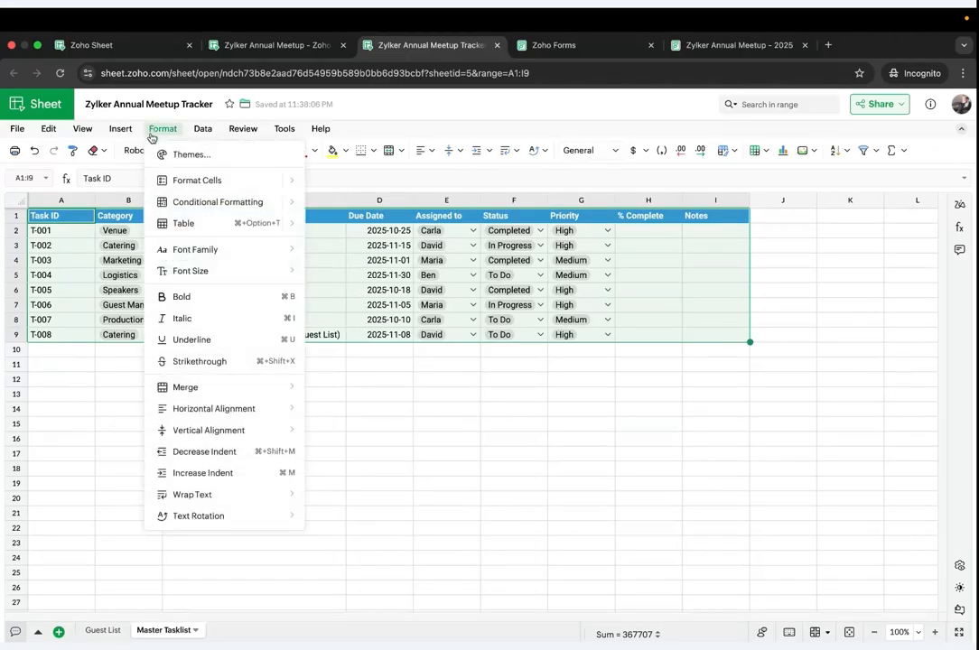
mouse_move(174, 226)
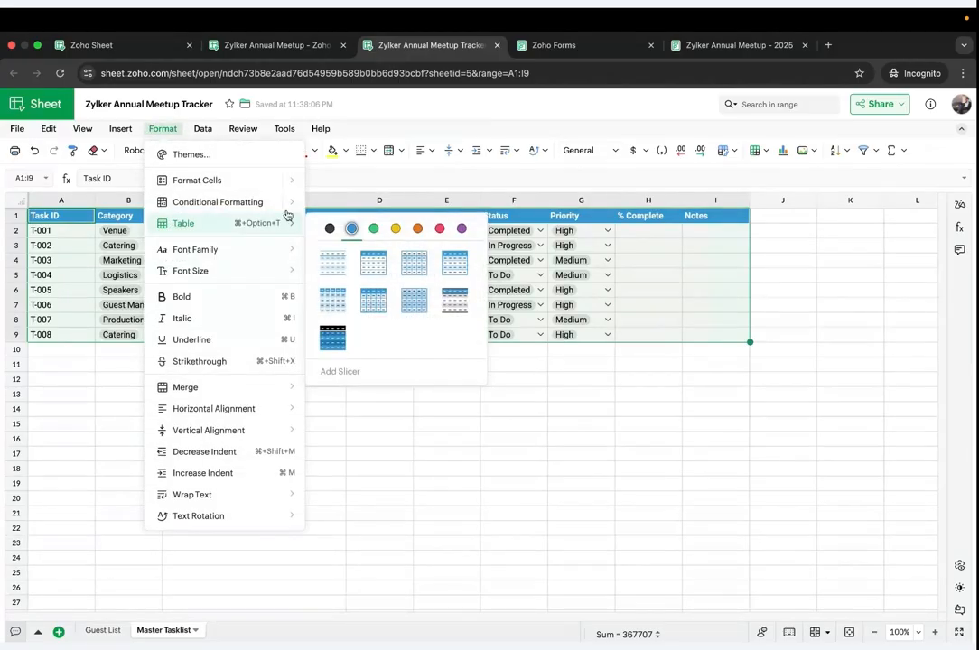
left_click(374, 264)
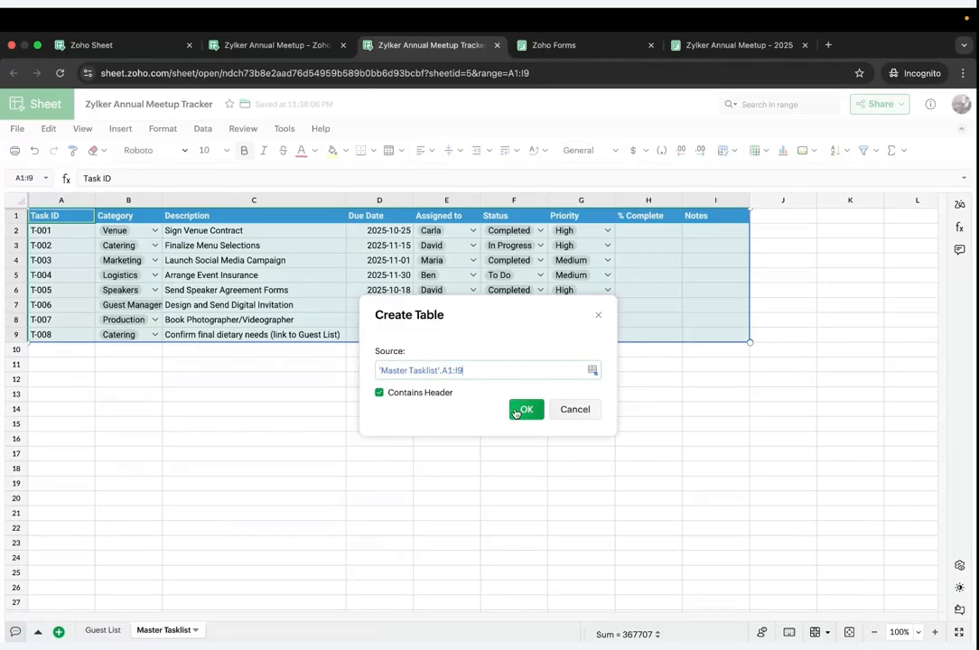
left_click(518, 412)
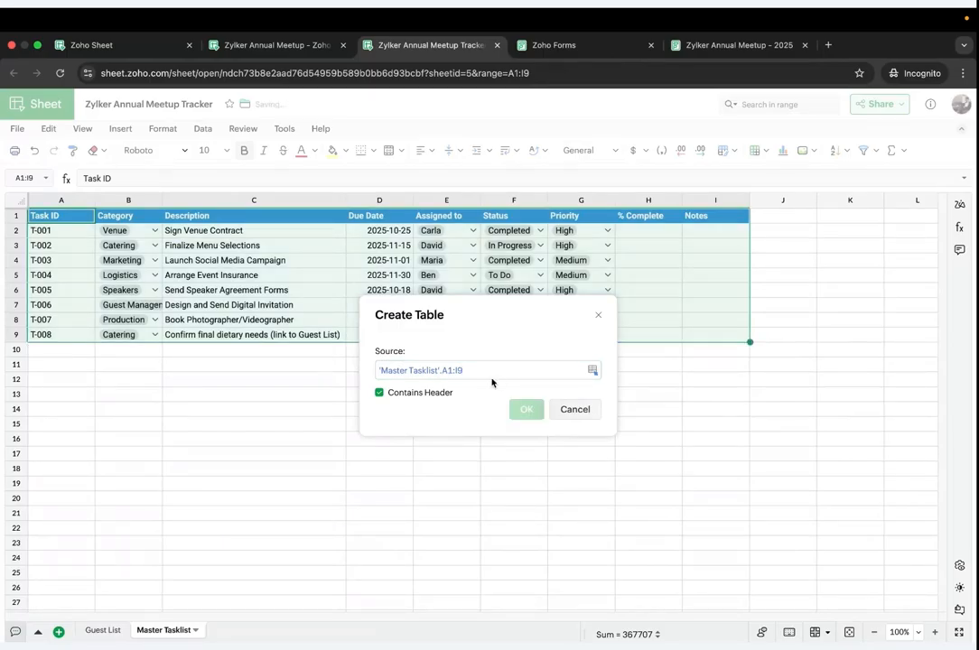
Step: Turn on Banded Columns for the new task table and close the table settings
left_click(632, 316)
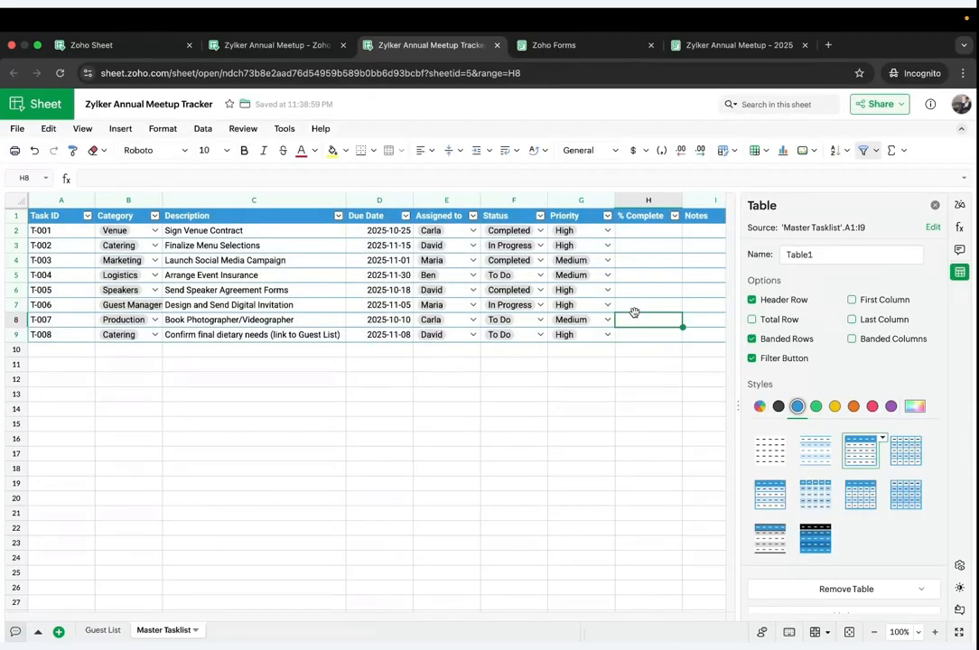
left_click(852, 340)
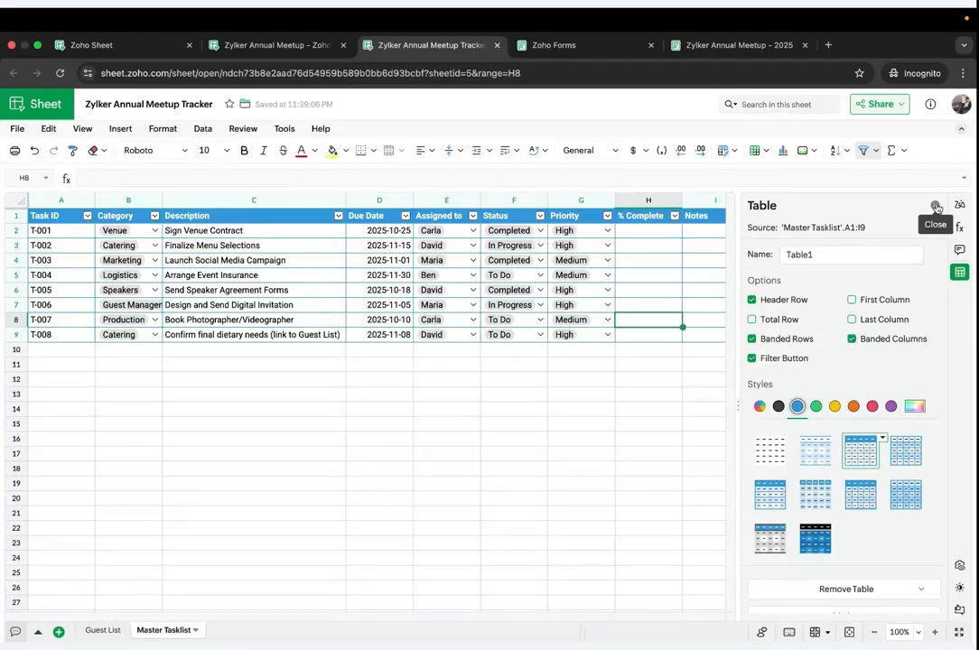
left_click(936, 208)
left_click(646, 237)
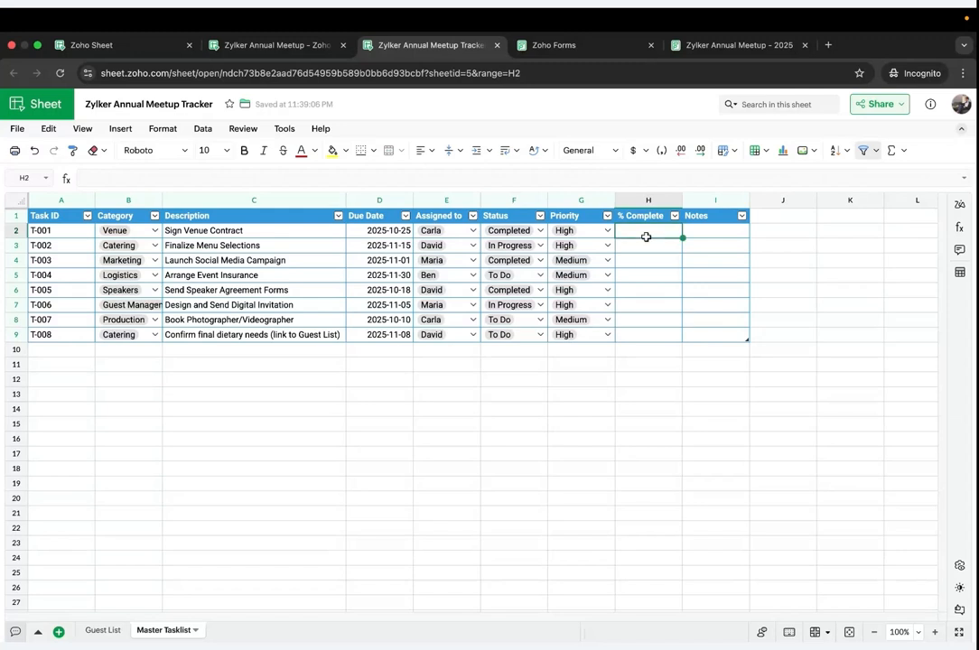
type("=")
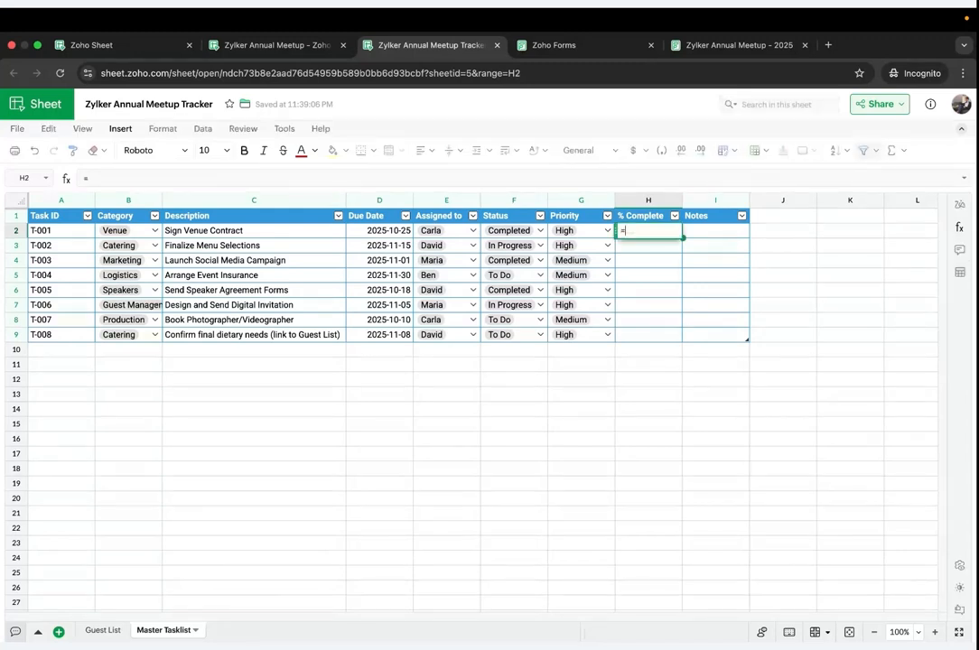
type("if")
left_click(638, 301)
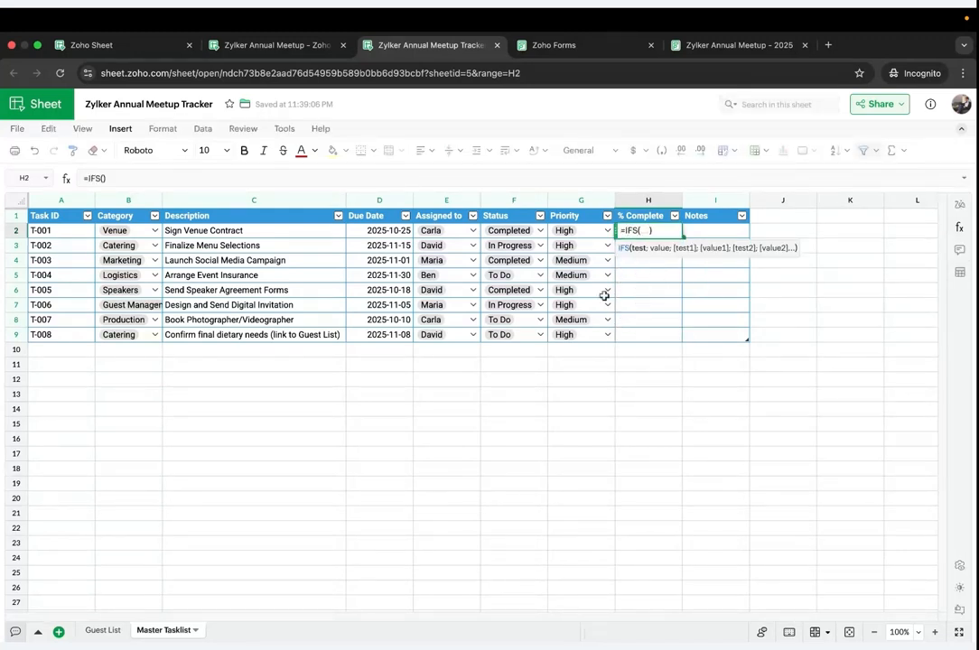
left_click(503, 232)
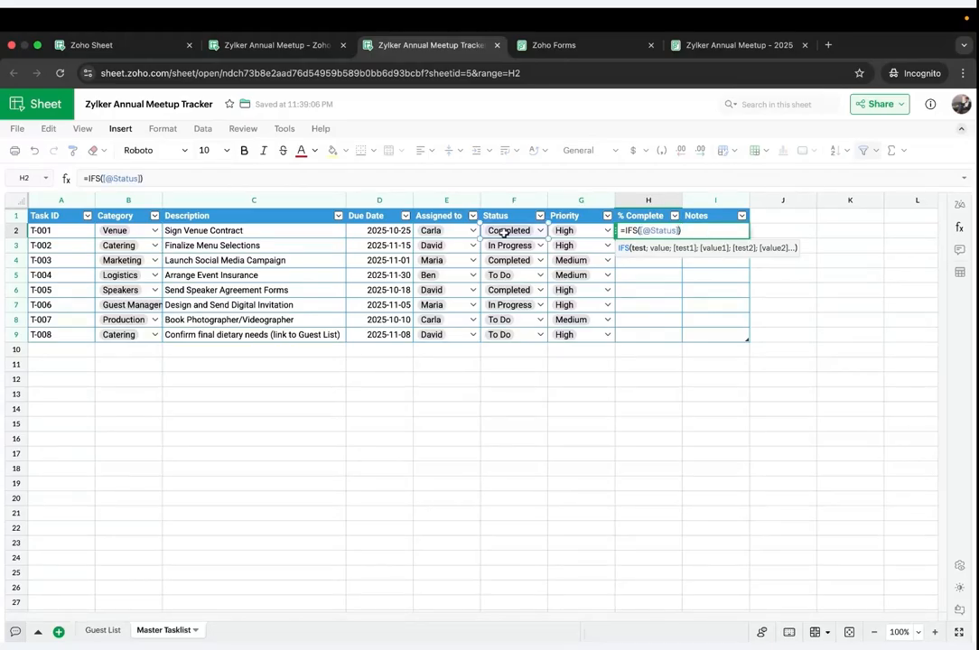
type("=")
type("\"Complet")
type("ed\",")
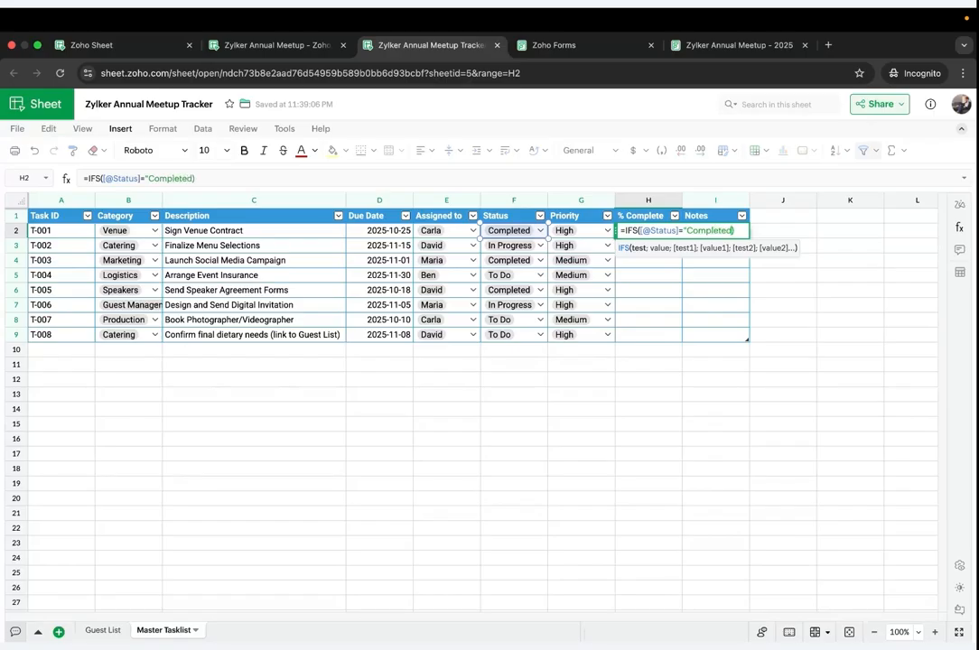
type("100%")
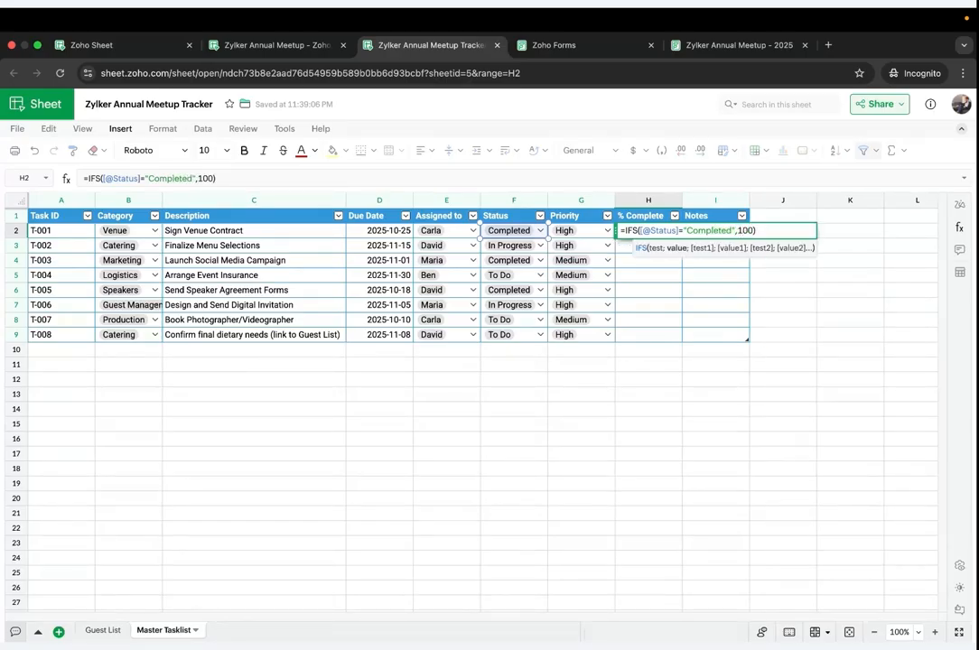
type(",")
left_click(504, 231)
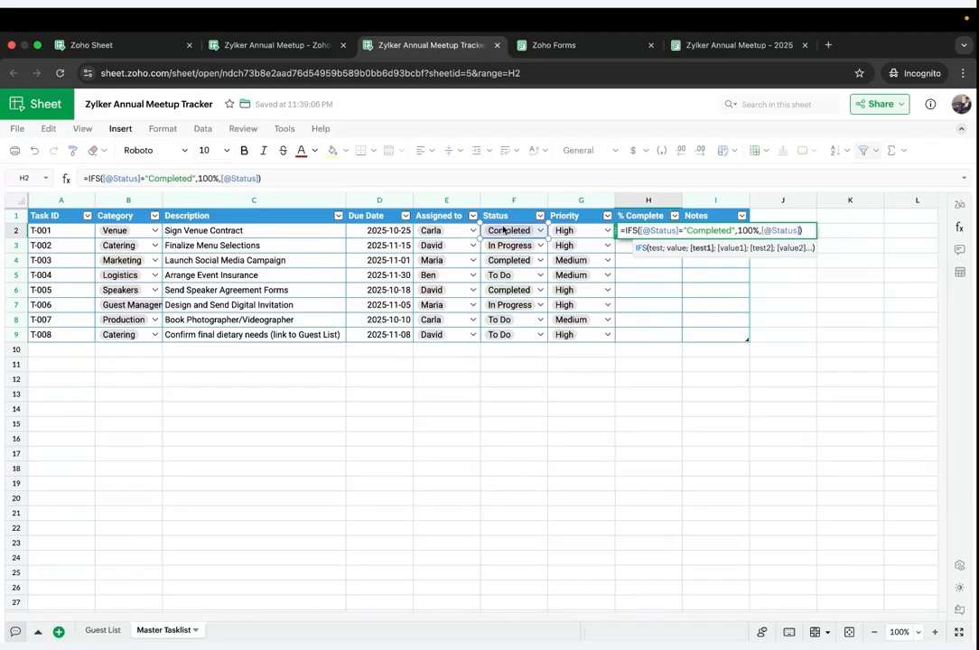
type("=\"I")
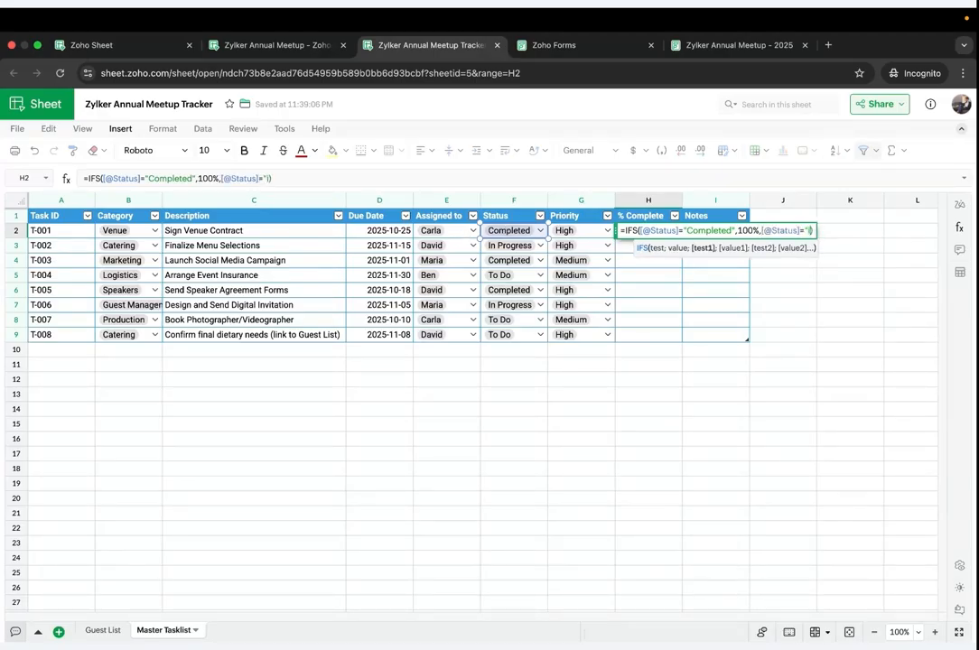
type("n")
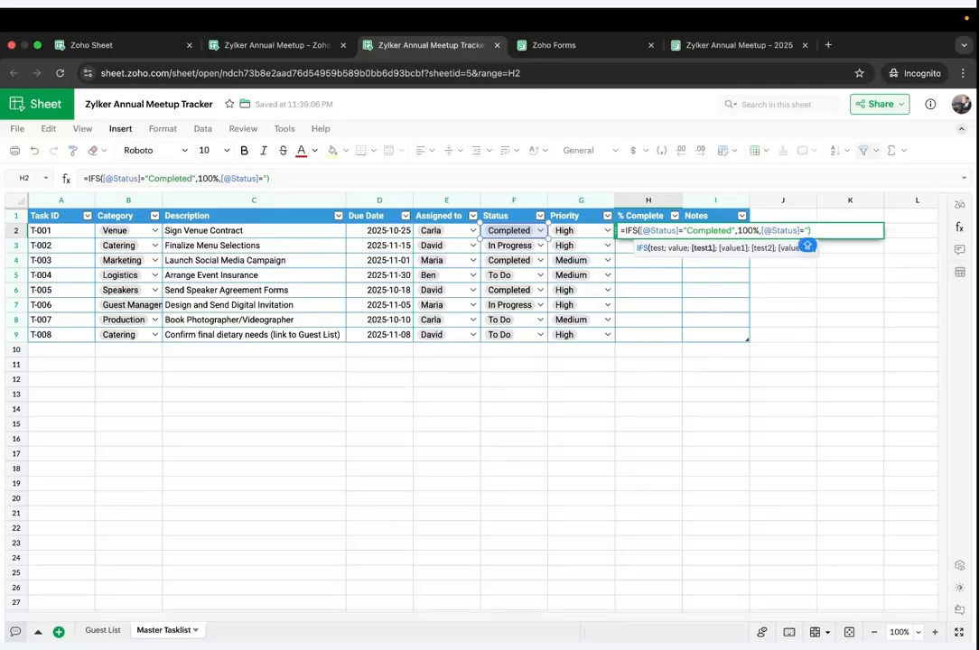
type(" Progres")
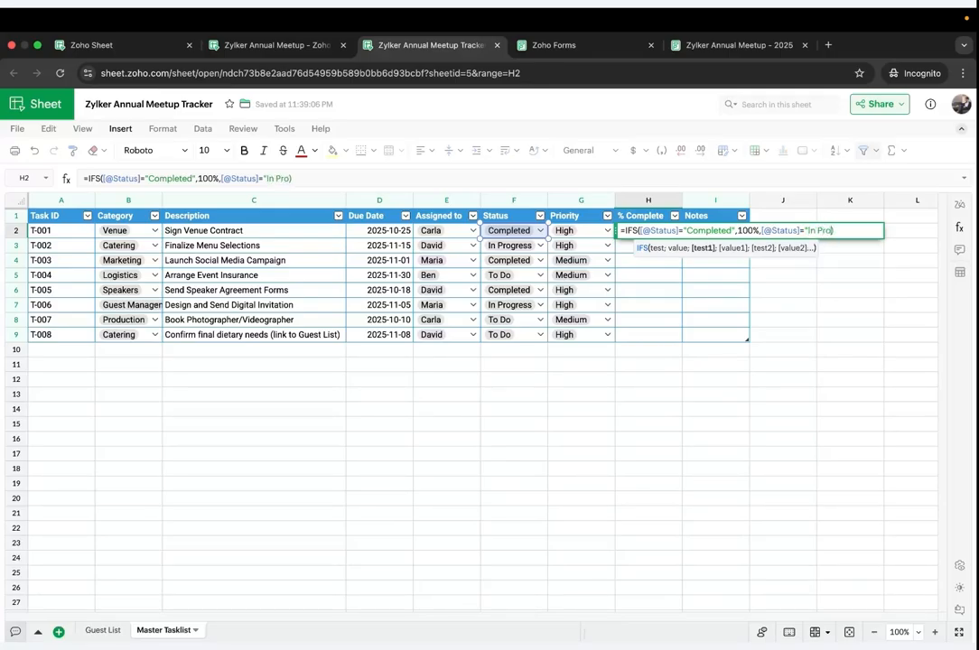
type("s\",5")
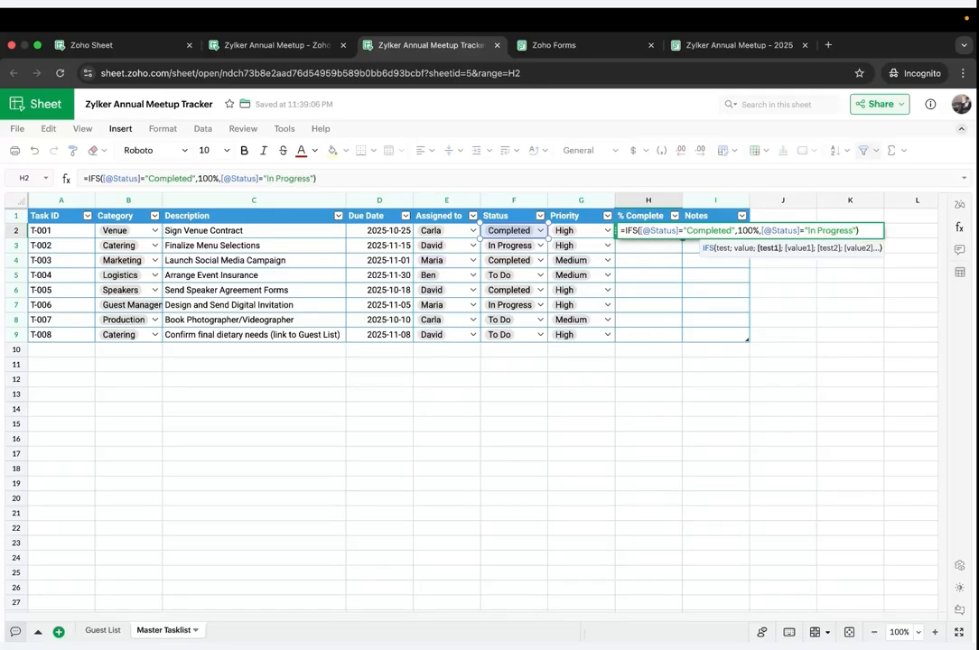
type("0%,")
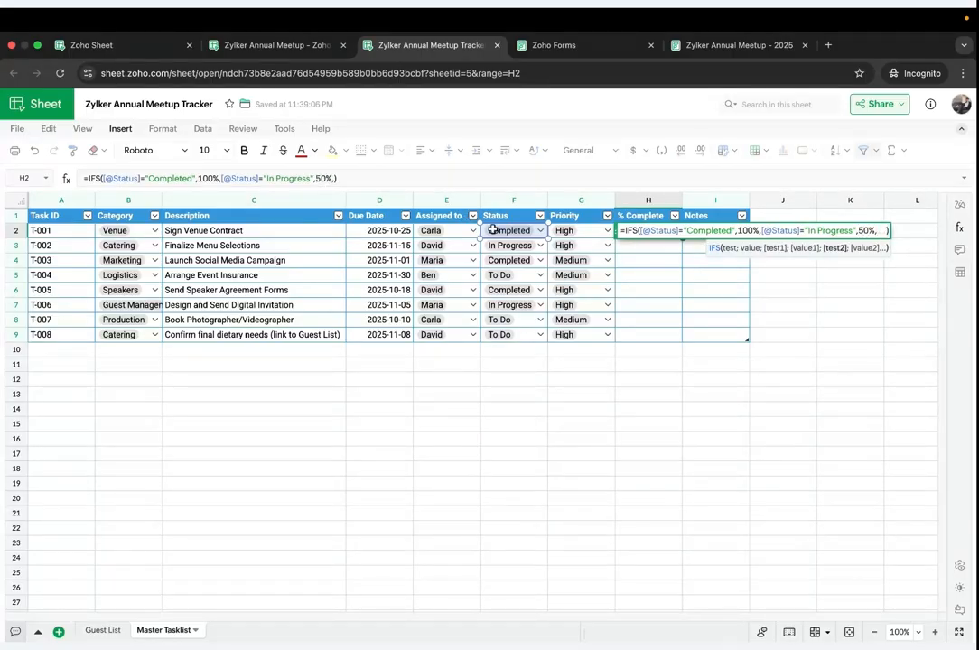
left_click(493, 230)
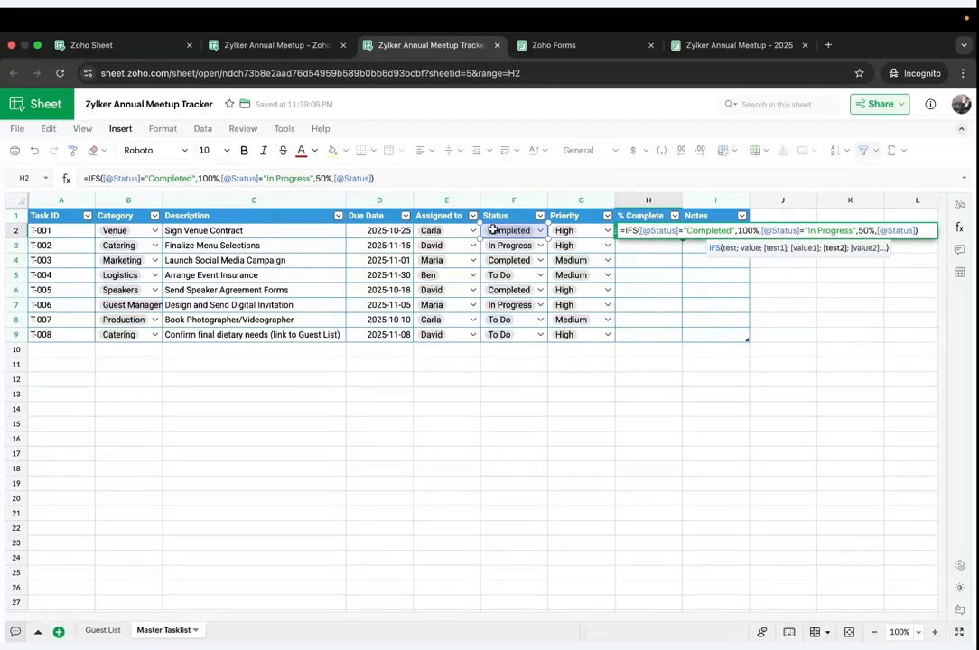
type("=")
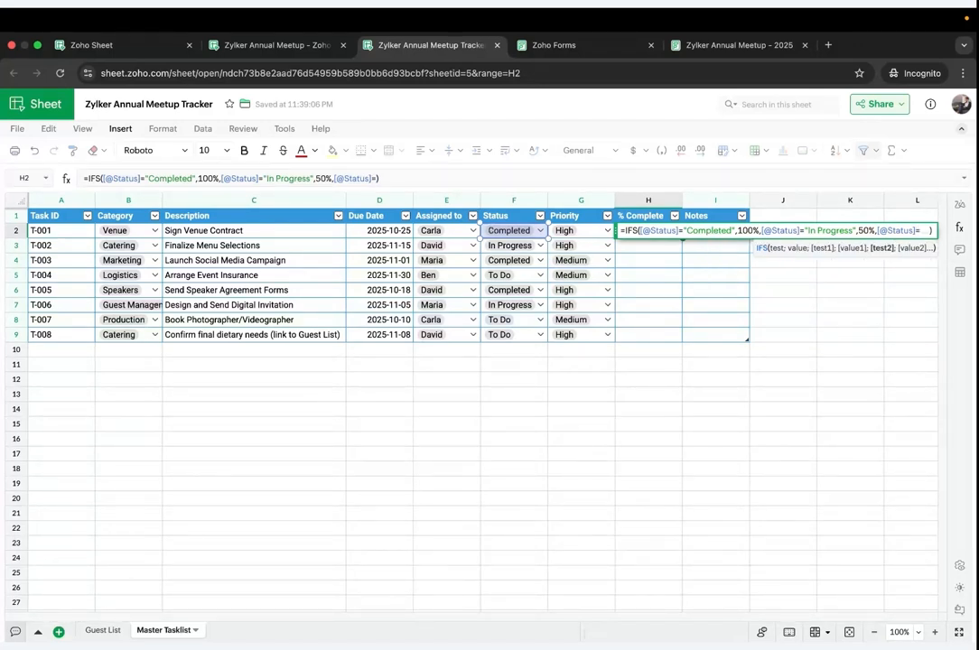
type("\"To Do")
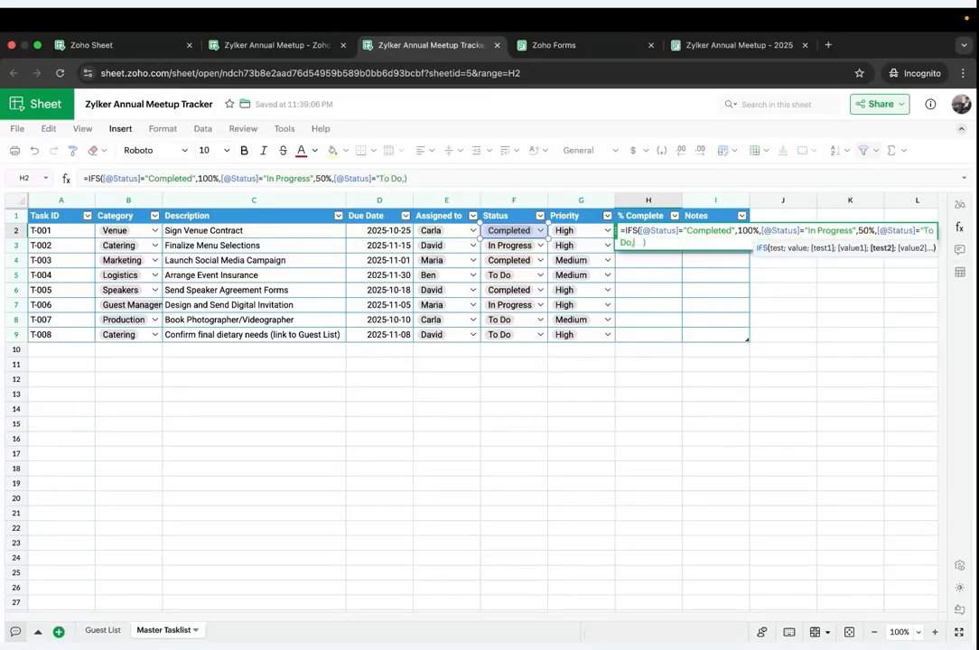
type(",0%")
left_click(630, 243)
type("\"")
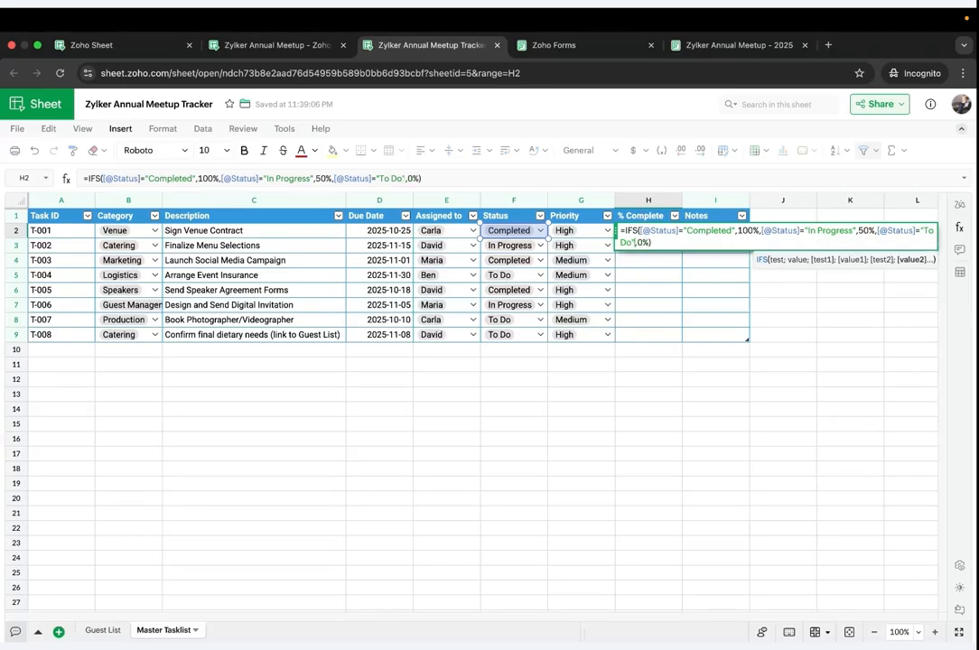
key("Return")
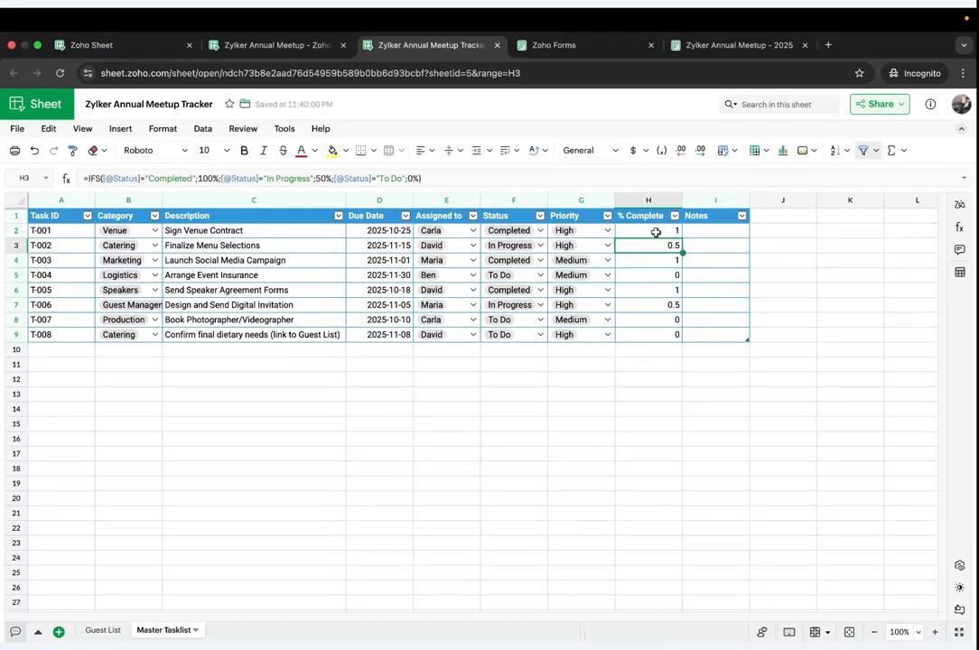
Step: Format the % Complete values in H2:H9 as percentages with no decimal places
left_click(655, 232)
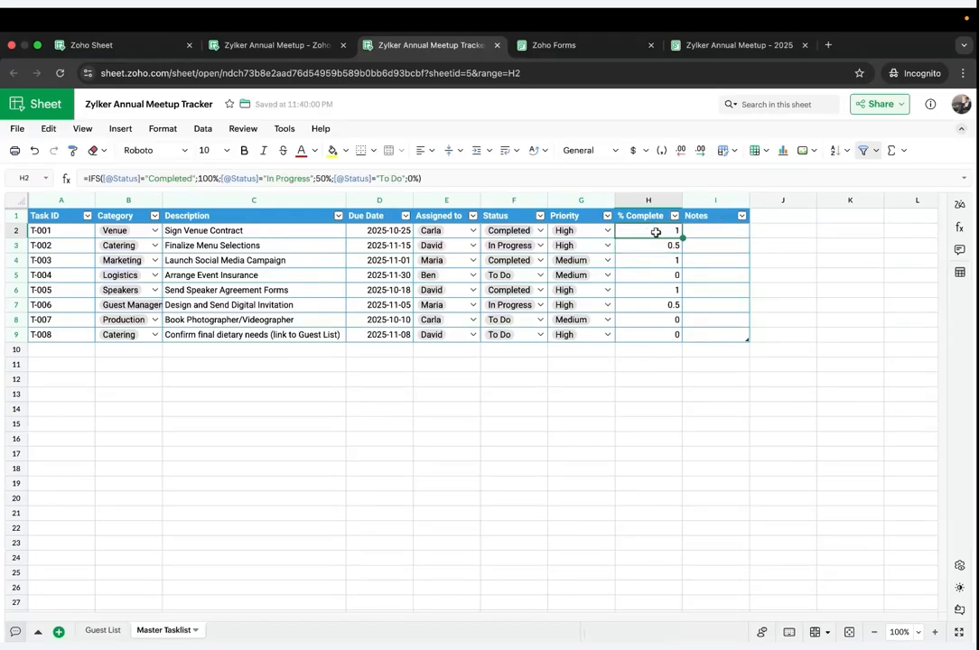
left_click(653, 336, "shift")
left_click(614, 151)
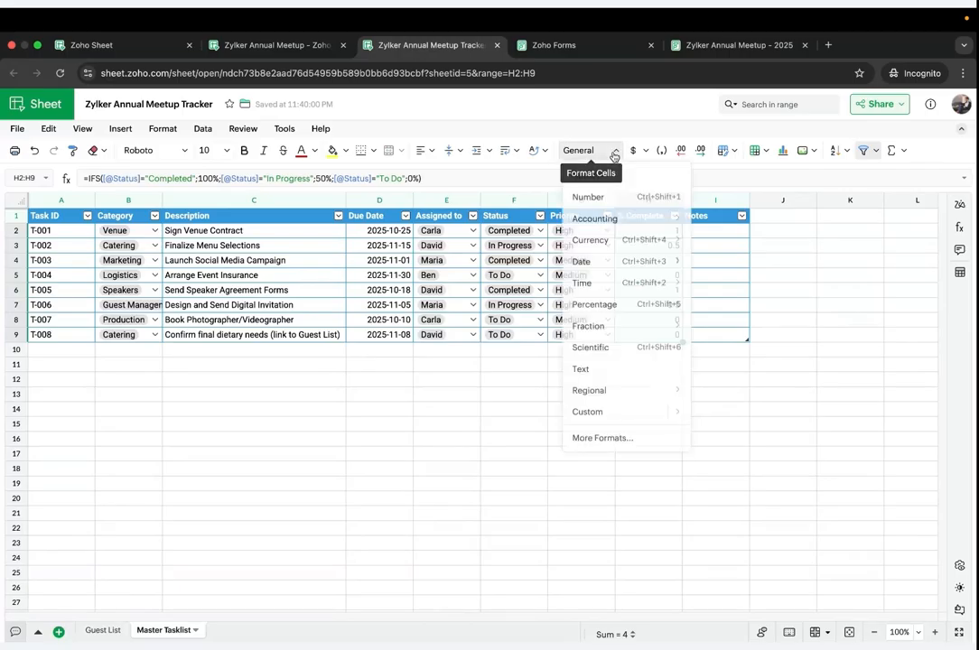
left_click(595, 302)
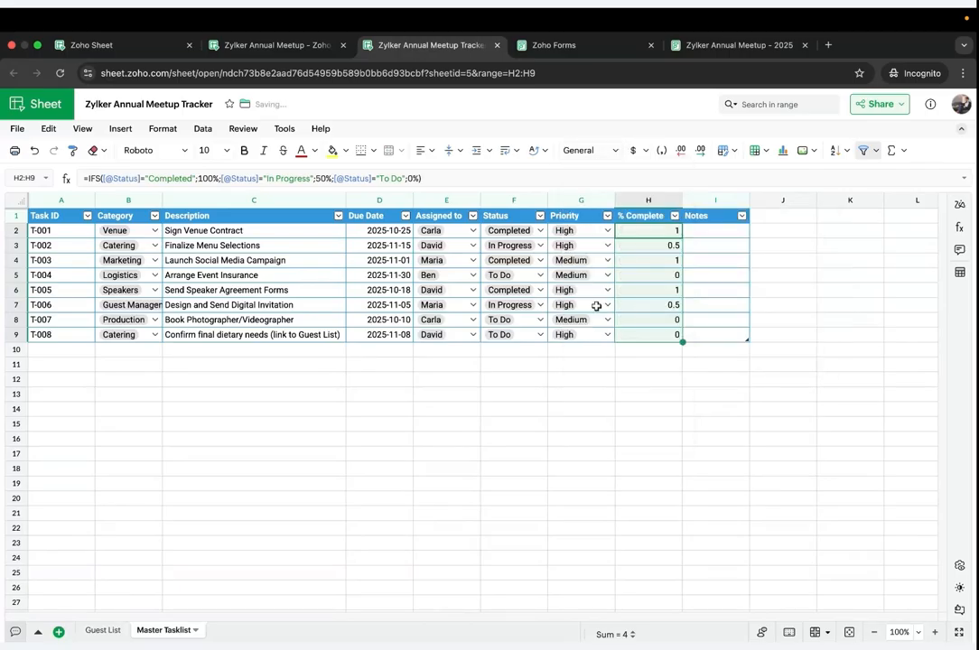
left_click(680, 151)
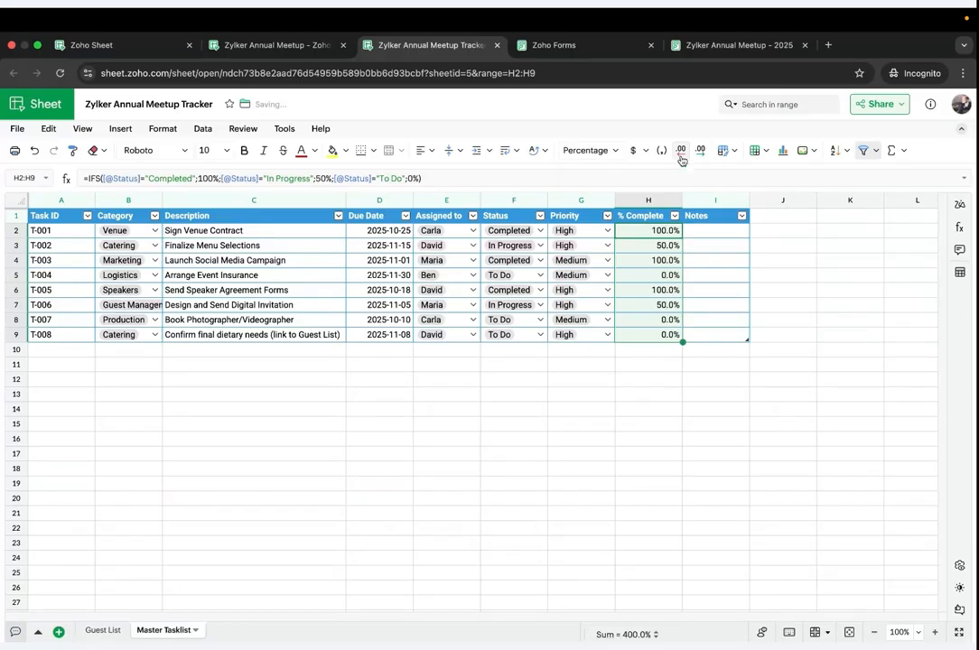
left_click(681, 151)
Step: Apply blue gradient data bars to the % Complete cells H2:H9 with conditional formatting
left_click(642, 234)
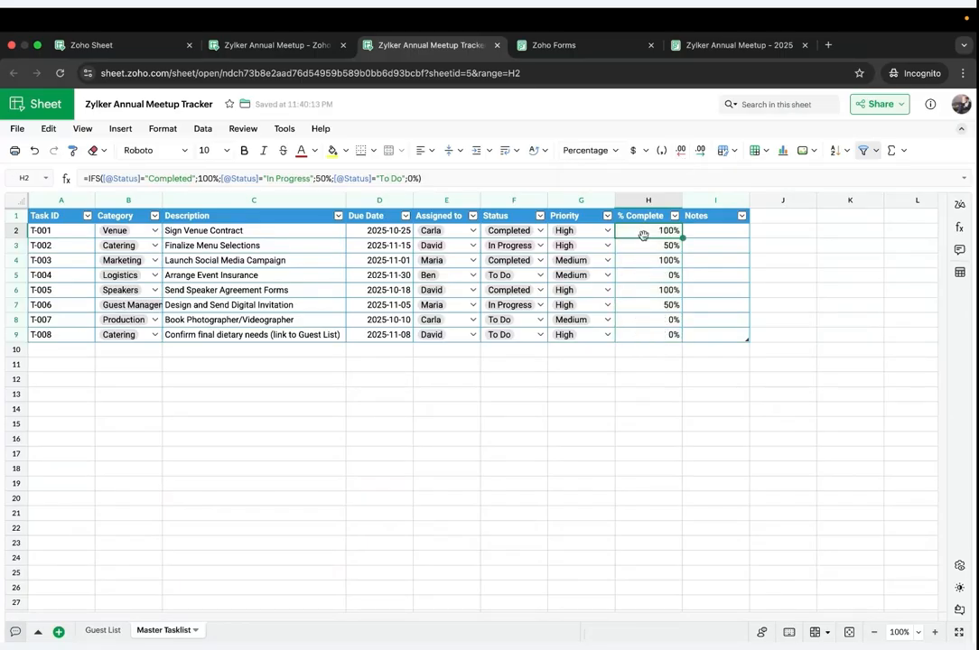
left_click(647, 334, "shift")
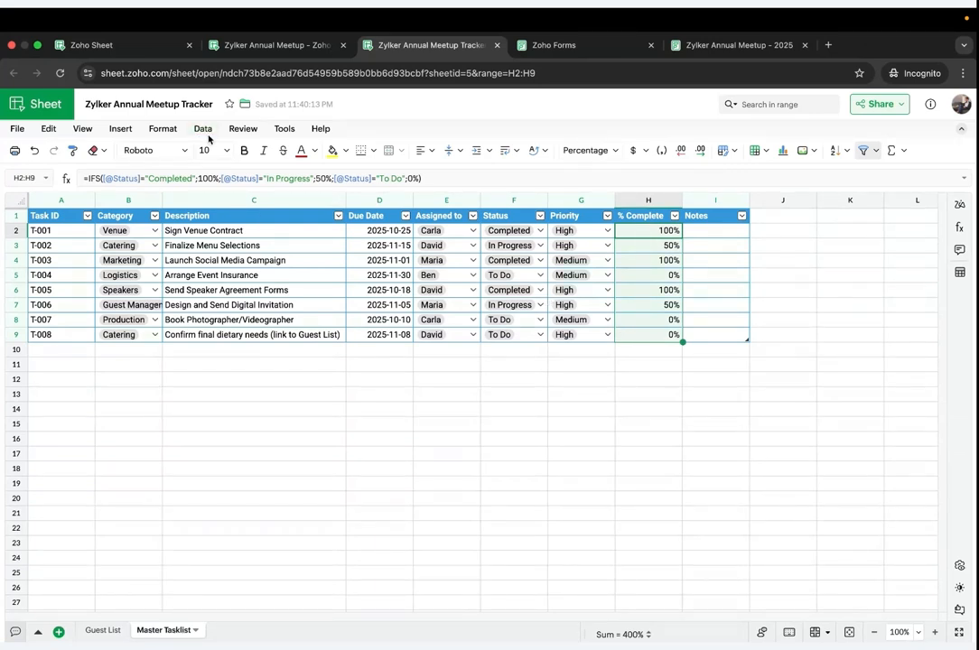
left_click(160, 129)
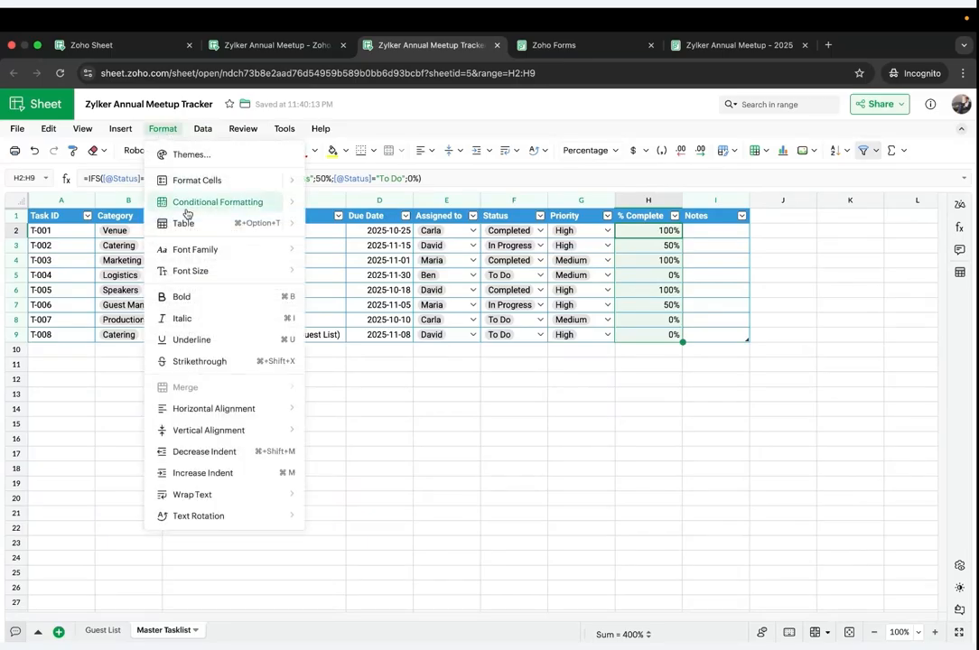
mouse_move(187, 210)
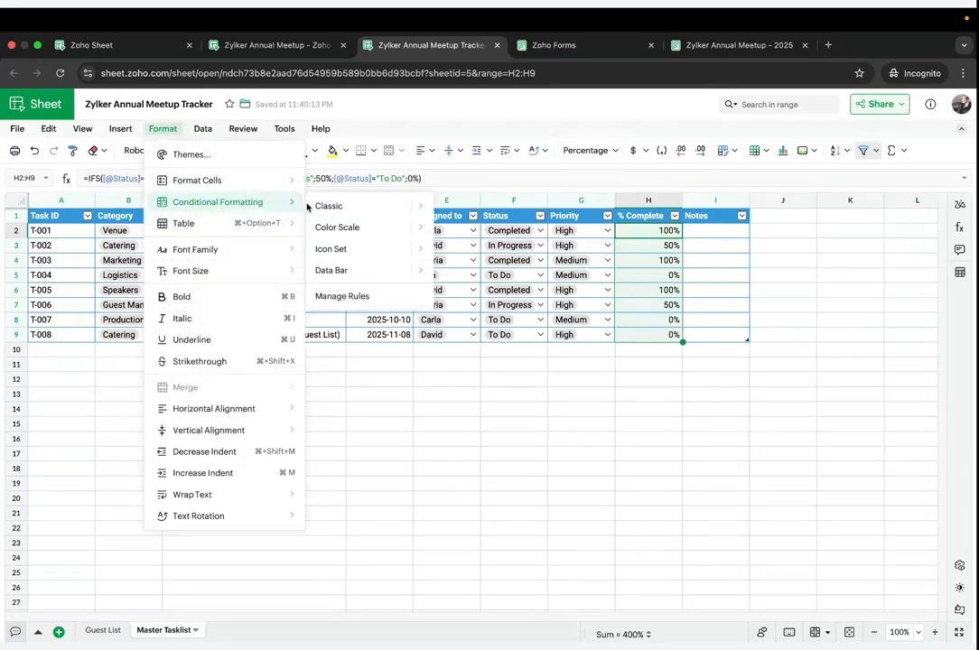
mouse_move(333, 273)
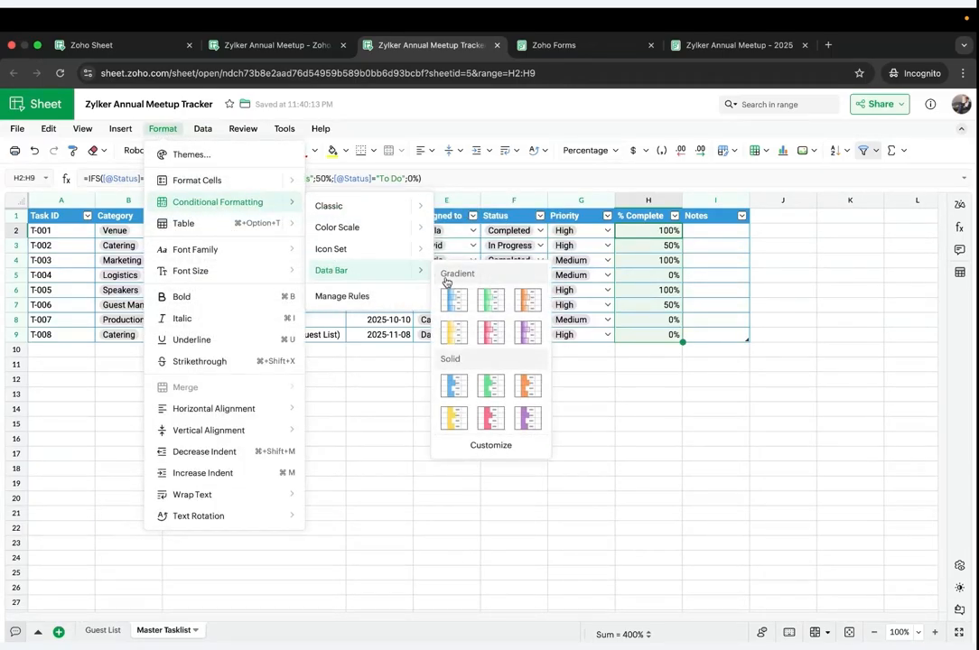
left_click(454, 304)
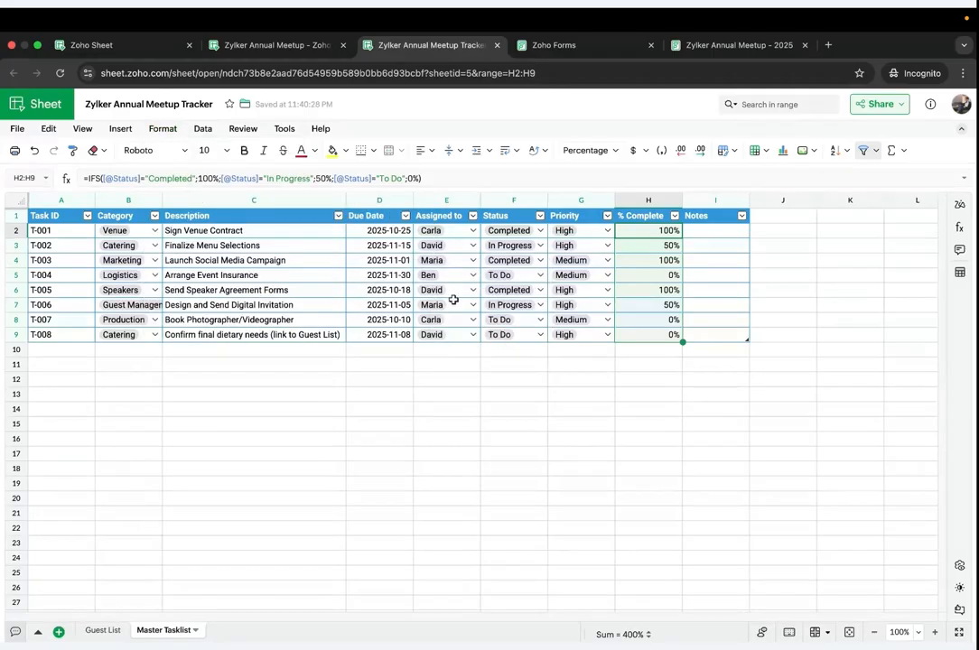
Step: Copy the notes in I2:I9 from the Zylker Annual Meetup workbook into the tracker's Notes column, and widen that column to fit
left_click(692, 236)
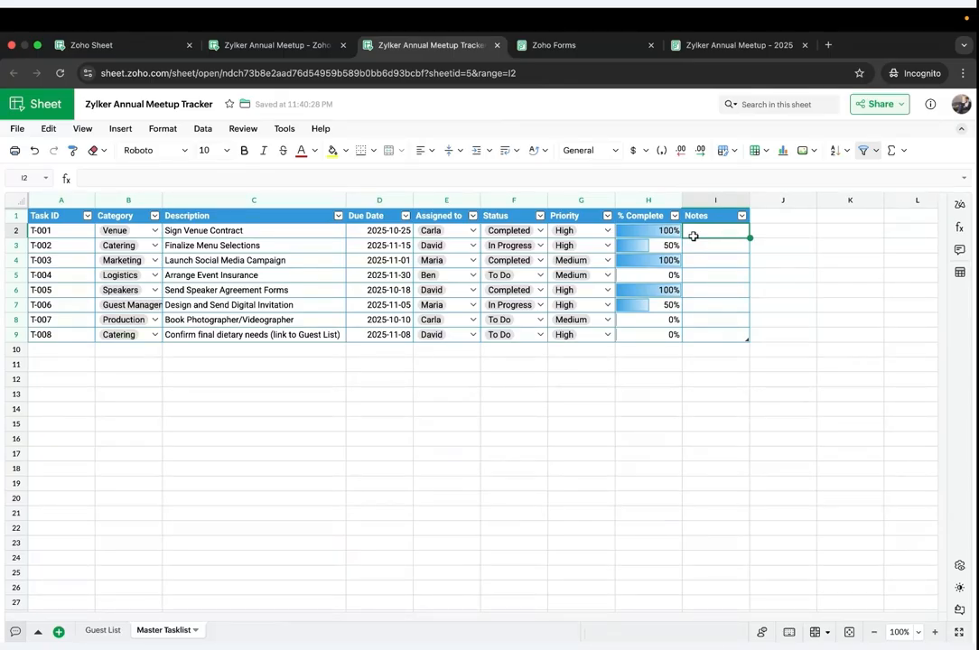
left_click(253, 45)
left_click(717, 231)
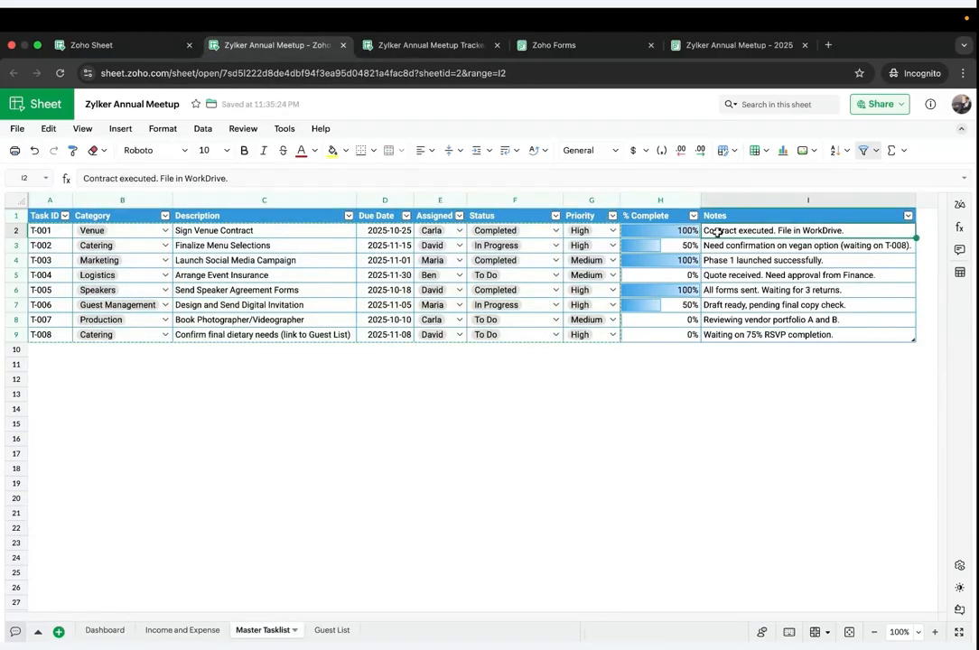
left_click(783, 335, "shift")
key("super+c")
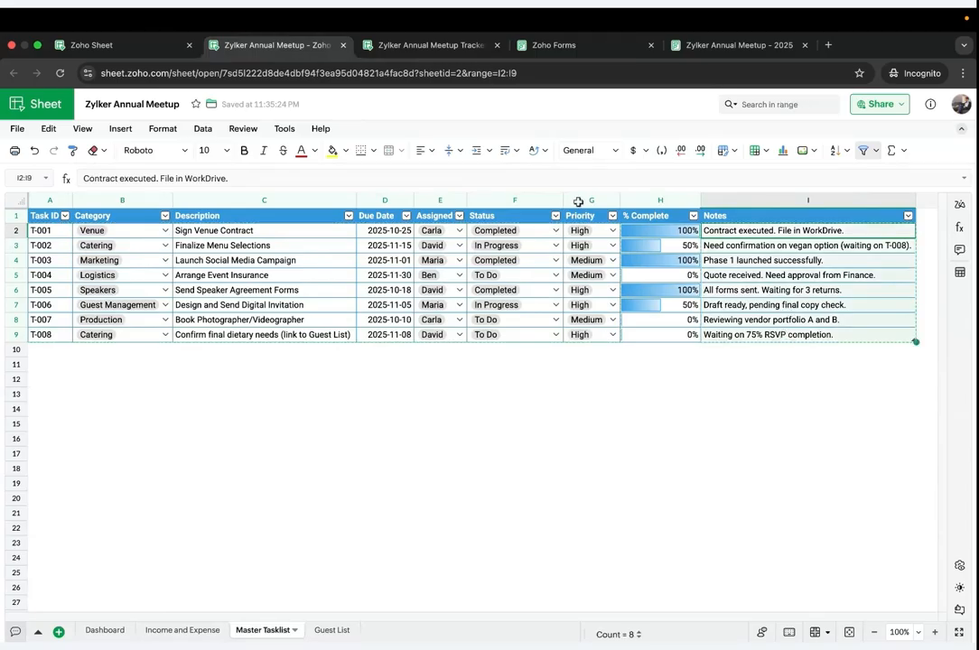
left_click(432, 46)
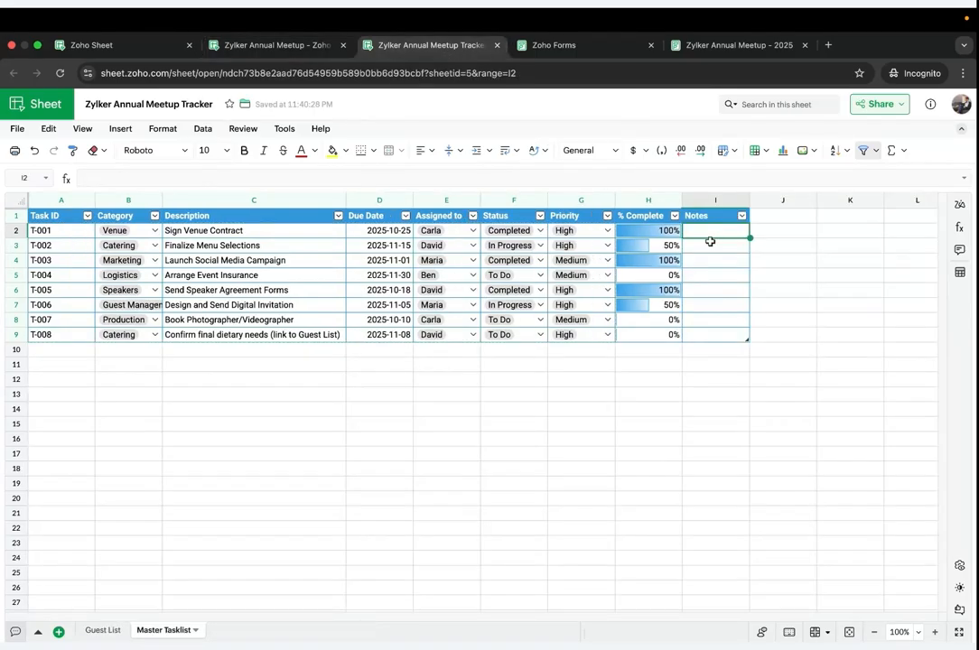
key("super+v")
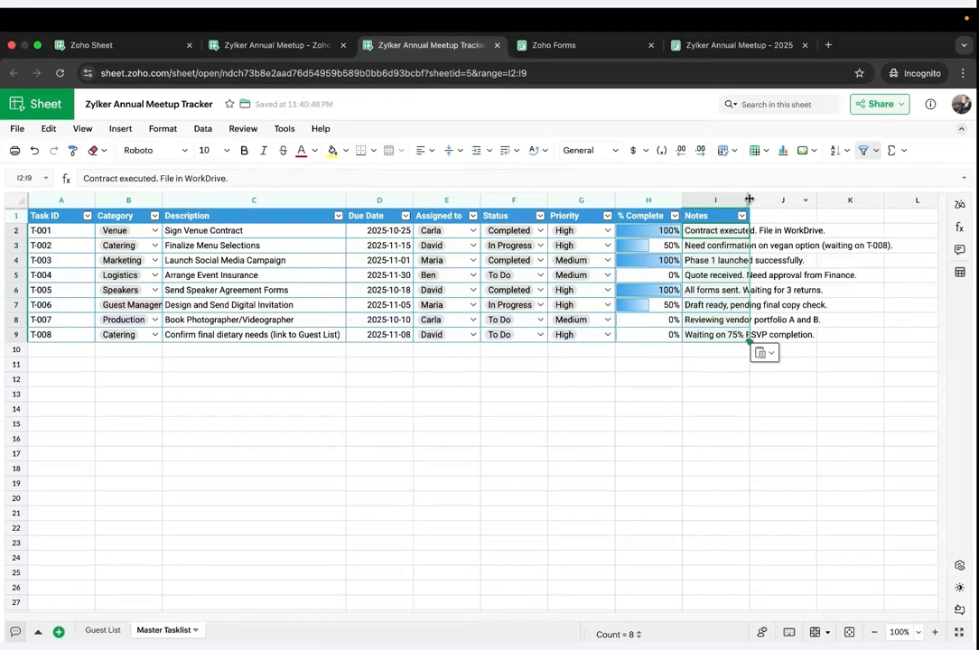
left_click_drag(749, 200, 908, 203)
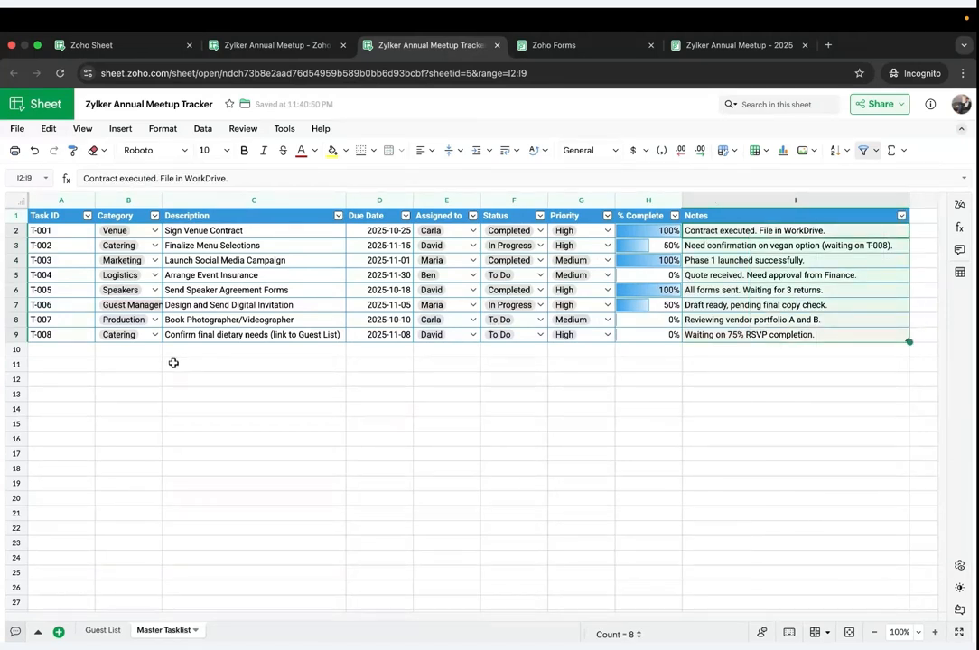
Step: Hide the gridlines on the Master Tasklist sheet
left_click(82, 129)
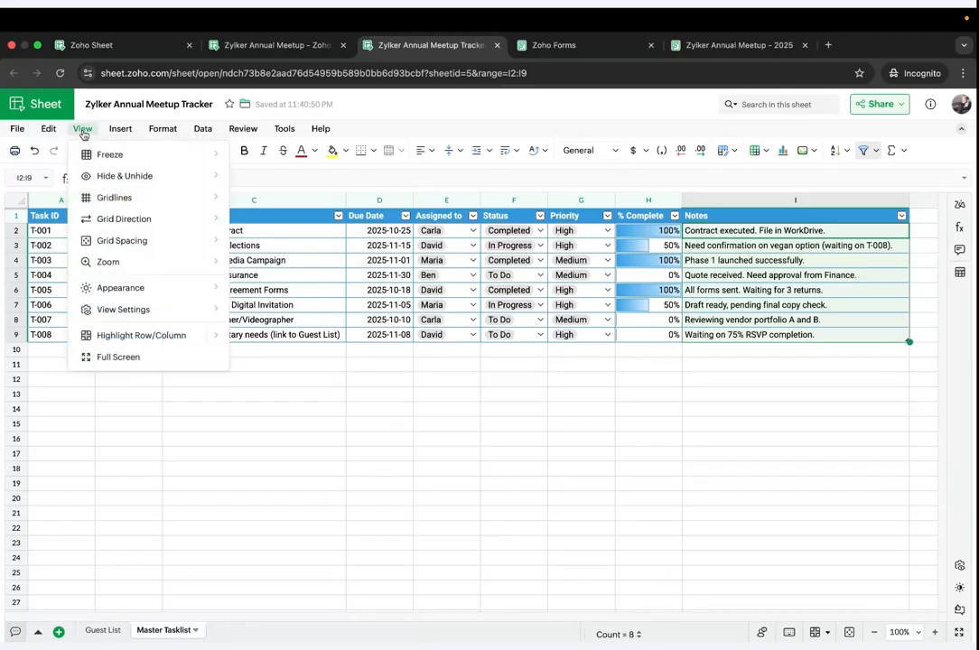
mouse_move(108, 196)
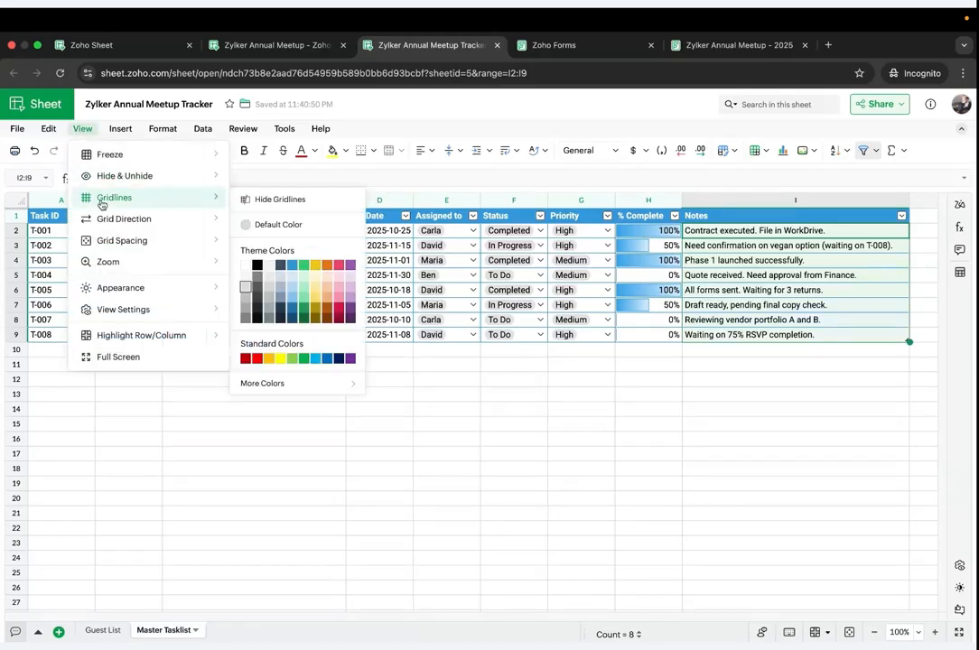
left_click(253, 200)
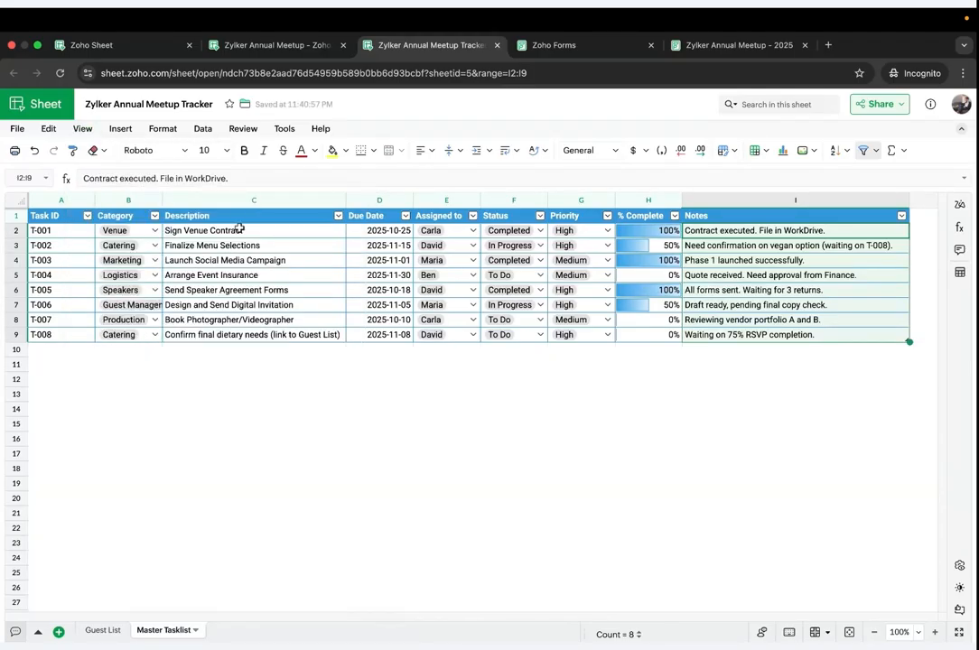
Step: Check the Guest List sheet, then set the status of task T-007 in the Master Tasklist to In Progress
left_click(101, 631)
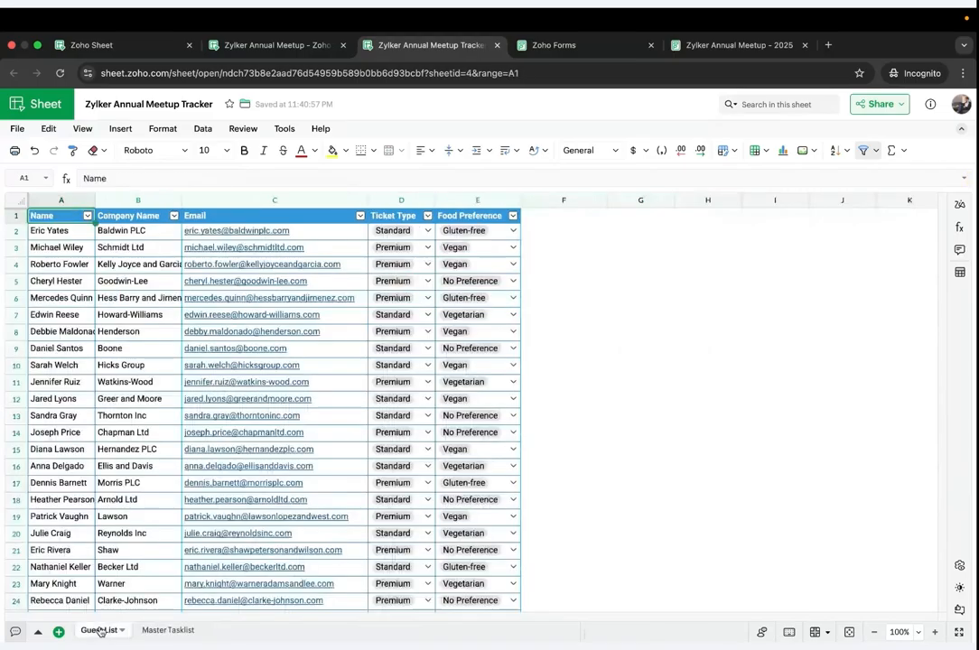
left_click(155, 630)
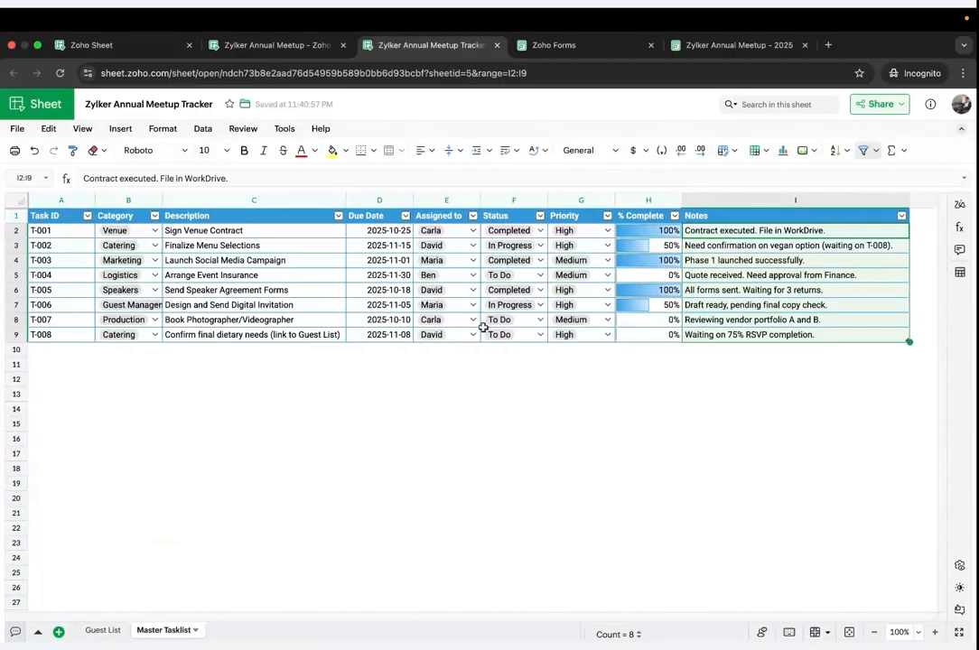
left_click(540, 320)
left_click(510, 363)
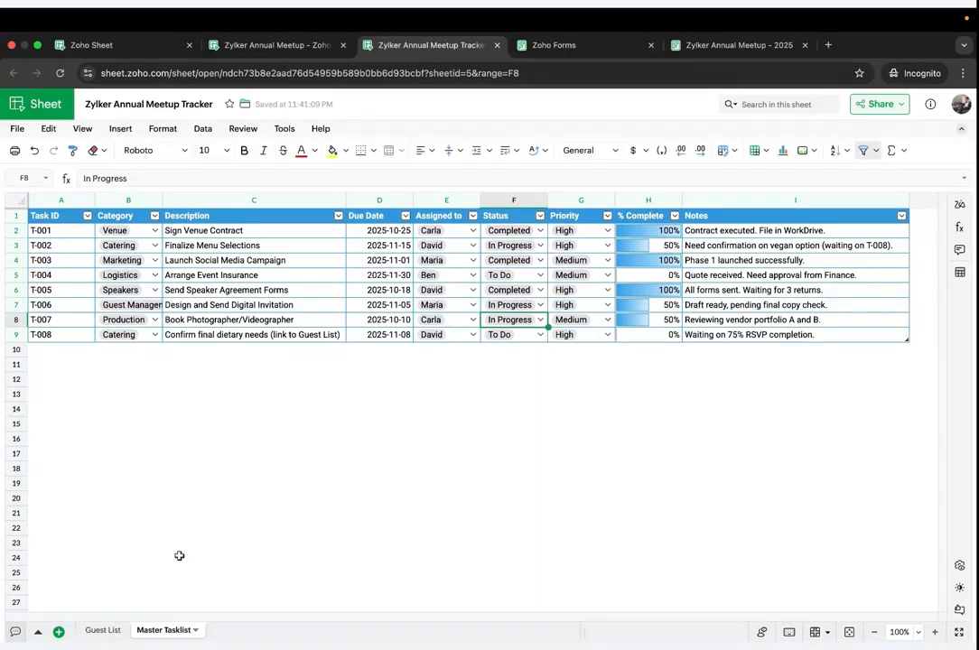
Step: Add a new sheet to the tracker and name it "Income and Expense"
left_click(59, 632)
double_click(224, 630)
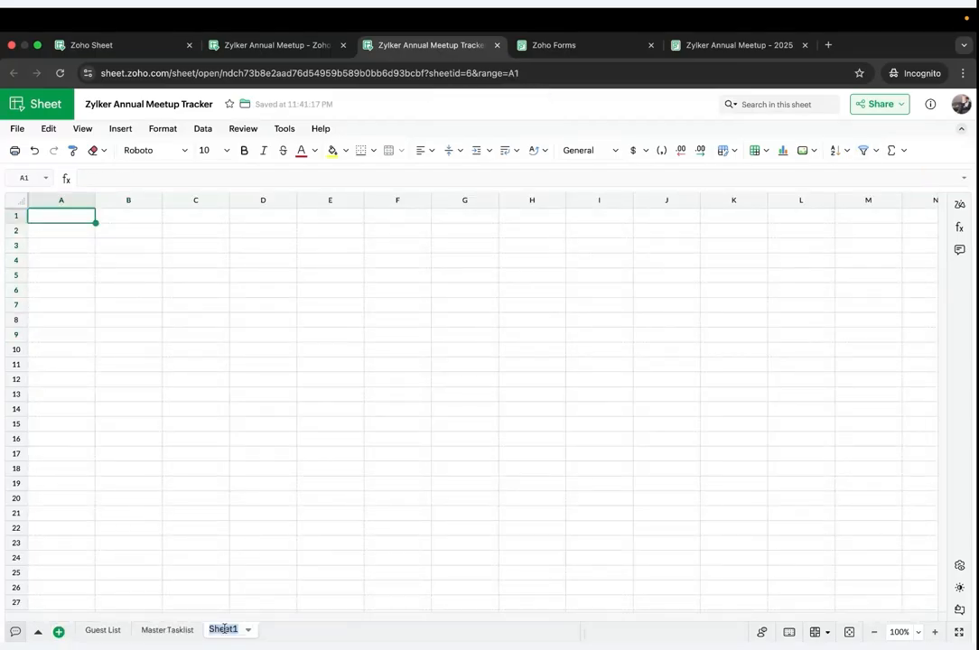
type("In")
type("come and")
type(" Expense")
key("Return")
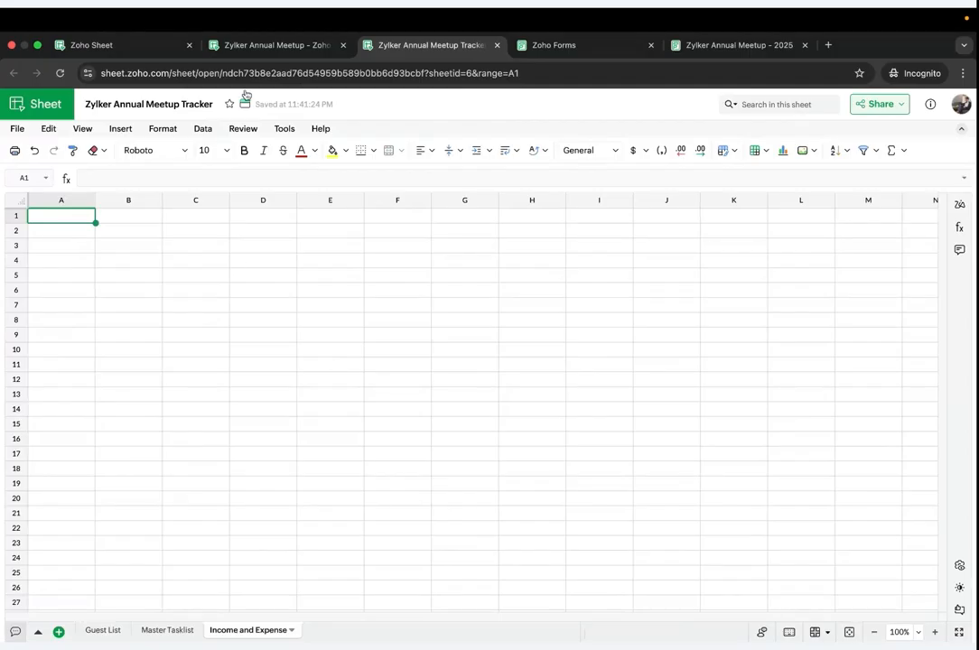
Step: Copy the expense headers in A2:H2 from the Zylker Annual Meetup workbook's Income and Expense sheet into row 2 of the tracker's matching sheet
left_click(205, 46)
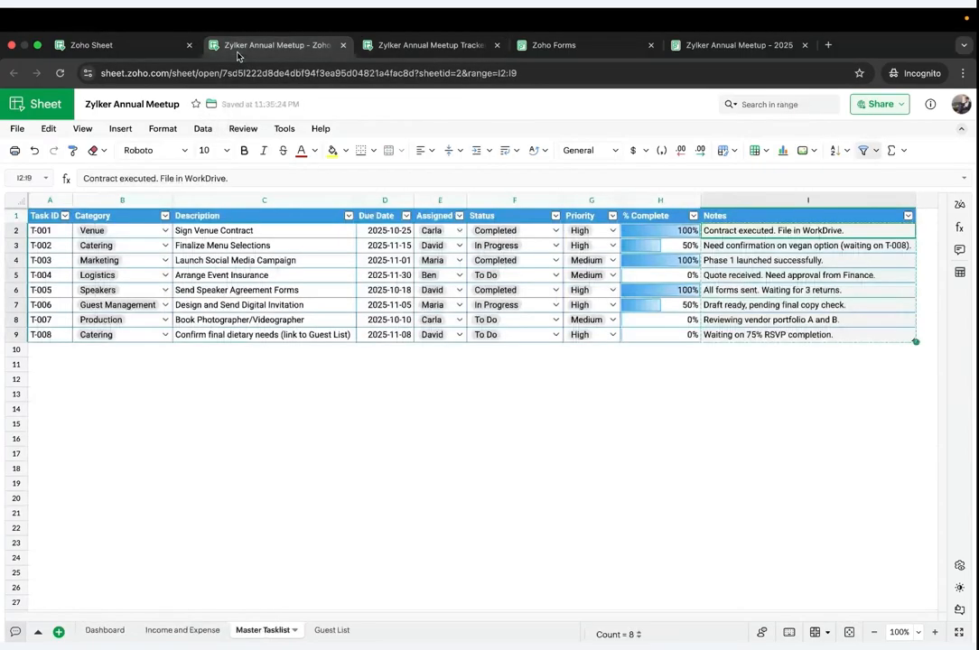
left_click(169, 629)
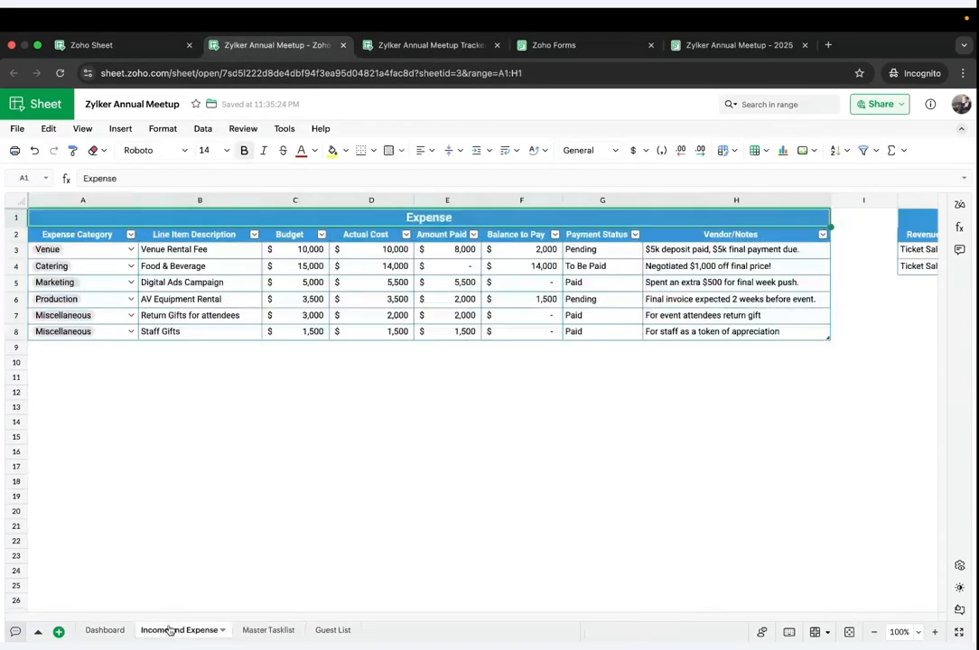
left_click(192, 328)
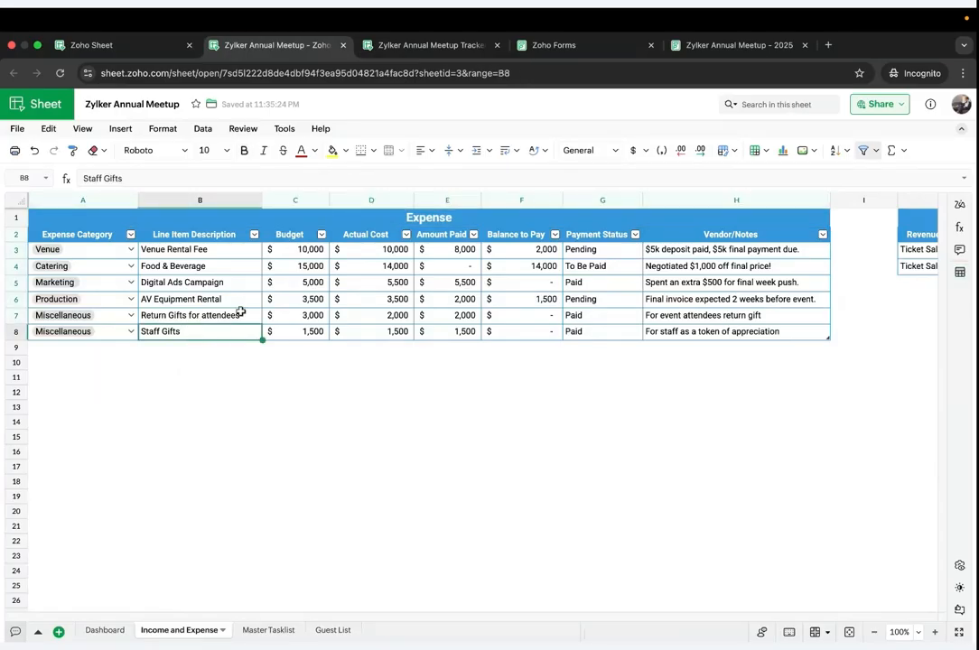
scroll(339, 309, "right", 5)
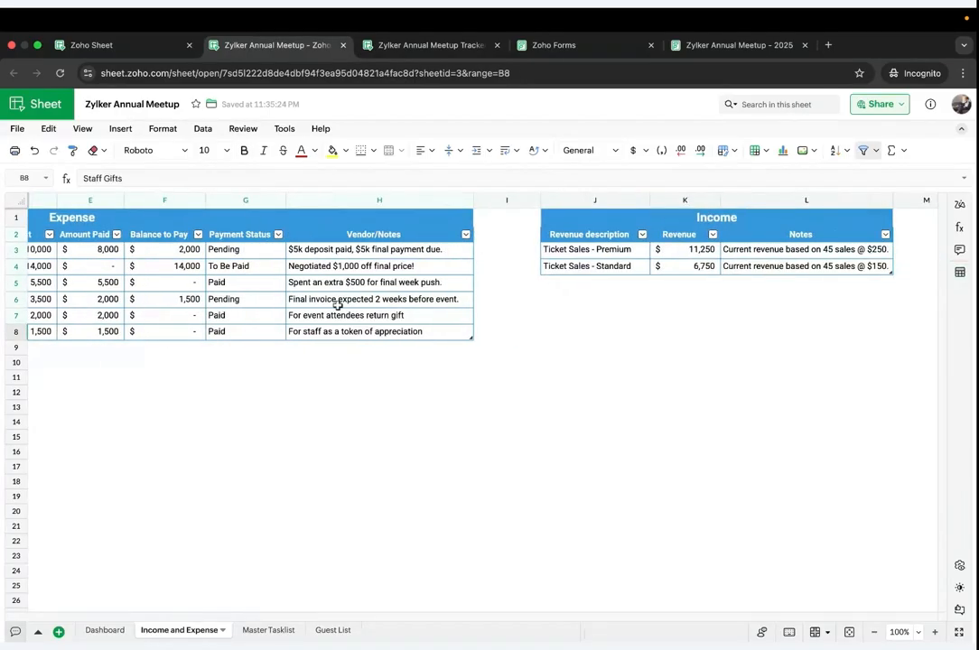
scroll(339, 309, "left", 5)
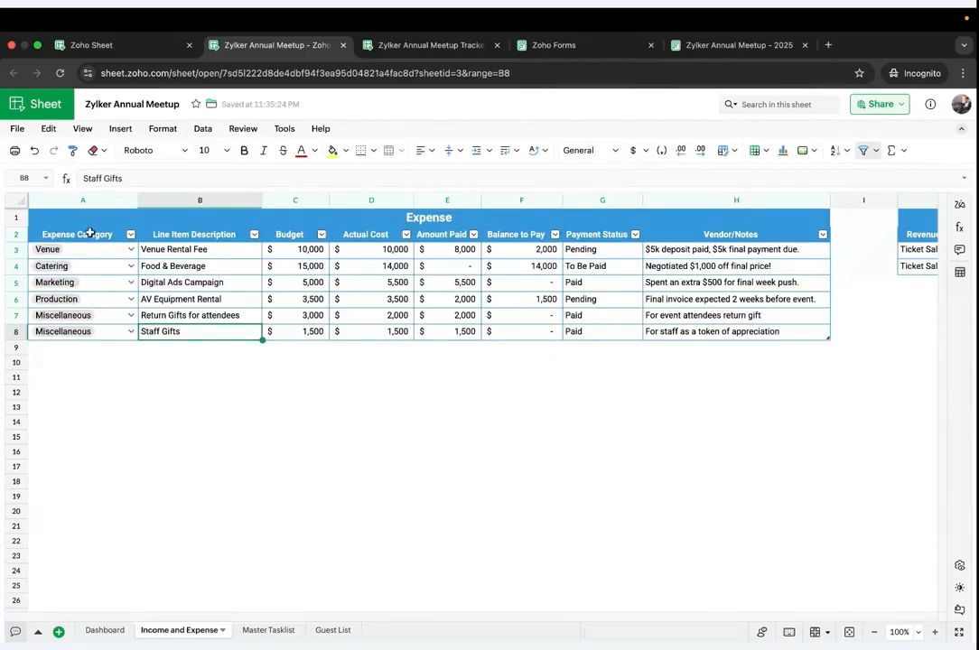
left_click(135, 235)
left_click(725, 235, "shift")
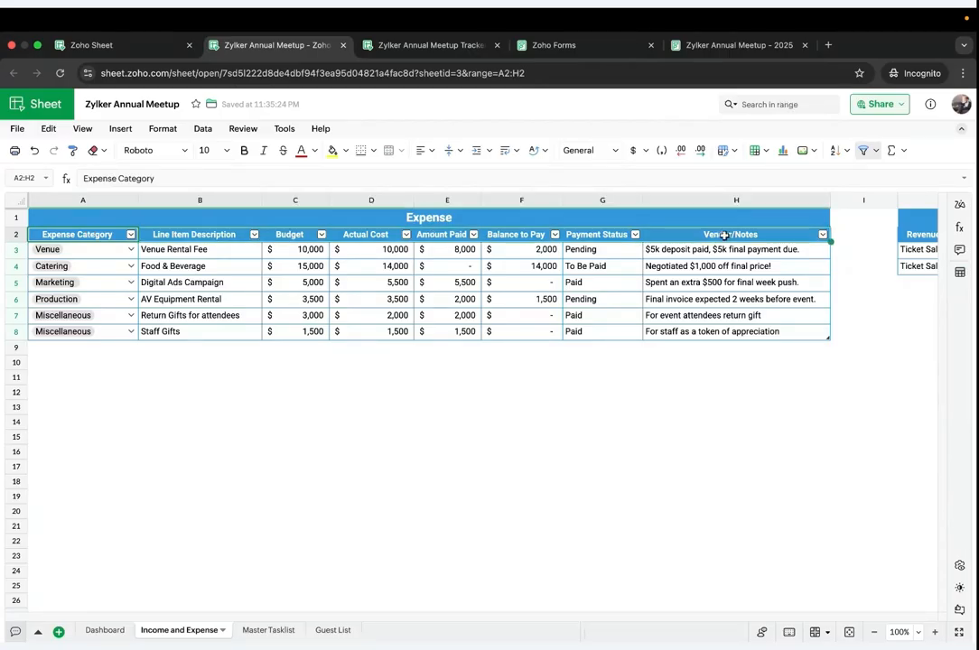
key("ctrl+c")
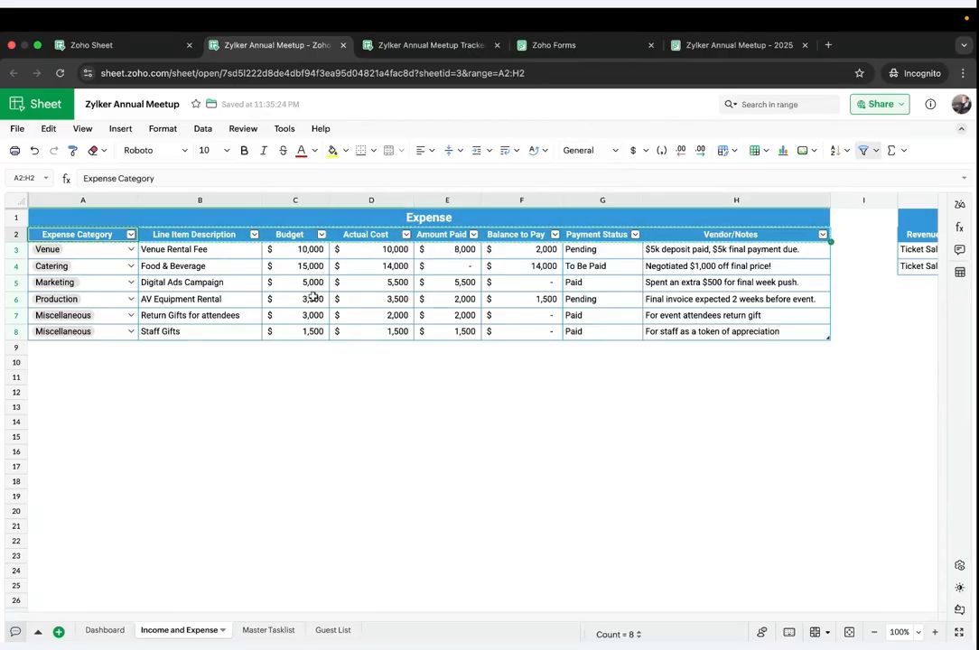
left_click(395, 45)
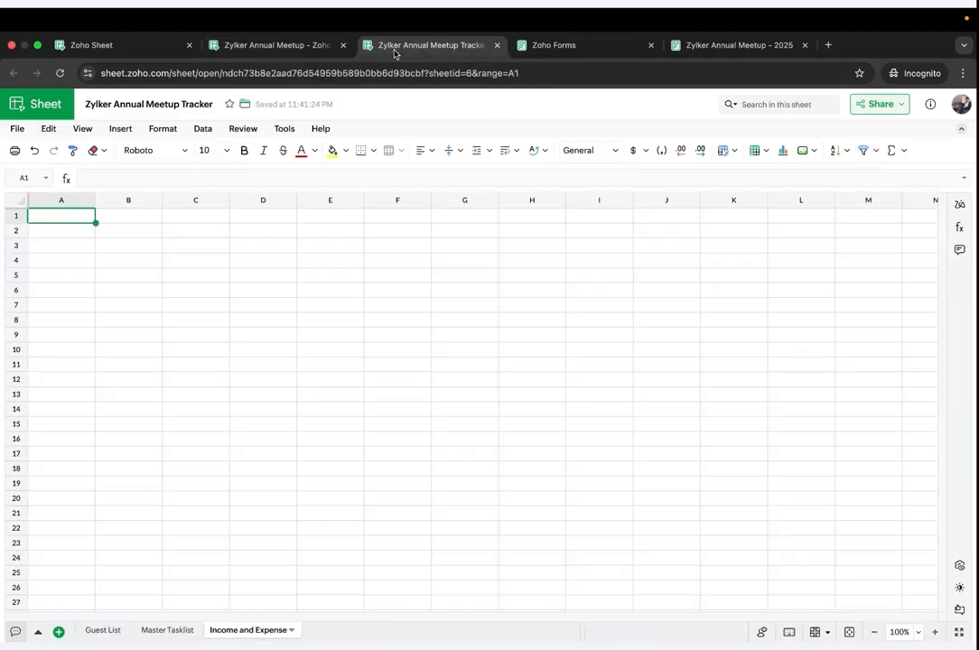
left_click(79, 231)
key("ctrl+v")
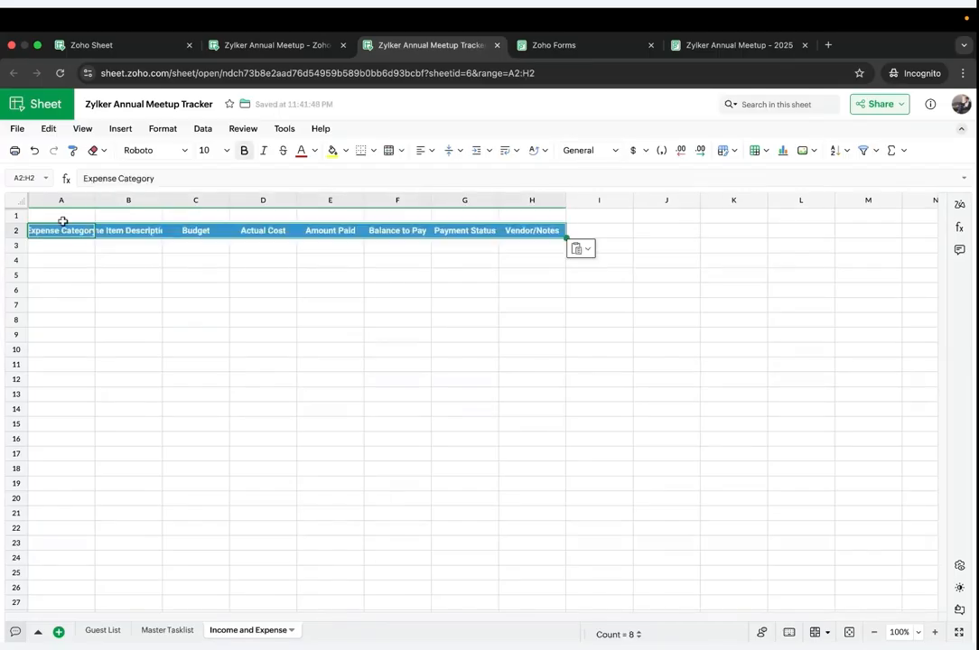
Step: Merge and center cells A1:H1 above the expense headers and set their font size to 14
left_click(59, 216)
left_click(502, 217, "shift")
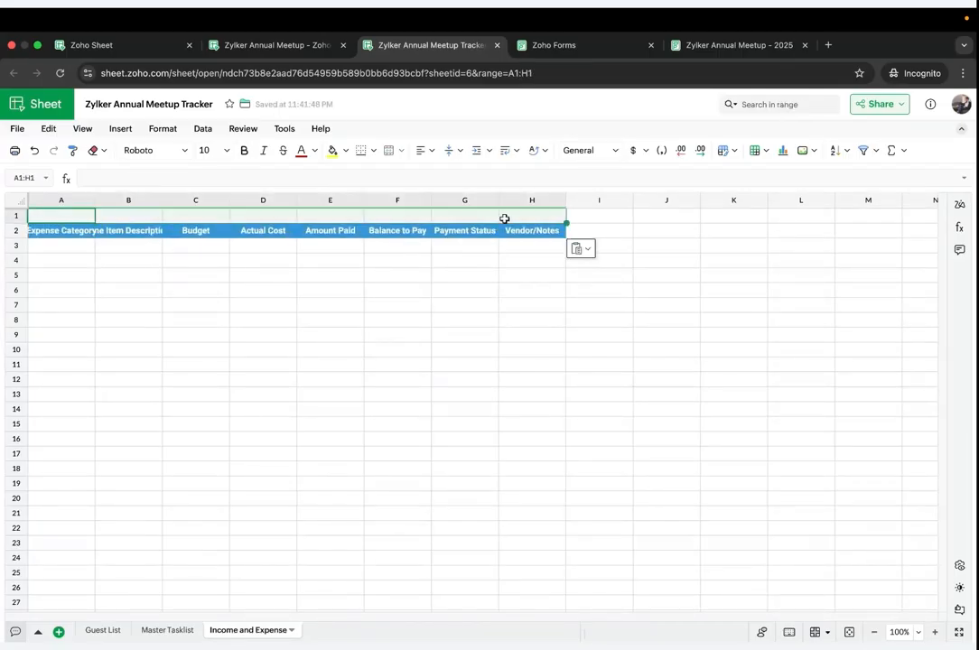
left_click(388, 150)
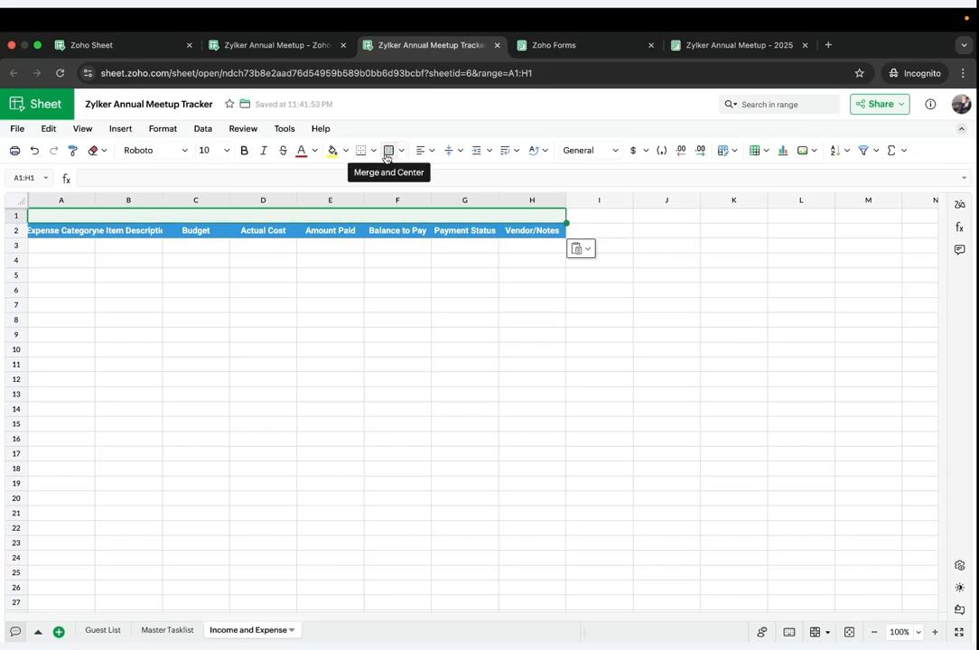
left_click(223, 151)
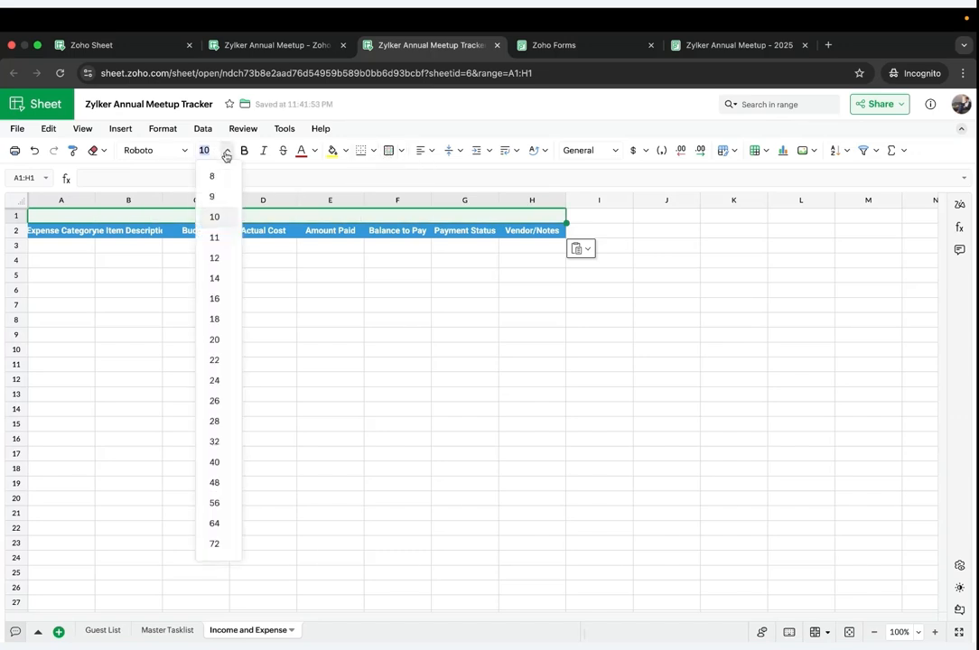
left_click(215, 278)
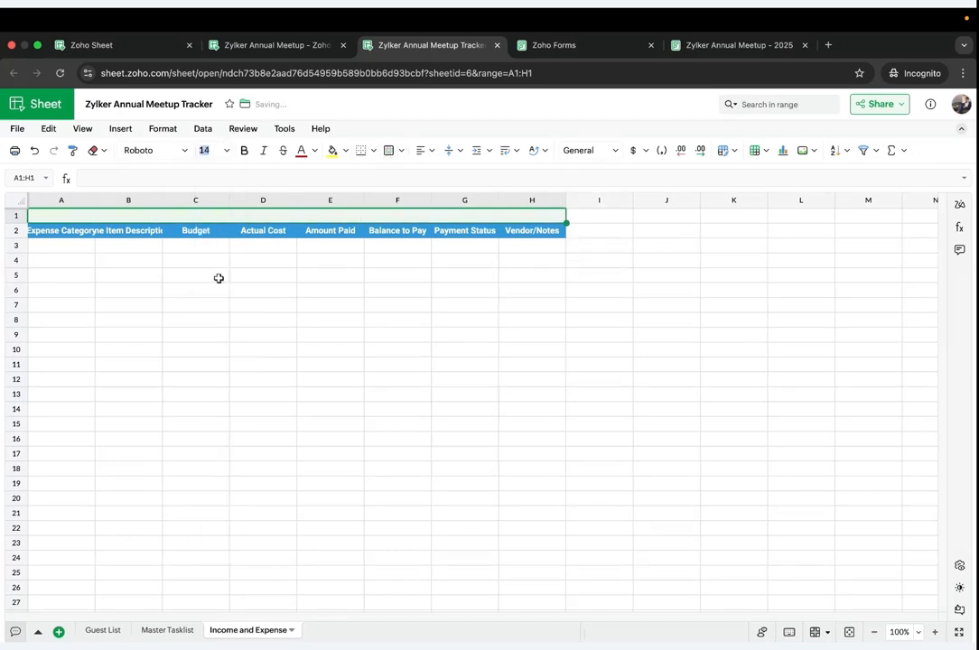
Step: Give the merged title cell white text and a blue fill, and enter the title "Expense"
left_click(314, 150)
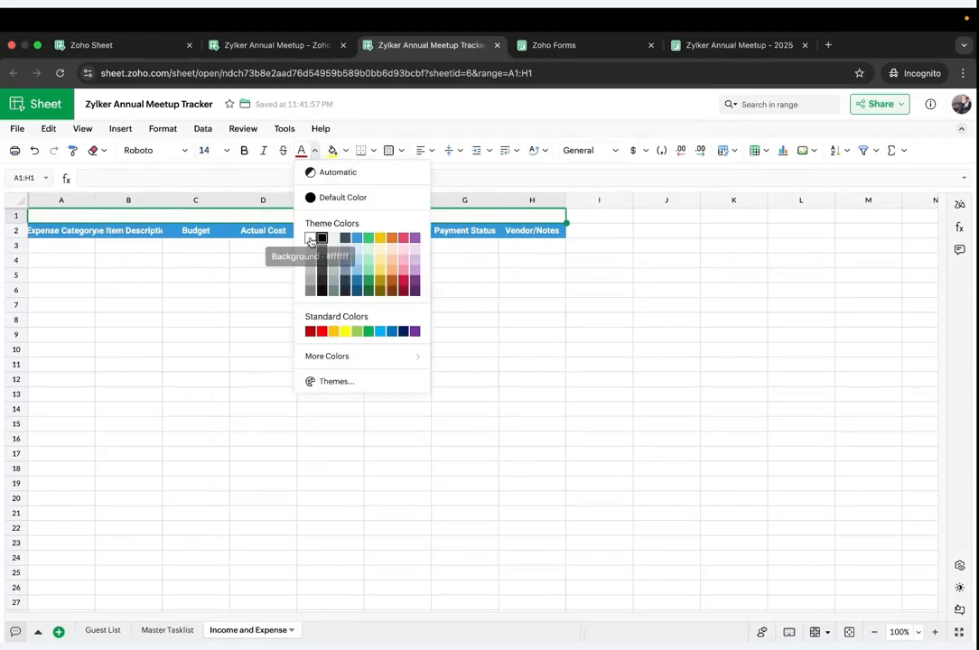
left_click(321, 238)
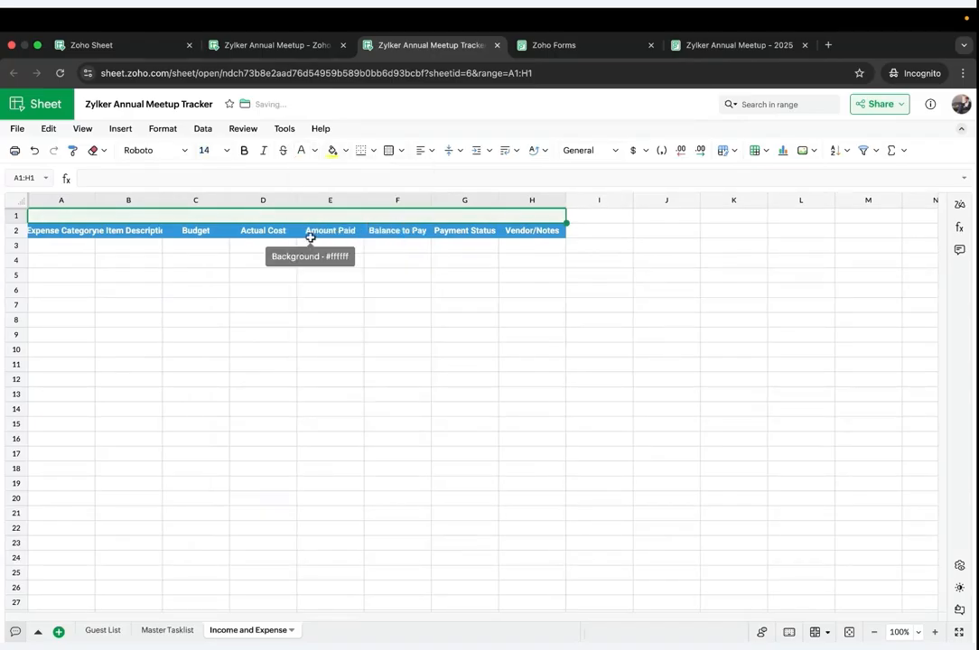
left_click(345, 151)
left_click(388, 214)
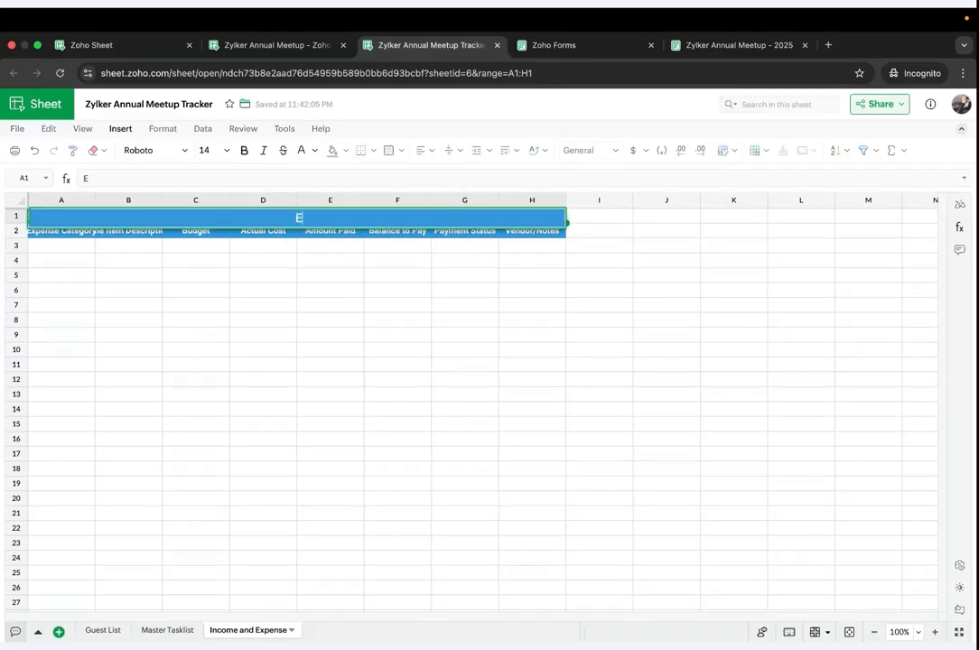
type("Expense")
left_click(275, 227)
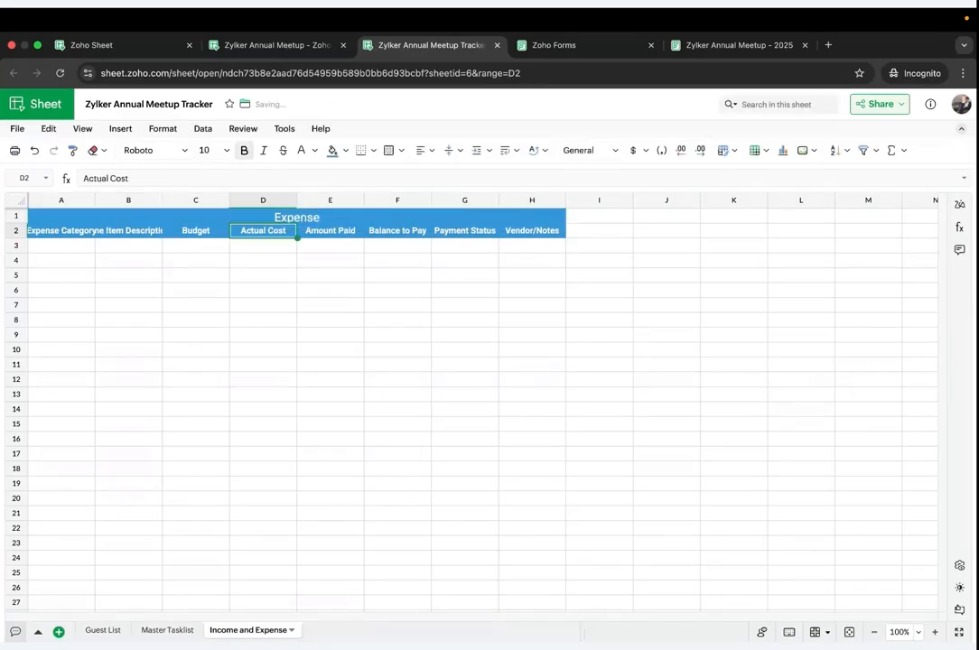
Step: Copy the expense data in A3:E8 from the Zylker Annual Meetup workbook into the tracker's Income and Expense sheet starting at A3
left_click(66, 251)
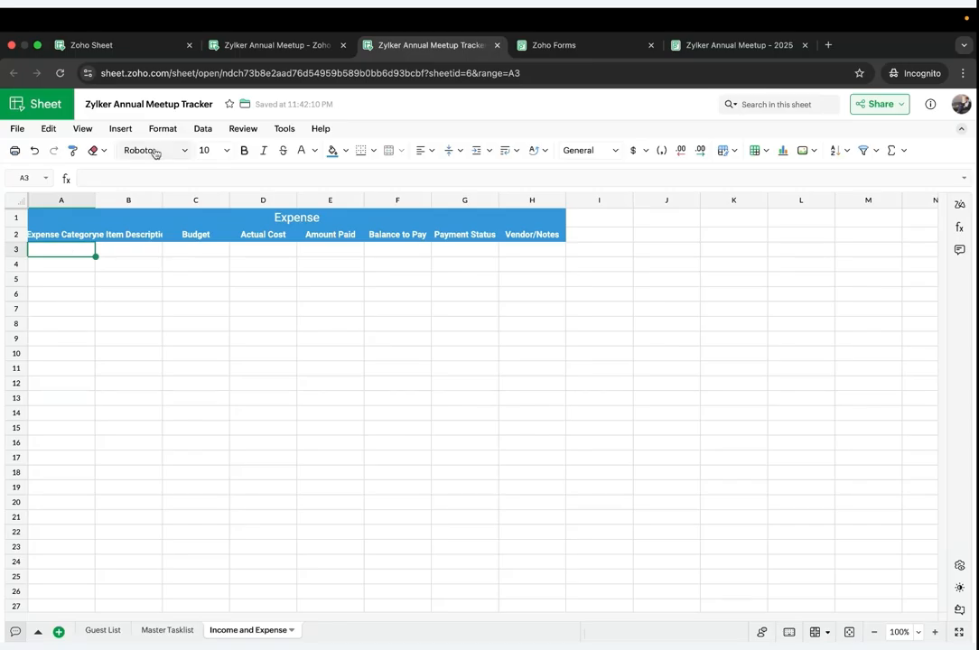
left_click(241, 50)
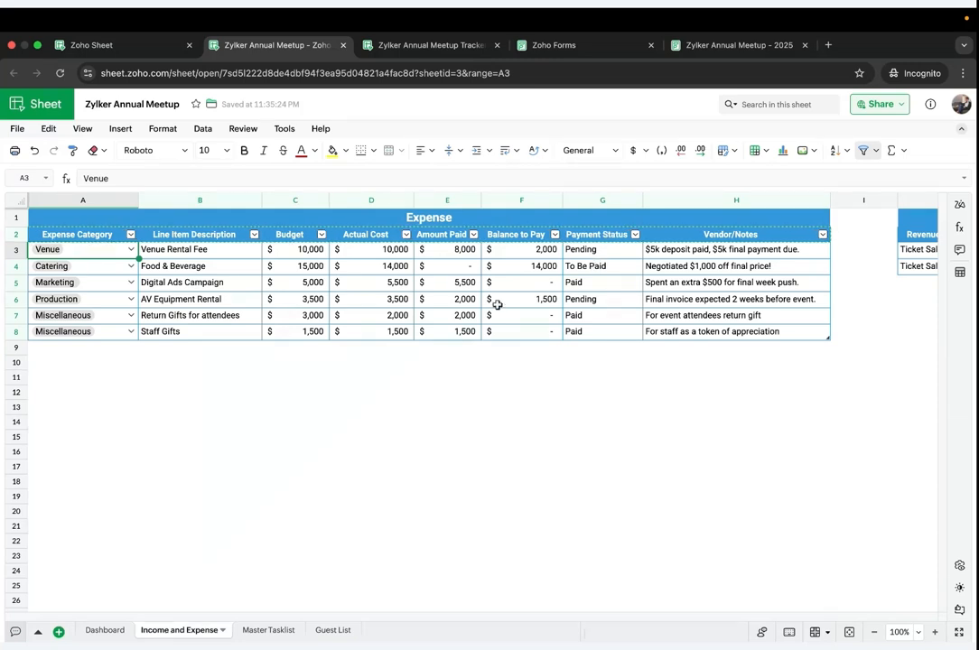
left_click(443, 335, "shift")
key("ctrl+c")
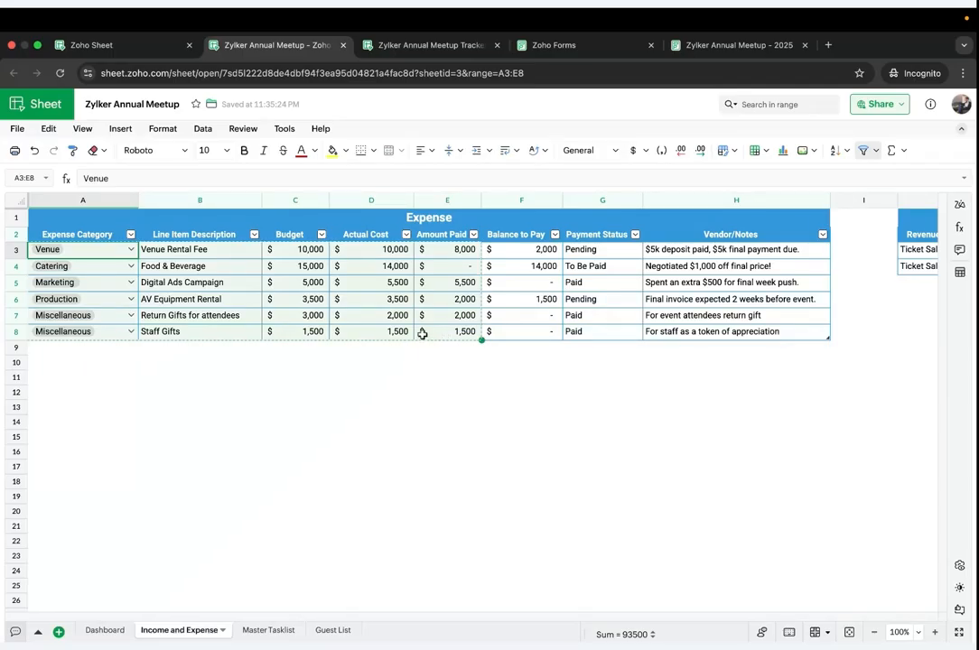
left_click(371, 46)
left_click(77, 243)
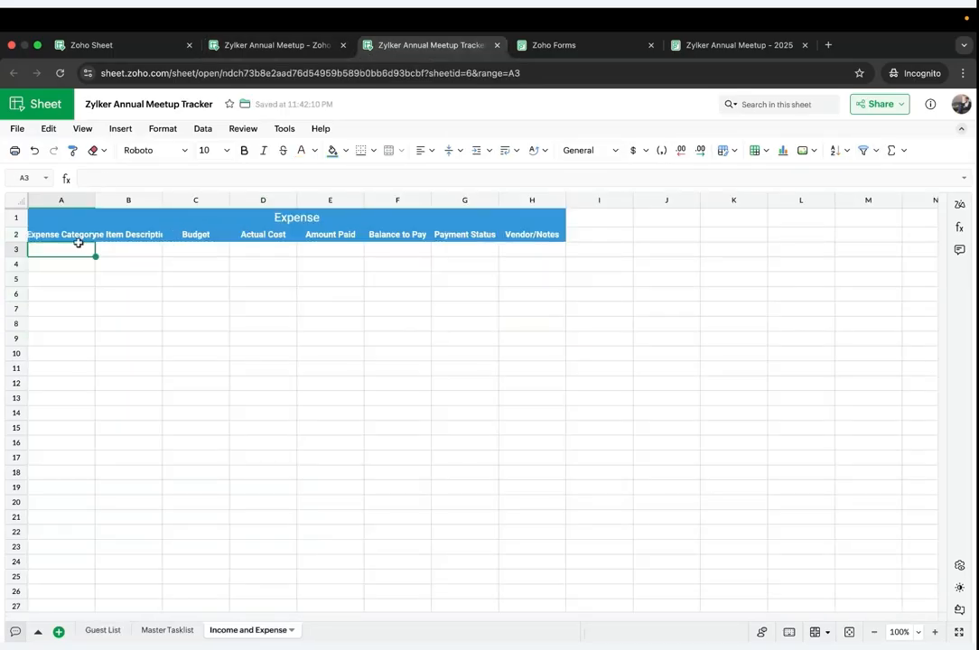
key("ctrl+v")
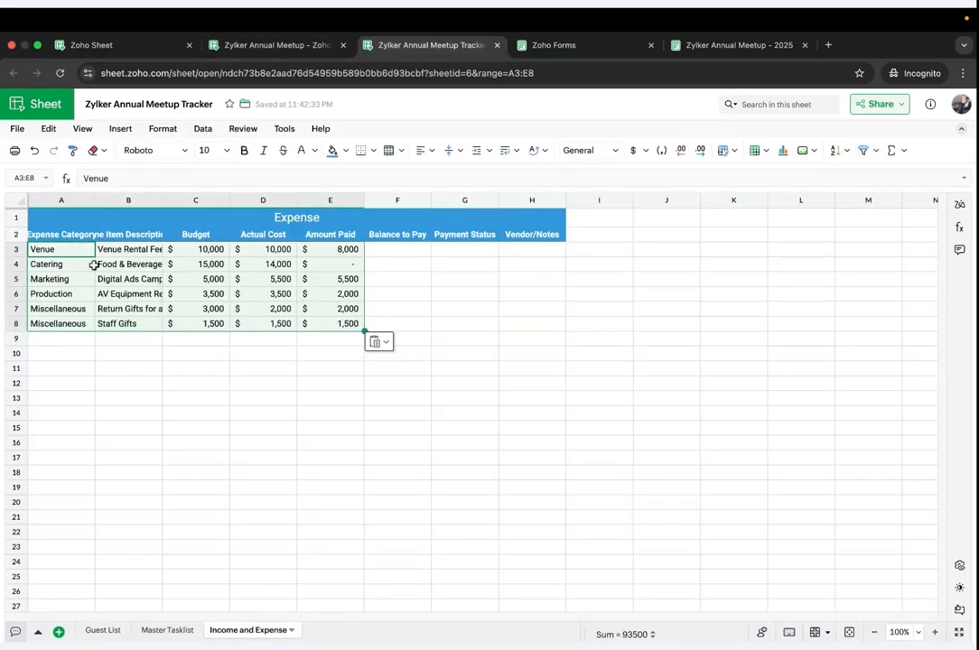
Step: Adjust the widths of columns A through E so the expense headers and entries fit fully without excess space
left_click_drag(95, 200, 117, 199)
left_click_drag(205, 197, 267, 200)
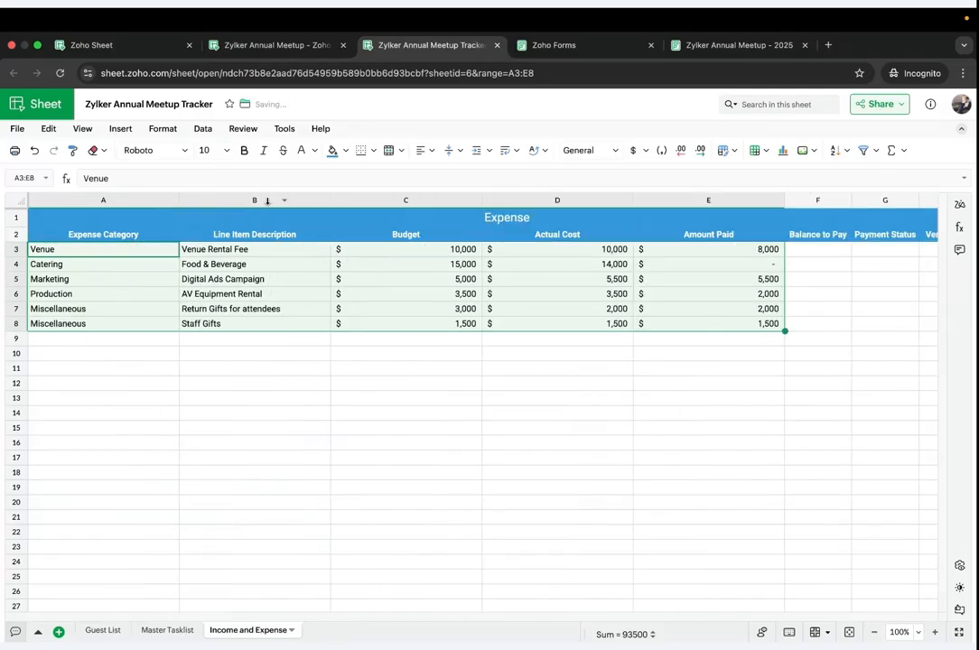
left_click(209, 294)
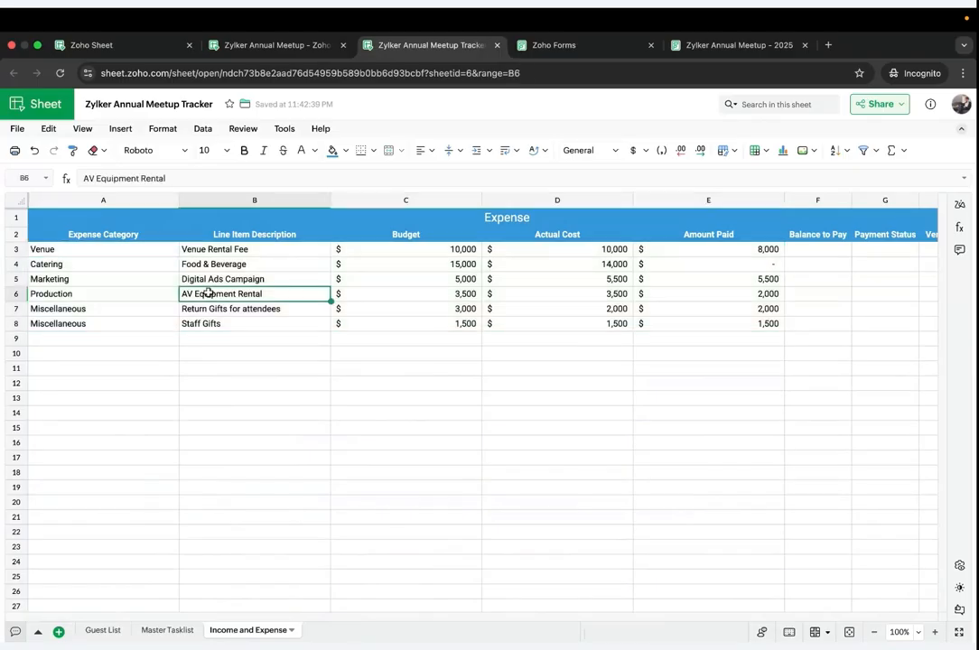
left_click_drag(481, 200, 444, 200)
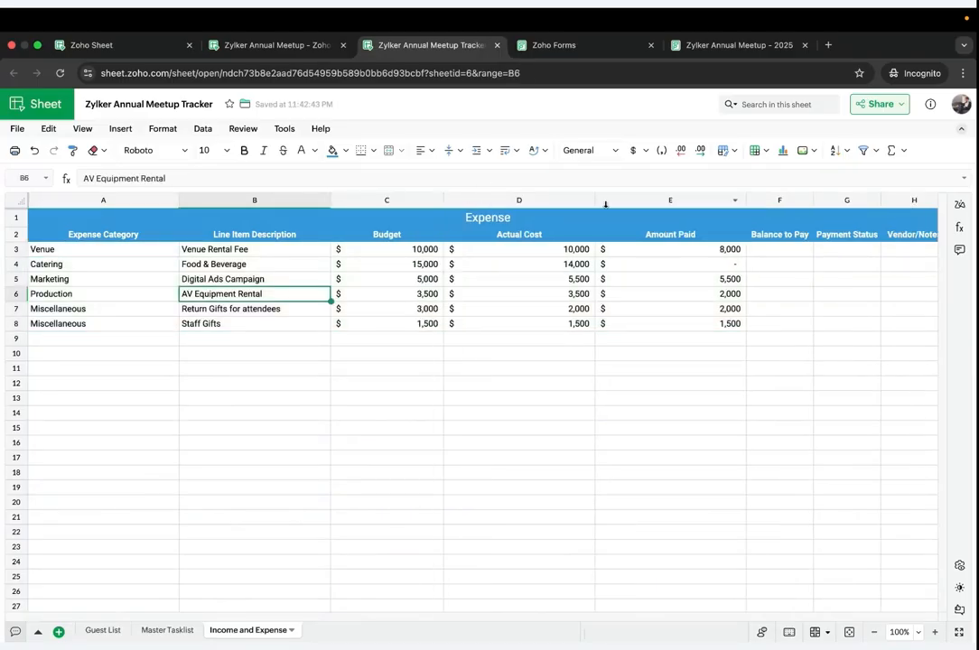
left_click_drag(593, 199, 552, 199)
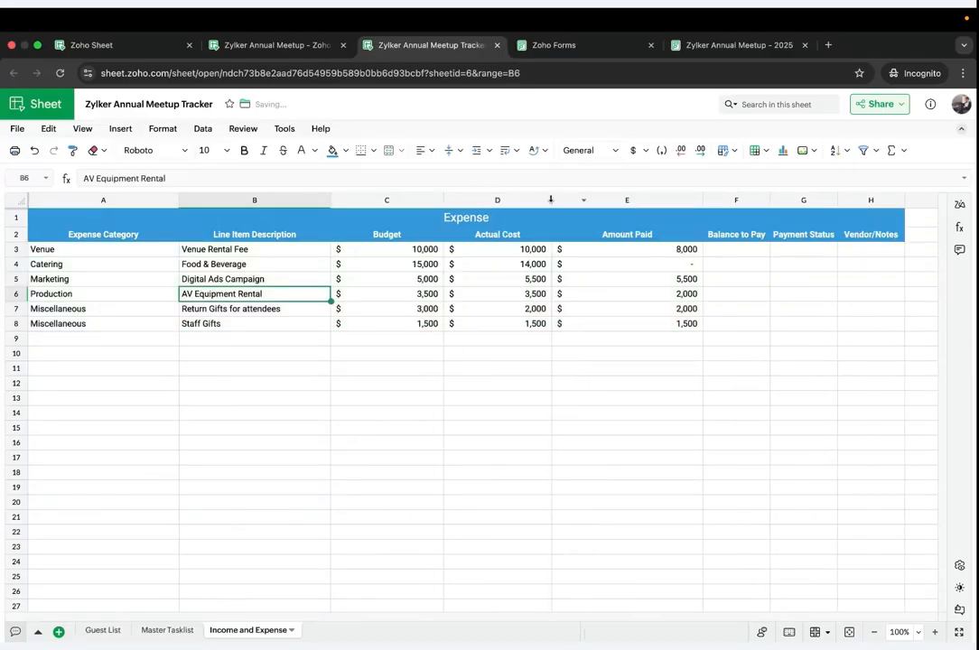
left_click_drag(711, 199, 641, 199)
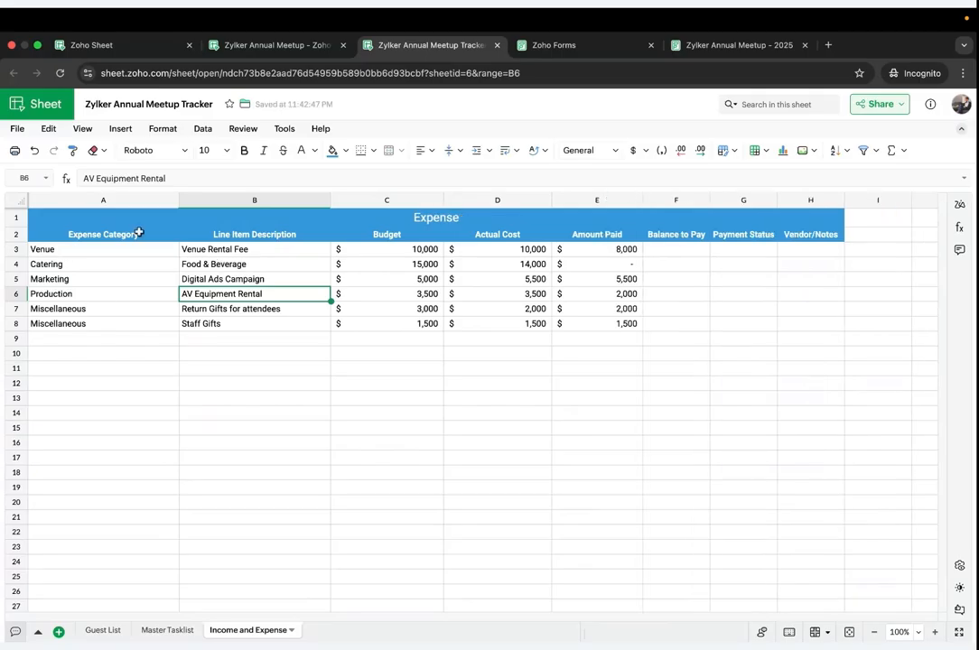
left_click_drag(178, 198, 144, 200)
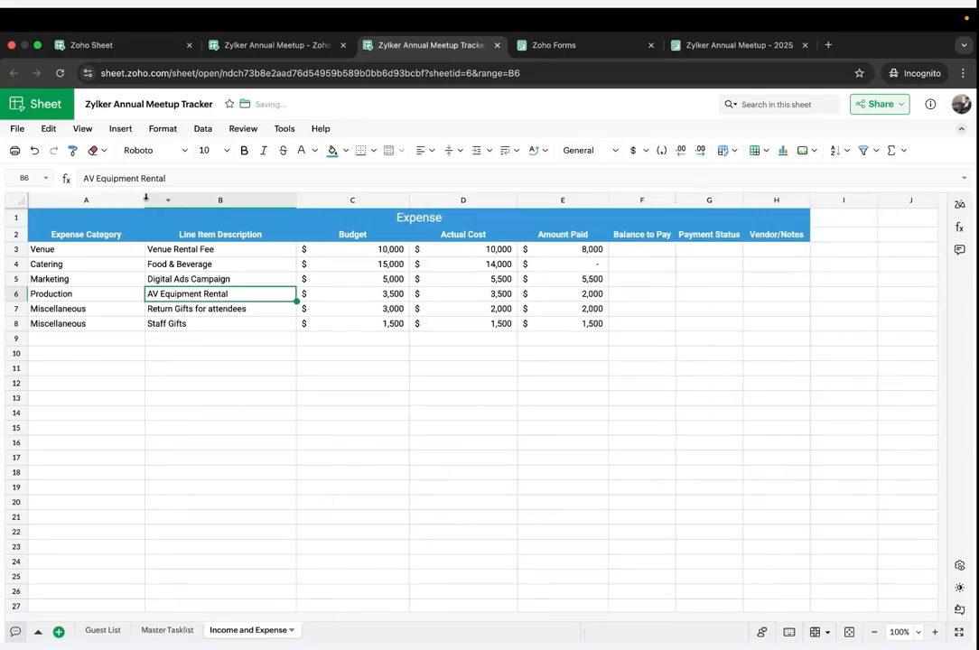
Step: Format A2:H8 as a blue-styled table with a header row, and turn on banded columns
left_click(38, 251)
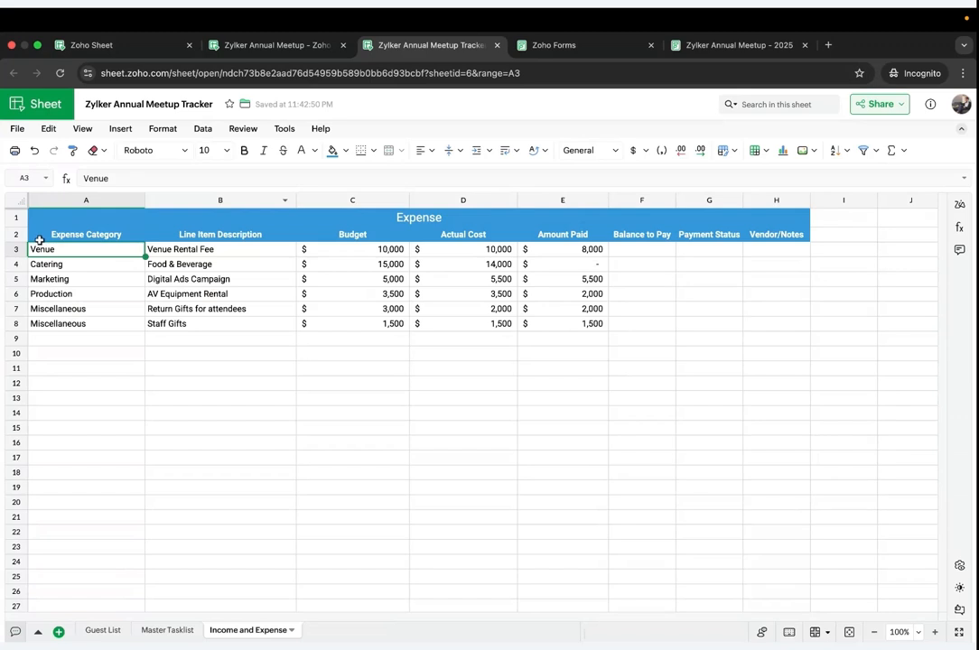
left_click_drag(40, 241, 750, 328)
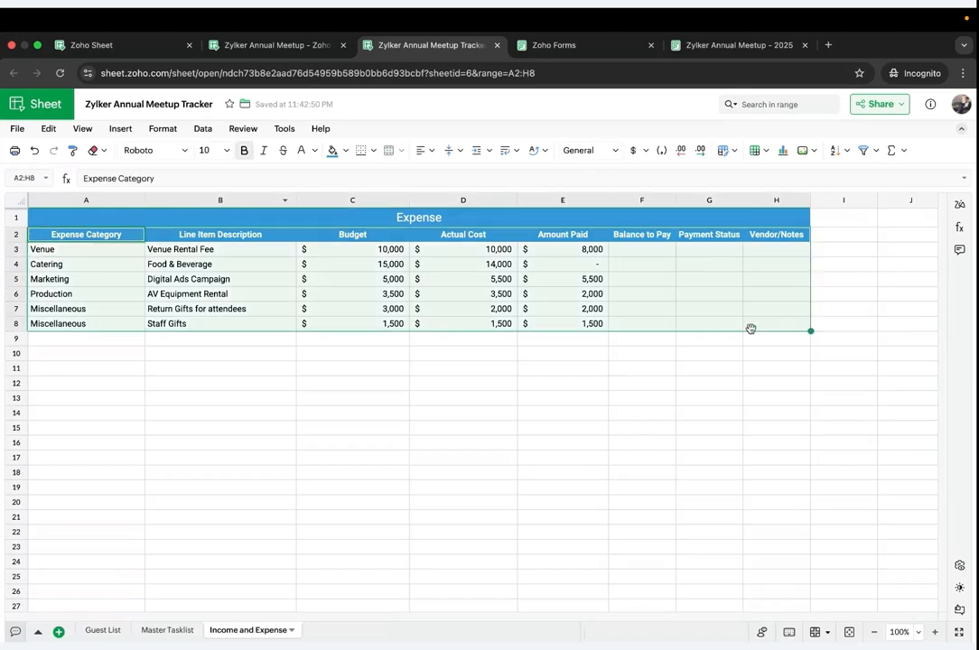
left_click(159, 129)
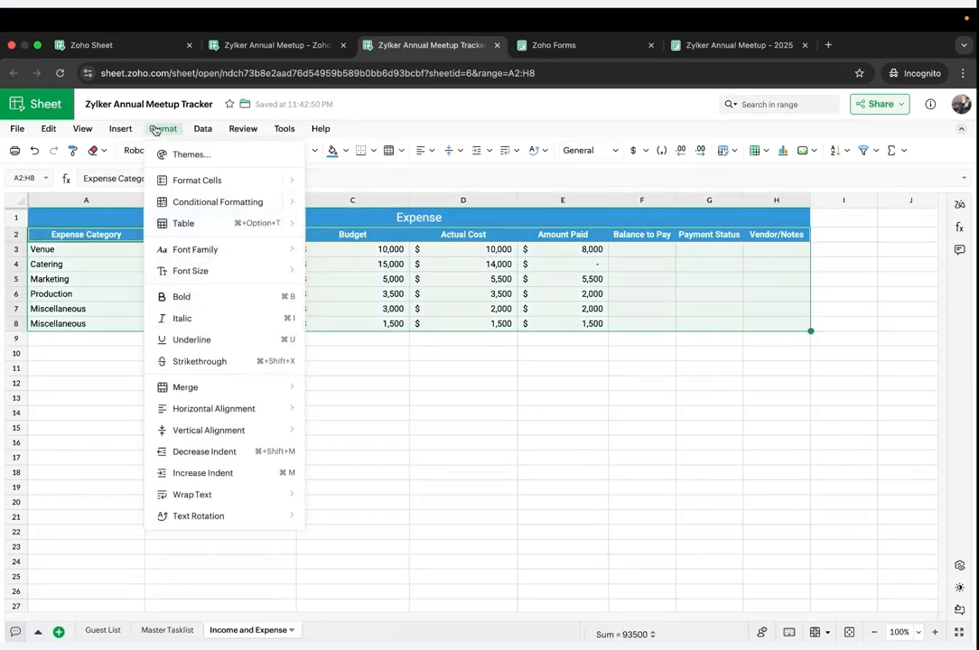
mouse_move(188, 223)
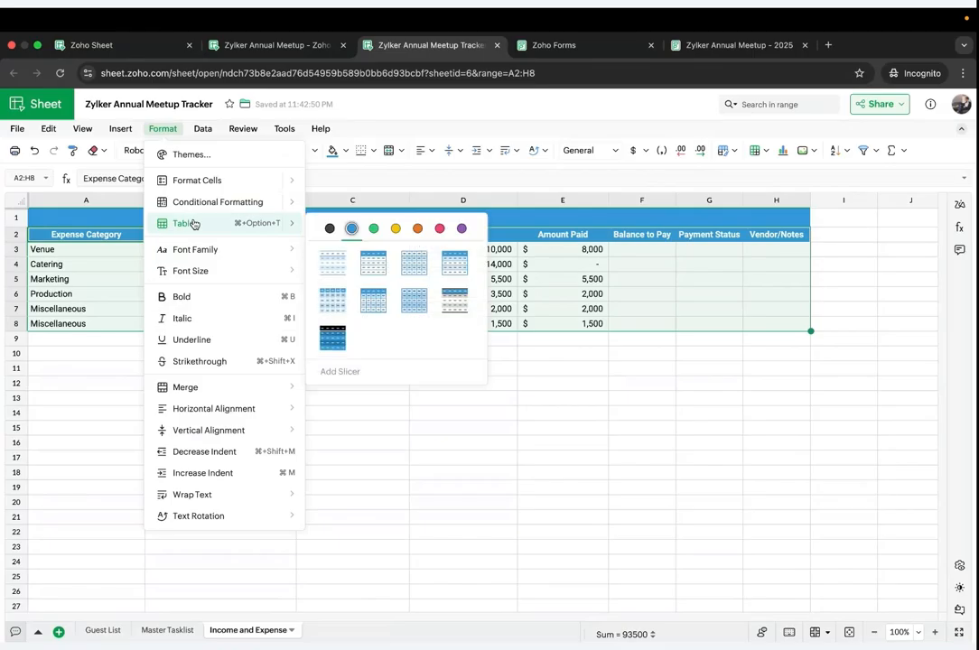
left_click(369, 263)
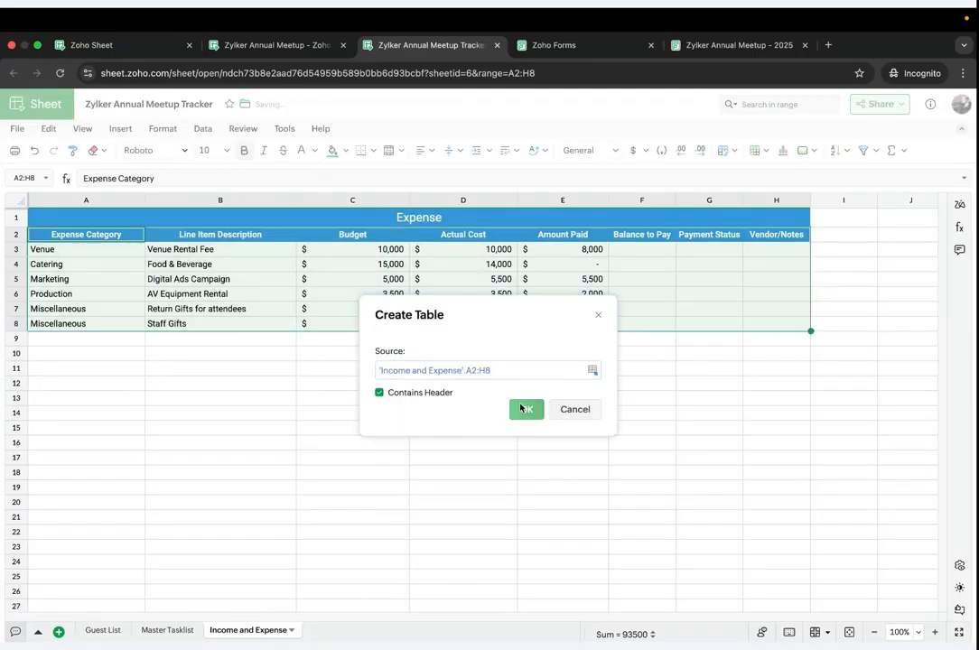
left_click(518, 406)
left_click(851, 340)
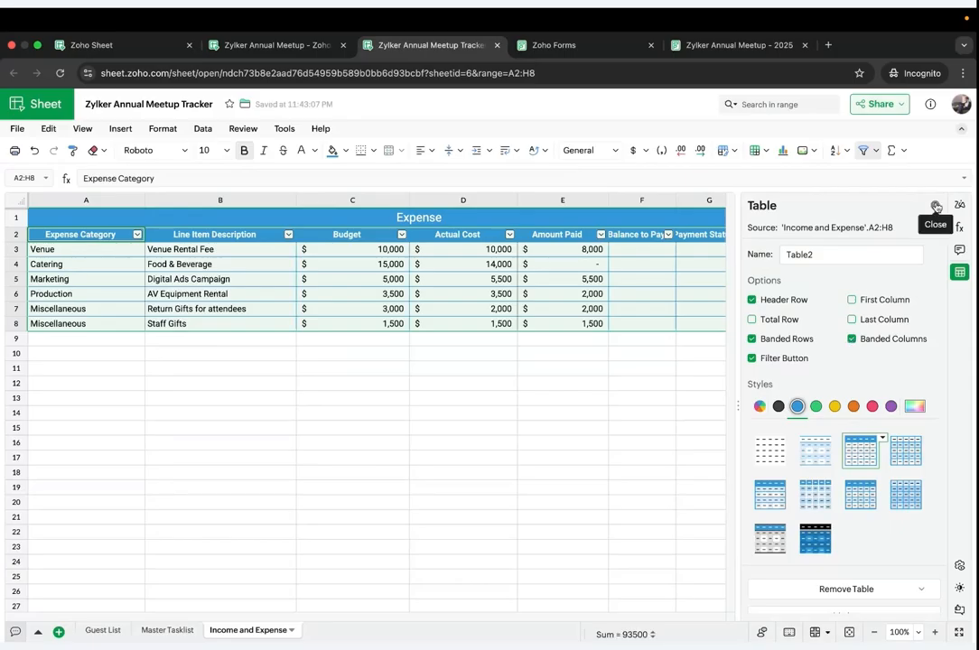
left_click(936, 205)
left_click(633, 252)
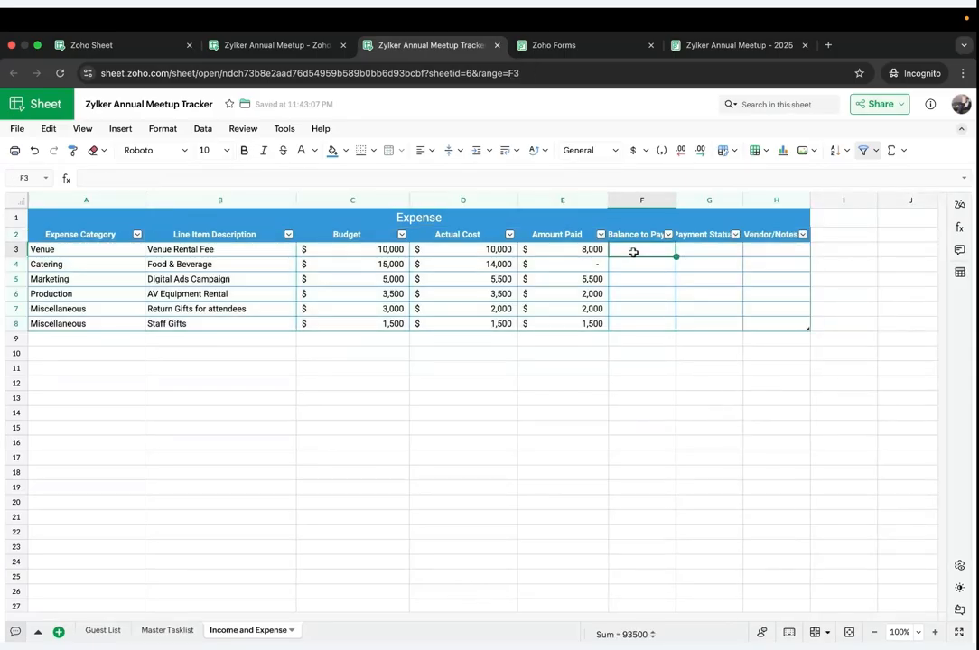
Step: Widen the Balance to Pay column to fit its header, and turn the expense categories in A3:A8 into a picklist
left_click_drag(675, 199, 695, 199)
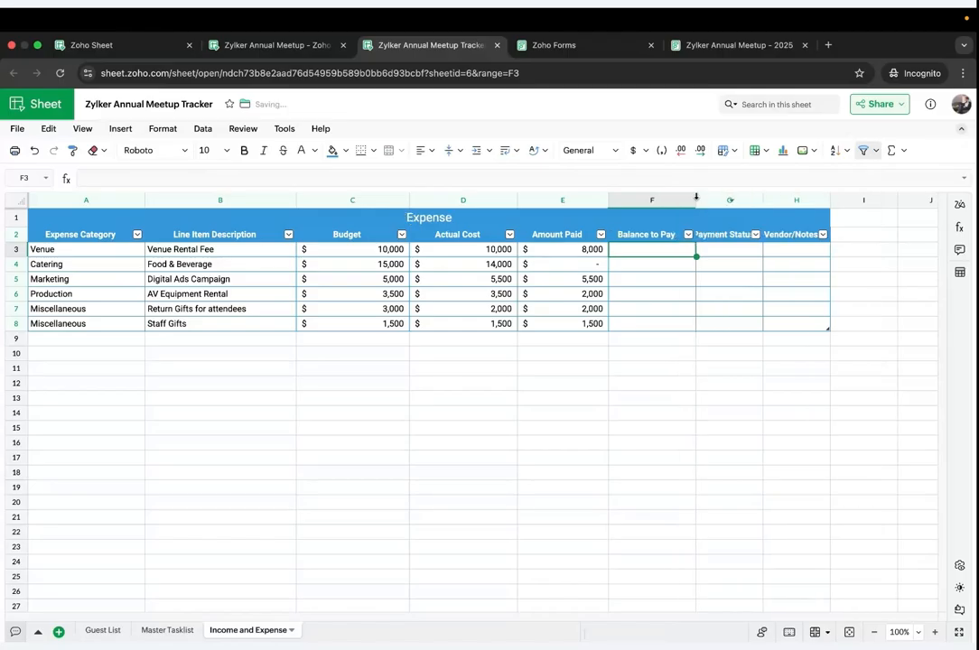
left_click(77, 249)
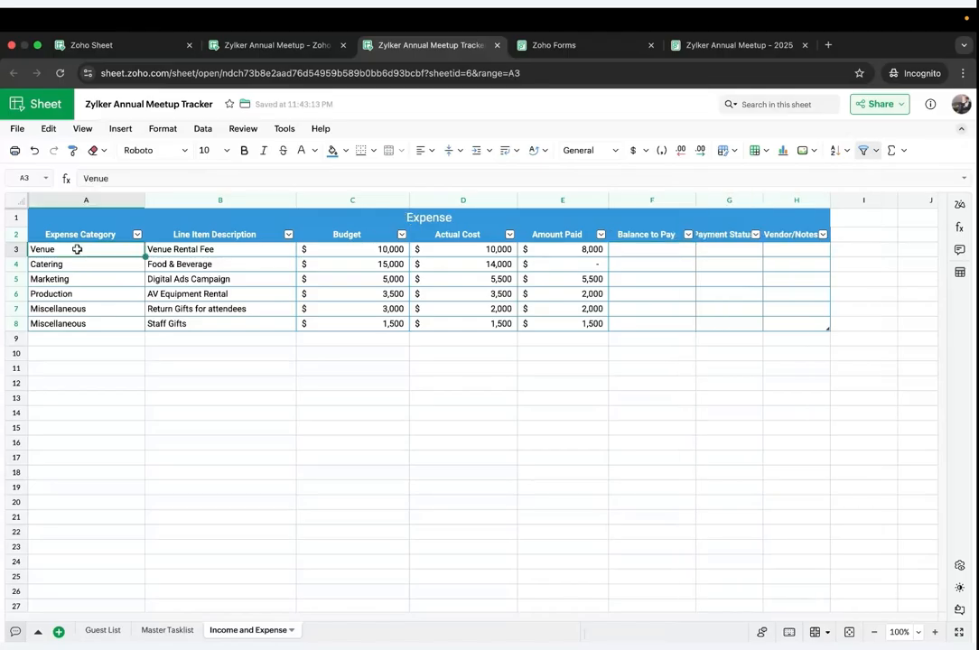
left_click(89, 324, "shift")
left_click(120, 129)
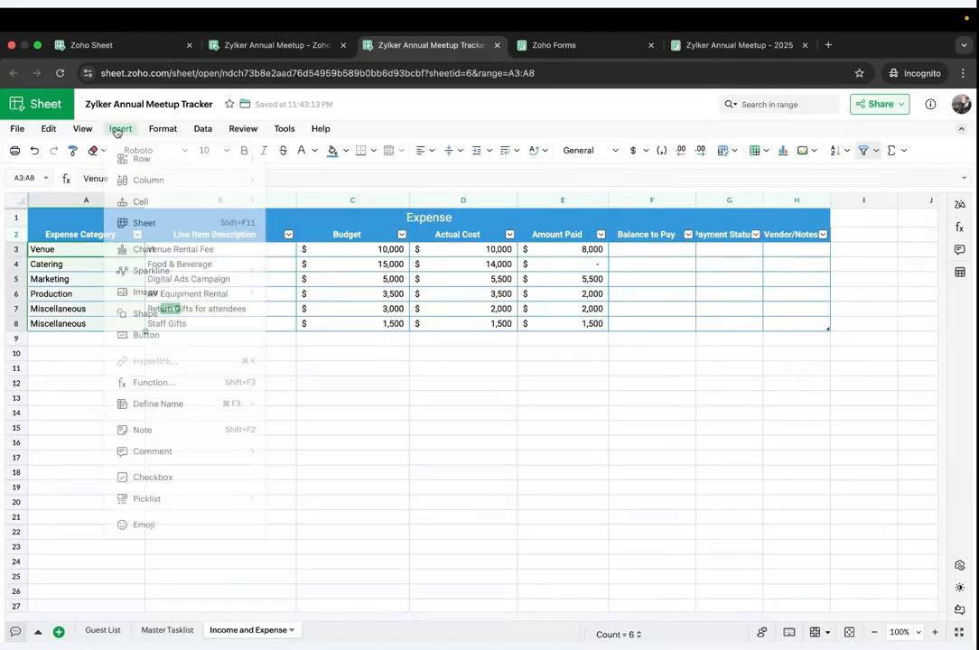
mouse_move(149, 495)
left_click(291, 500)
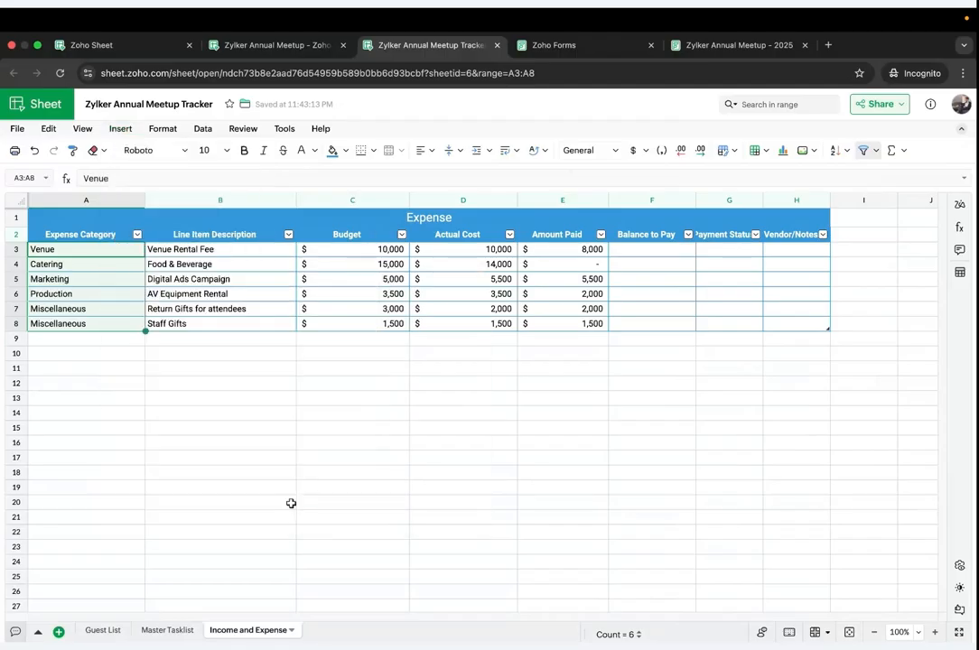
left_click(856, 597)
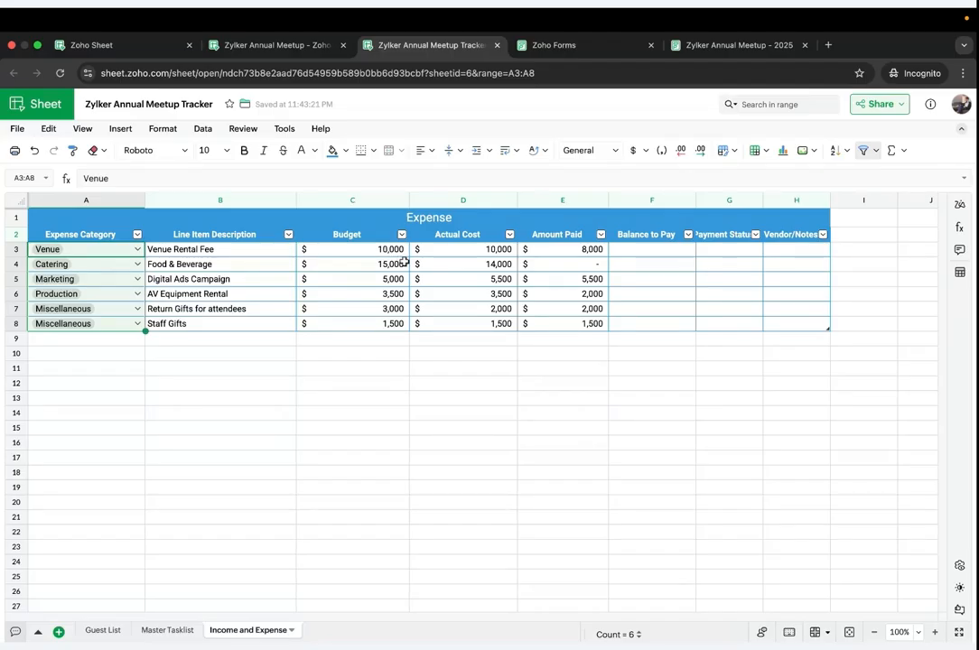
Step: Calculate Balance to Pay in F3 as Actual Cost minus Amount Paid, and widen the Payment Status column to fit its header
left_click(629, 255)
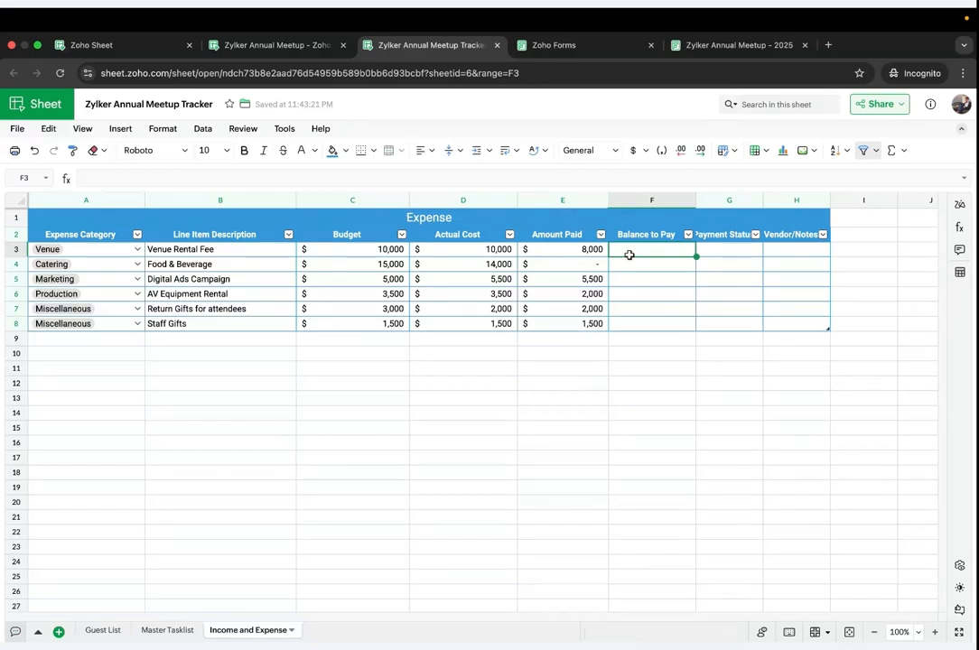
type("=")
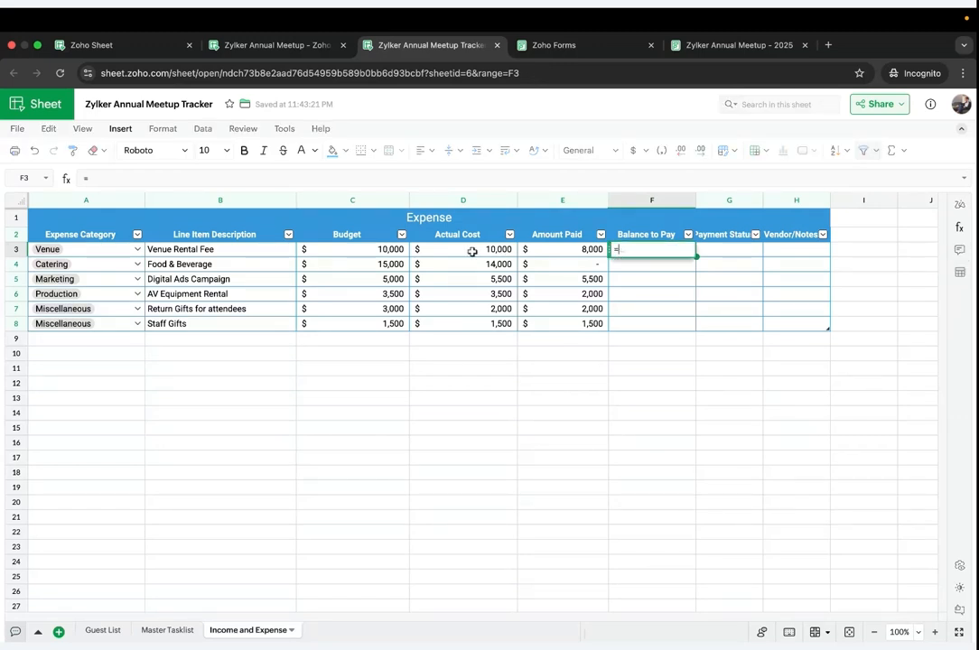
left_click(471, 252)
type("-")
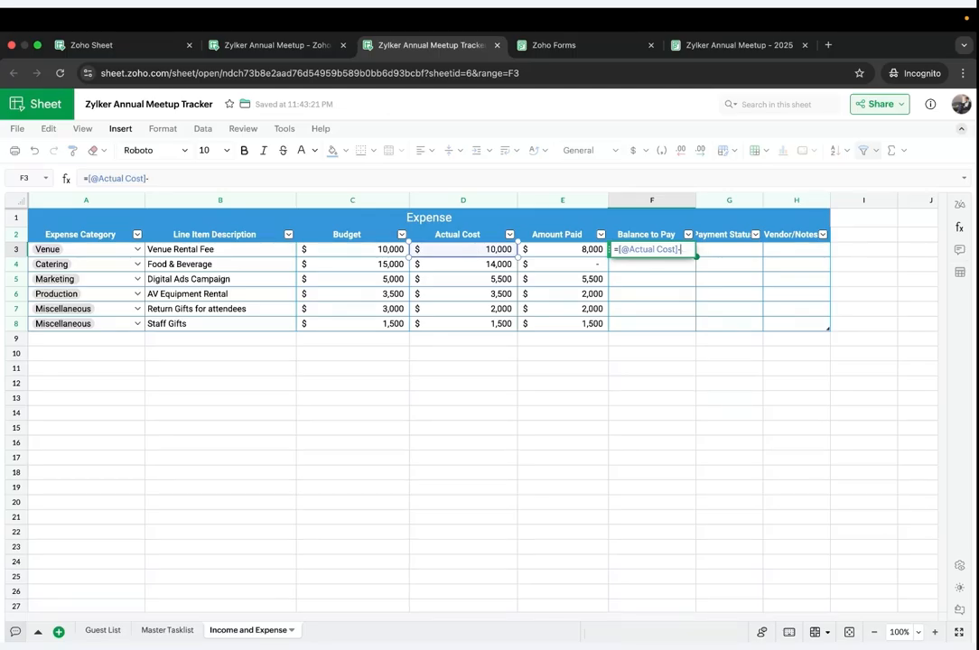
left_click(546, 249)
key("Return")
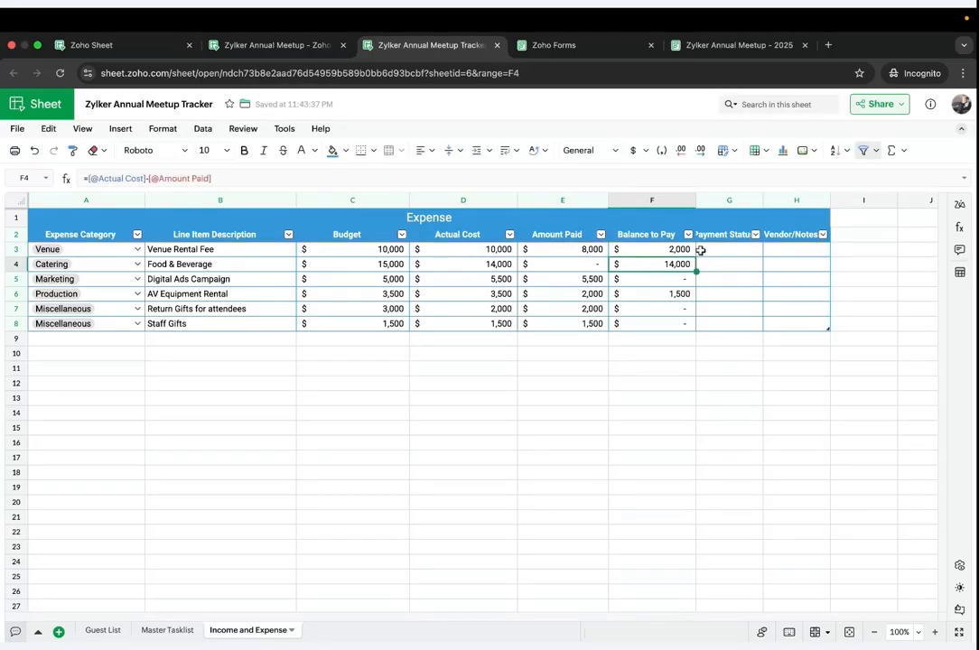
left_click_drag(763, 199, 783, 200)
Step: Start an IFS formula in G3 that returns "Paid" when Amount Paid equals Actual Cost
left_click(718, 251)
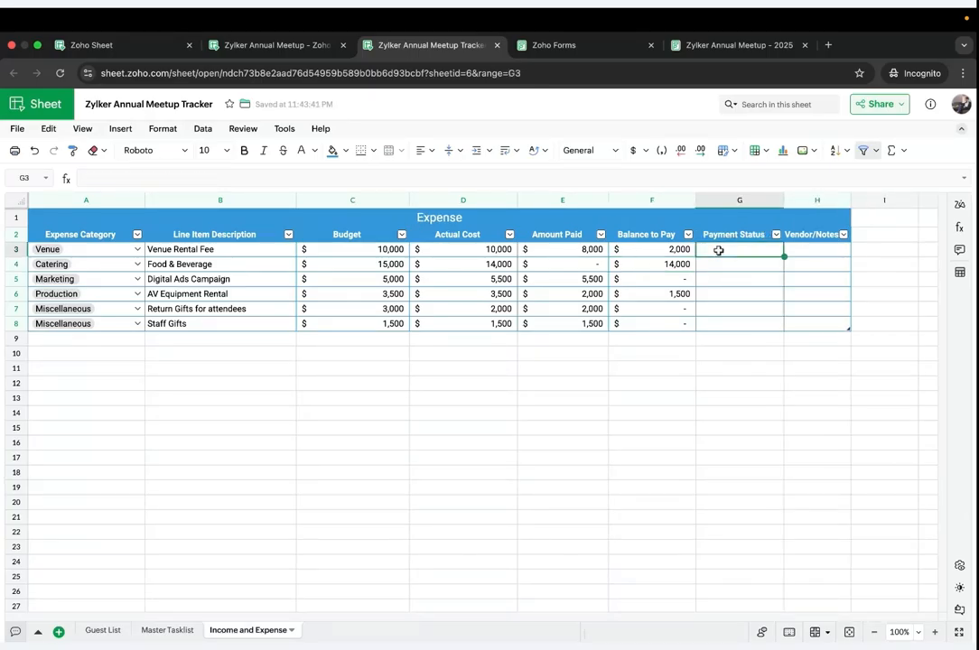
type("=if")
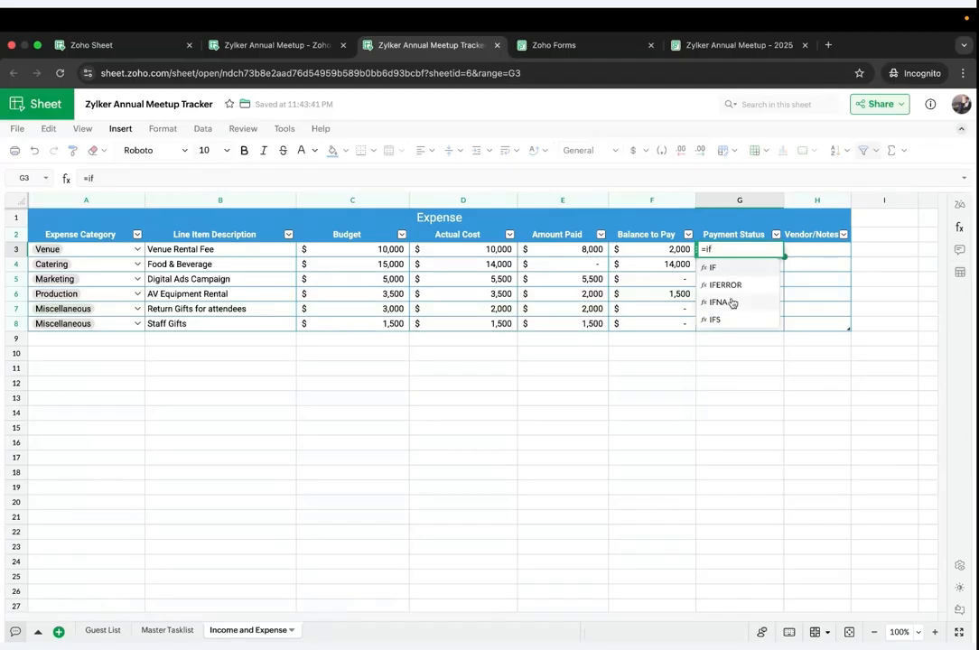
left_click(725, 319)
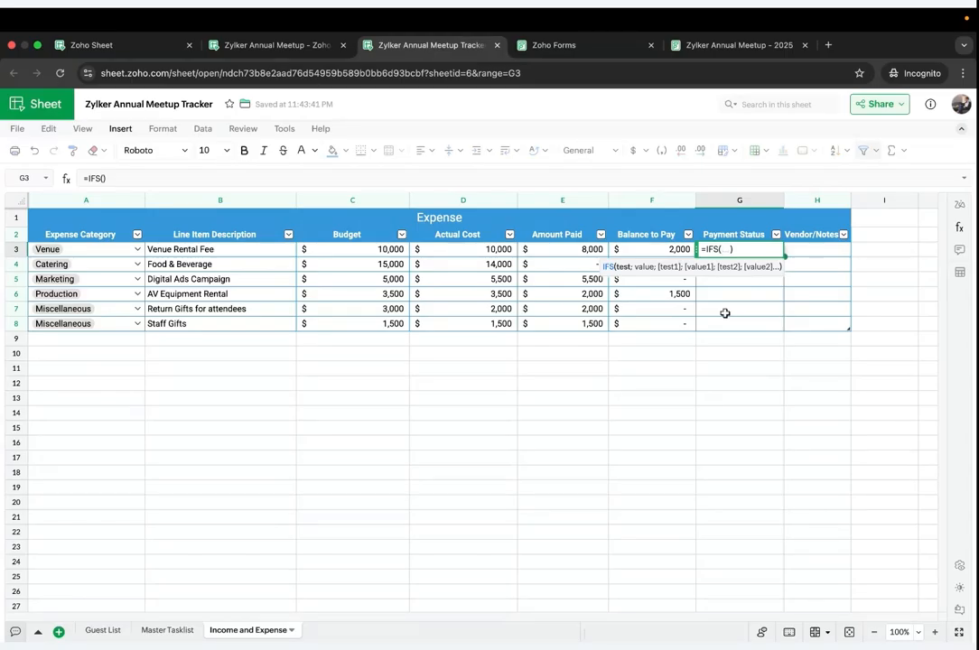
left_click(574, 250)
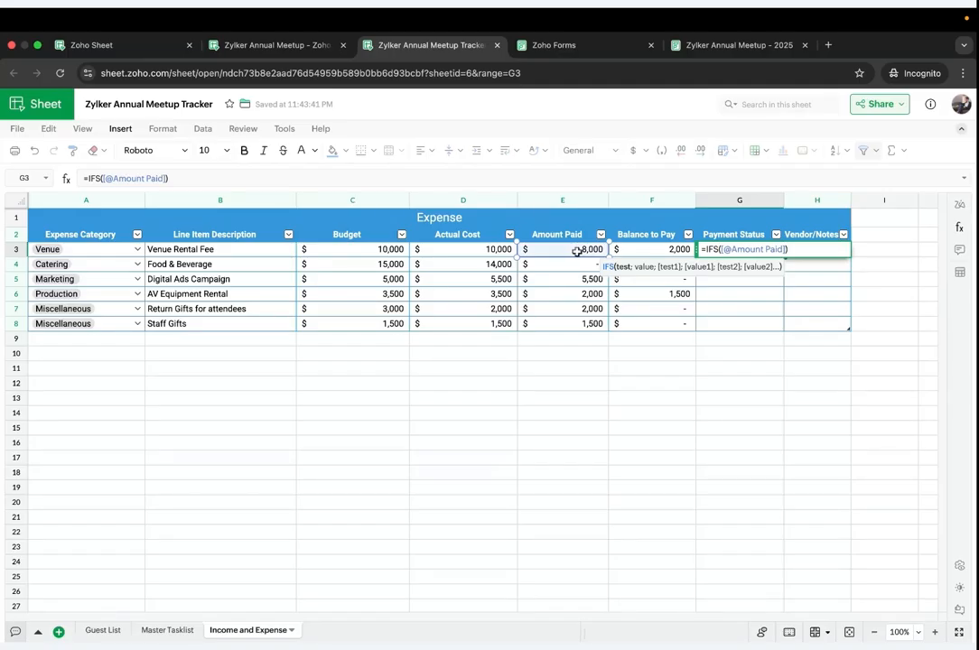
type("=")
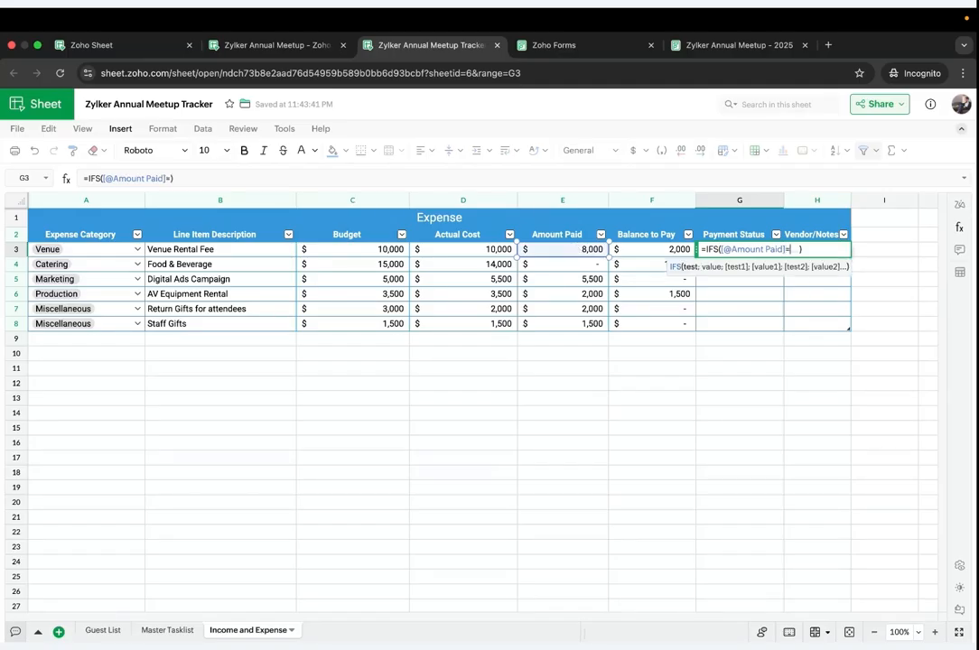
left_click(480, 251)
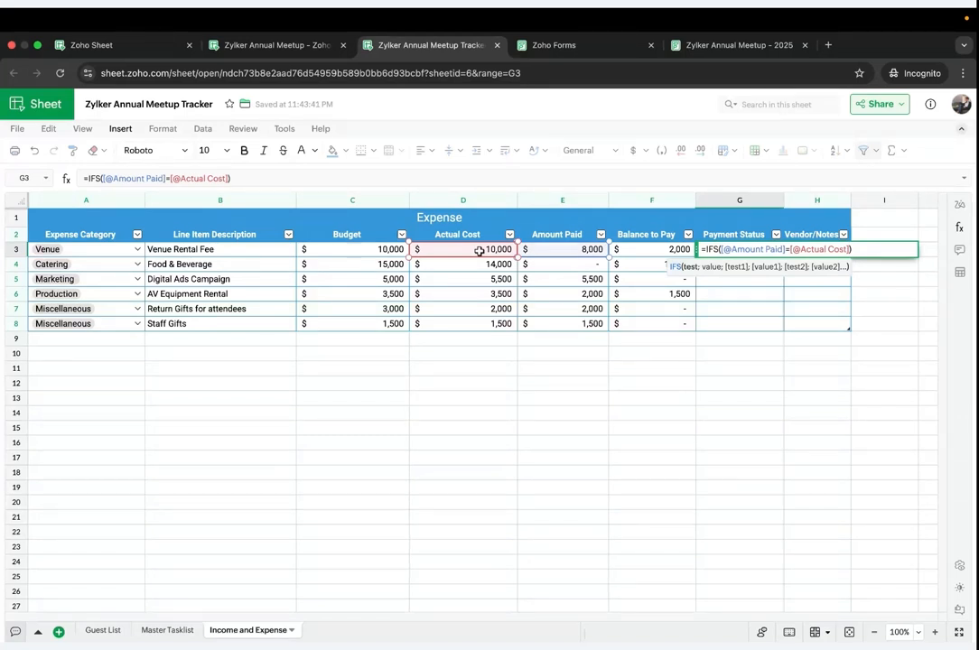
type(",")
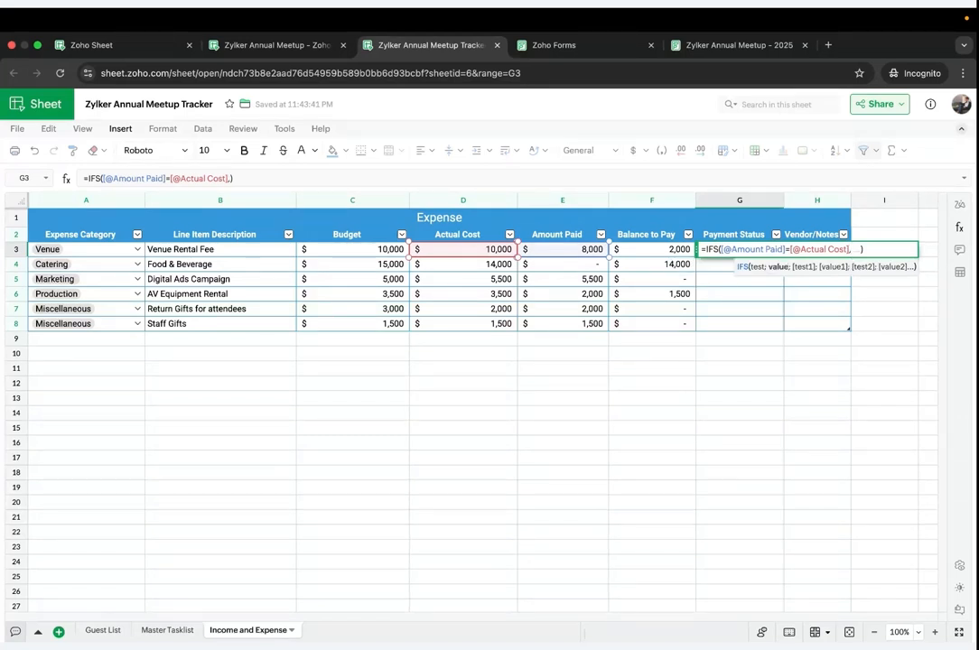
type("\"Paid\"")
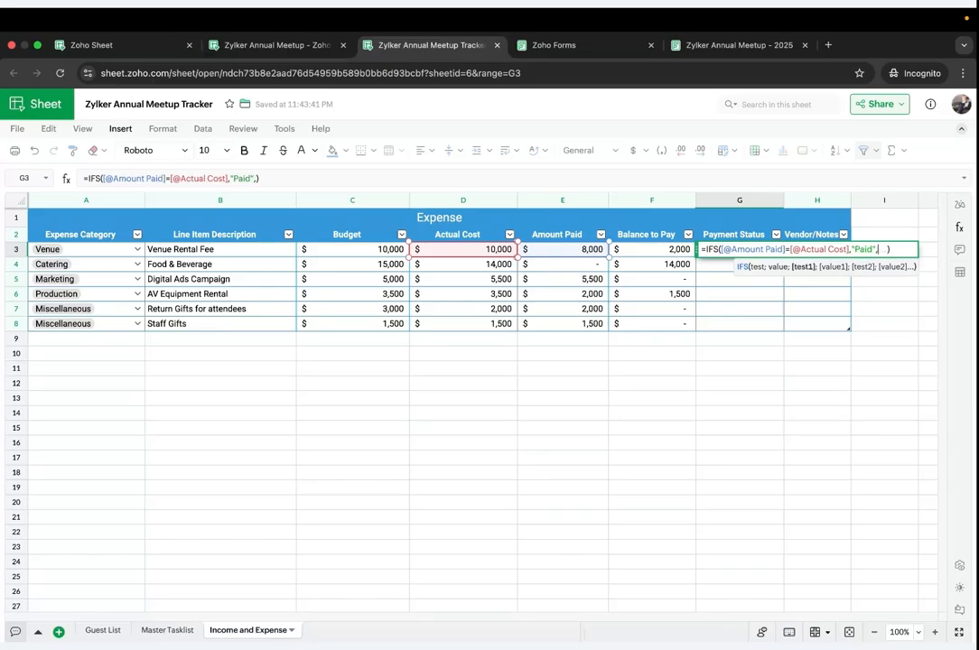
type(",")
Step: Try to complete the Payment Status formula with Amount Paid="To Be Paid" and "Pending" when Amount Paid is less than Actual Cost
left_click(553, 253)
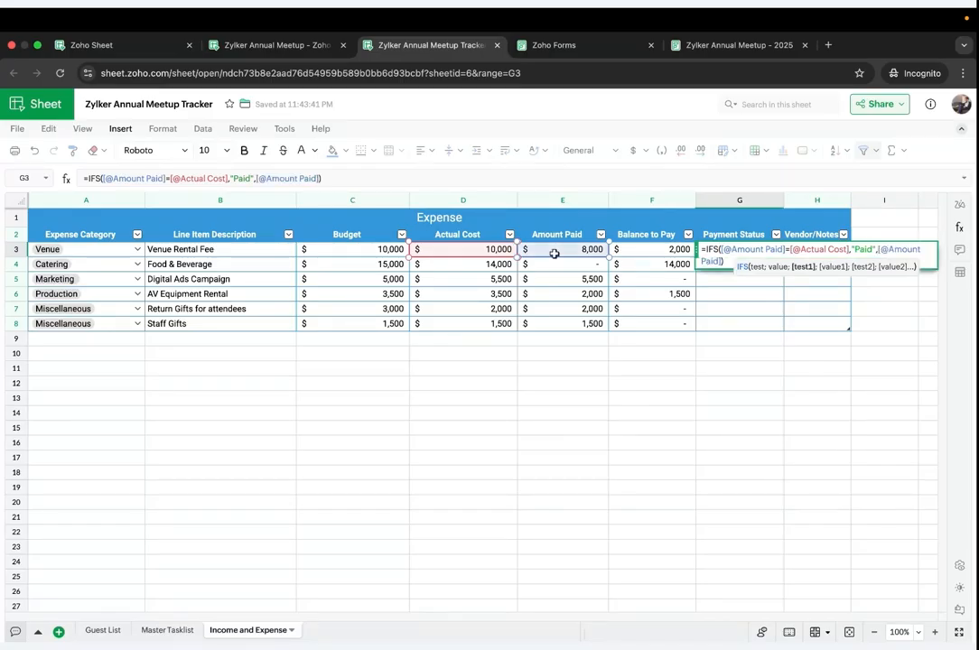
type("=\"")
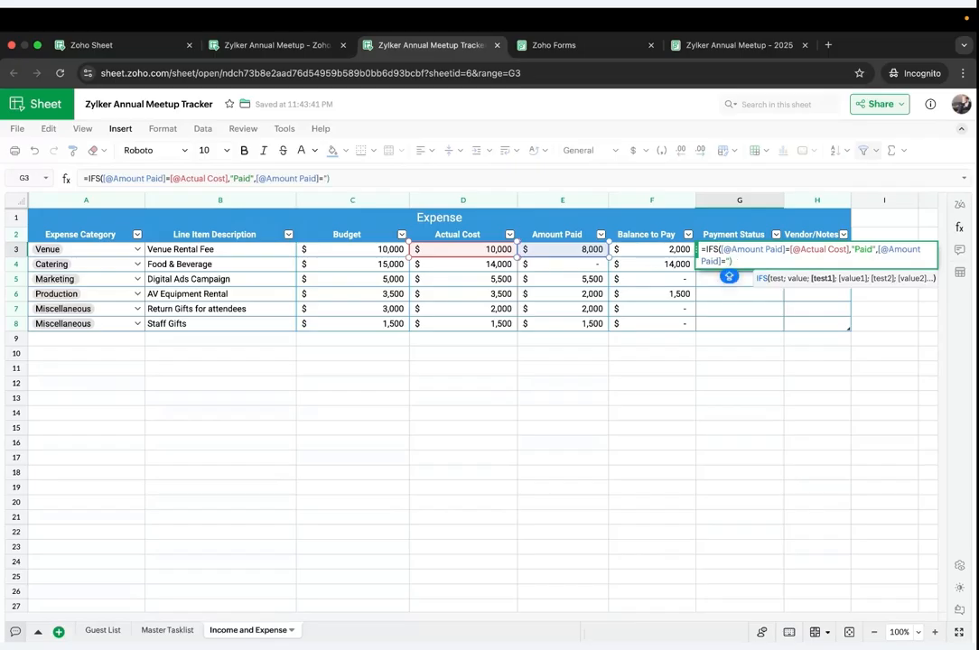
type("To Be Paid\"")
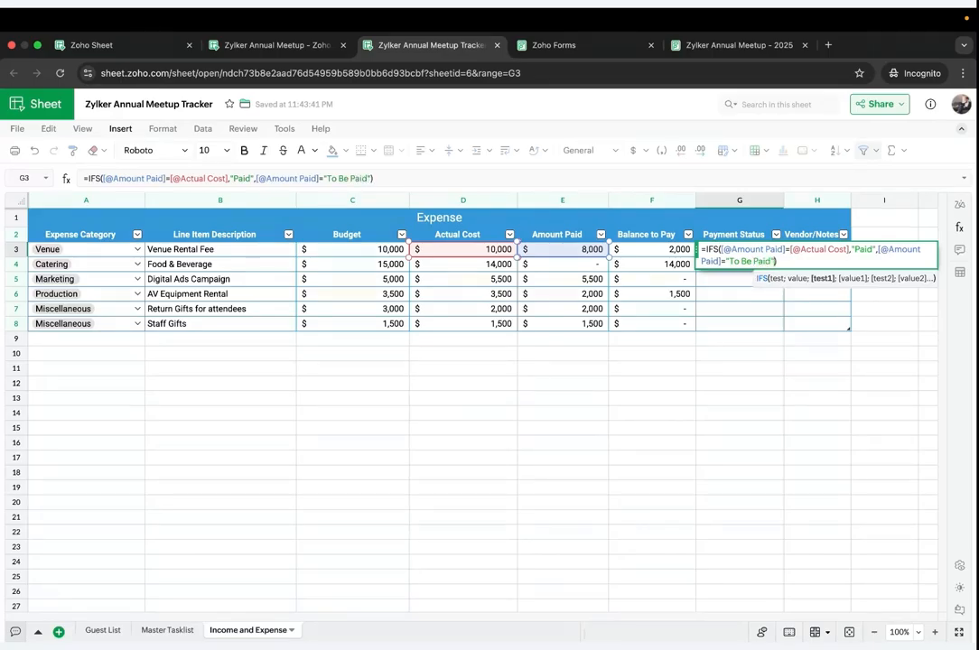
type(",")
left_click(558, 252)
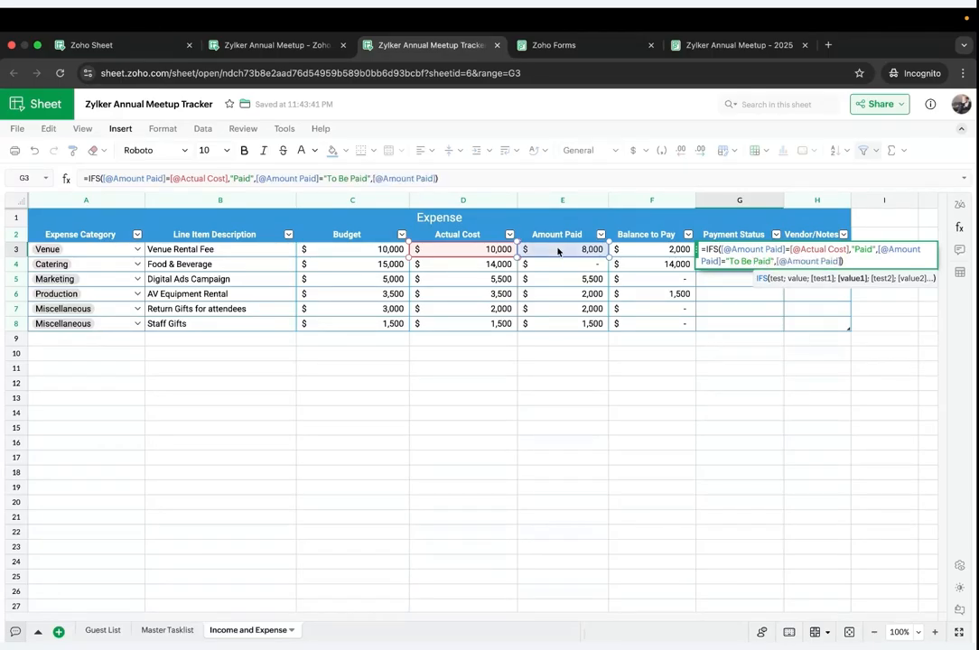
type("<")
left_click(458, 248)
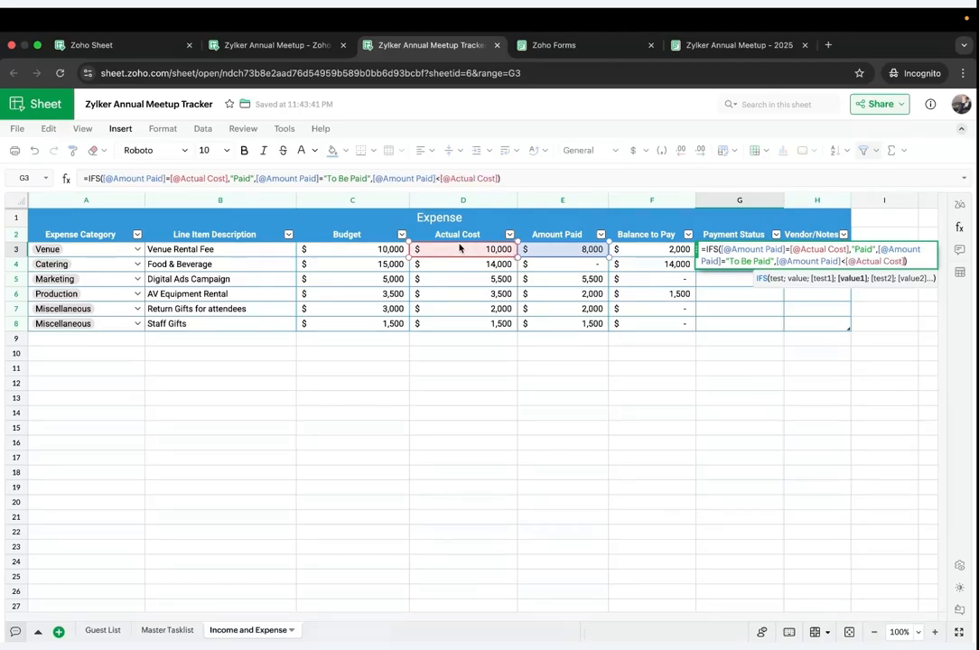
type(",")
type("\"Pendi")
type("ng\")")
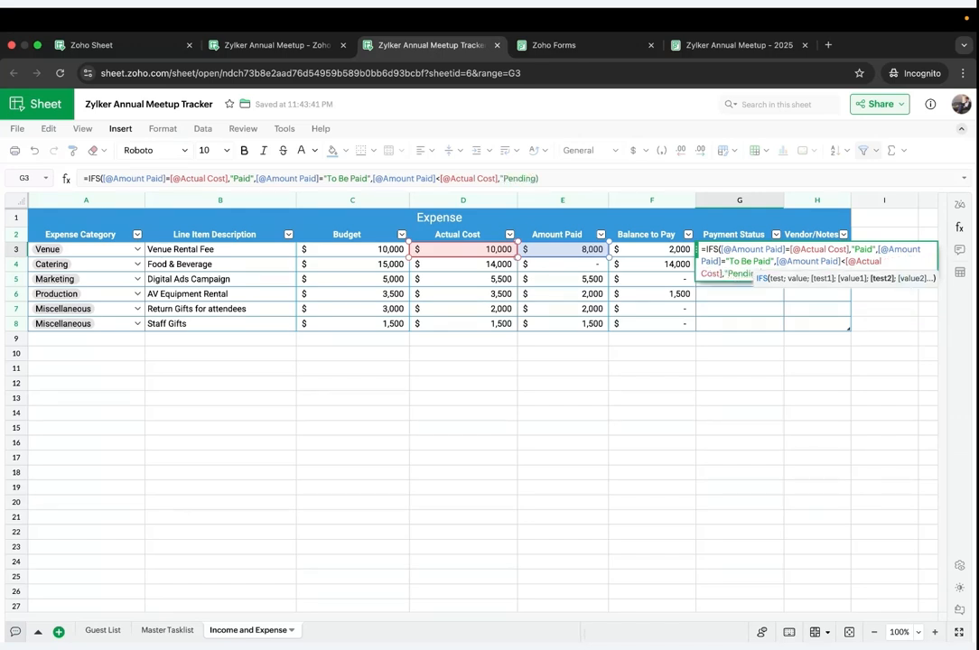
key("Return")
Step: Replace the formula in G3 with a new IFS formula whose first condition returns "Paid" when Amount Paid equals Actual Cost
left_click(715, 251)
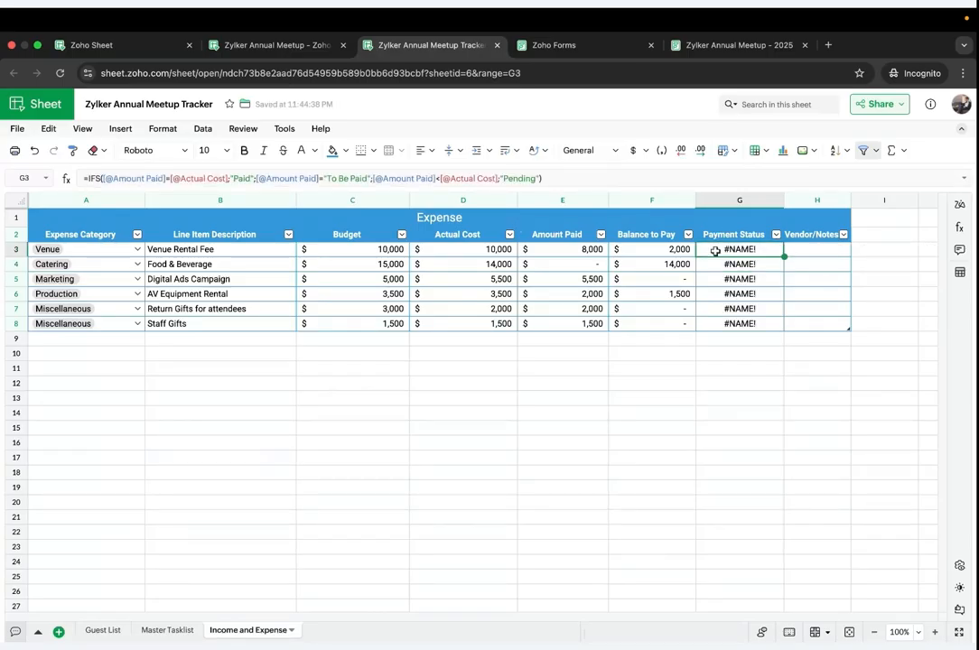
double_click(715, 251)
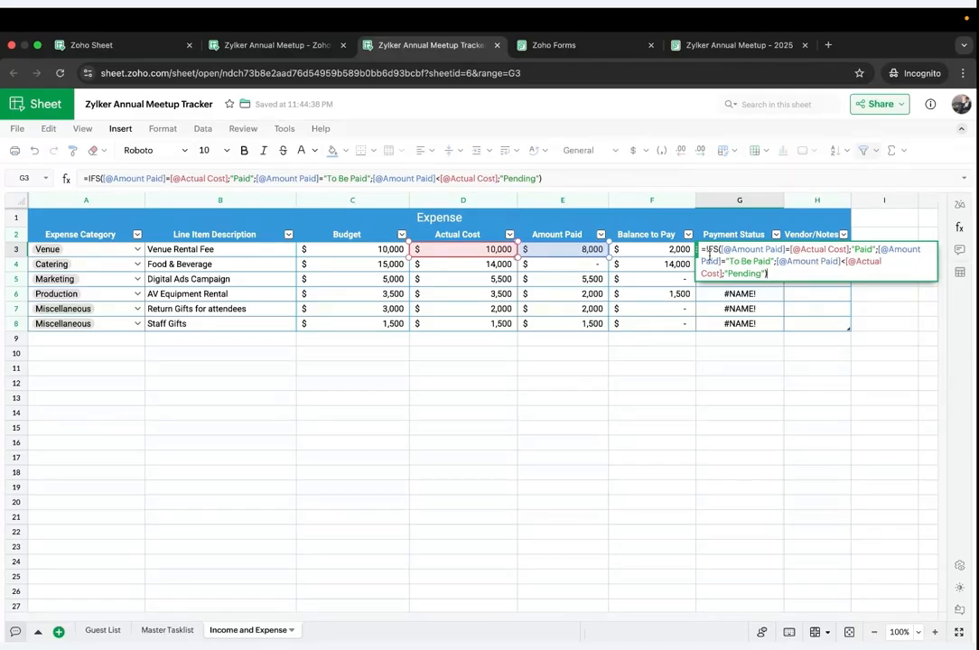
left_click_drag(709, 254, 774, 283)
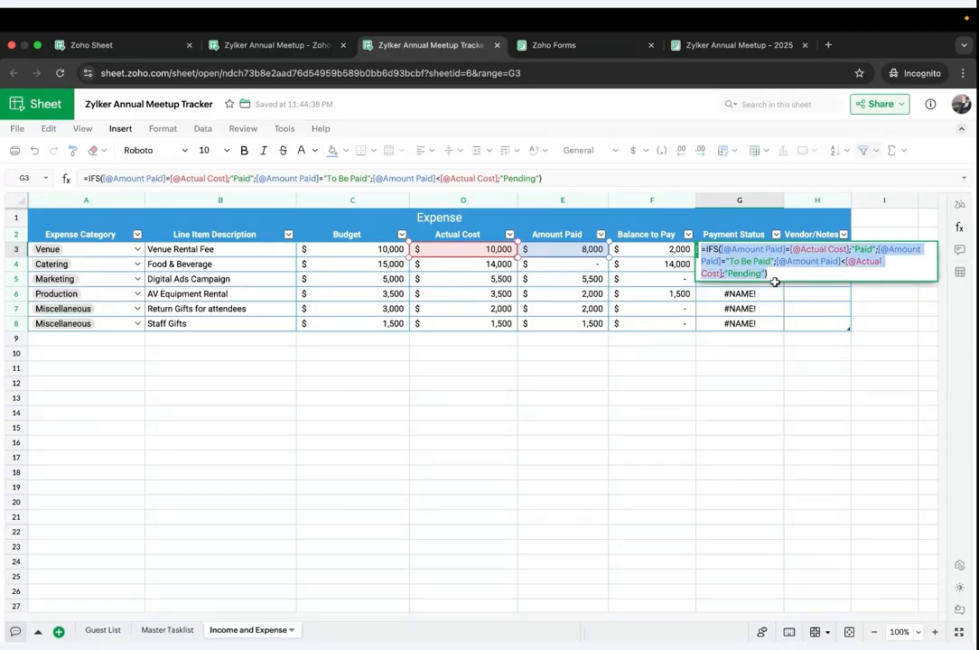
key("BackSpace")
type("=ifs")
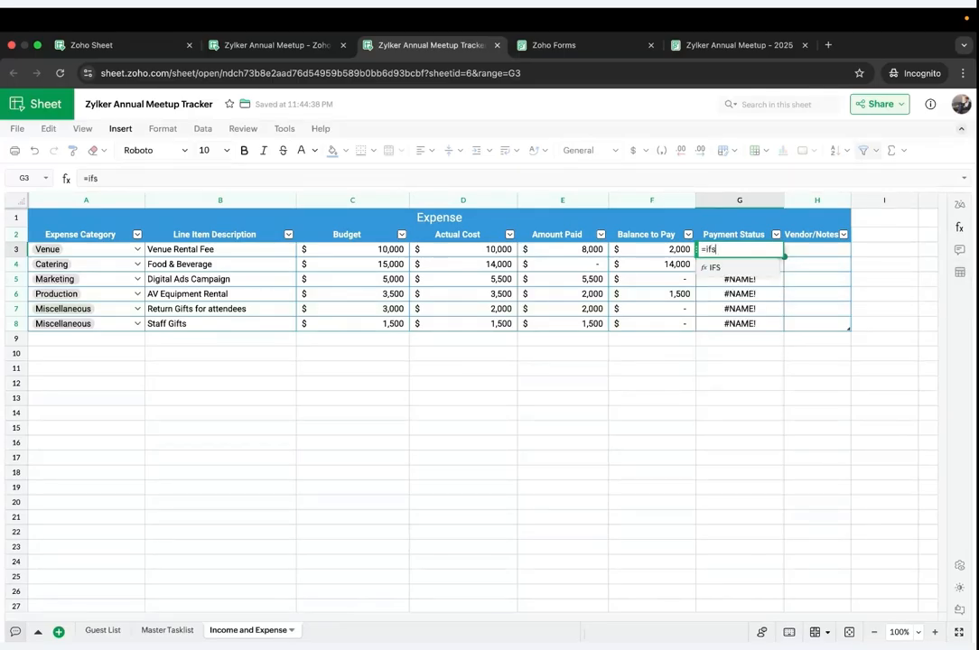
left_click(711, 267)
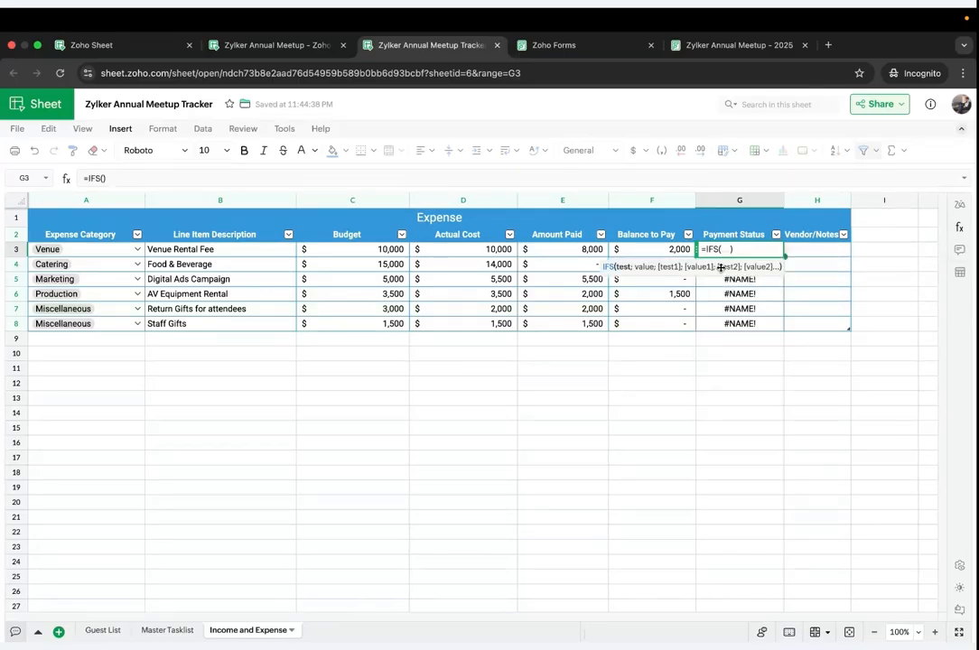
left_click(562, 248)
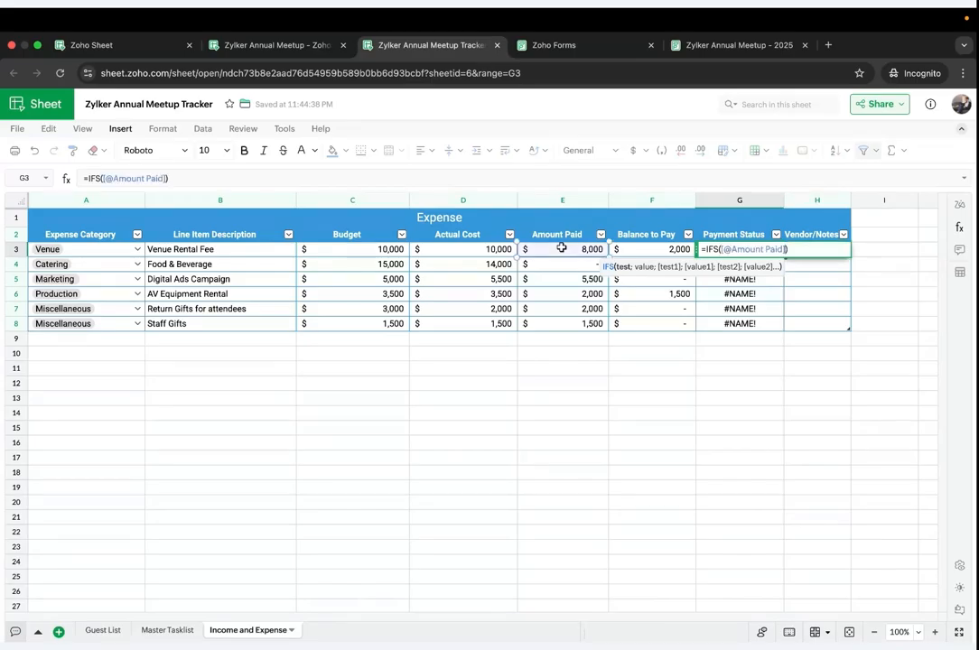
type("=")
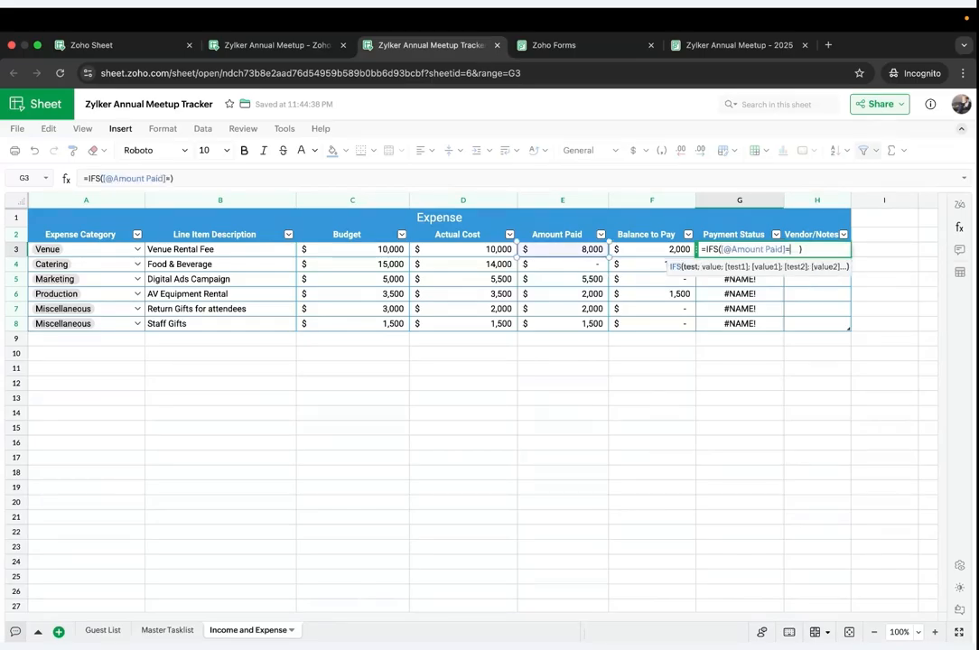
left_click(452, 249)
type(",")
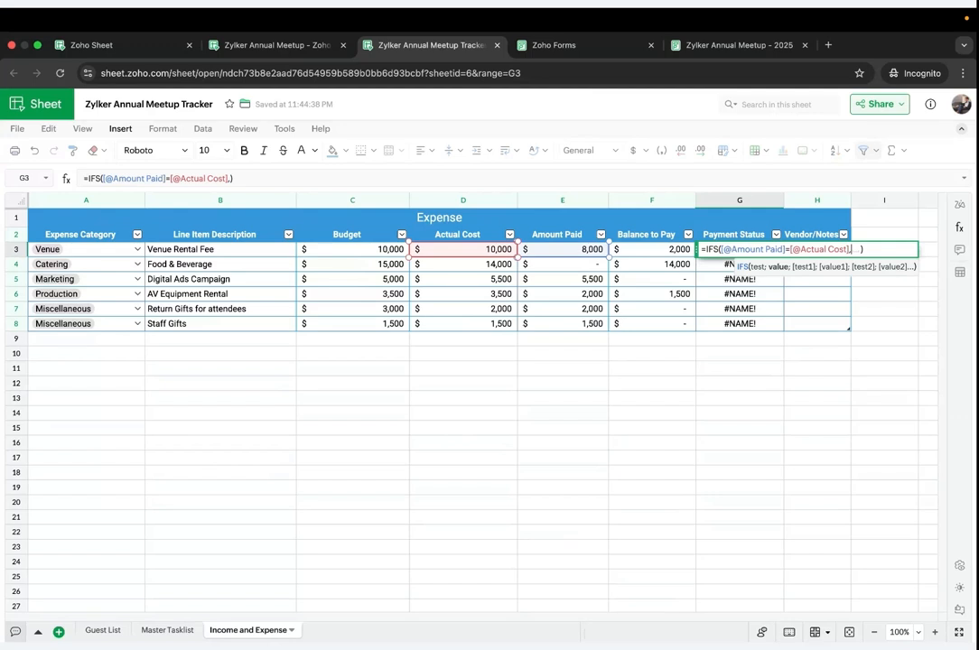
type("\"Paid\",")
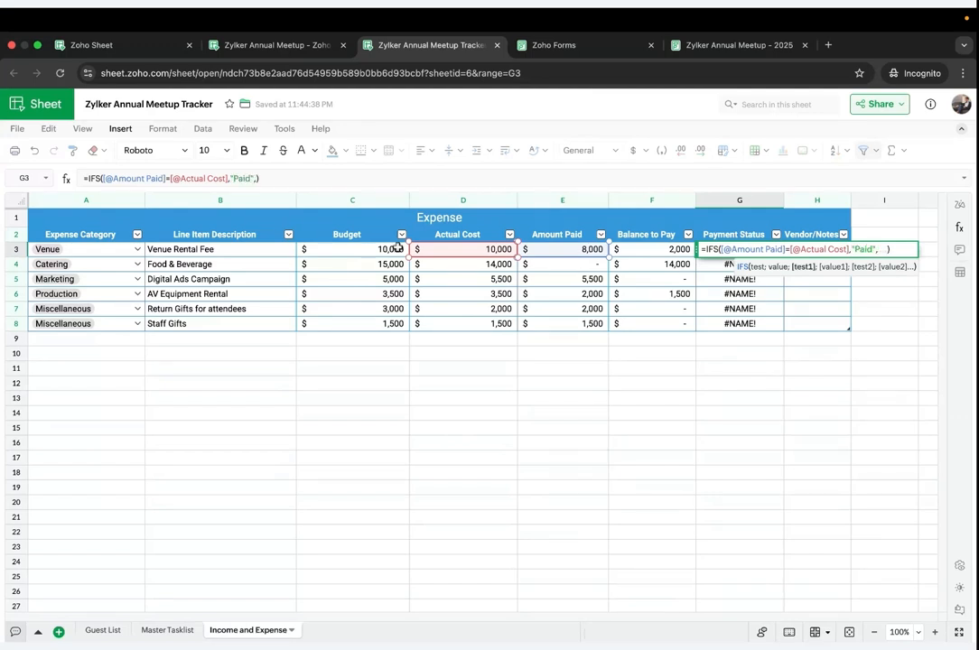
Step: Add a second condition to the IFS formula that returns "To Be Paid" when Amount Paid equals 0
left_click(575, 251)
type("=")
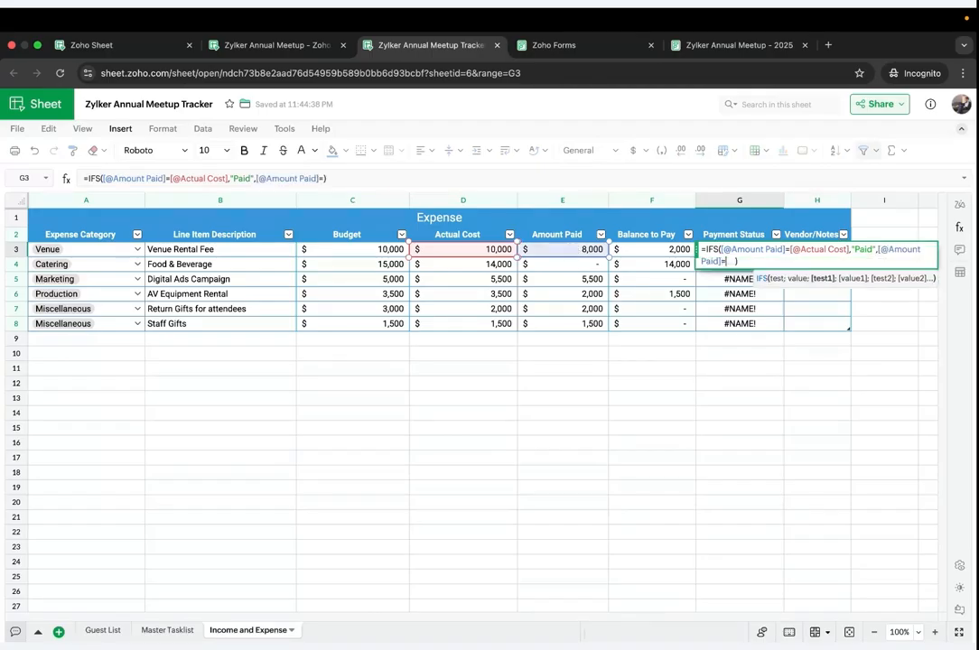
type("0")
type(",\"To")
type(" Be P")
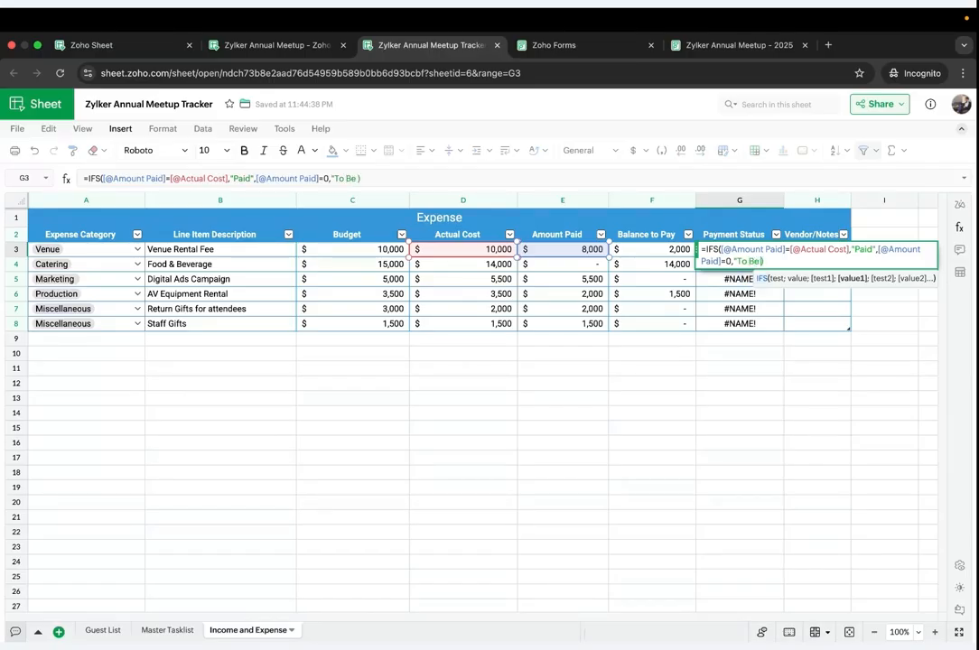
type("aid\",")
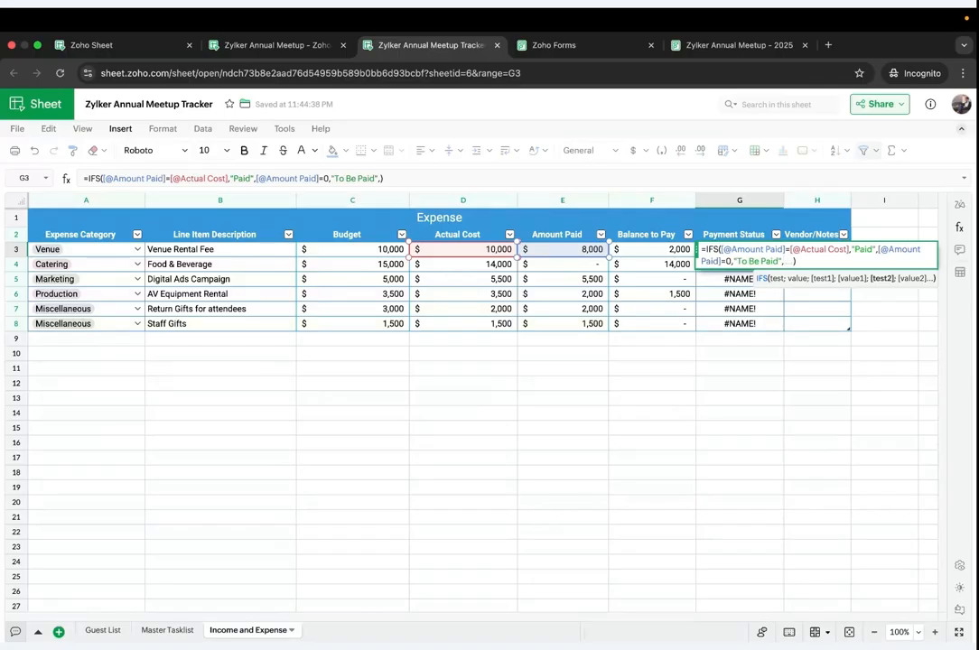
Step: Complete the IFS formula in G3 with a third condition returning "Pending" when Amount Paid is less than Actual Cost
left_click(560, 249)
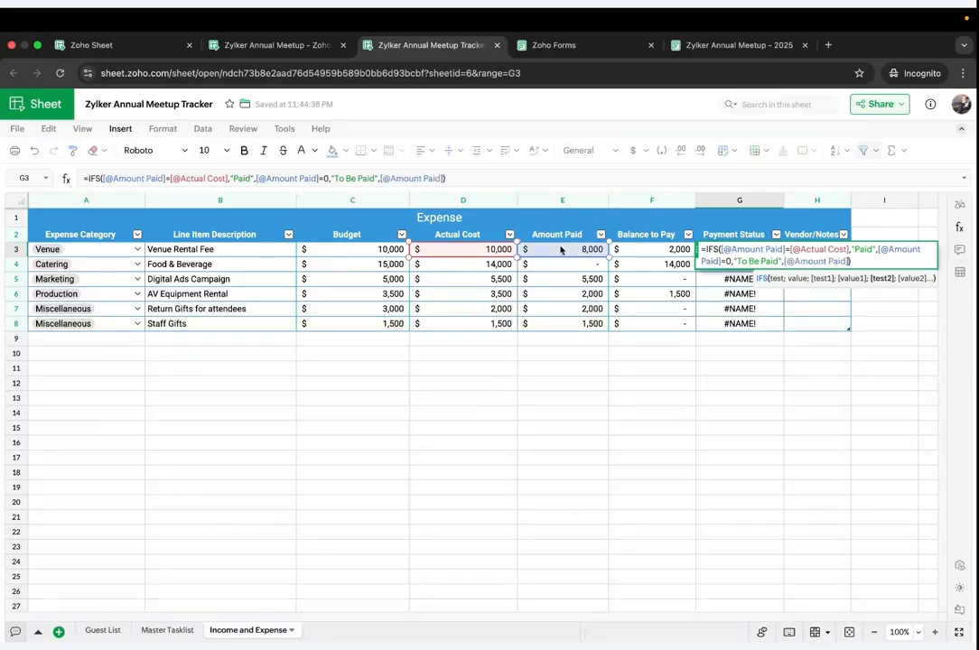
type("<")
left_click(438, 252)
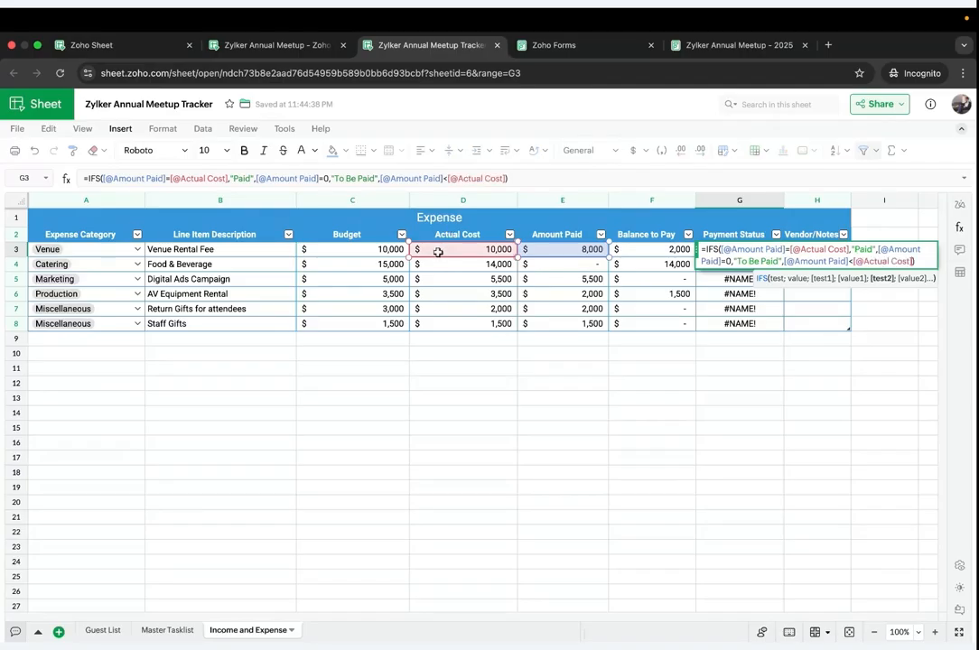
type(",")
type("\"Pendi")
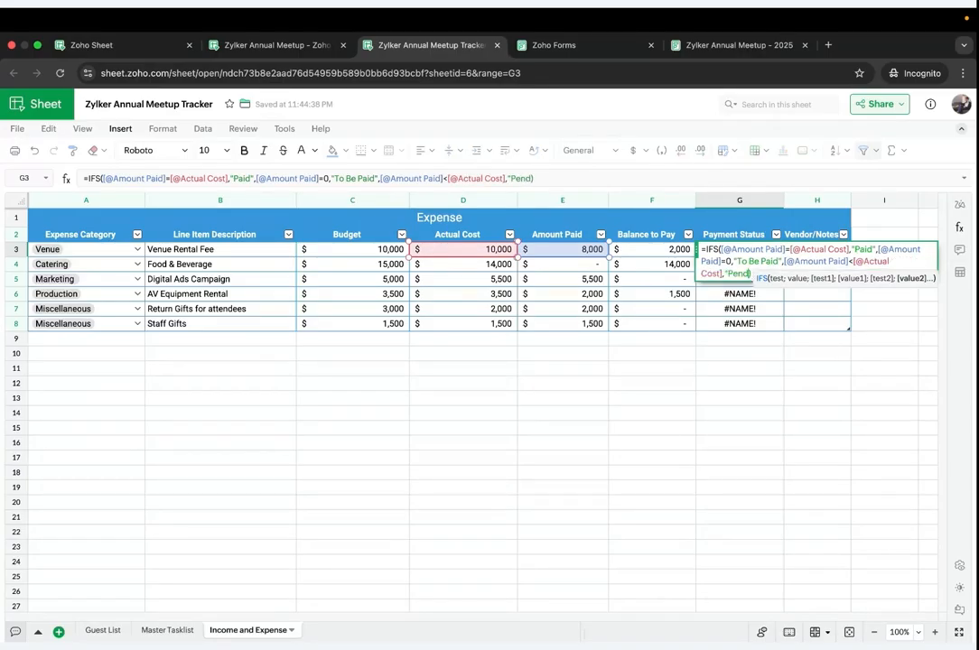
type("ng\"")
key("Return")
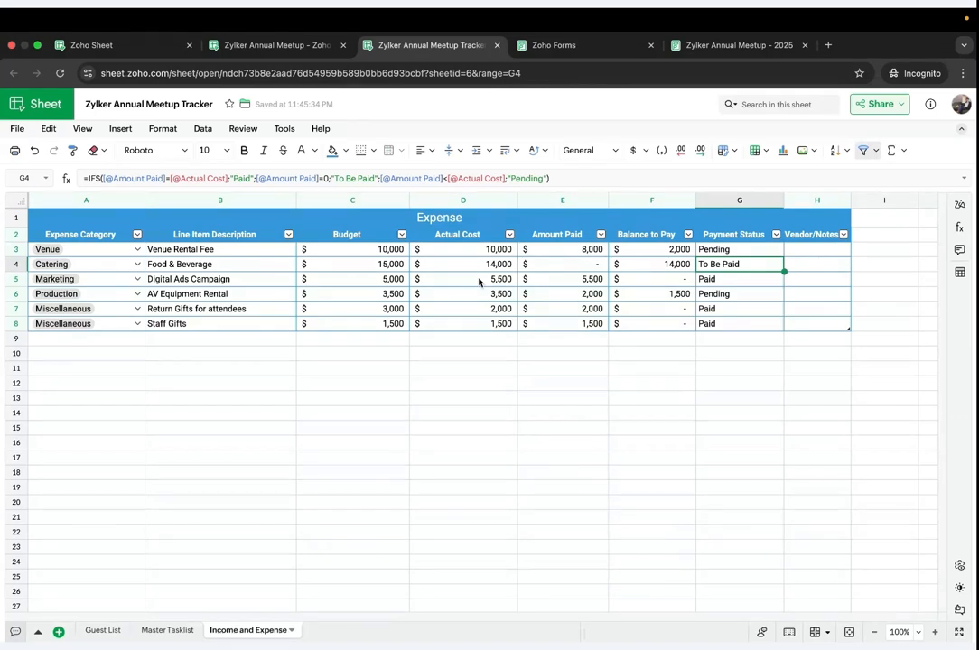
Step: Copy the Vendor/Notes entries H3:H8 from the Zylker Annual Meetup workbook into the tracker's Vendor/Notes column starting at H3
left_click(793, 251)
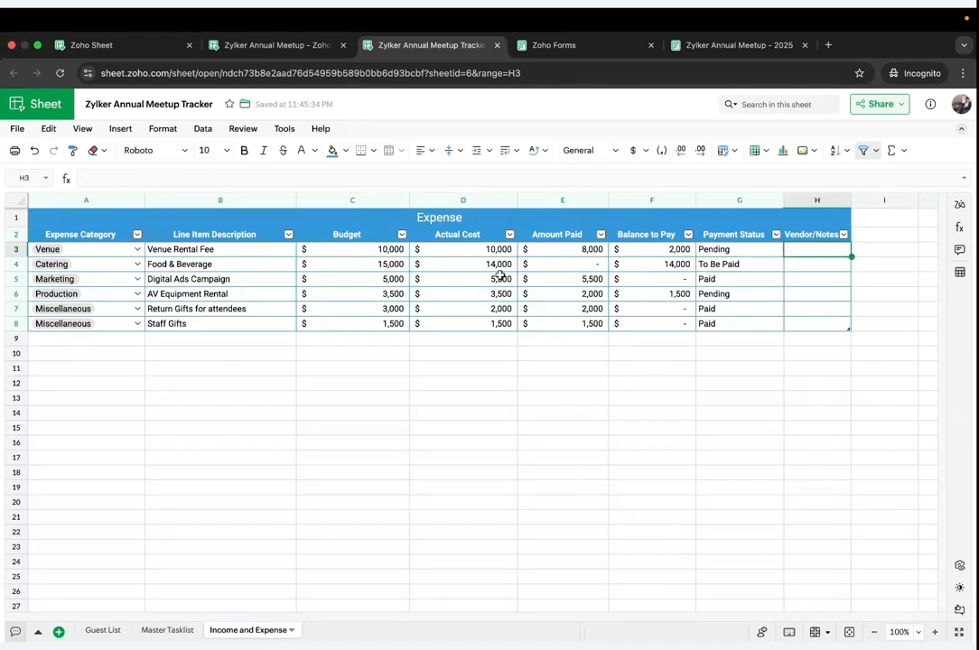
left_click(262, 43)
left_click(652, 249)
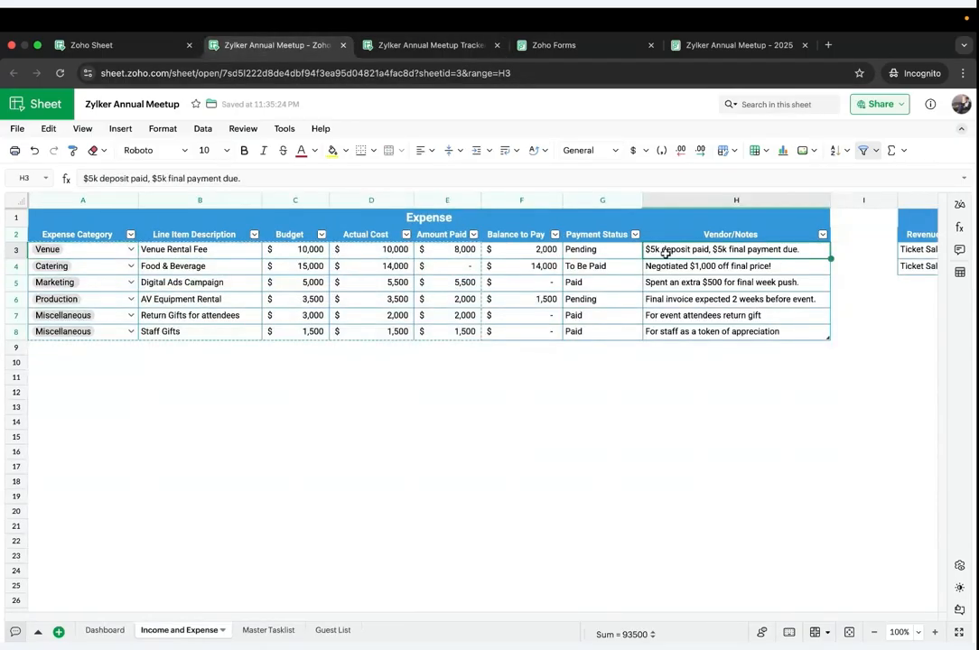
left_click(725, 332, "shift")
key("ctrl+c")
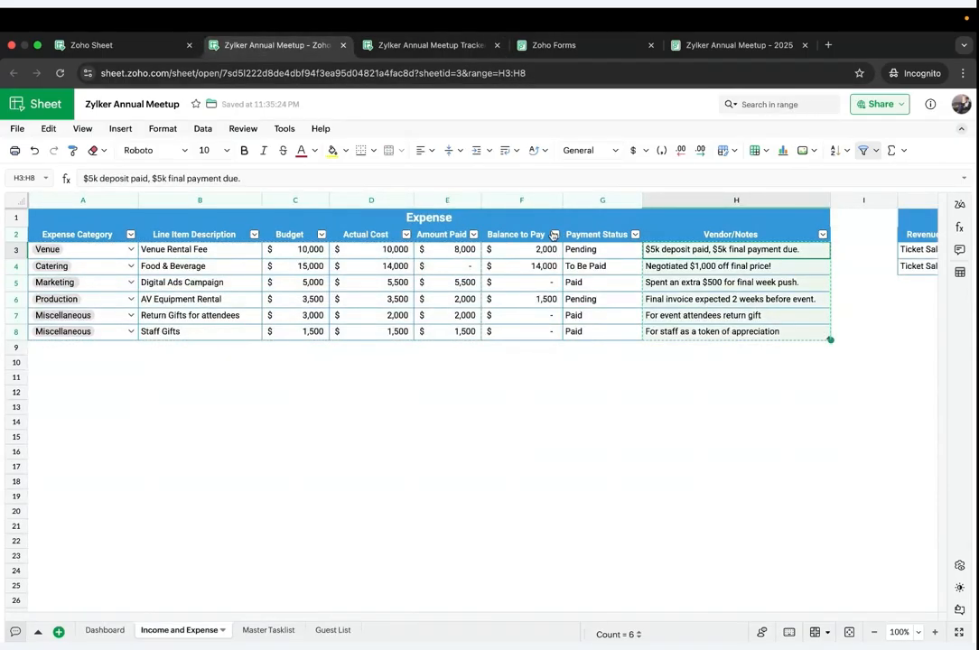
left_click(442, 54)
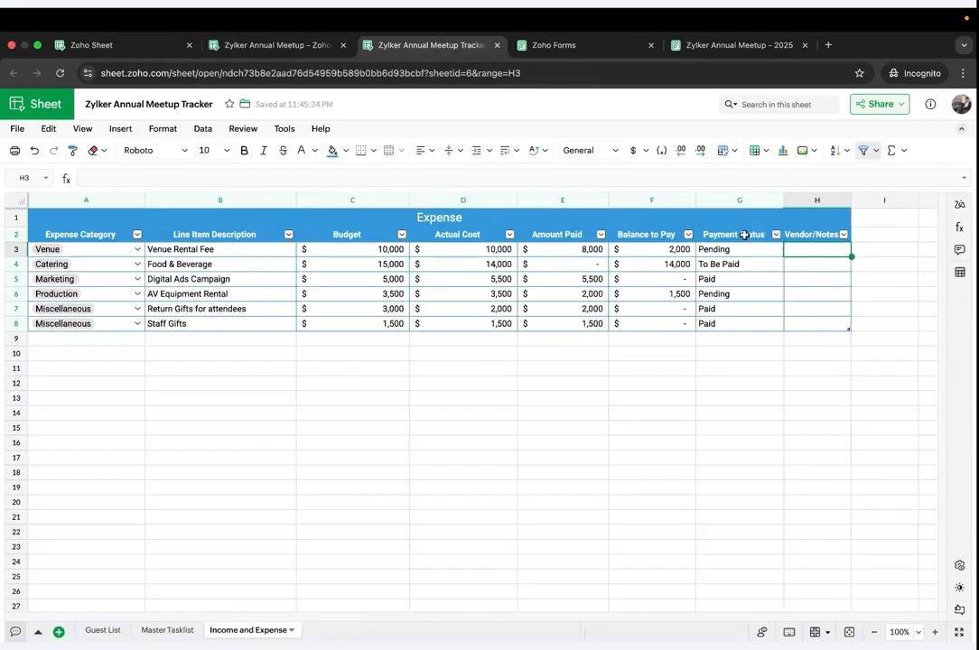
key("ctrl+v")
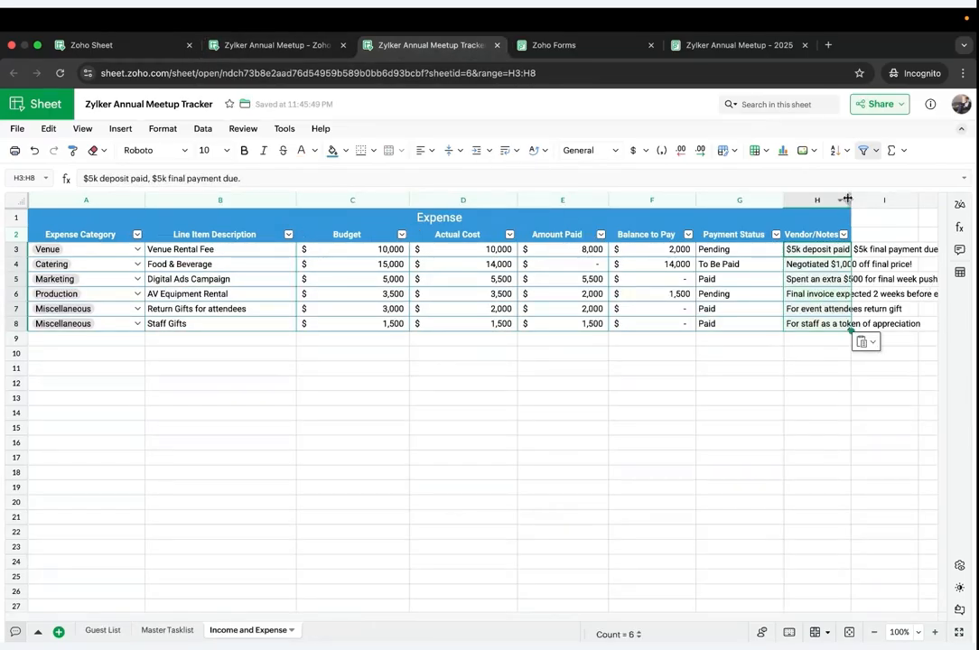
Step: Widen the Vendor/Notes column to fit its text and narrow the Amount Paid, Balance to Pay and Actual Cost columns
left_click_drag(849, 200, 936, 200)
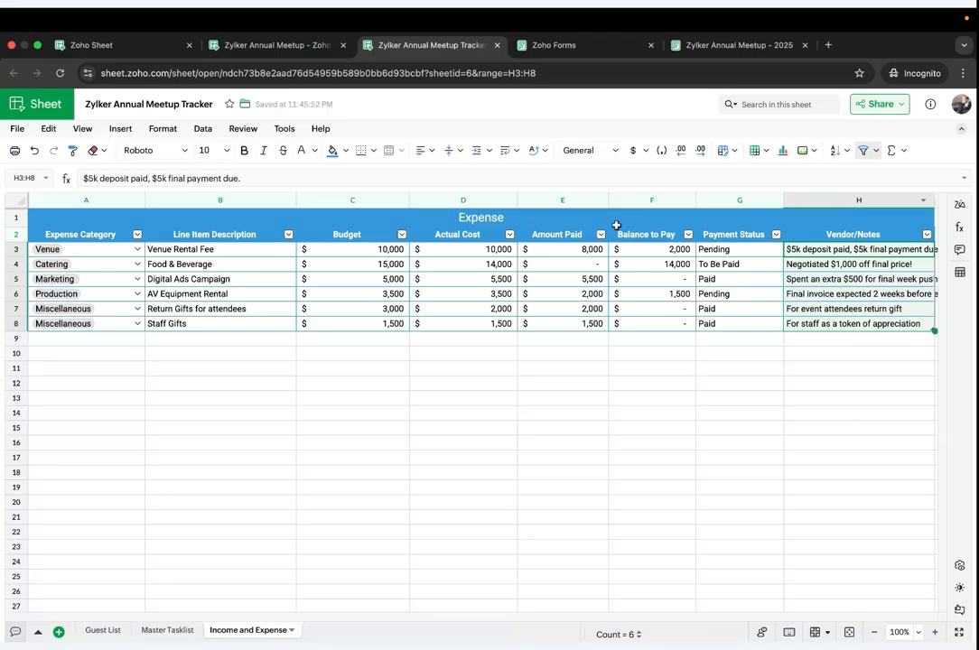
left_click_drag(608, 200, 578, 200)
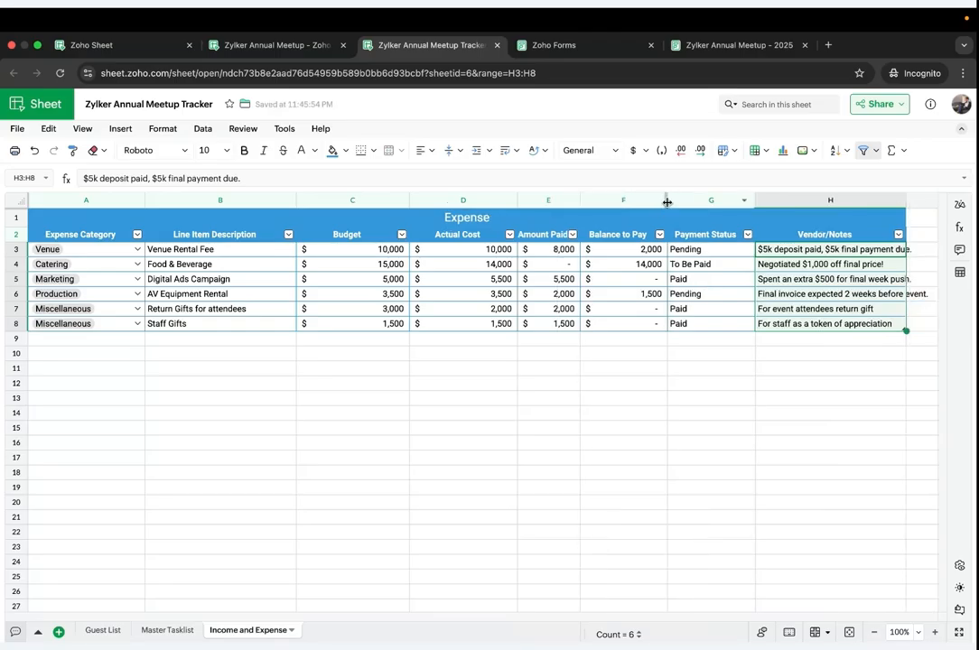
left_click_drag(668, 200, 641, 200)
left_click_drag(519, 206, 493, 203)
left_click_drag(853, 198, 885, 200)
scroll(757, 336, "right", 2)
scroll(757, 336, "right", 1)
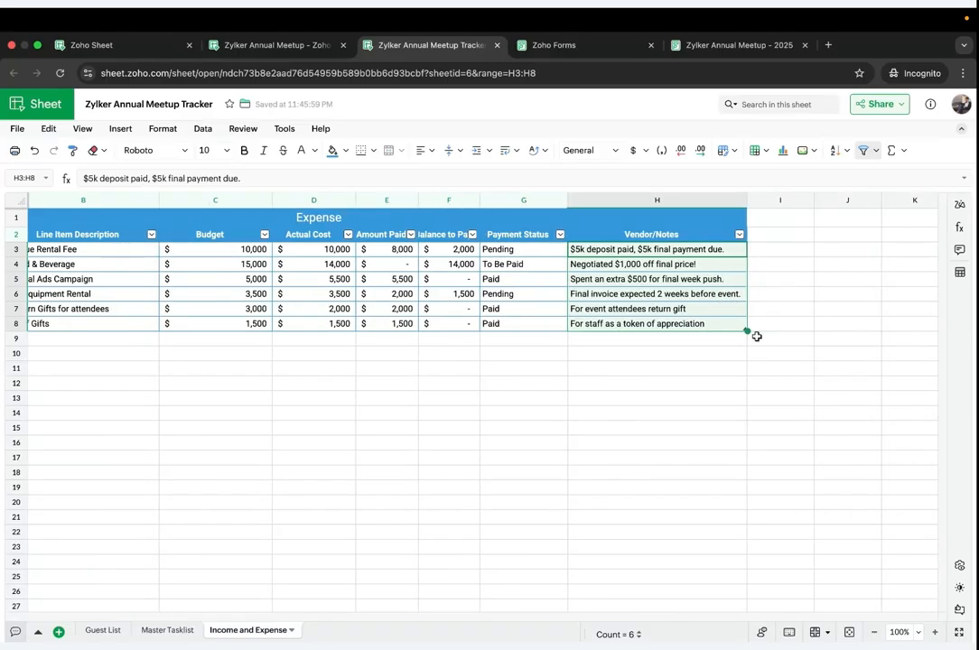
Step: Copy the Income table J1:L4 from the Zylker Annual Meetup workbook into the tracker's Income and Expense sheet at J1
left_click(298, 45)
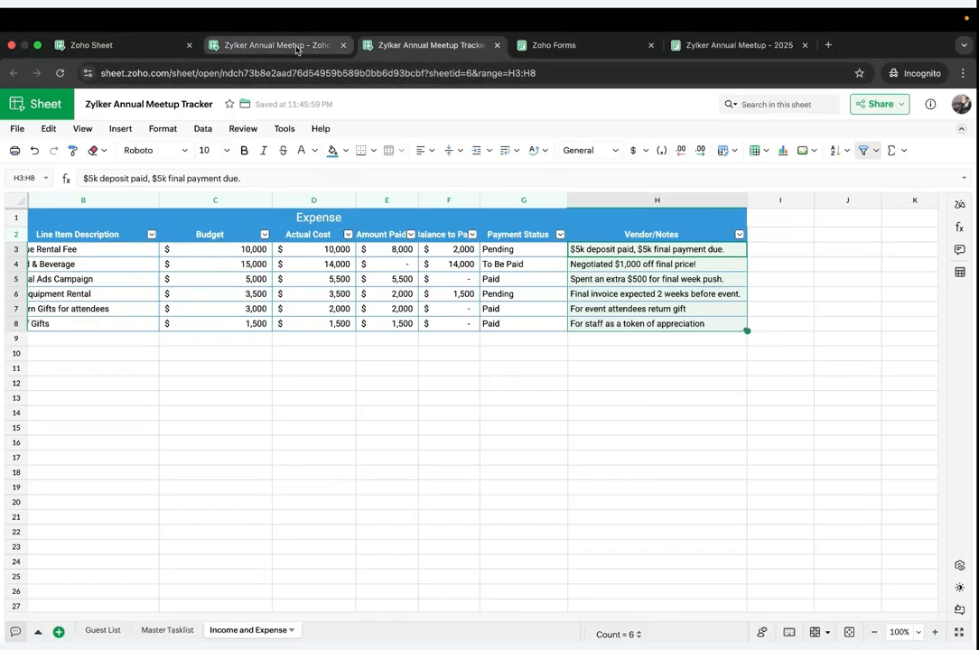
scroll(494, 277, "right", 9)
left_click(525, 266)
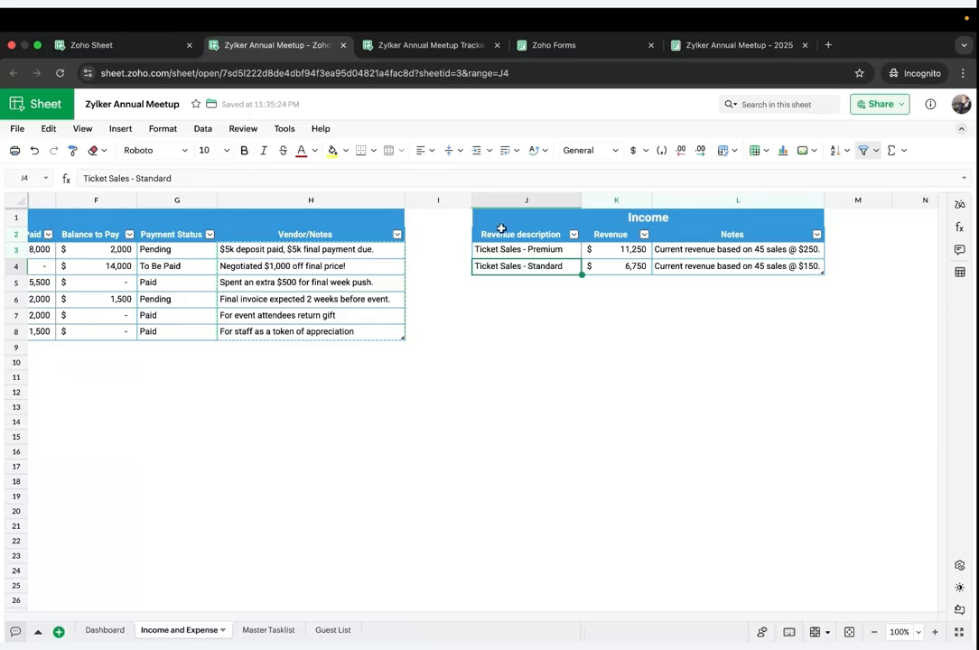
left_click(500, 237)
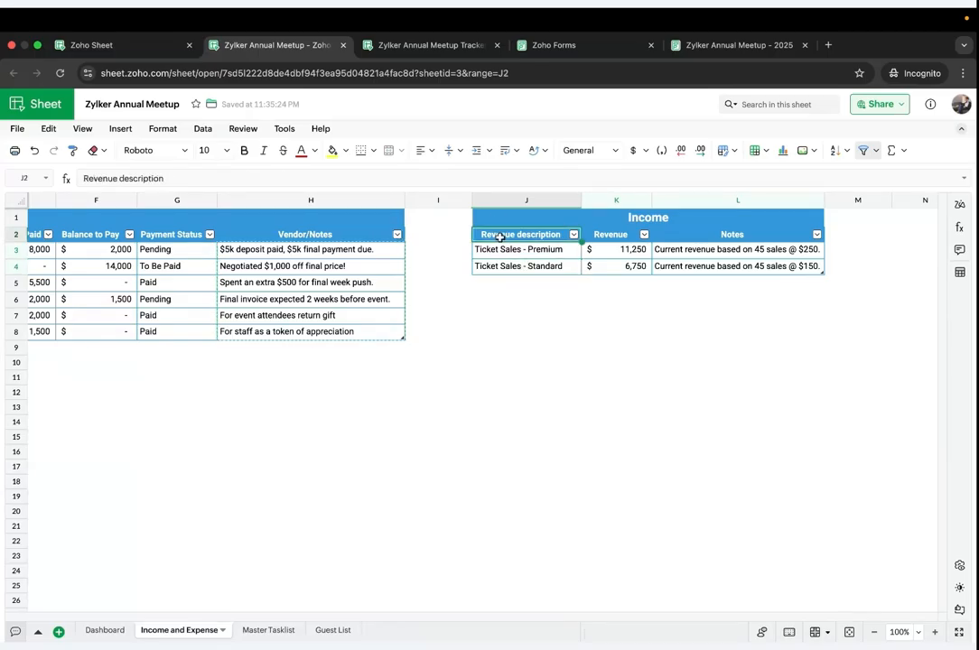
left_click(515, 220)
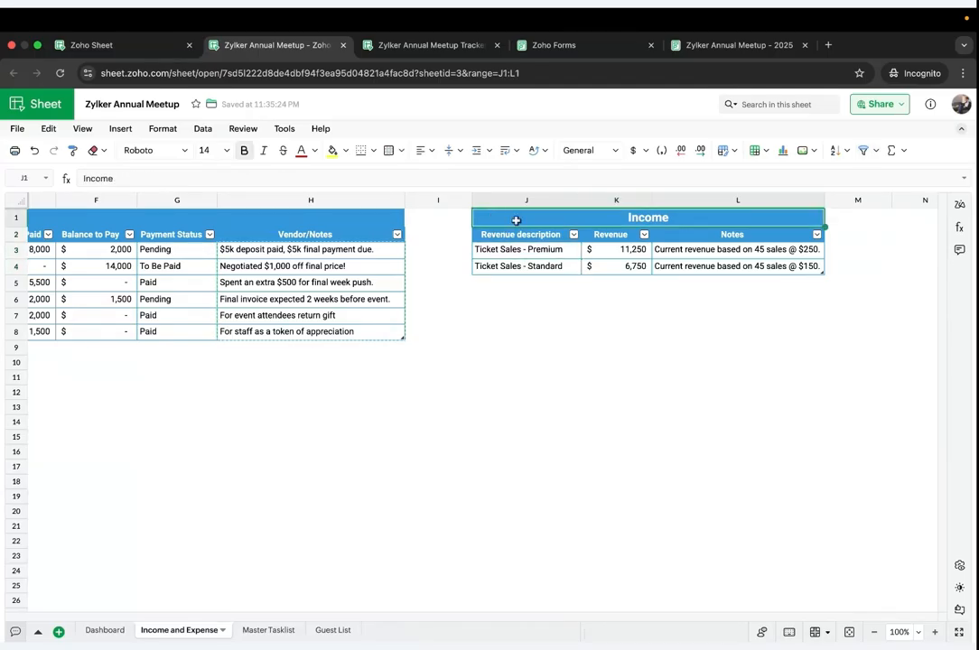
left_click(760, 265, "shift")
key("super+c")
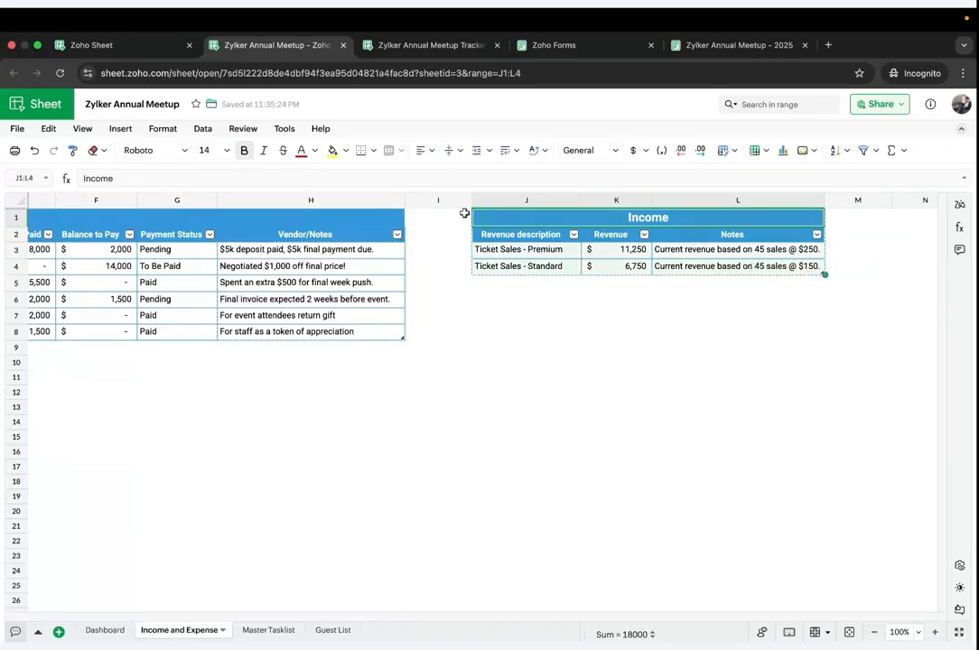
left_click(389, 45)
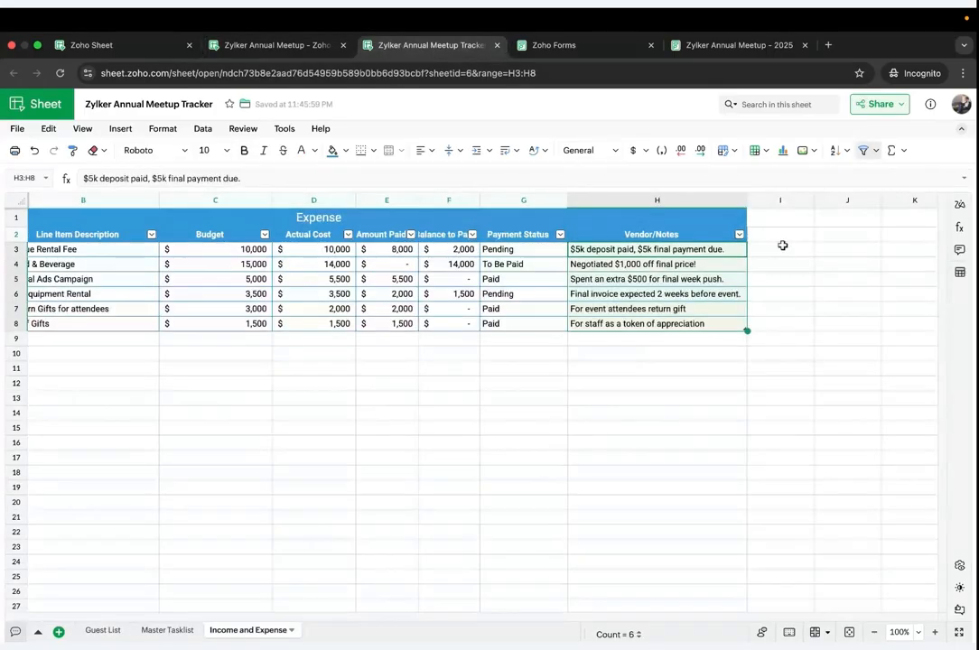
left_click(791, 236)
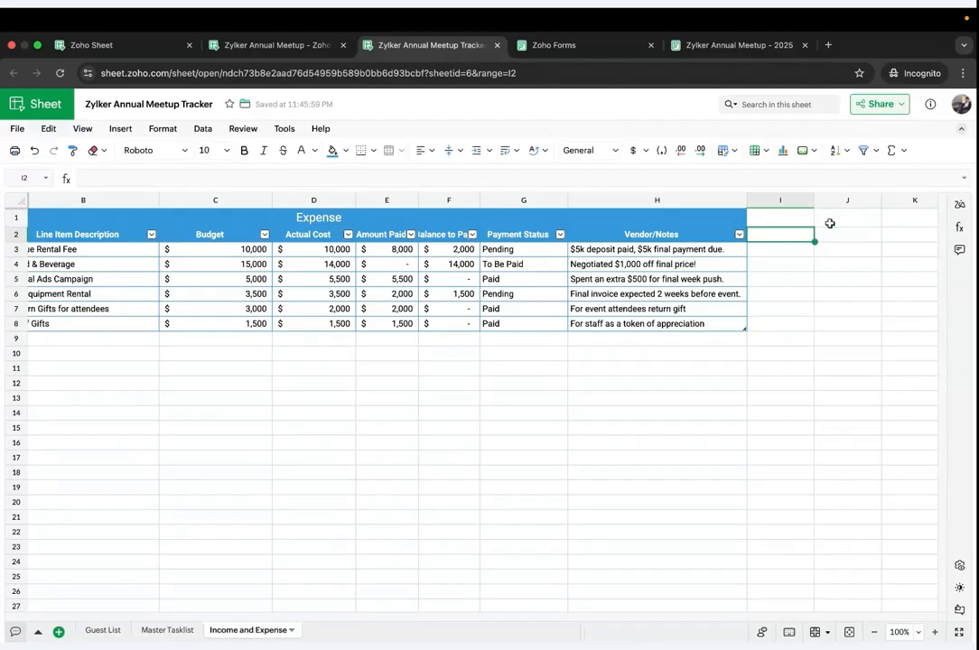
left_click(832, 223)
key("super+v")
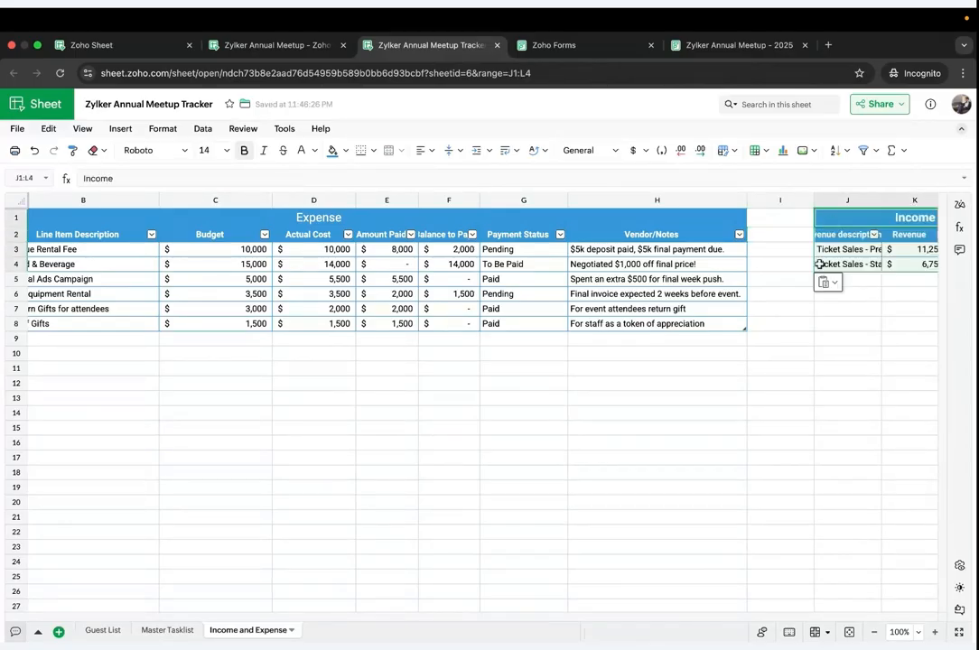
Step: Widen the Income table's Revenue description, Revenue and Notes columns so that their contents fit
scroll(819, 264, "right", 3)
scroll(819, 264, "right", 1)
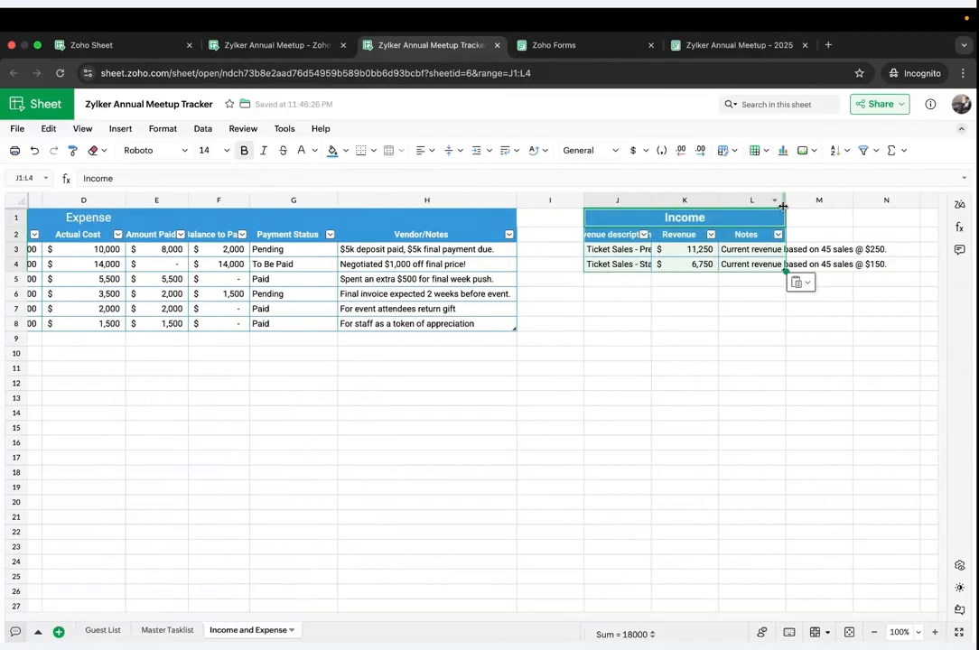
left_click_drag(786, 200, 874, 213)
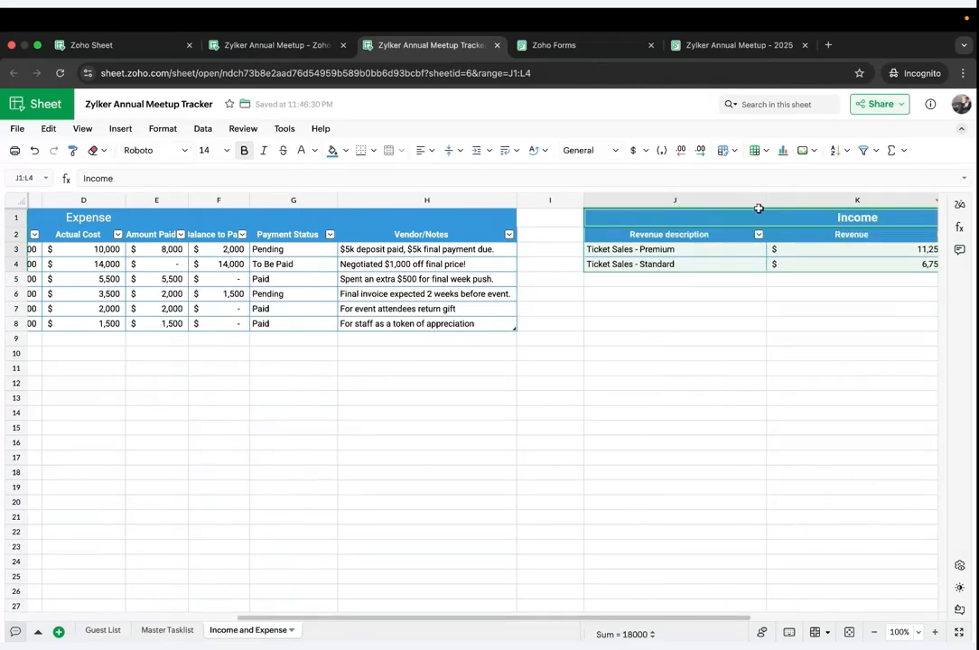
left_click_drag(764, 194, 709, 205)
scroll(693, 284, "right", 3)
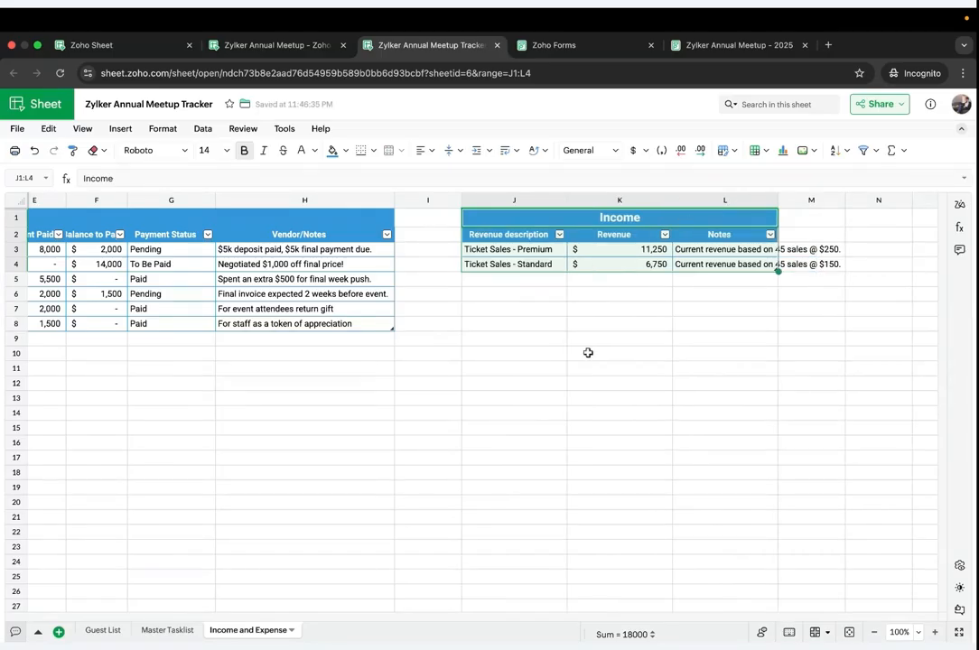
left_click(616, 339)
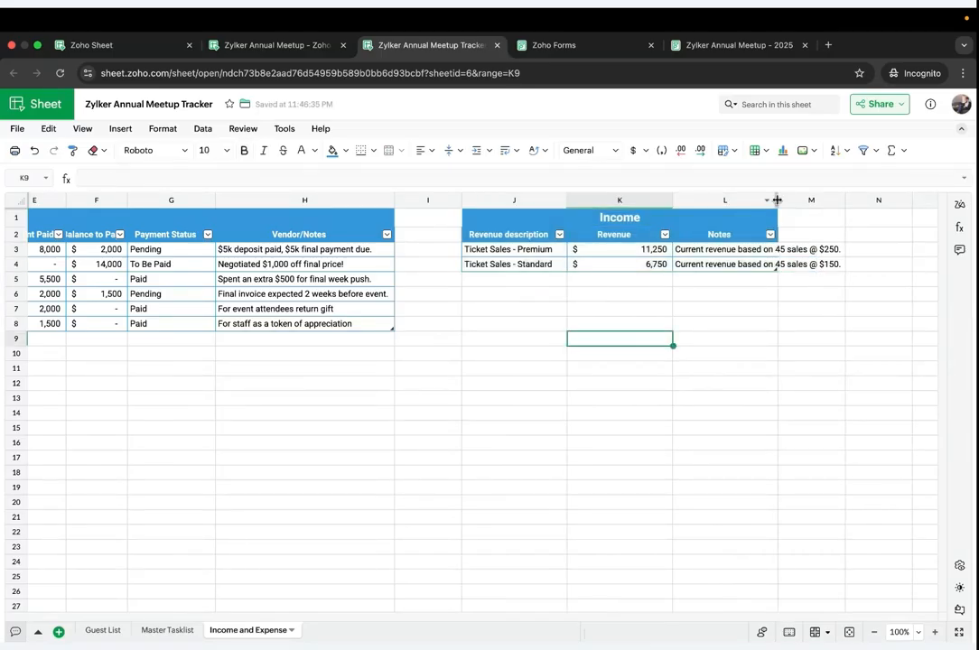
left_click_drag(778, 200, 852, 201)
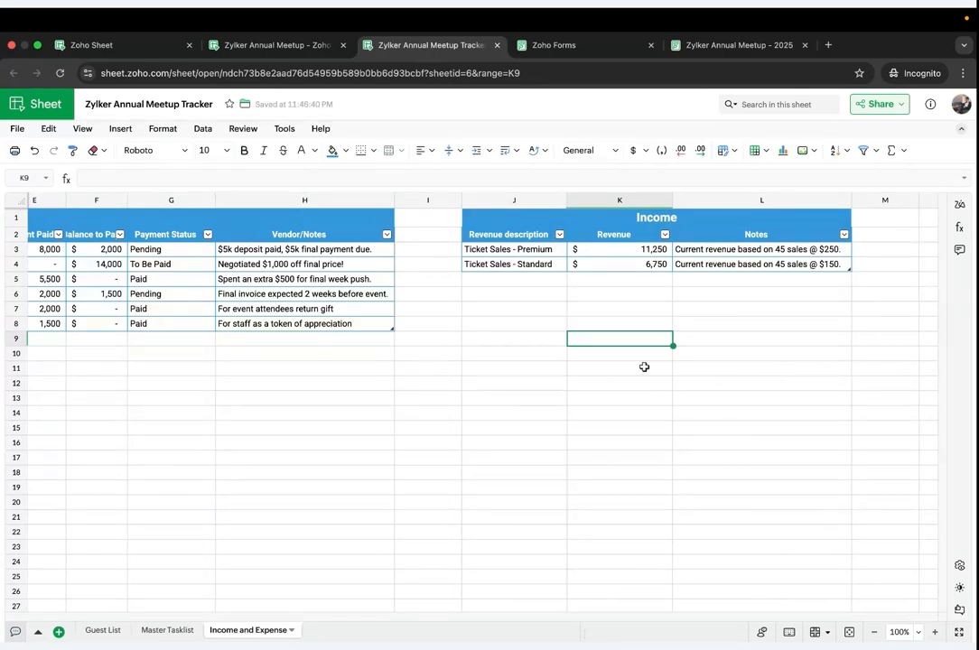
Step: Hide the gridlines on the Income and Expense sheet
scroll(643, 366, "left", 10)
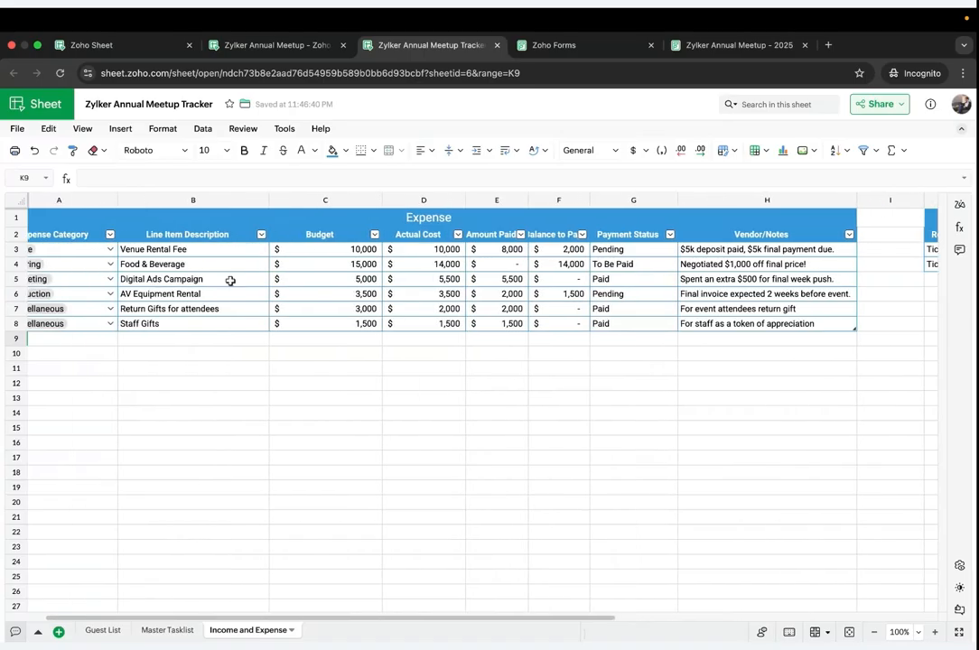
left_click(86, 129)
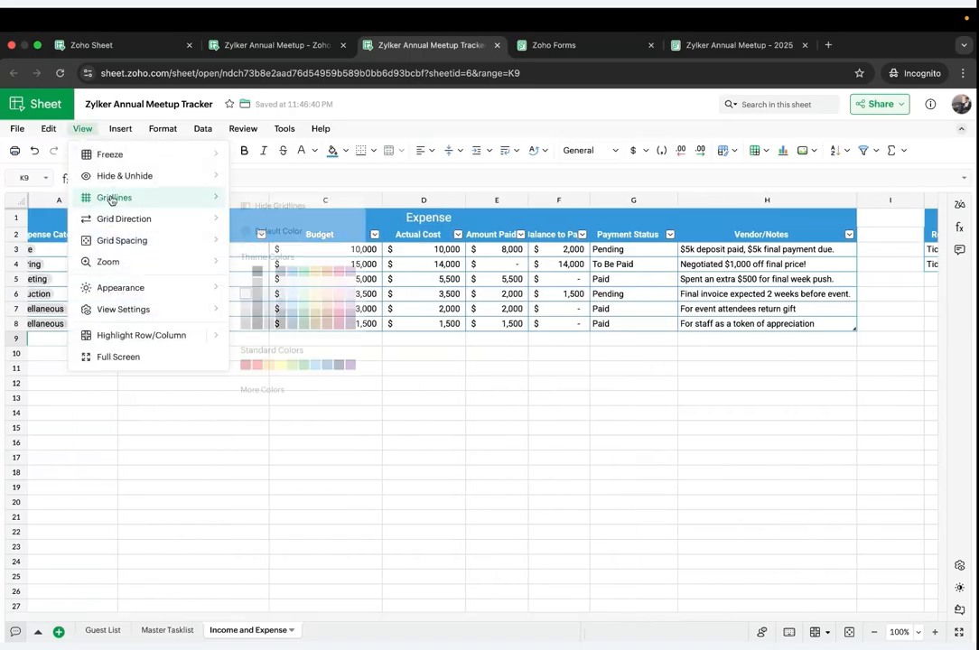
mouse_move(114, 197)
left_click(270, 199)
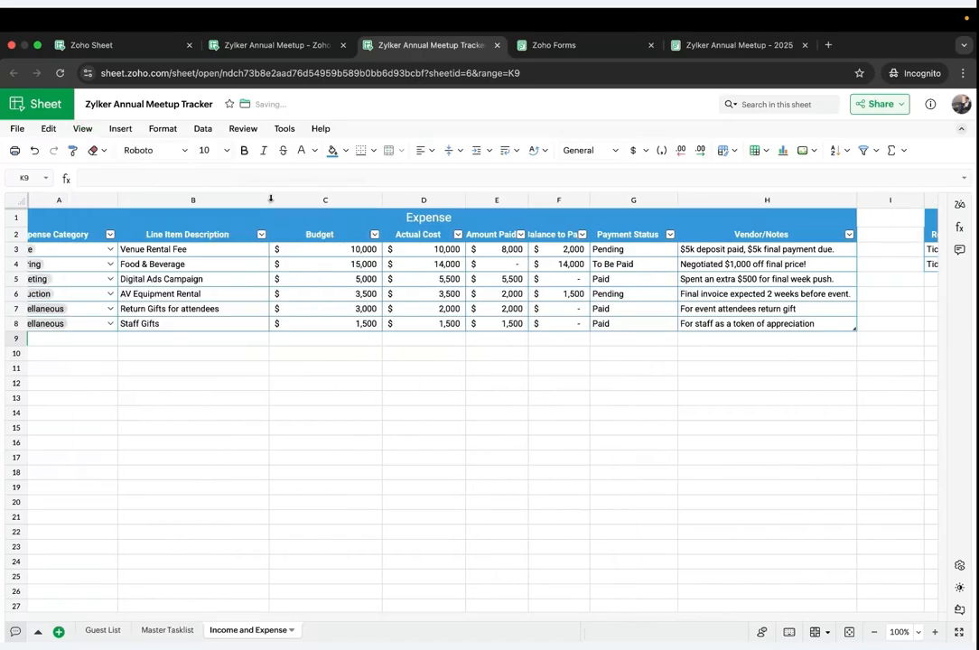
scroll(306, 387, "left", 1)
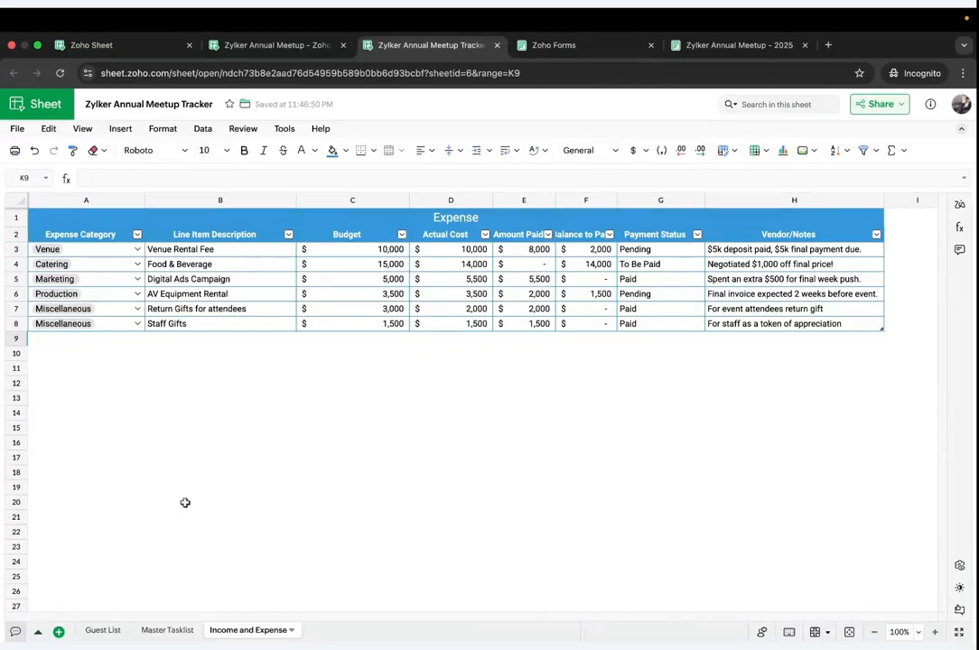
Step: Add a new sheet to the tracker and name it Dashboard
left_click(58, 632)
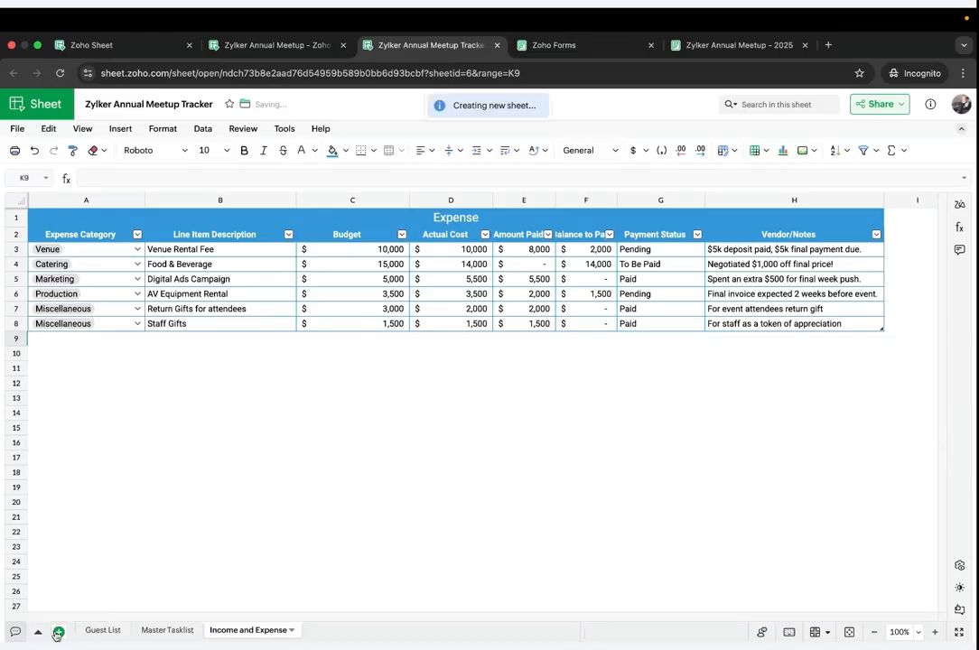
double_click(312, 628)
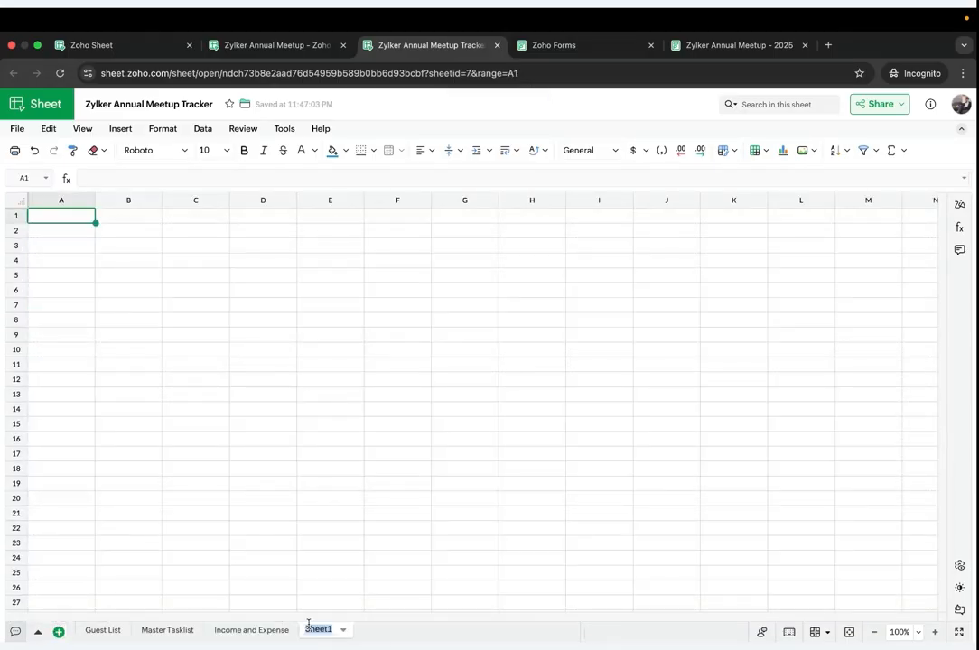
type("Dashboar")
type("d")
key("Return")
Step: Merge cells A1:M1 on the Dashboard sheet and enter the title Zylker Annual Meetup
left_click(865, 221, "shift")
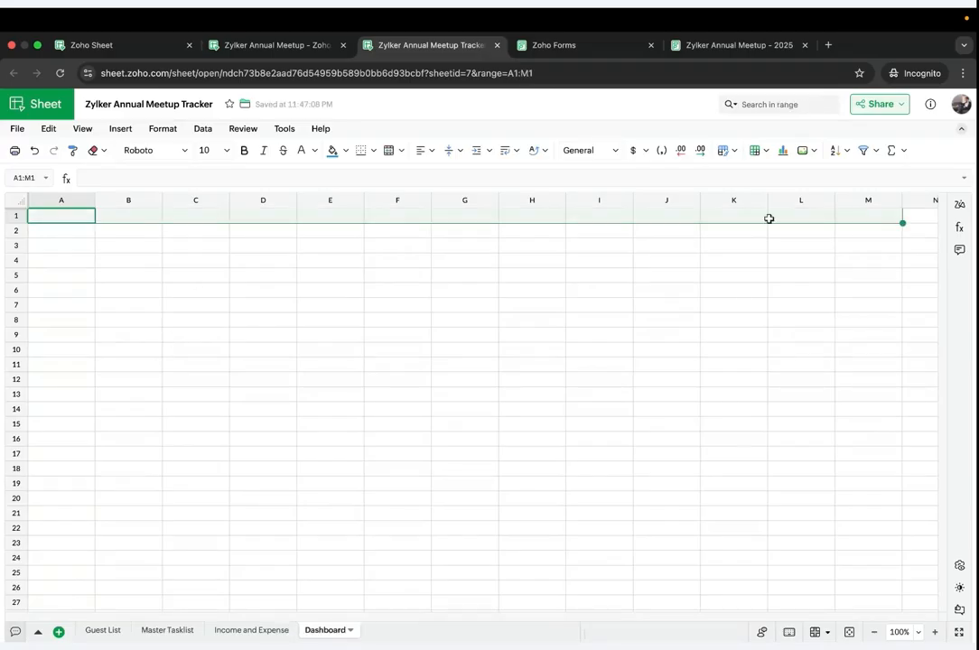
left_click(389, 151)
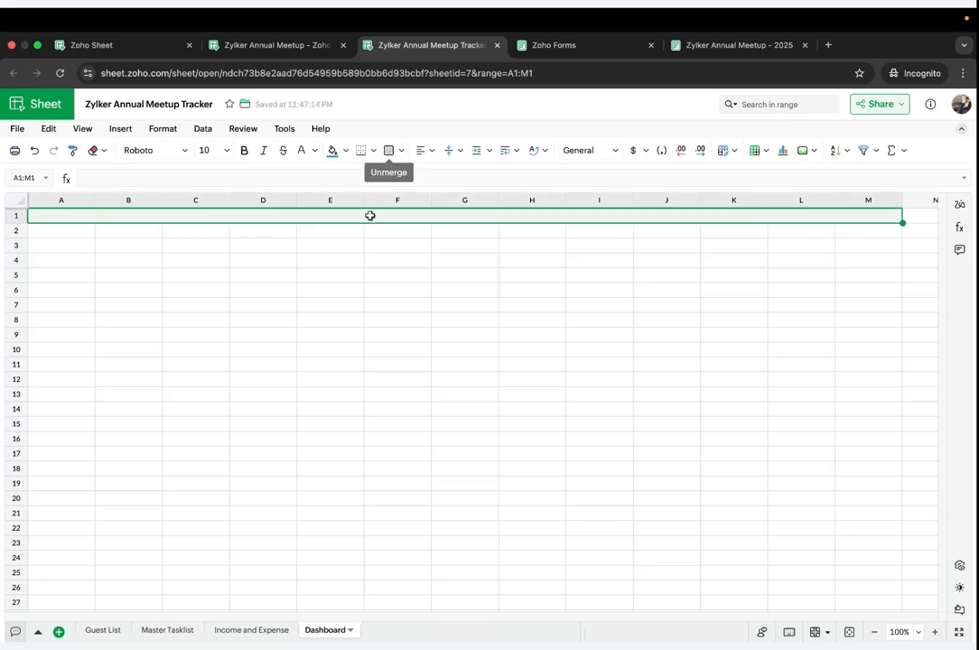
double_click(370, 214)
type("Zylke")
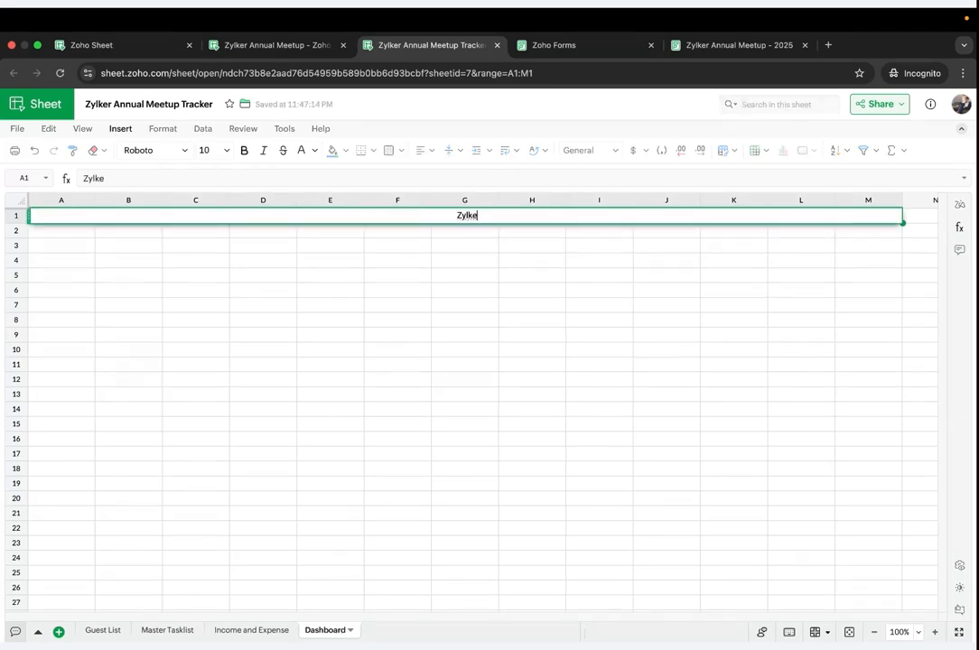
type("r Annual Meetup")
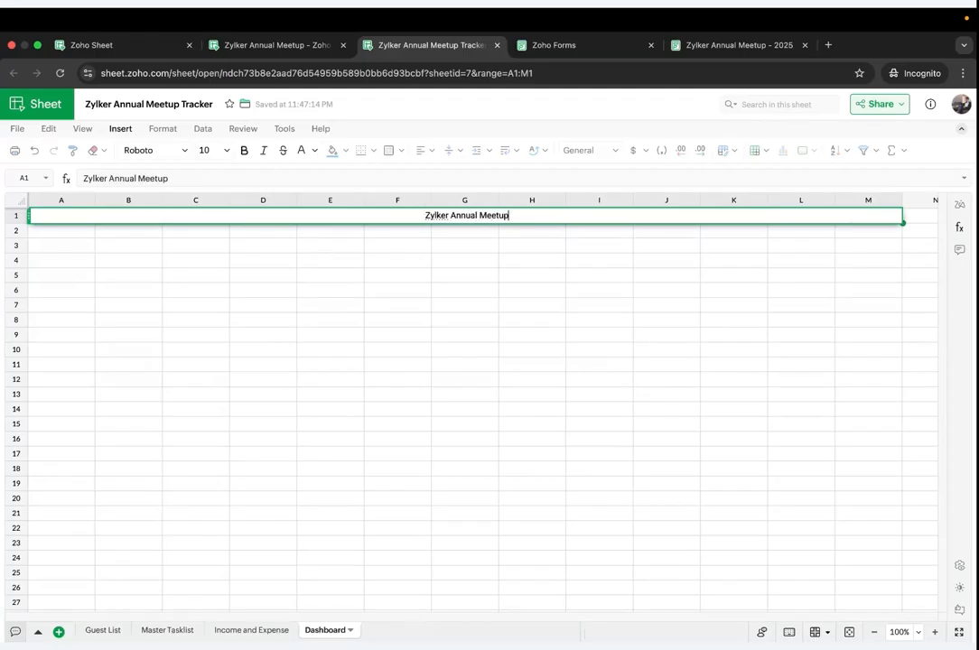
key("Return")
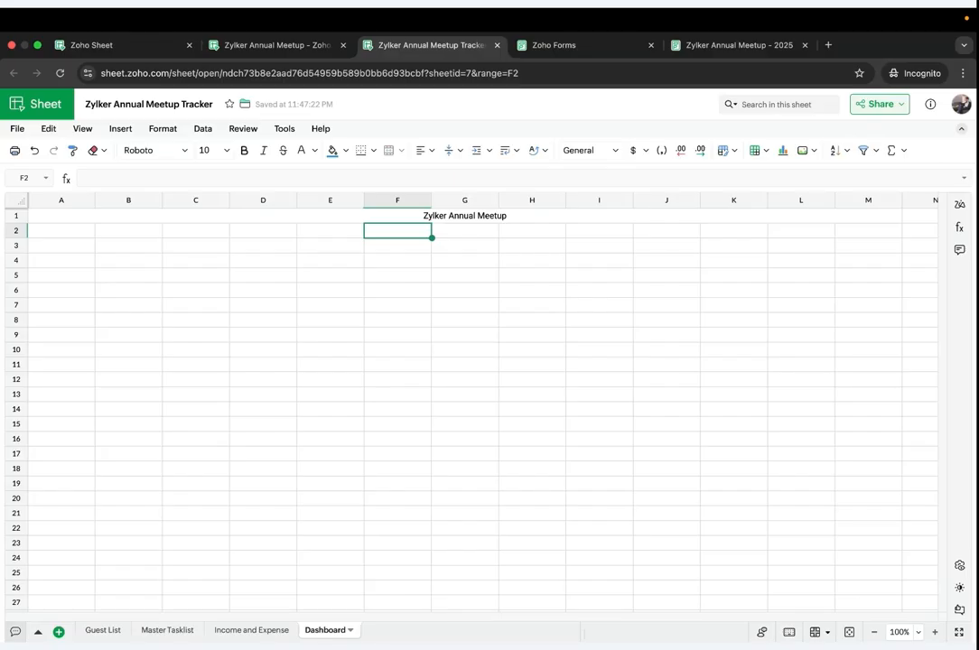
Step: Set the Dashboard title's font size to 16 and give its merged cell a light grey fill
left_click(234, 216)
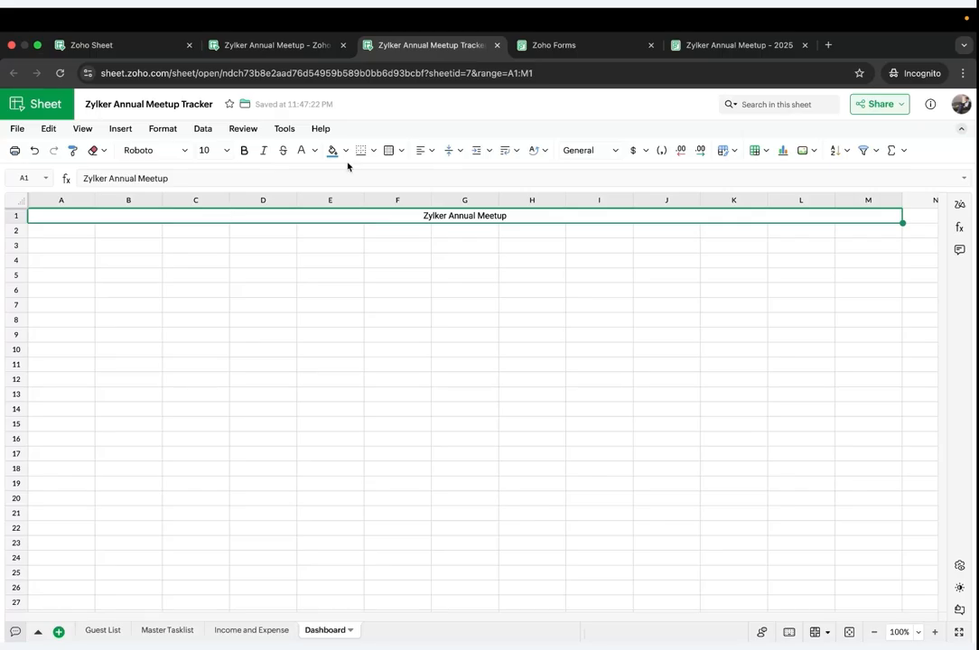
left_click(228, 152)
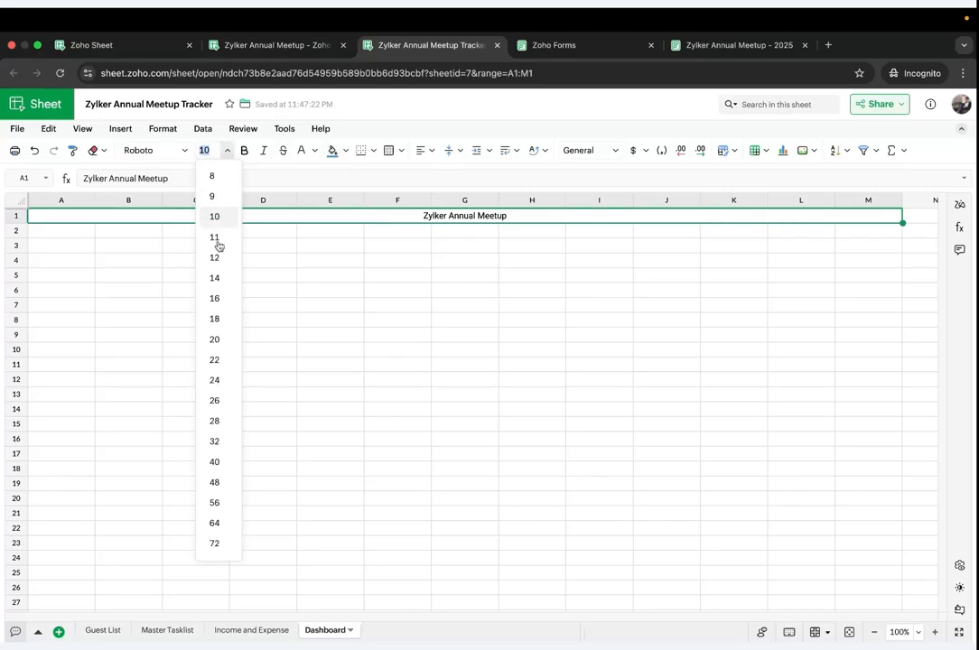
left_click(221, 301)
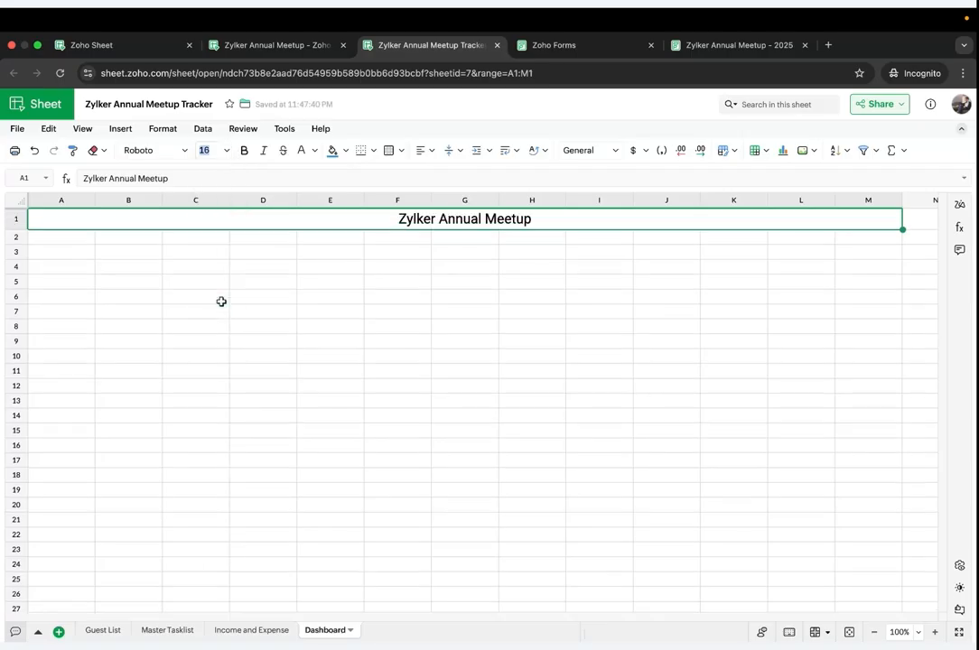
left_click(344, 151)
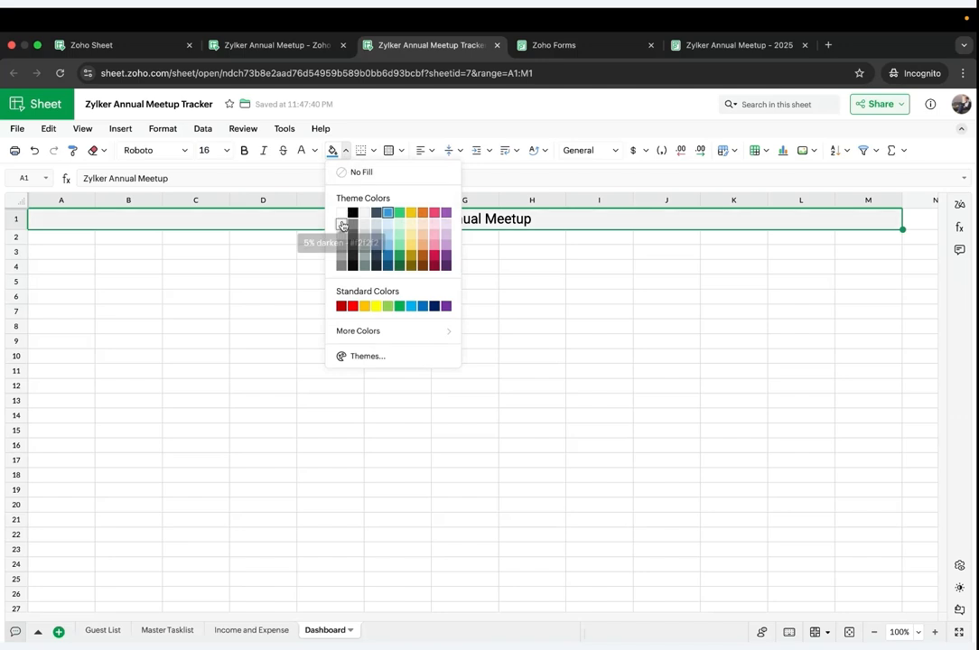
left_click(342, 235)
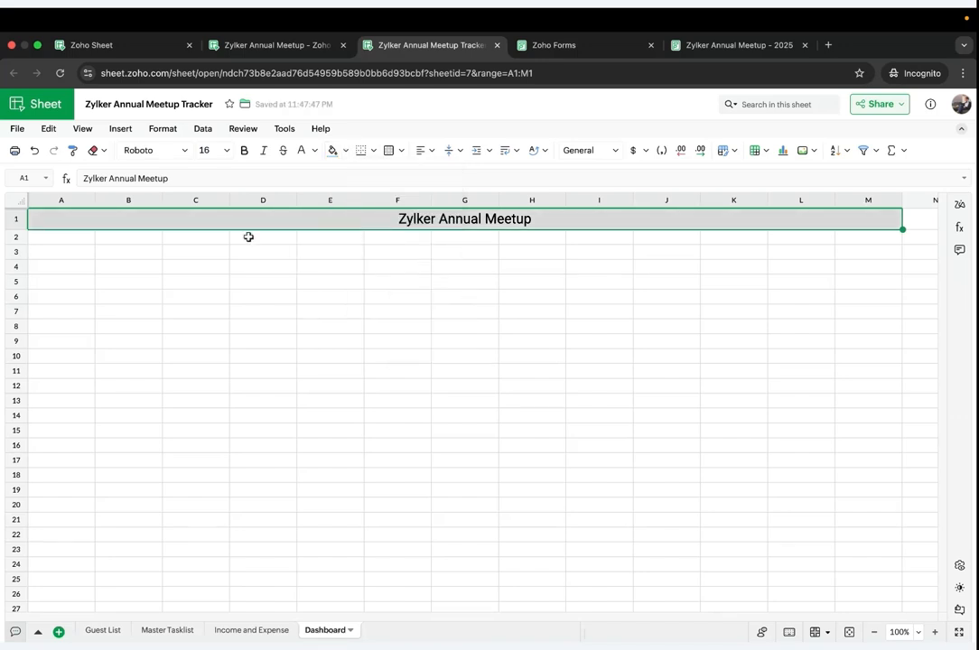
Step: Merge cells A3:B3 into a card heading cell and A4:B6 into one value cell beneath it
left_click(74, 252)
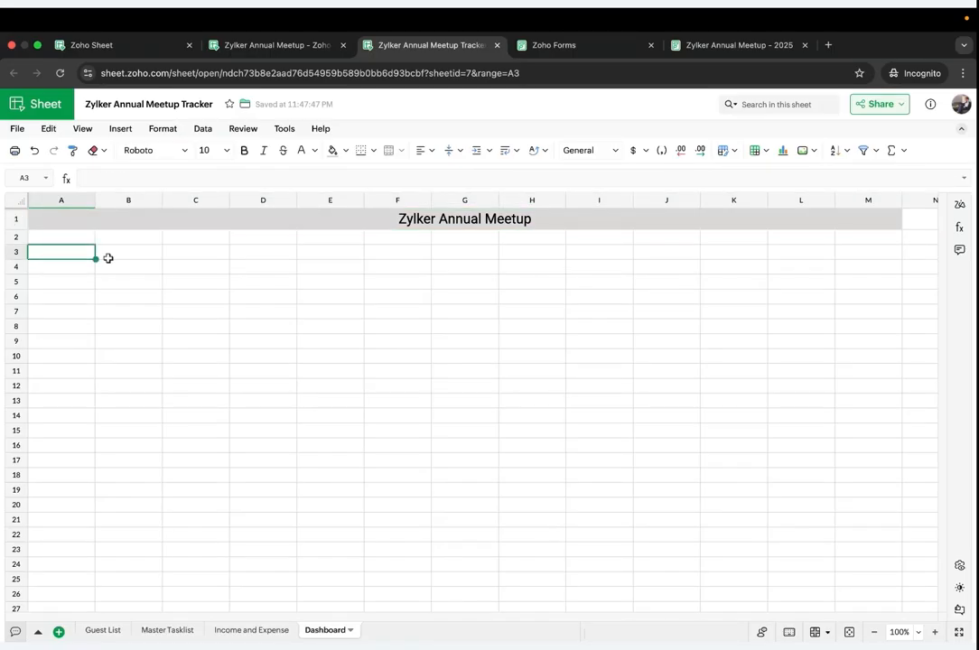
left_click(107, 256, "shift")
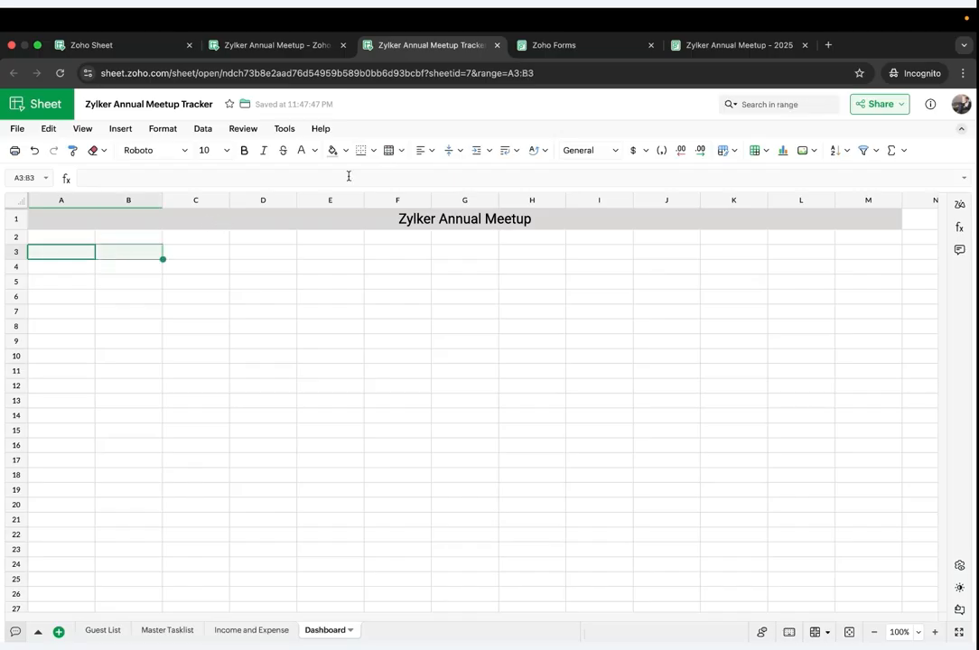
left_click(389, 150)
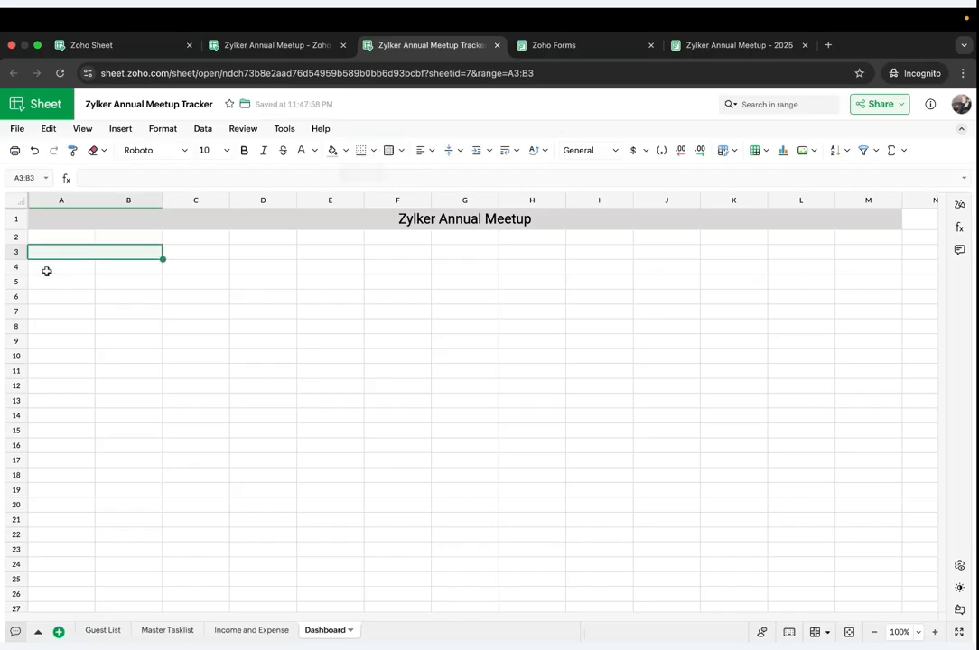
left_click(47, 270)
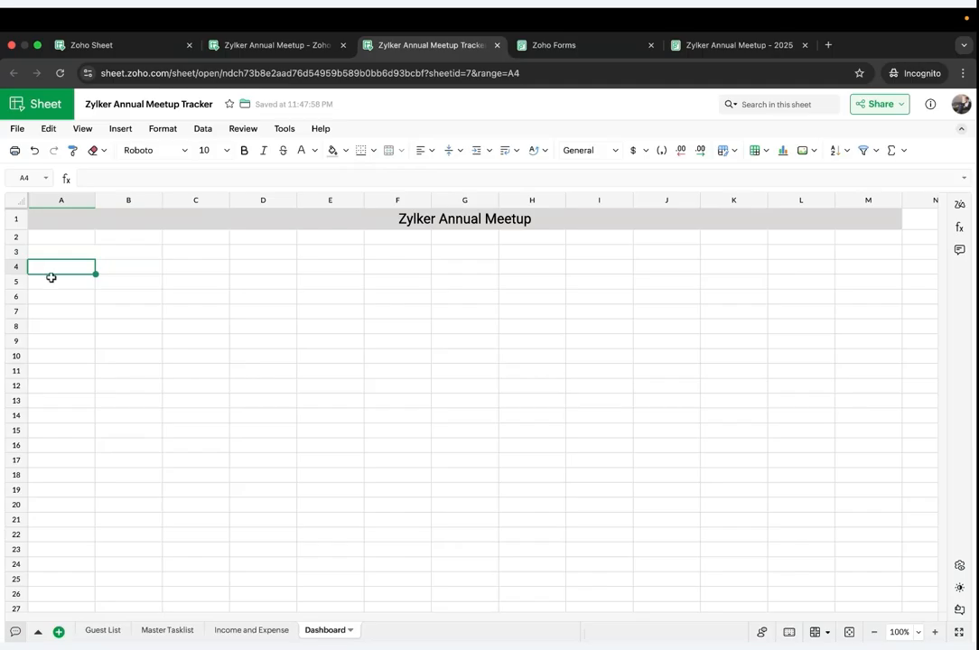
left_click(130, 302, "shift")
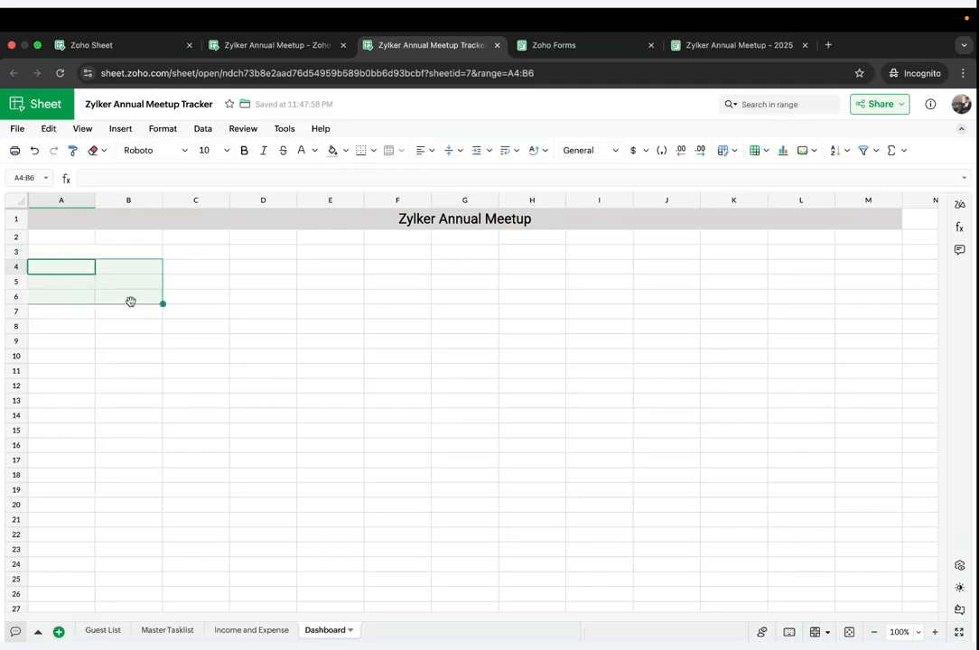
left_click(389, 150)
Step: Fill the merged card cells A3:B6 with the same light grey as the title
left_click(105, 252)
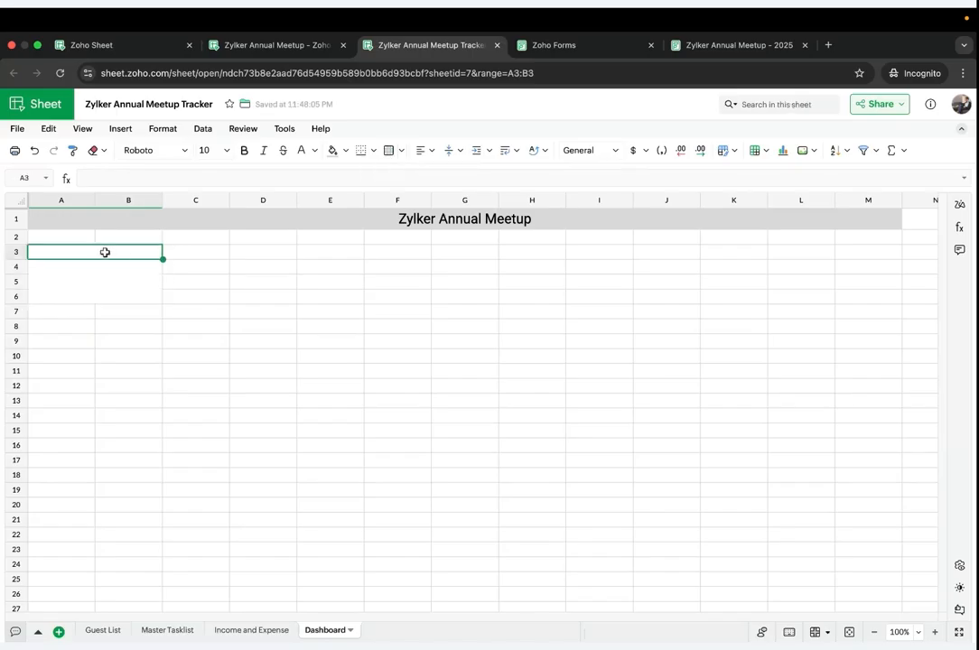
left_click(109, 285, "shift")
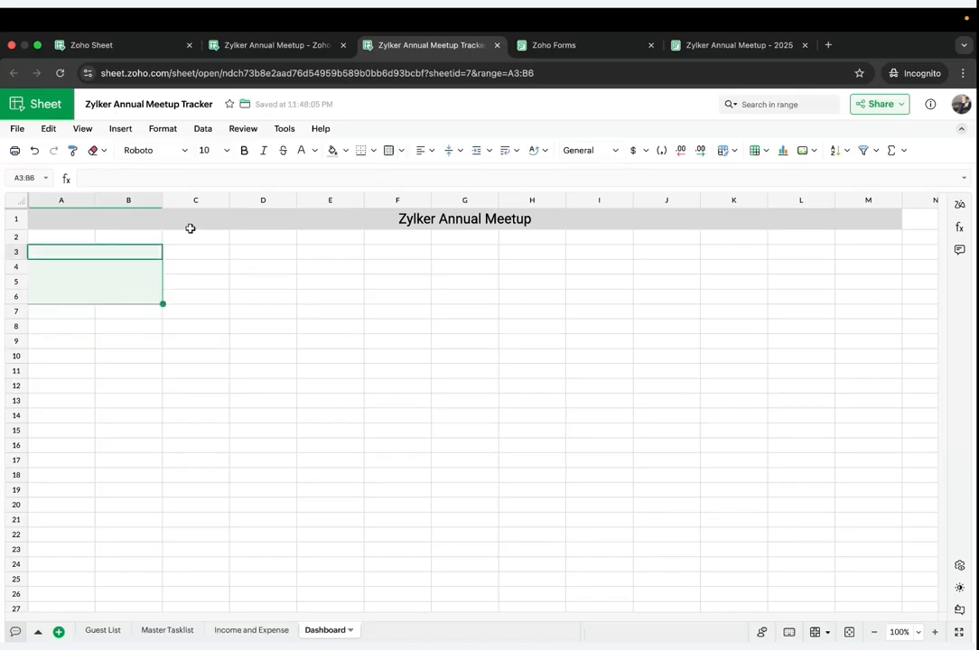
left_click(333, 159)
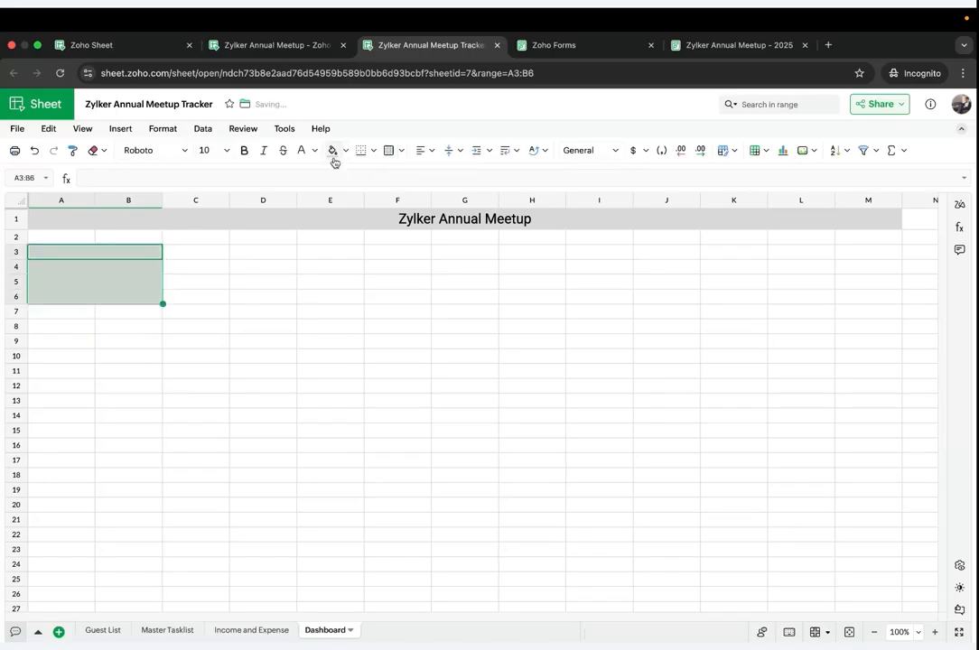
Step: Use Format Painter to copy the formatting of A3:B6 to the blocks starting at A8, A13 and A18
left_click(63, 296)
left_click(43, 254)
left_click(51, 271, "shift")
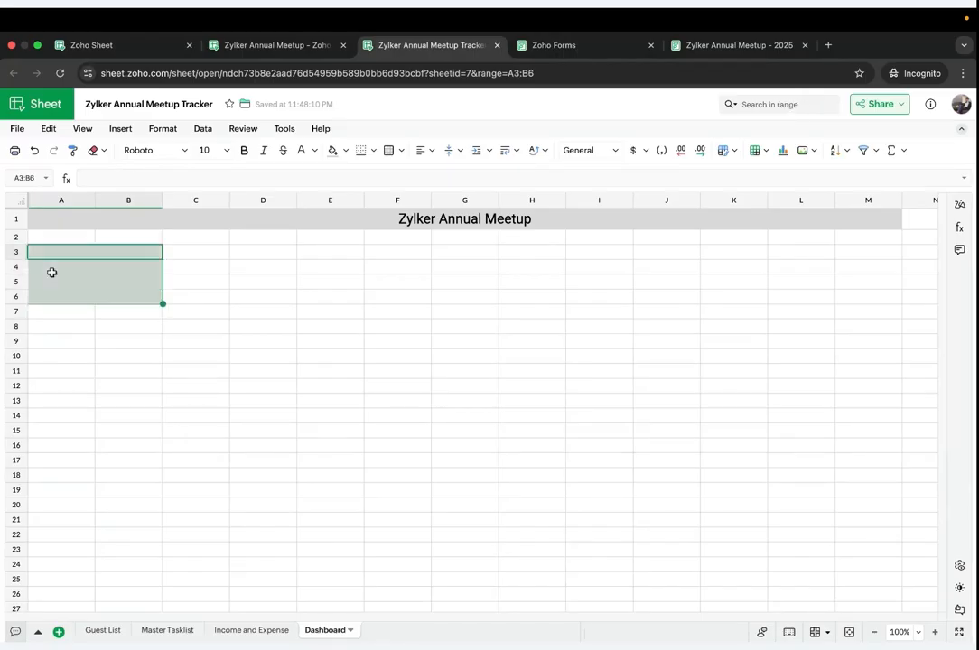
left_click(73, 150)
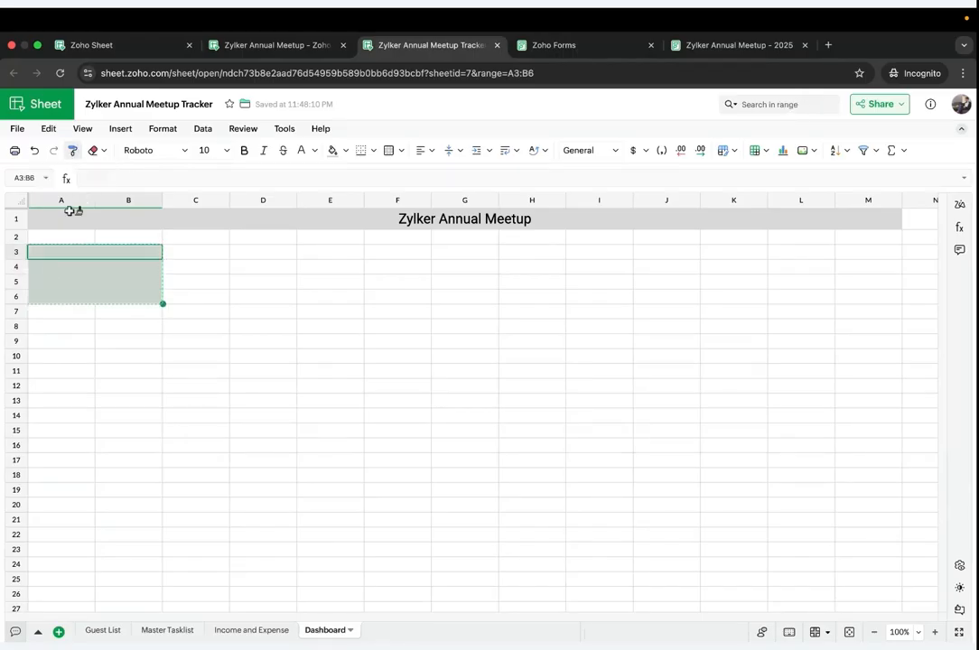
left_click(64, 327)
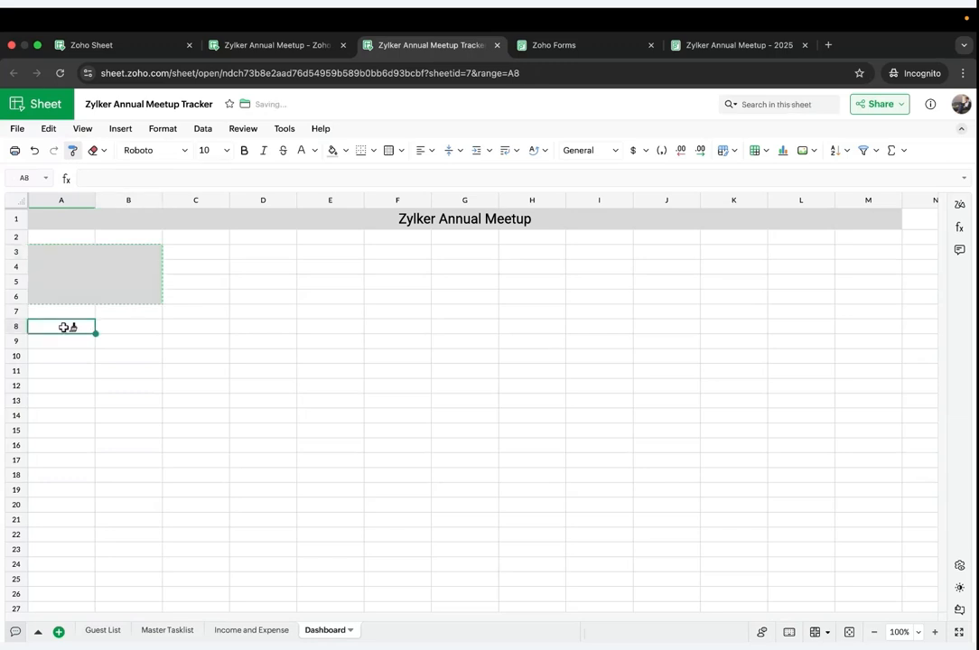
left_click(58, 401)
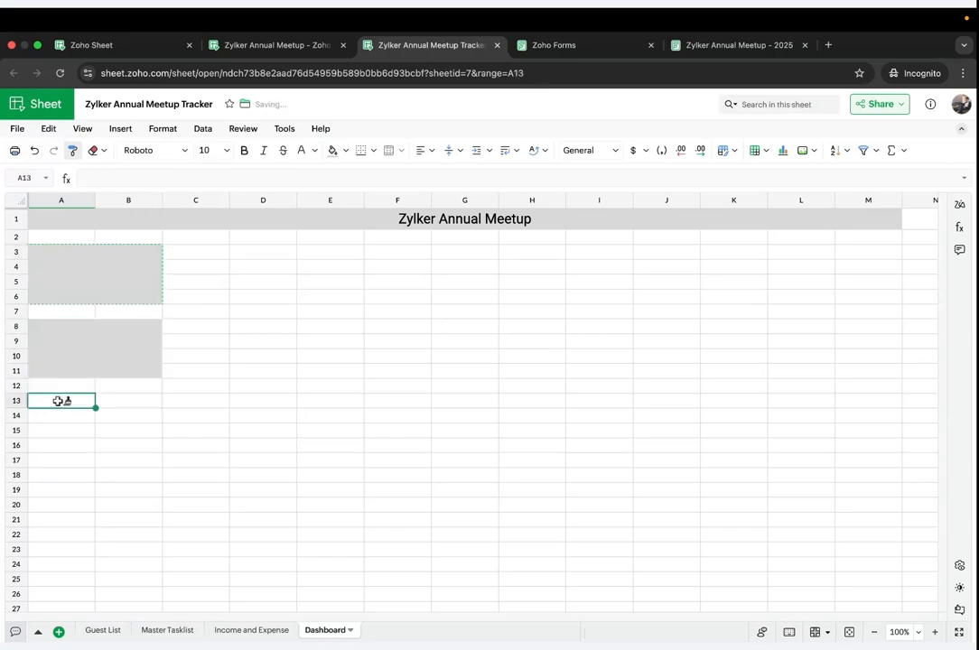
left_click(55, 475)
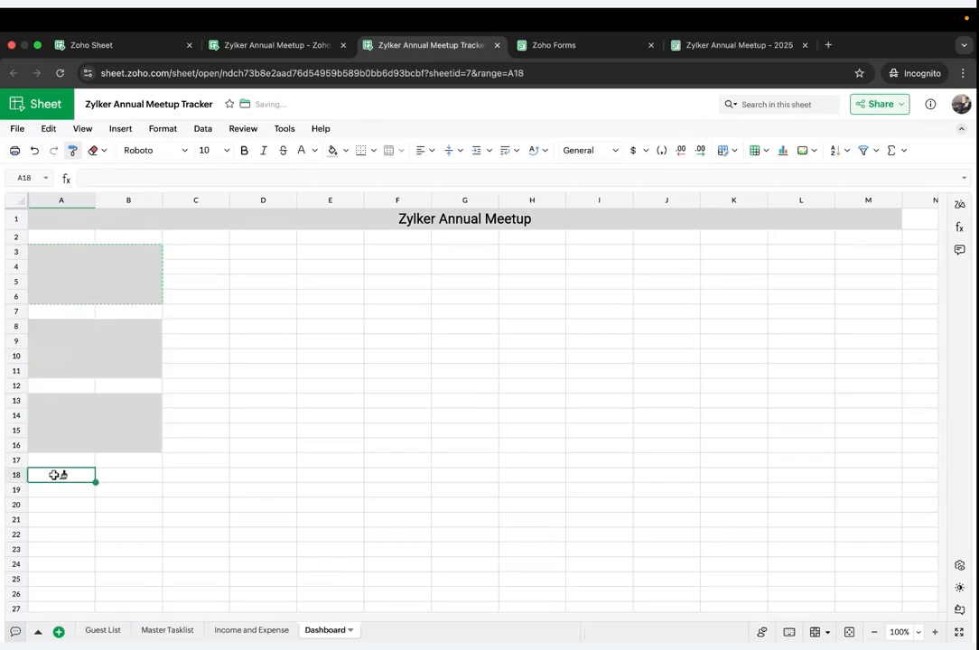
Step: Paint the same block formatting onto columns D:E, starting at D3, D8, D13 and D18
left_click(247, 253)
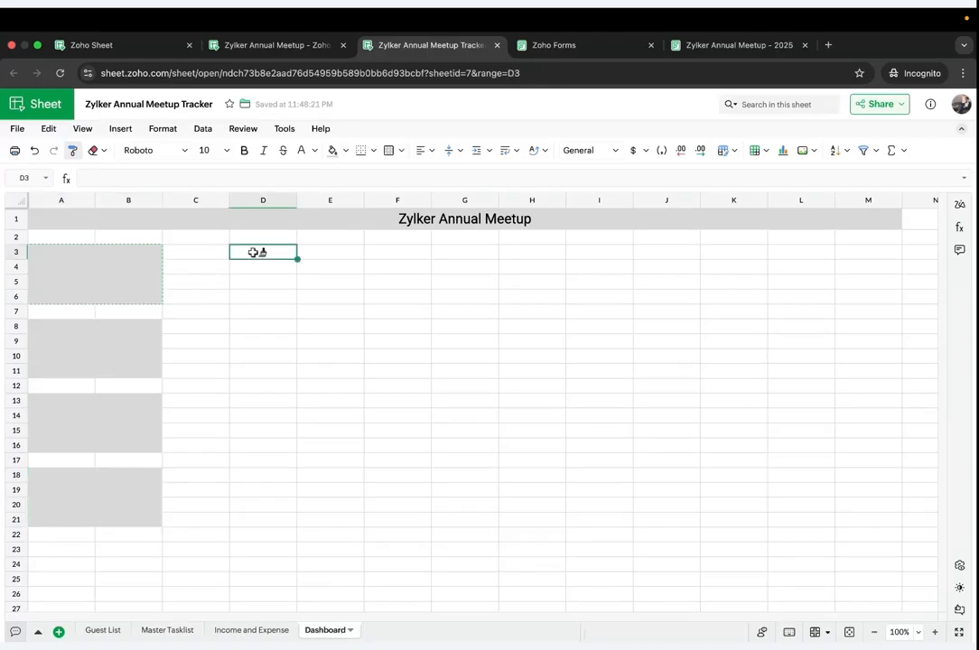
left_click(247, 322)
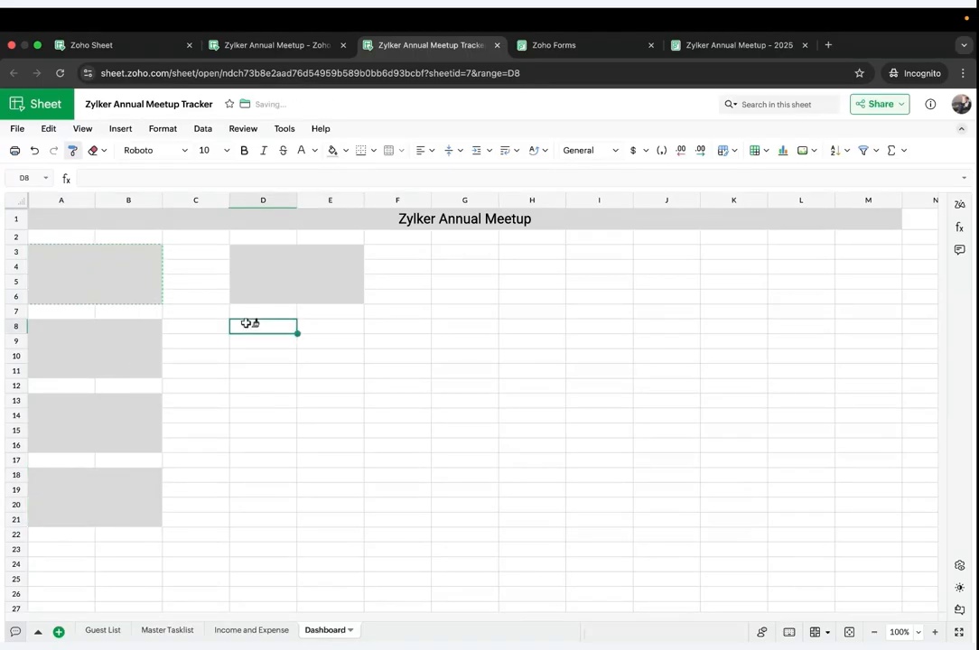
left_click(242, 400)
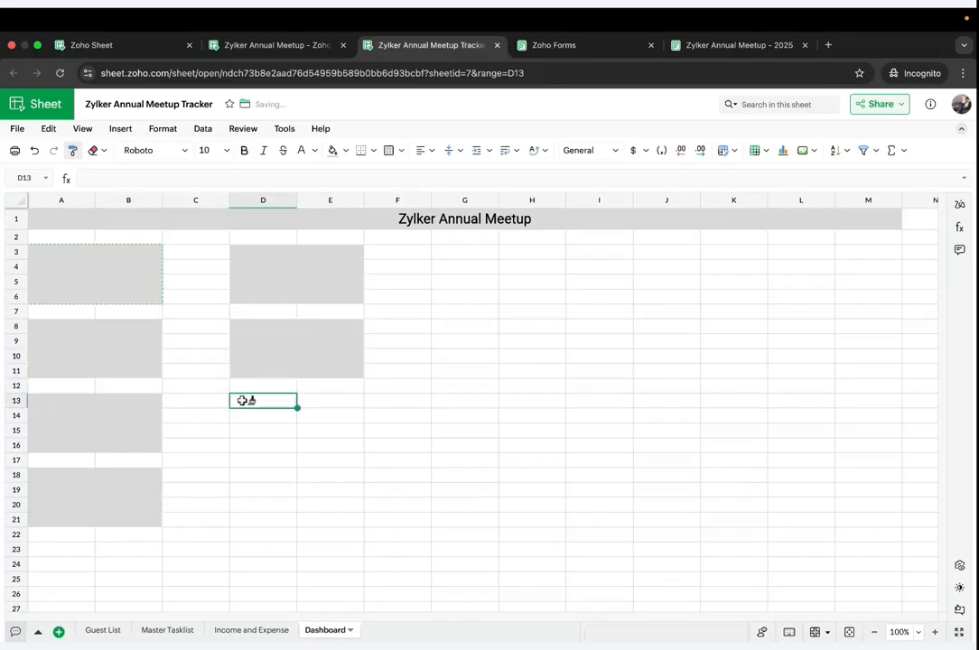
left_click(246, 475)
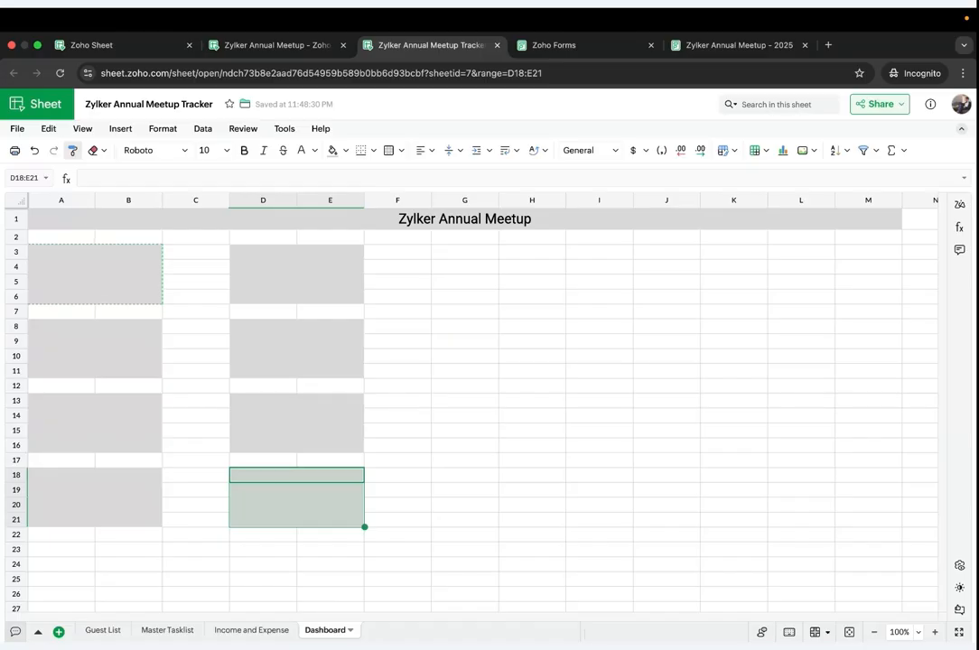
key("Escape")
Step: Narrow column C to a slim gap between the grey blocks and make row 2 slightly taller
left_click_drag(231, 199, 179, 198)
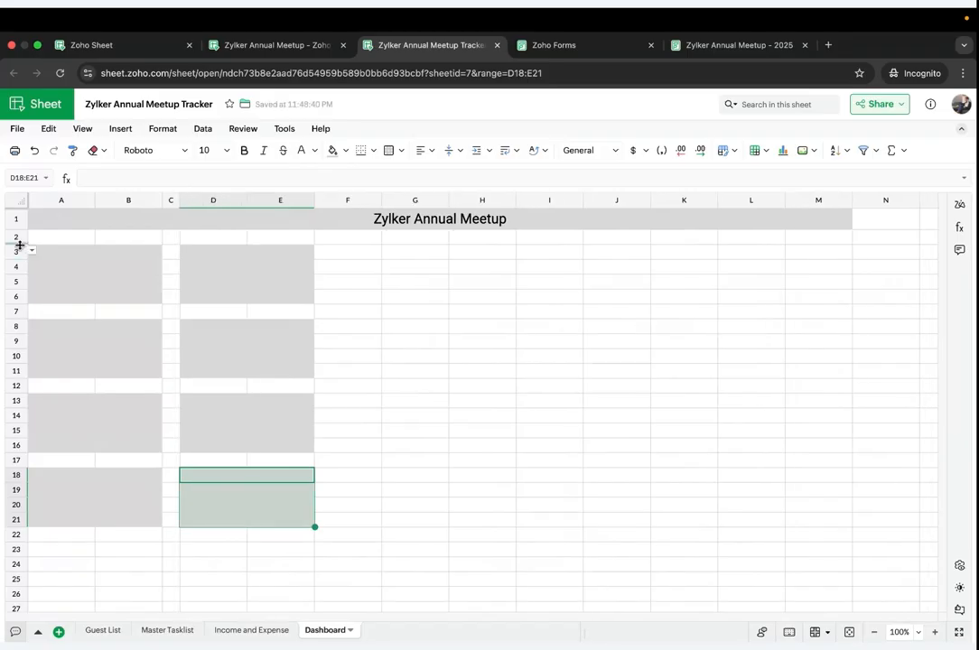
left_click_drag(18, 245, 19, 251)
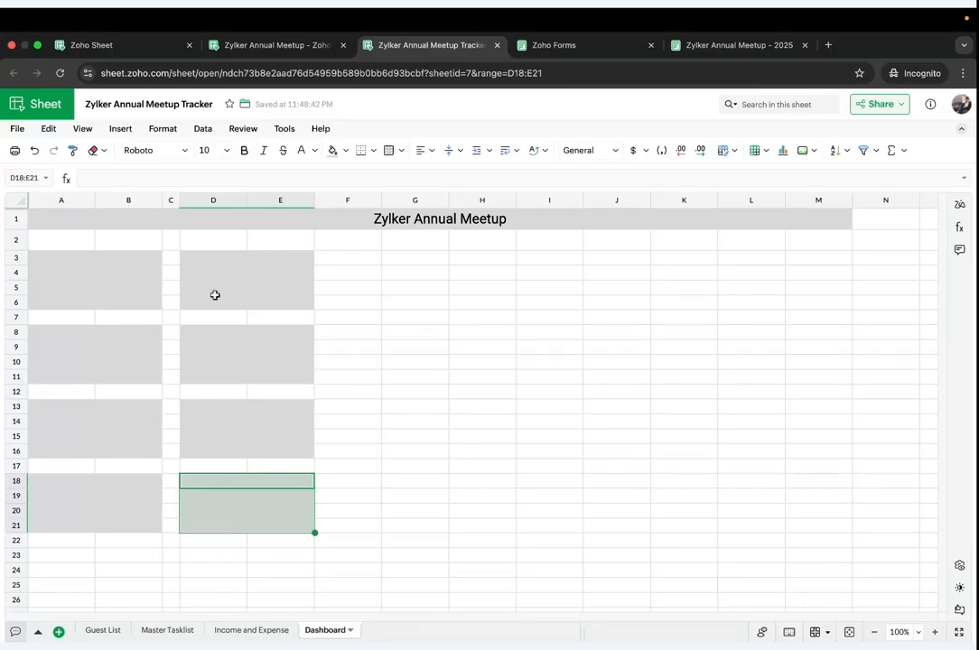
Step: Label the first block "Event Date" in A3 and enter the date 31 Oct,2025 in A4
left_click(82, 260)
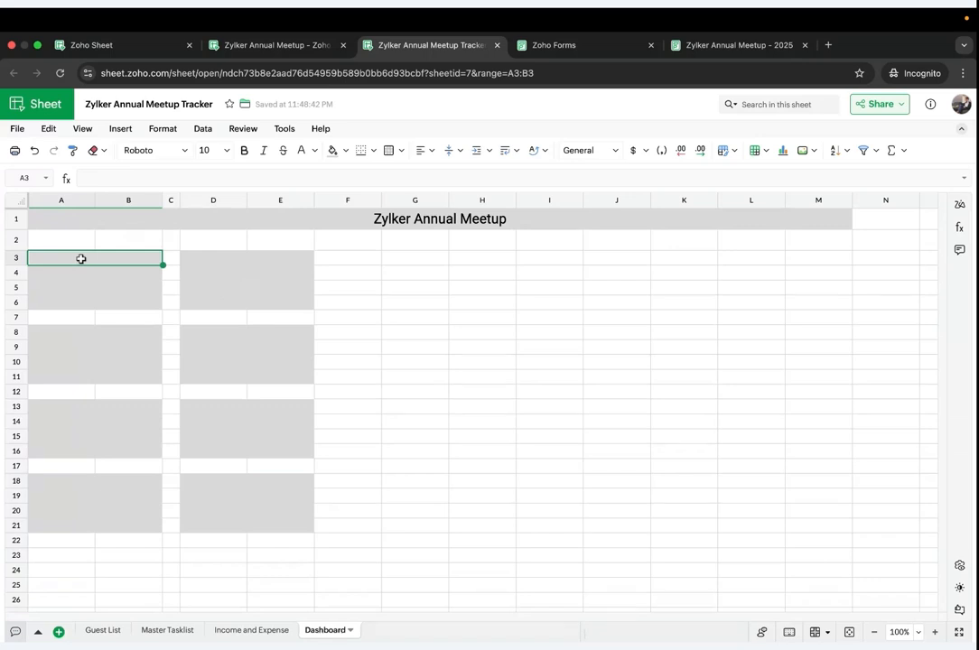
double_click(81, 259)
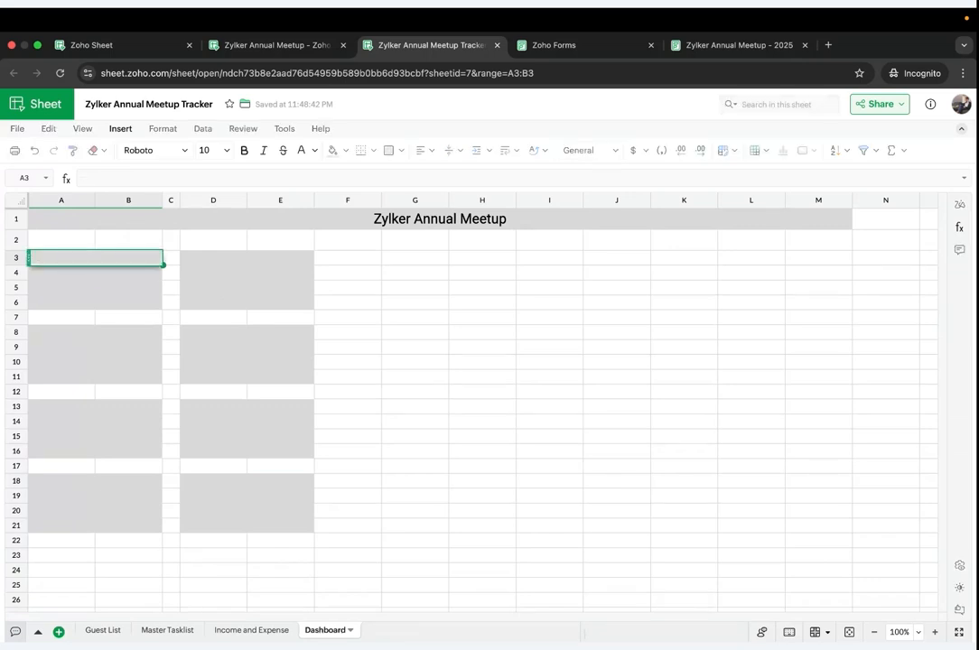
type("Event Date")
key("Return")
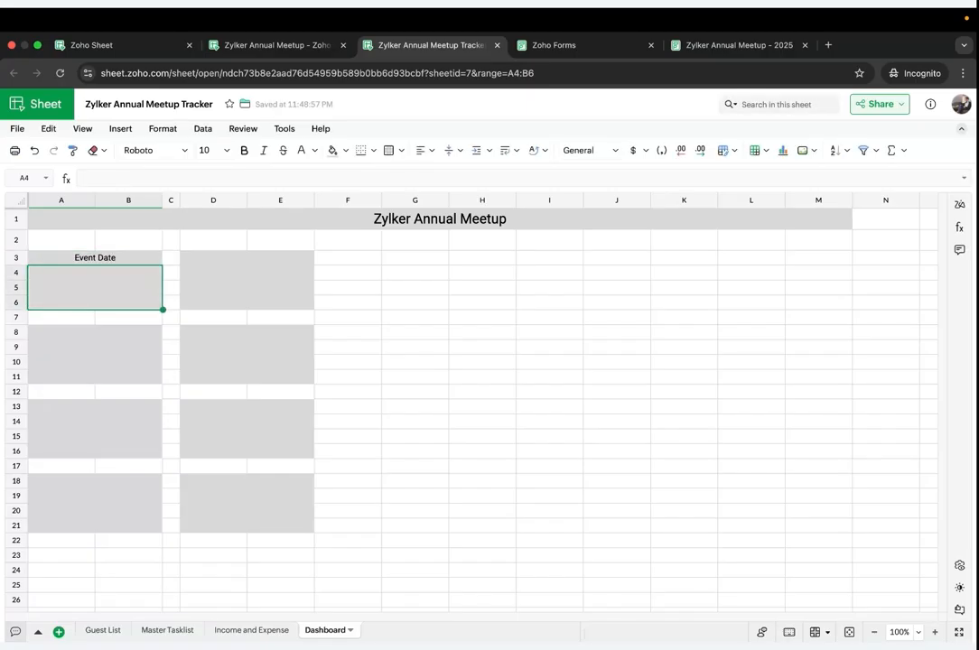
type("31")
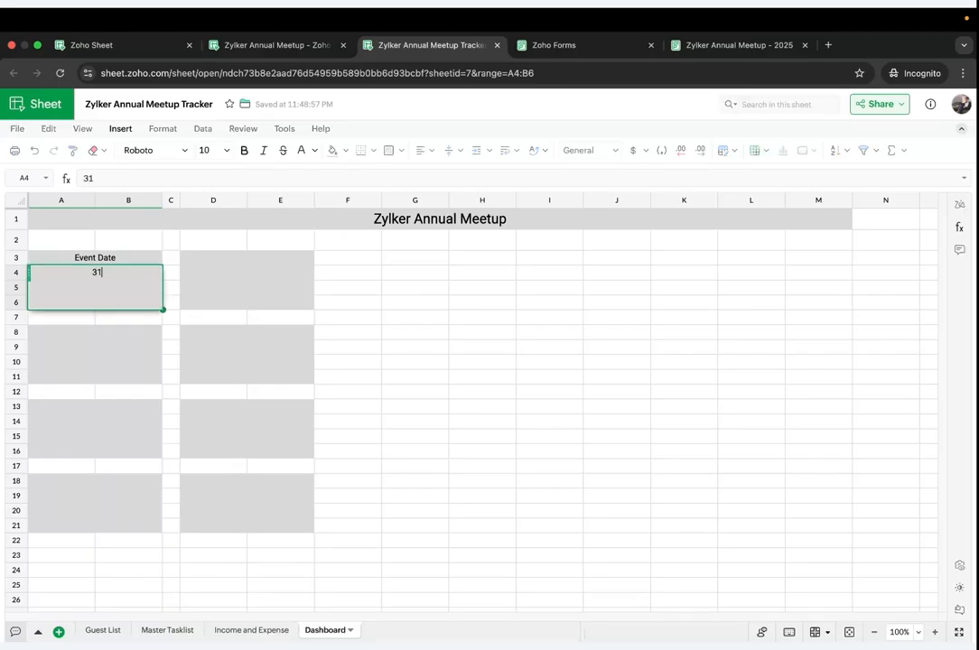
type(" Oct,2025")
key("Return")
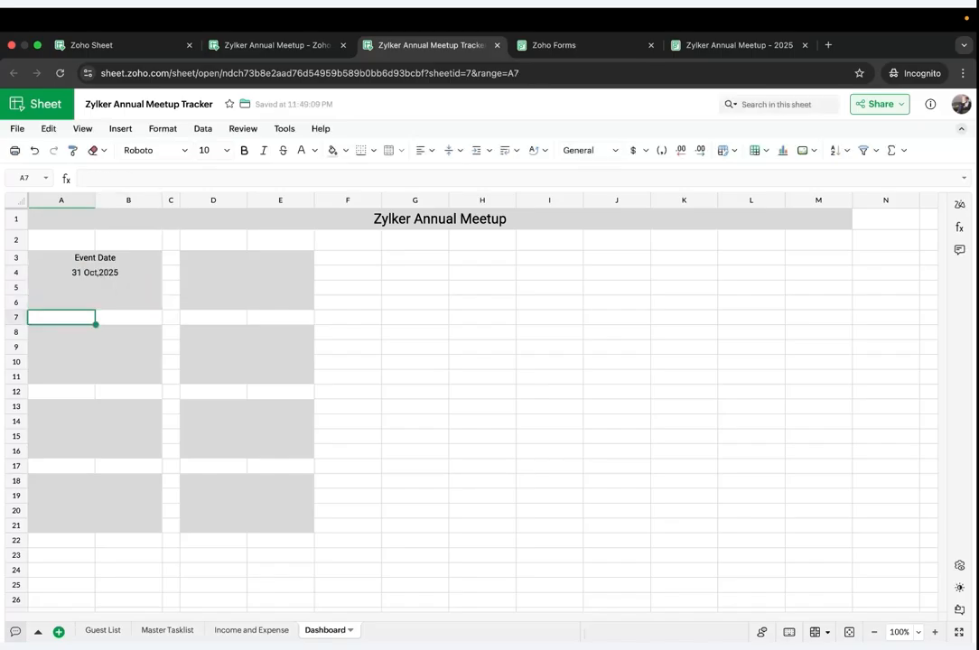
Step: Format the event date in A4 with the d-MMM-yyyy date format
left_click(91, 284)
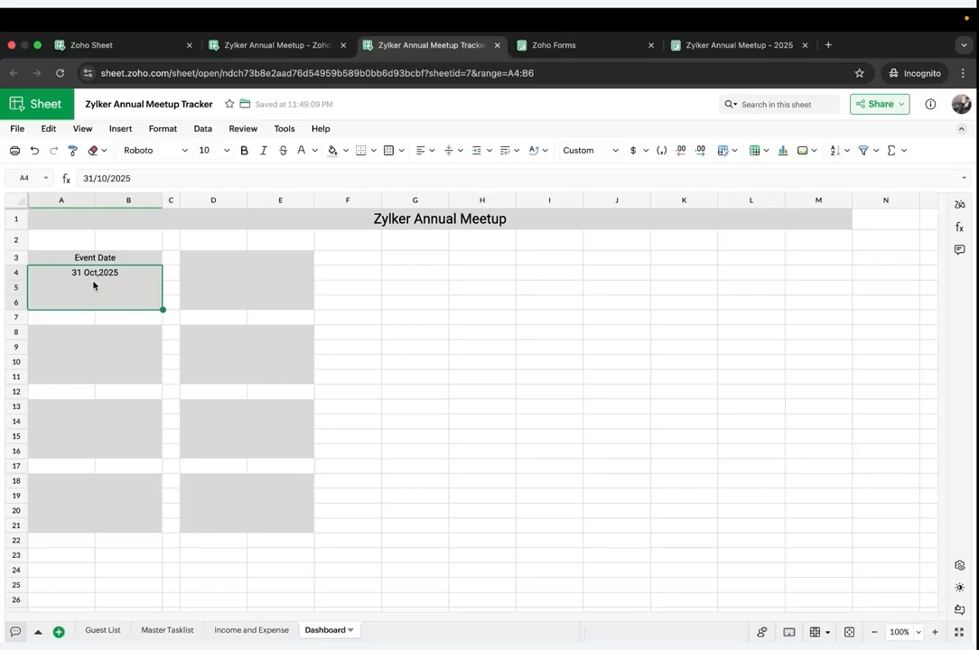
left_click(617, 151)
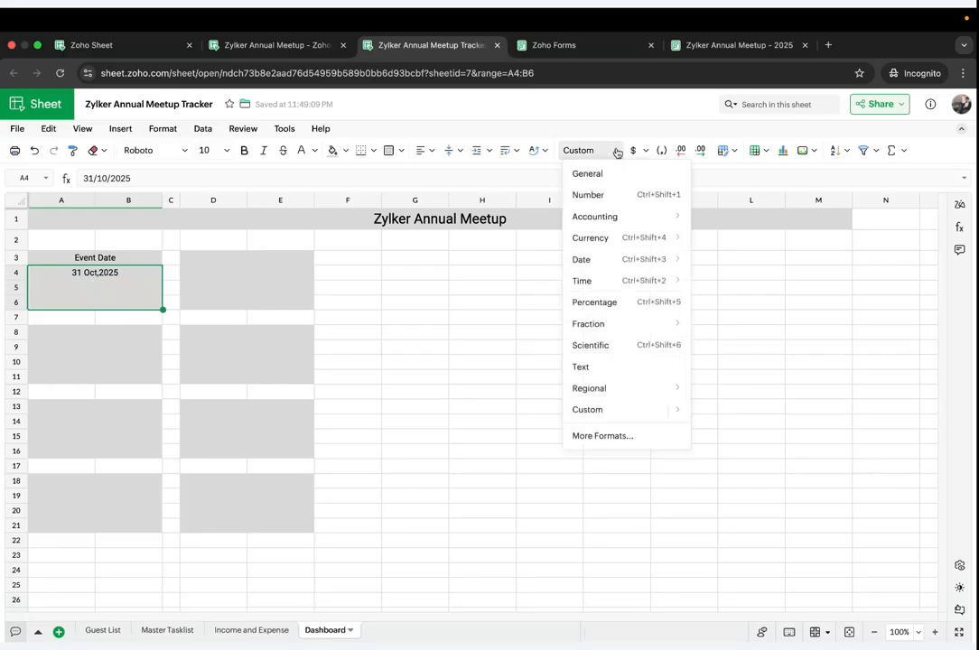
mouse_move(603, 261)
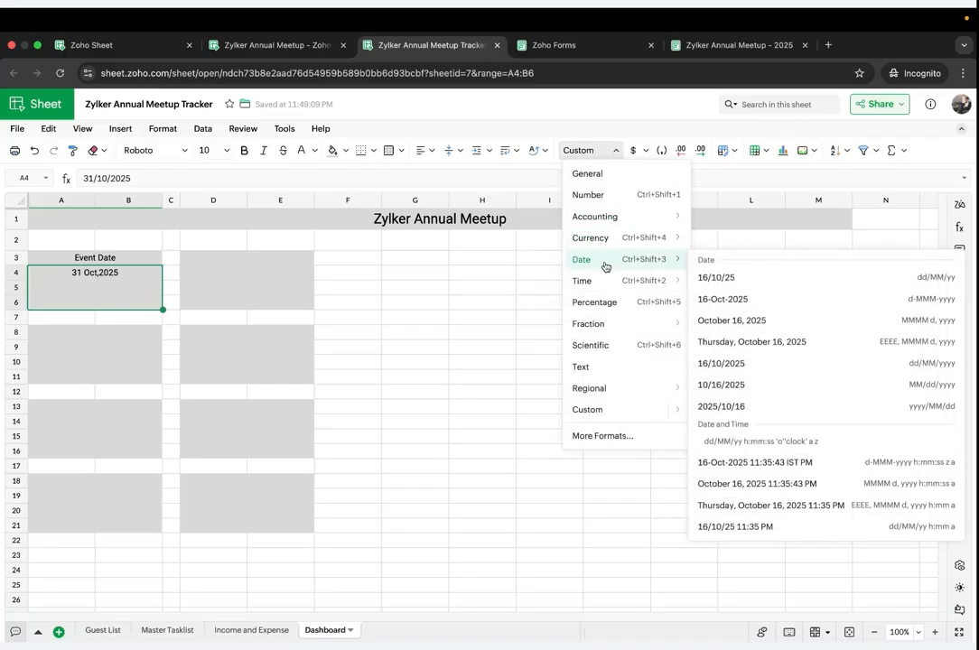
left_click(712, 312)
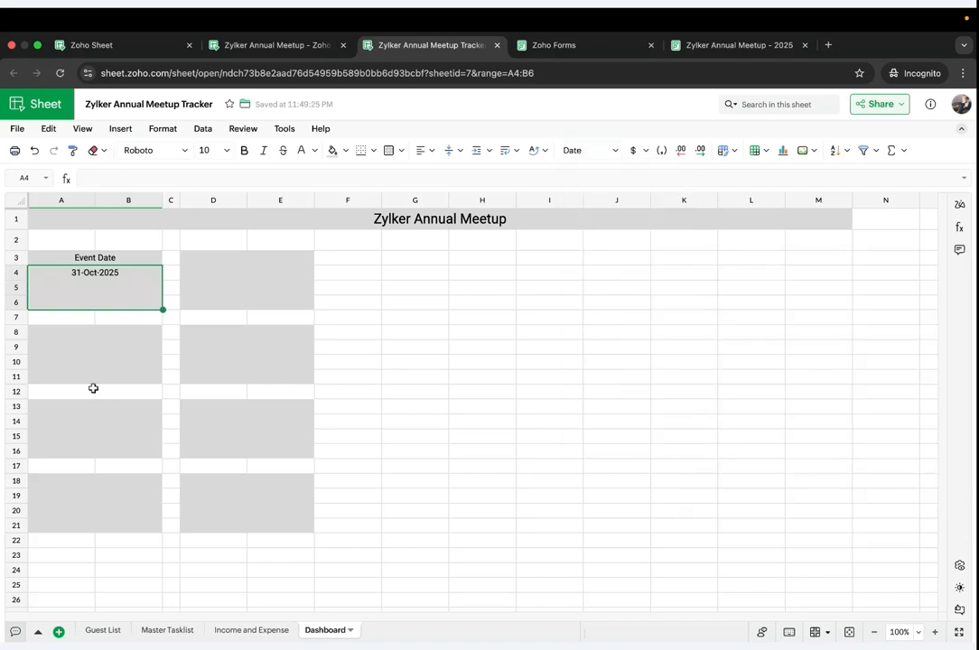
Step: Enter the label "Days Until Event" in A8, the header cell of the second block
left_click(91, 357)
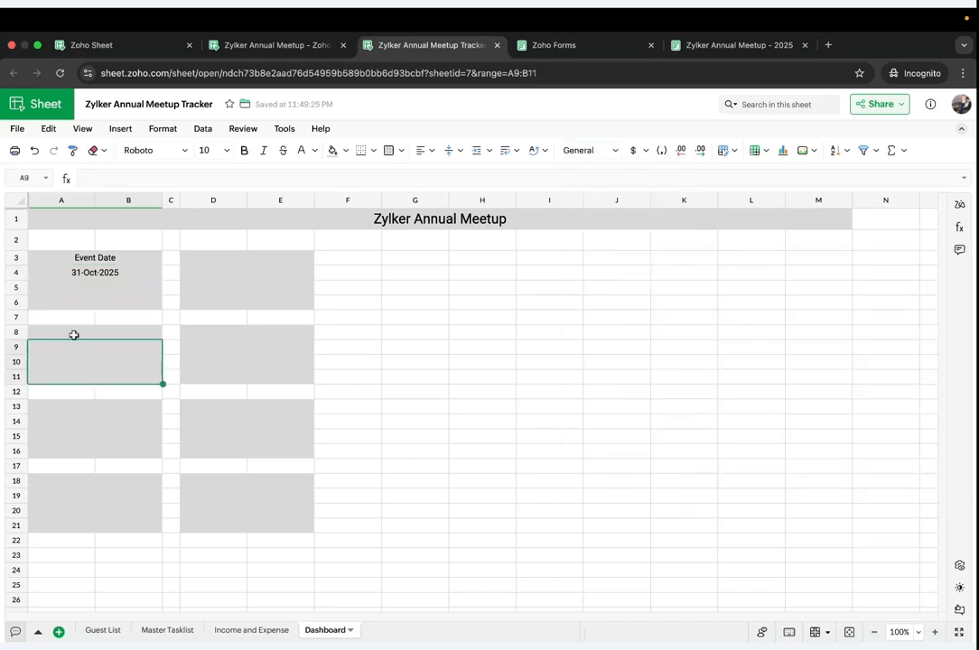
left_click(74, 335)
type("Day")
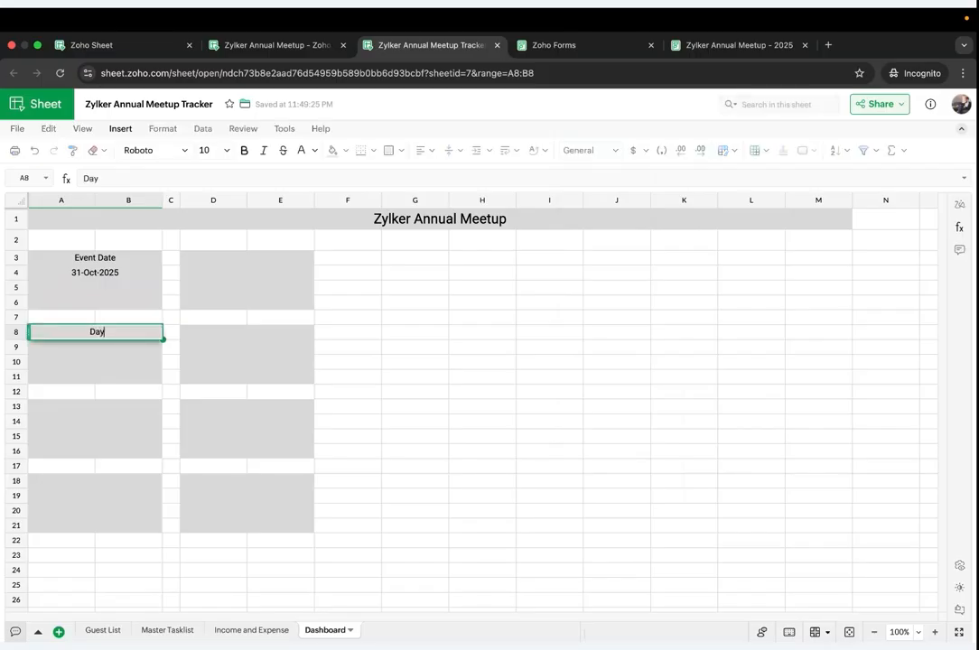
type("s Until Event")
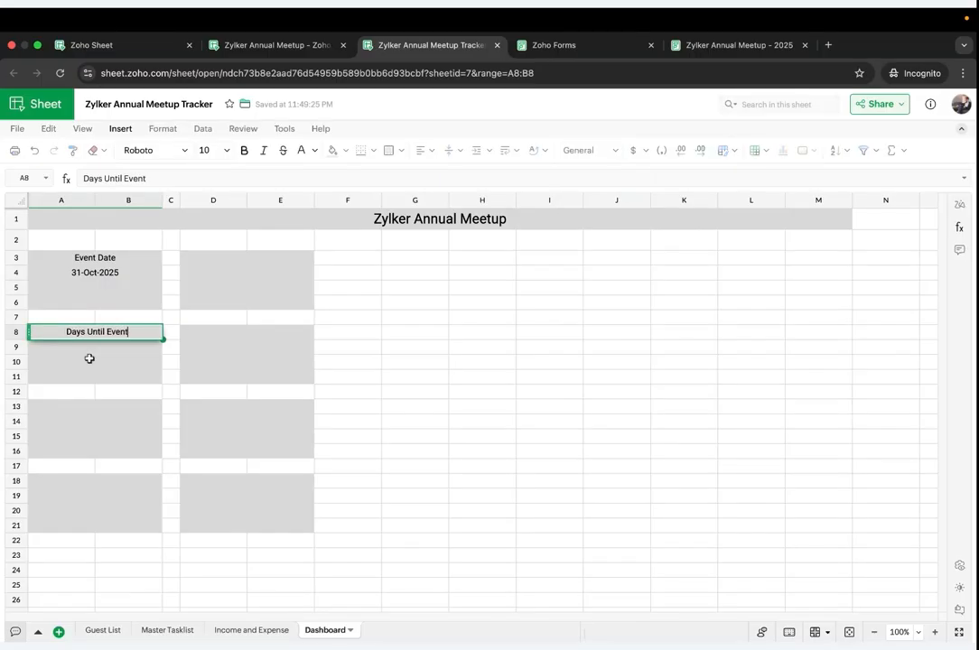
key("Return")
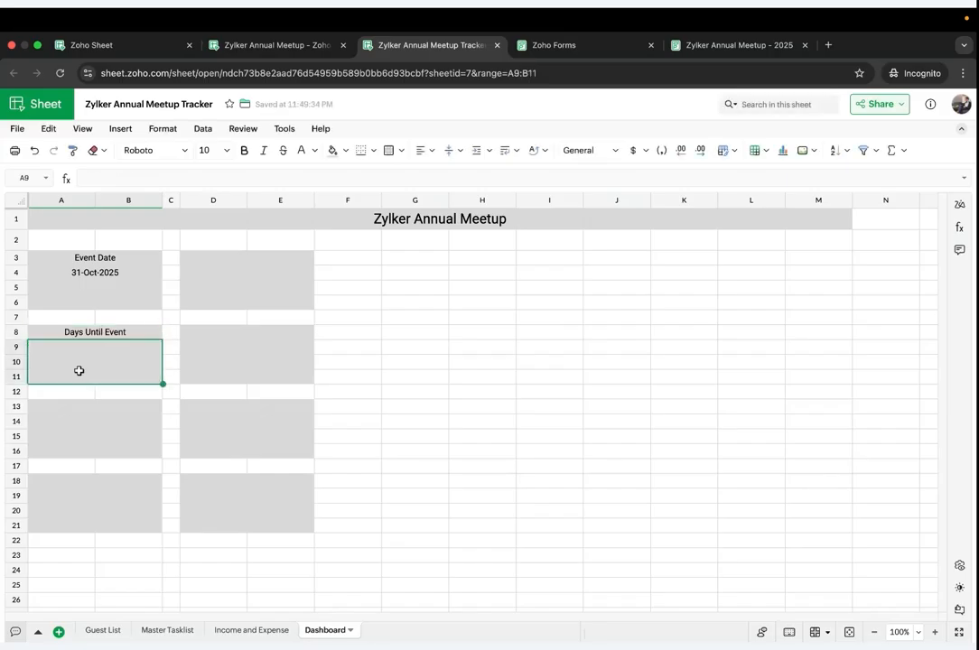
Step: Enter the formula =A4-TODAY() in A9 to calculate the days remaining until the event
type("=")
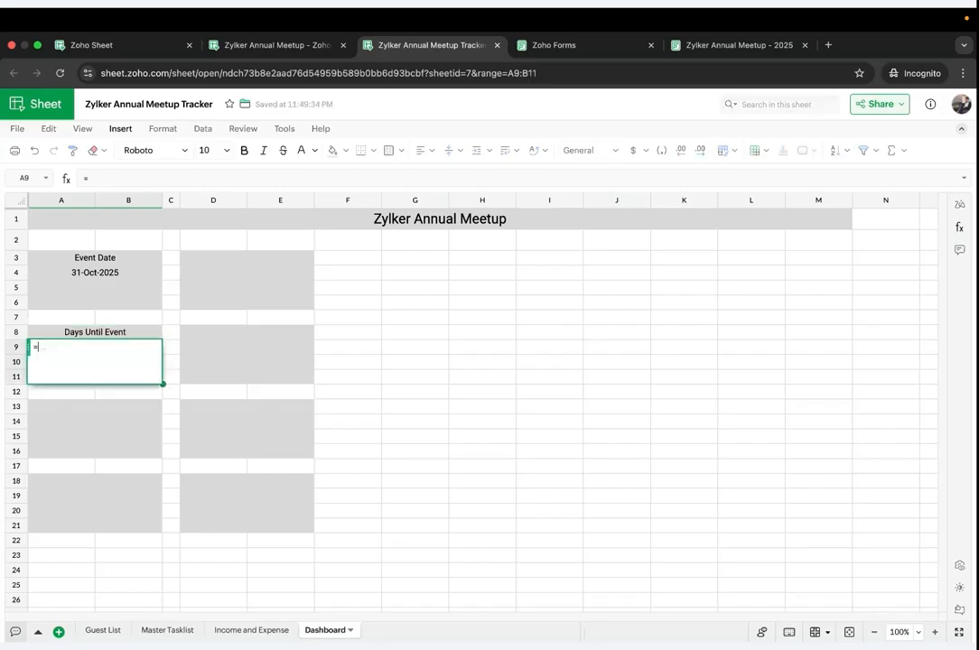
left_click(78, 285)
type("-")
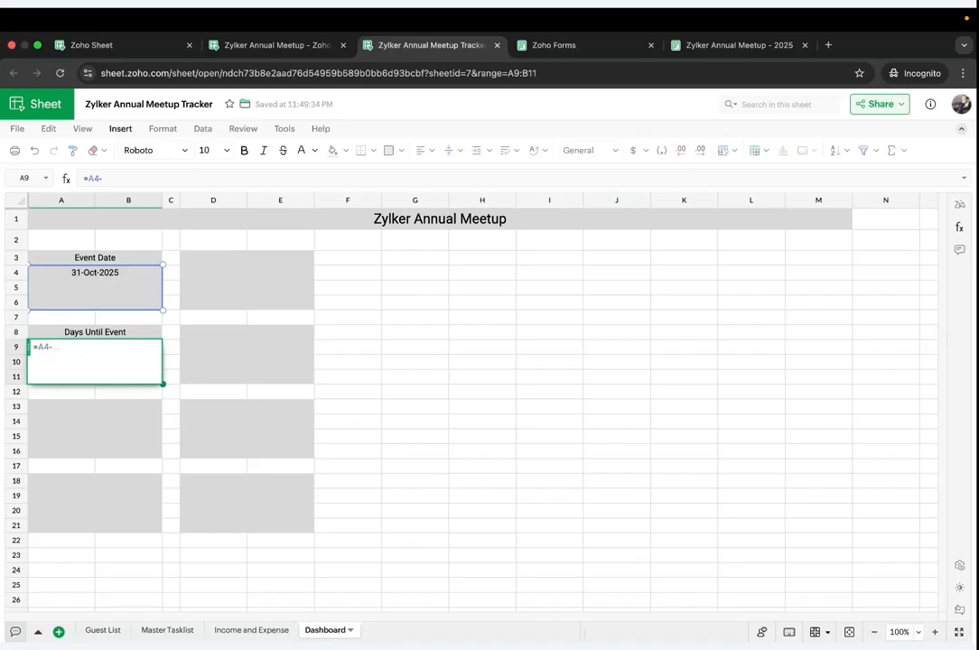
type("tod")
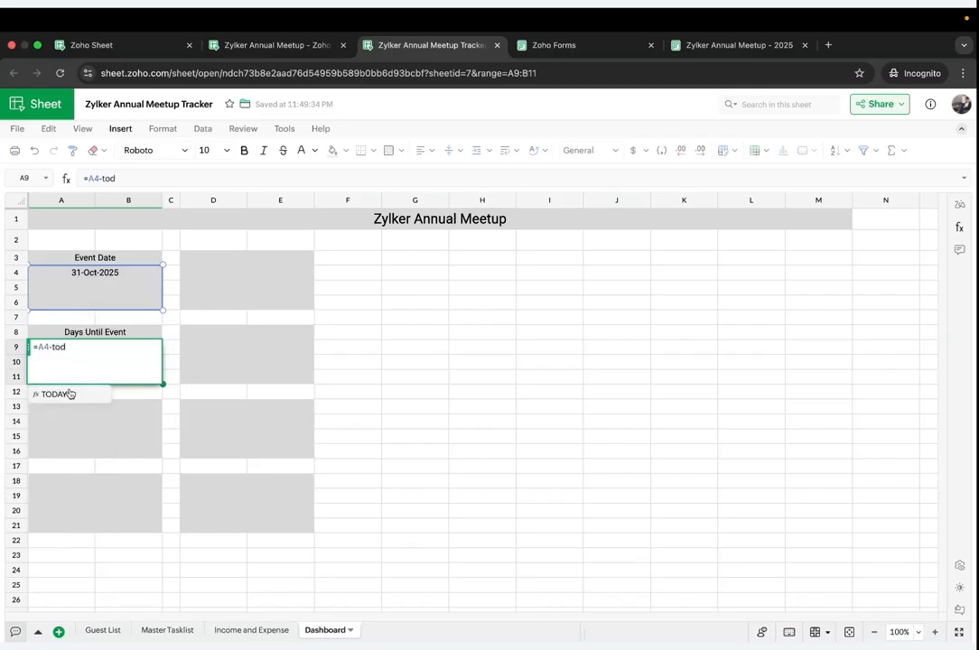
left_click(70, 393)
key("Return")
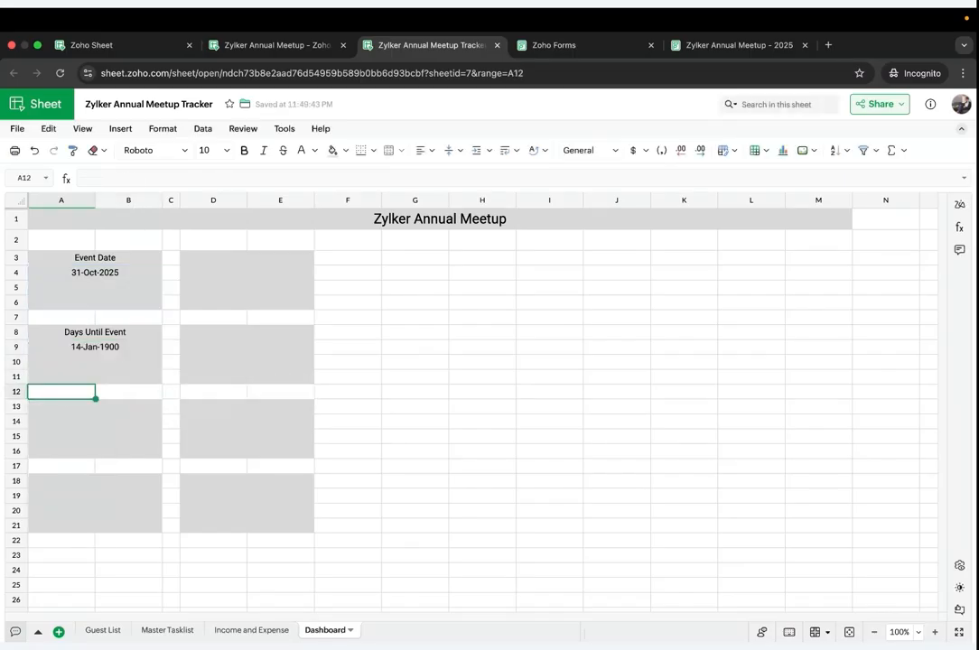
Step: Format the days-remaining result in A9 as a Number without decimal places
left_click(55, 354)
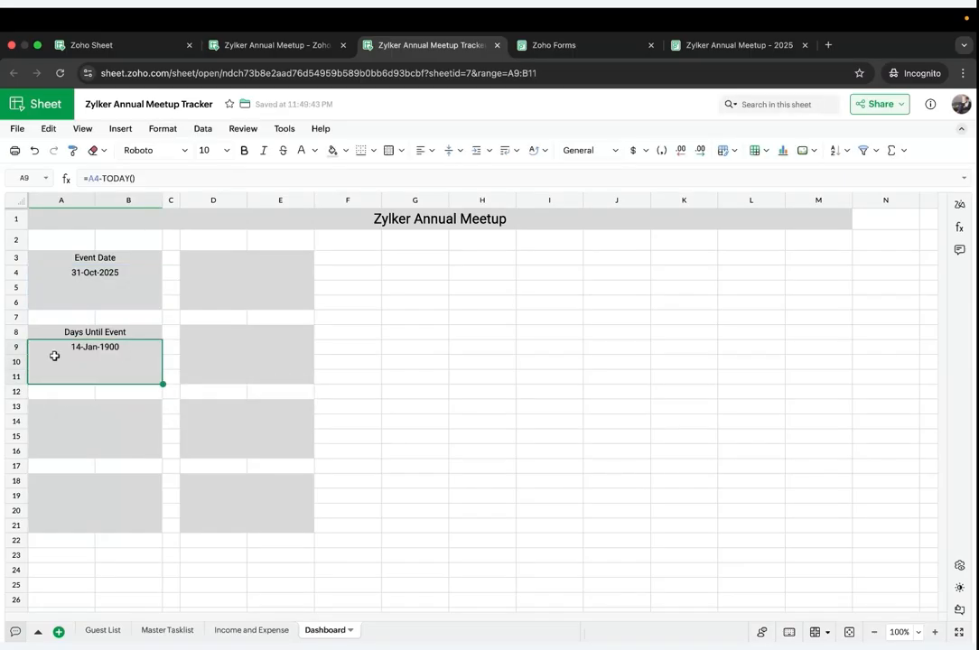
left_click(612, 153)
left_click(597, 194)
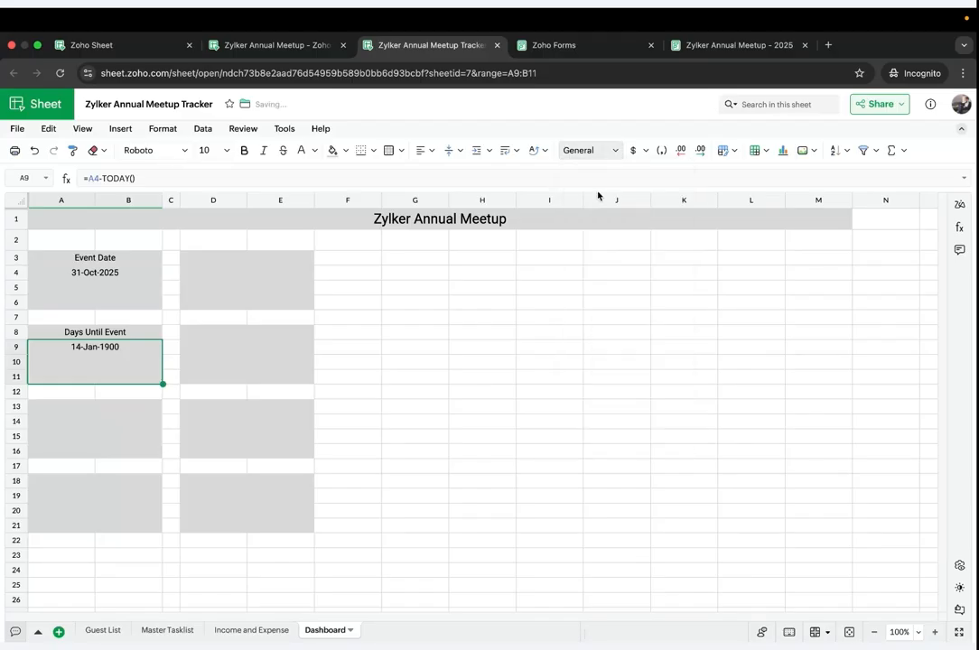
left_click(680, 152)
left_click(680, 152)
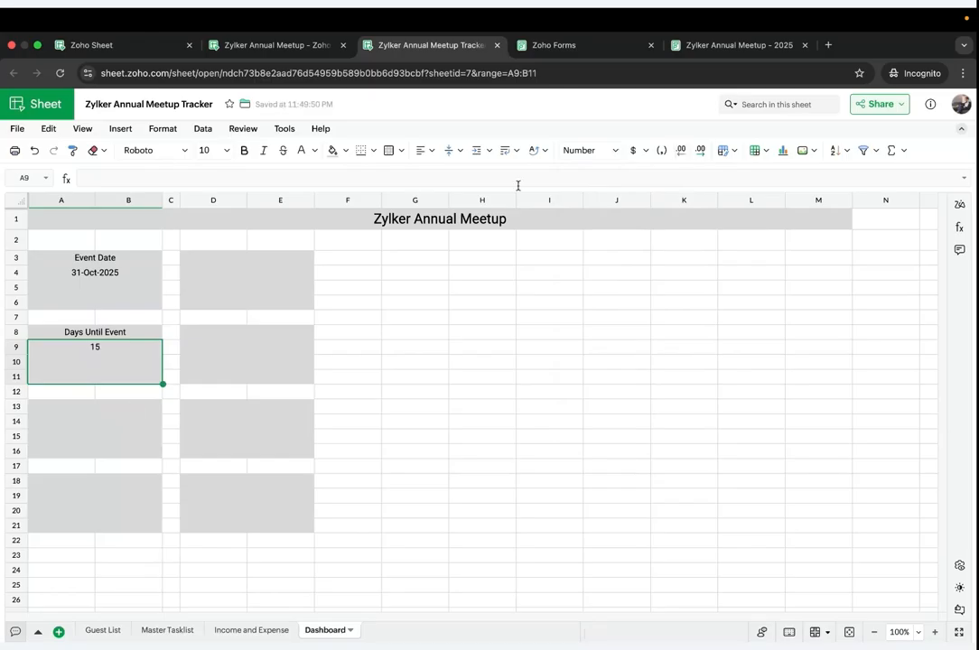
Step: Enter the label "Pending Tasks" in A13, the header cell of the third block
left_click(89, 411)
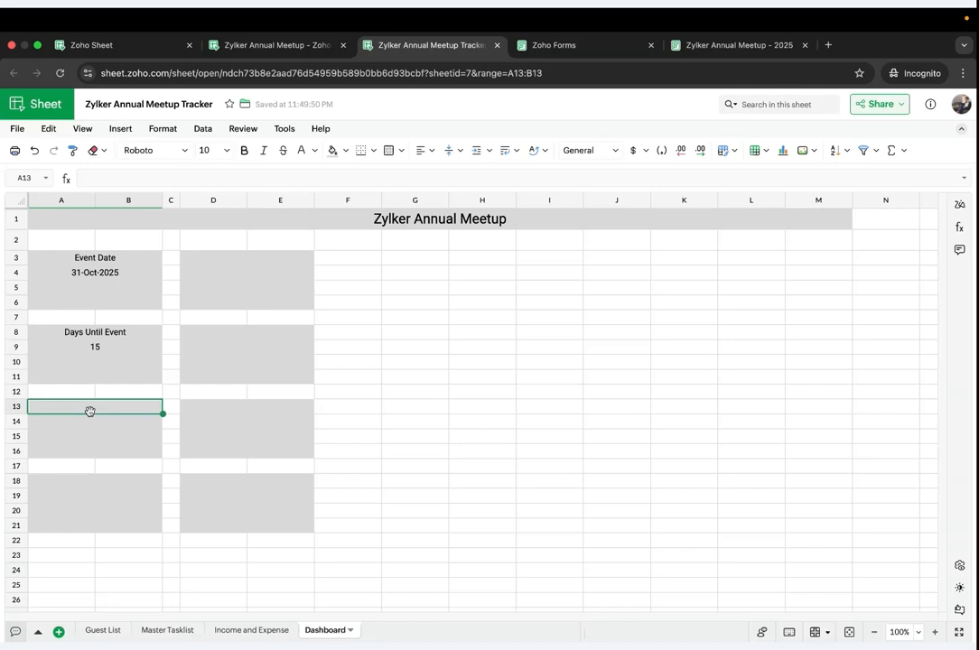
type("Pending")
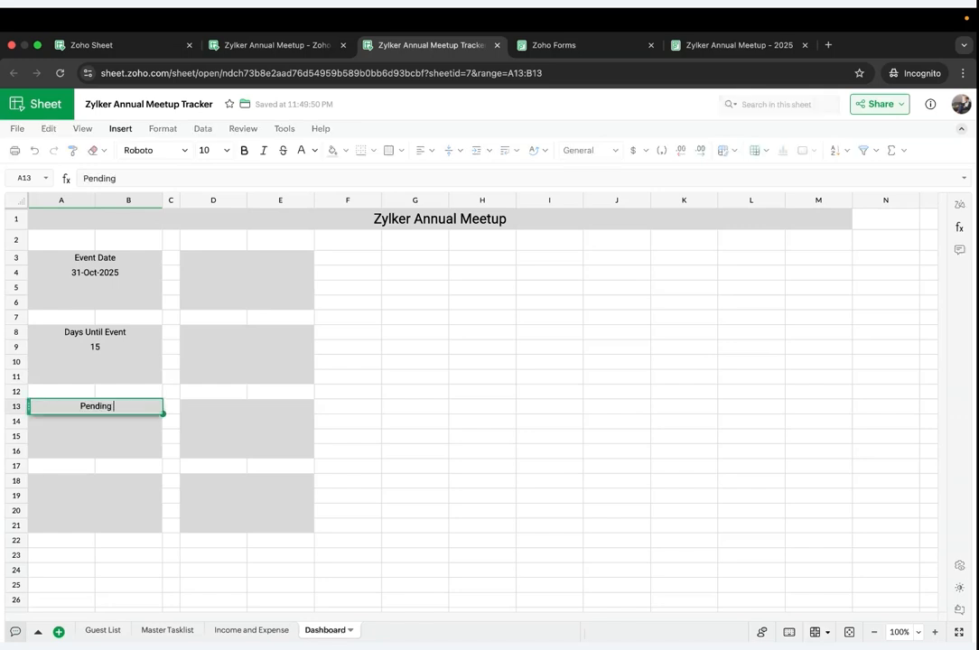
type(" Tasks")
Step: Enter the formula =COUNTIF(Table1[Status],"<>Completed") in A14, referencing the Master Tasklist's Status column, to count the pending tasks
left_click(72, 443)
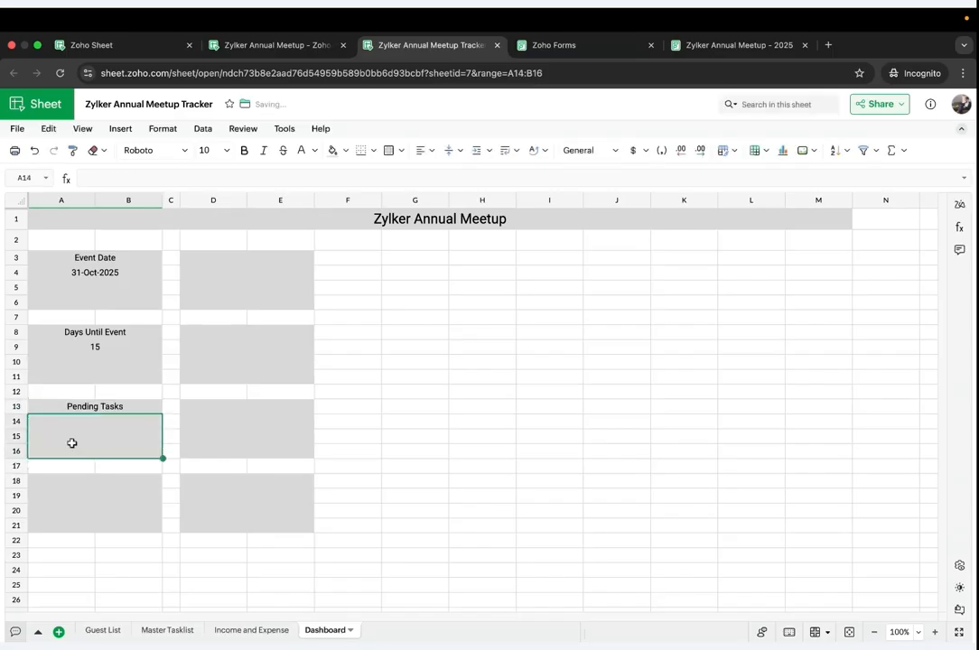
type("=coun")
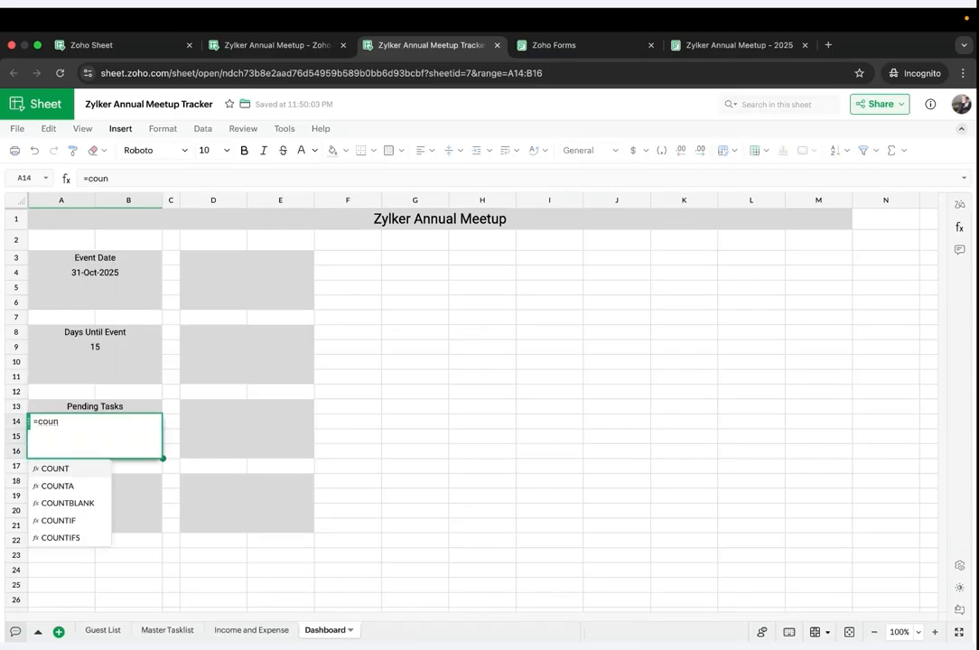
left_click(58, 519)
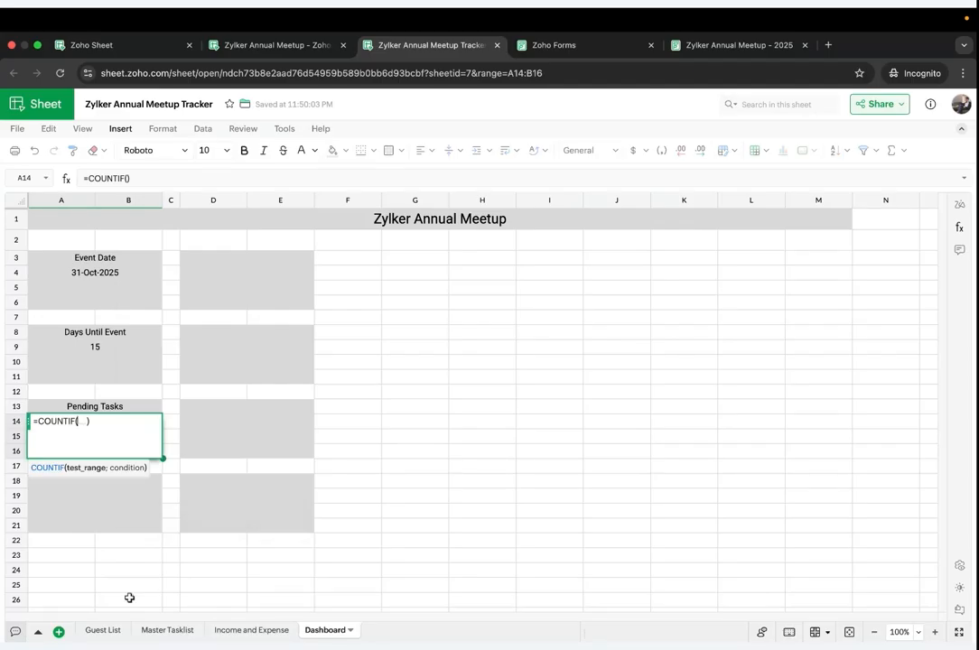
left_click(147, 629)
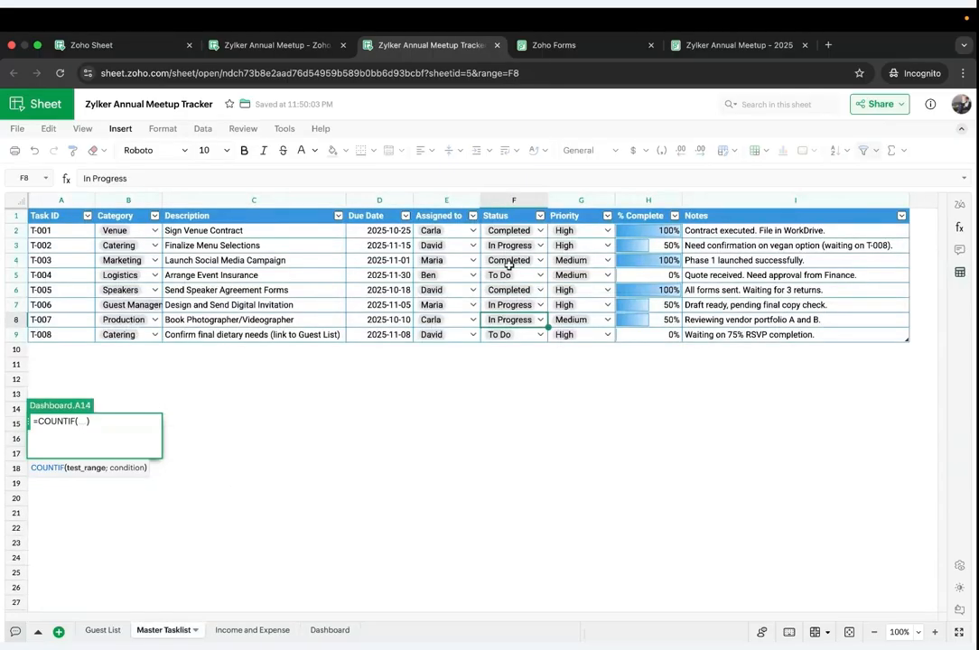
left_click(497, 230)
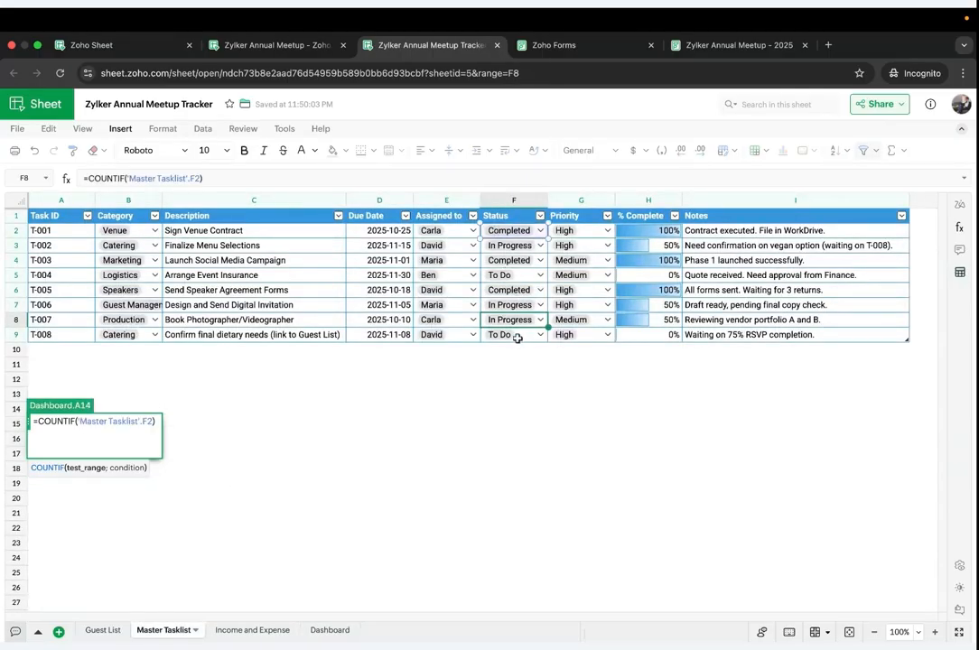
left_click_drag(518, 337, 517, 336)
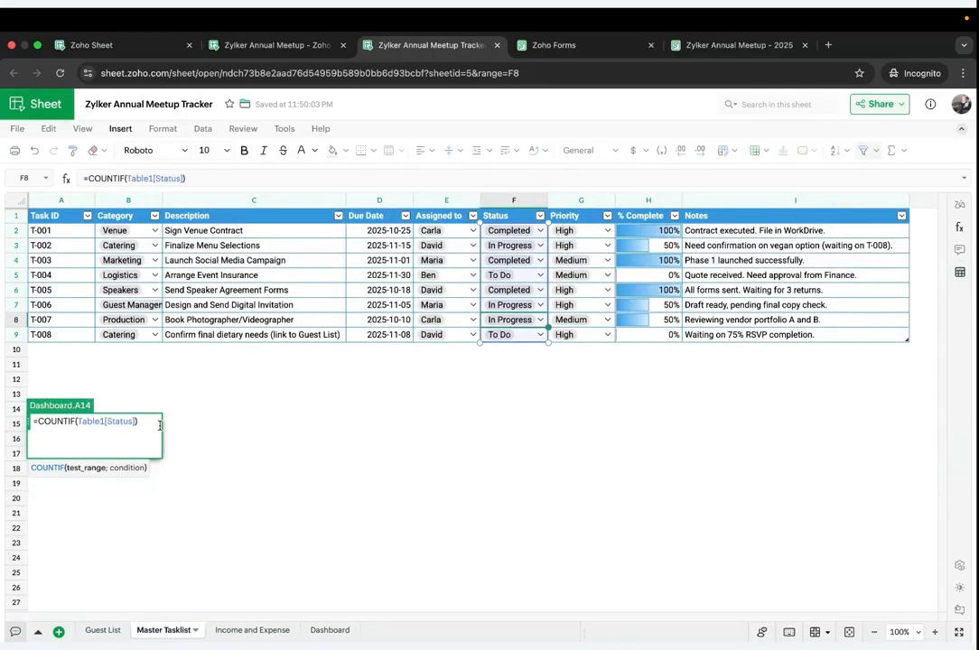
type(",")
type("\"<")
type(">Comple")
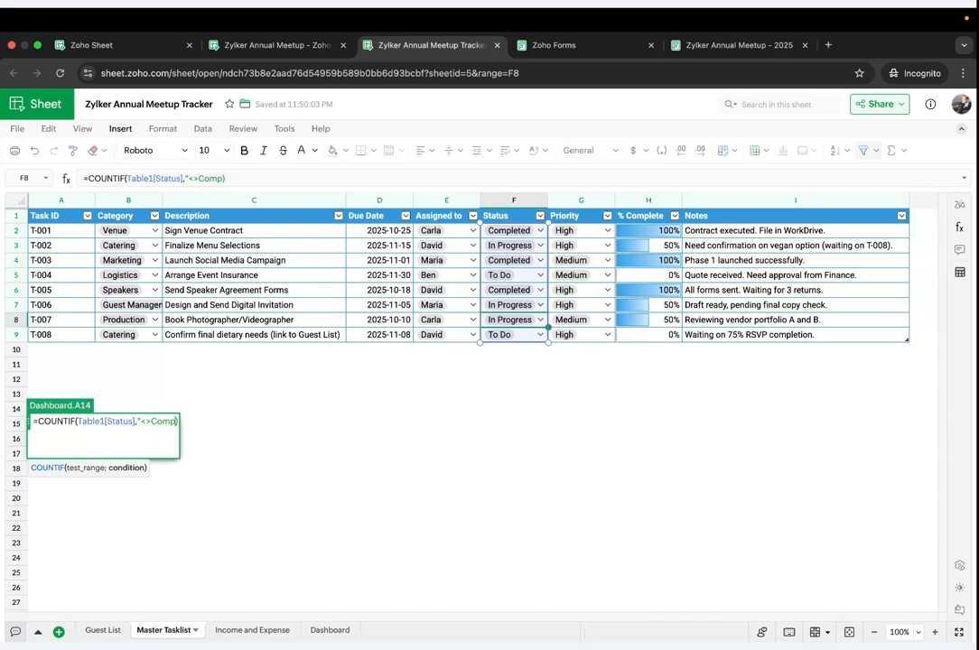
type("ted")
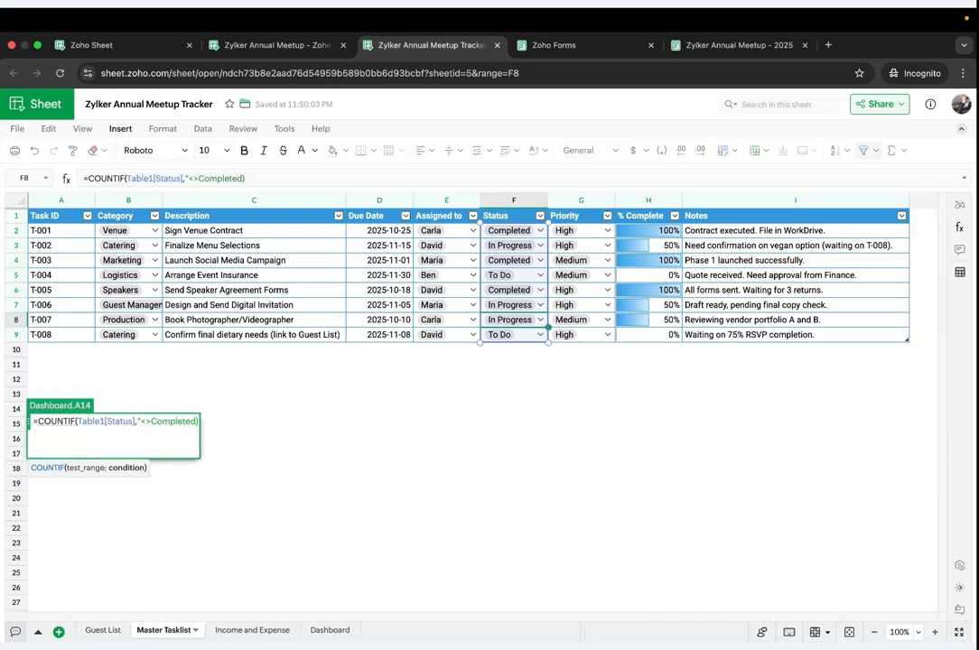
type("\")")
key("Return")
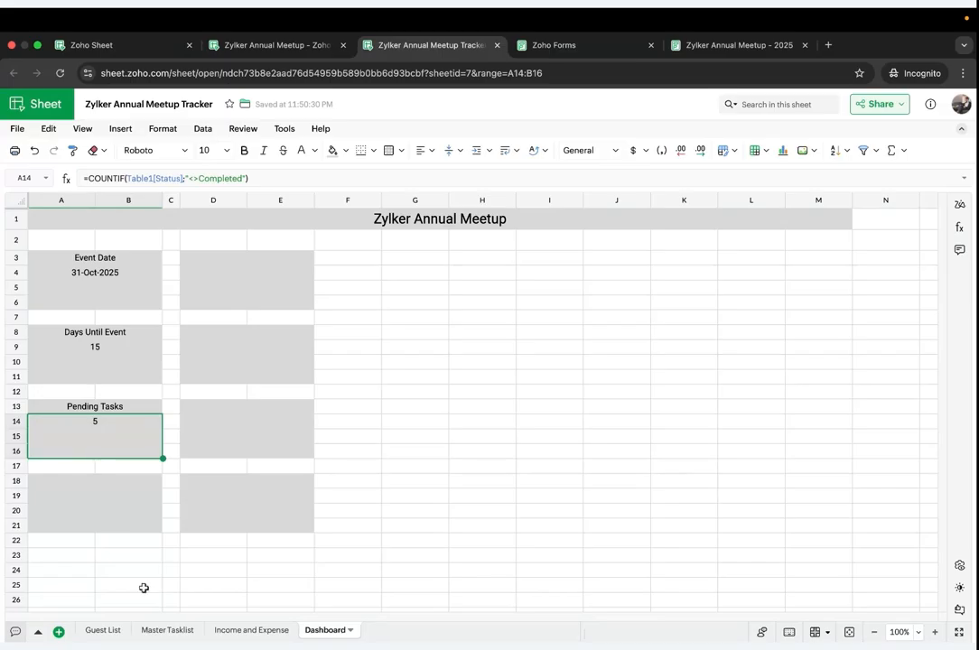
Step: Filter the Status column of the Master Tasklist to the In Progress and To Do tasks
left_click(162, 632)
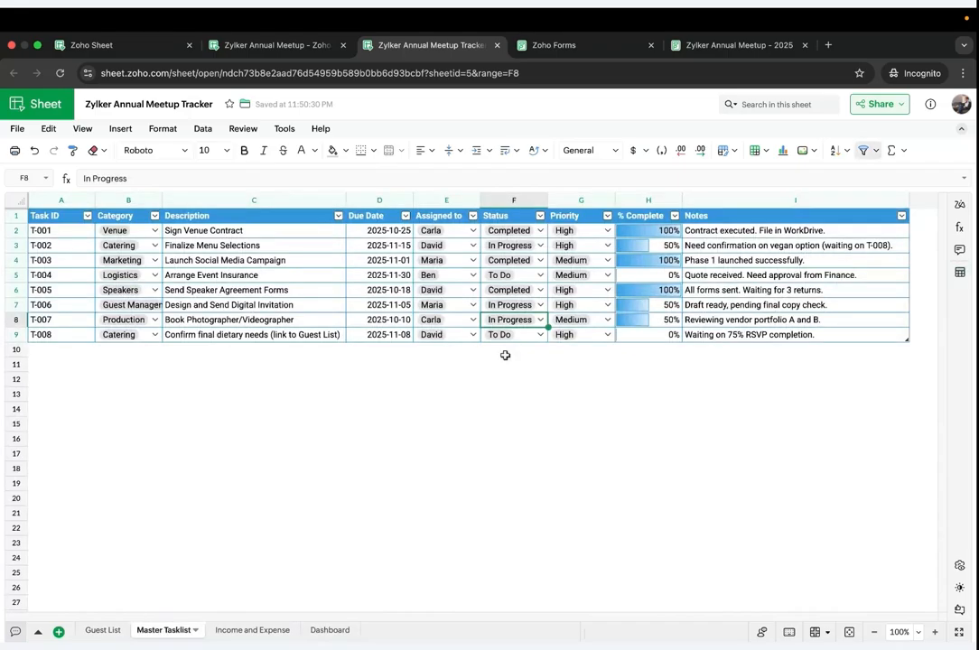
left_click(539, 217)
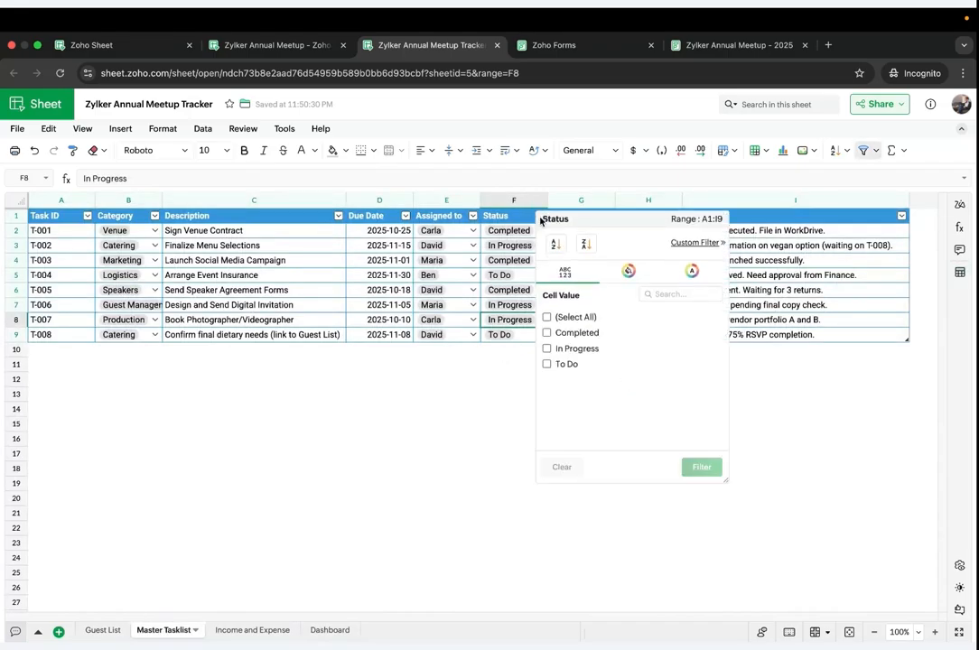
left_click(546, 350)
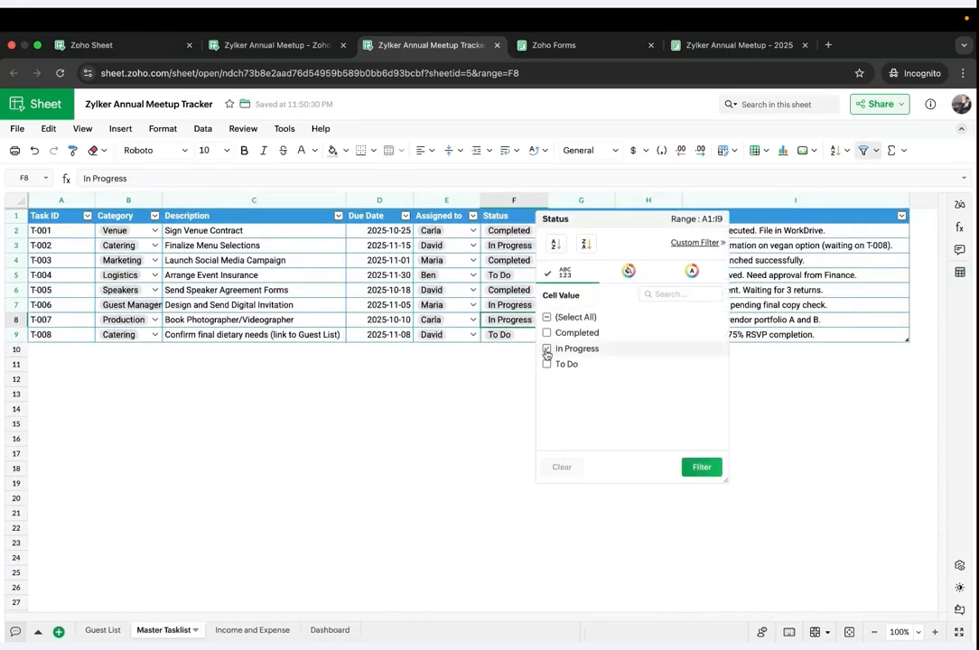
left_click(547, 365)
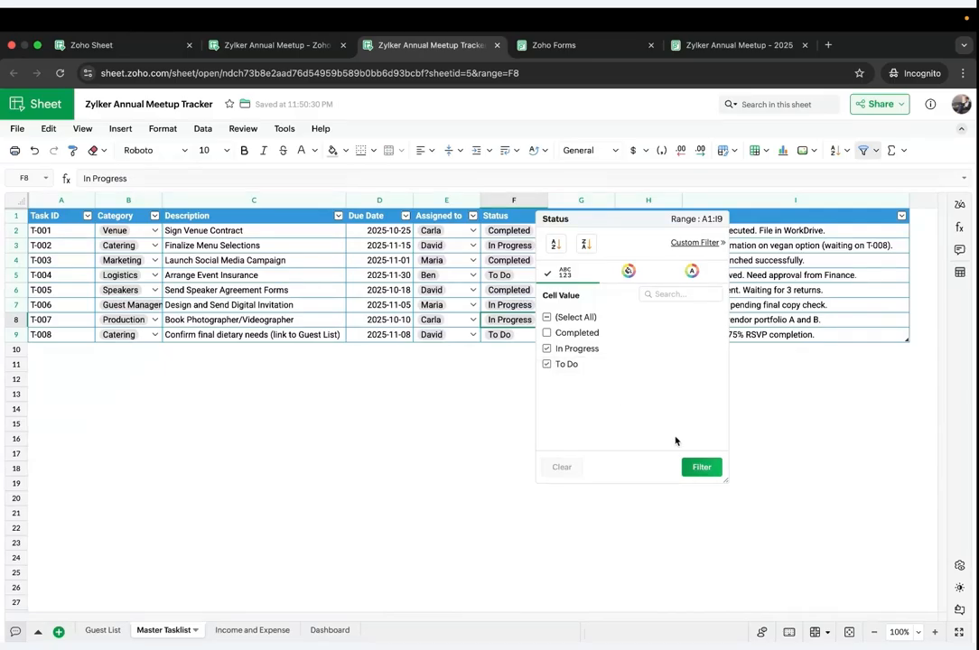
left_click(696, 465)
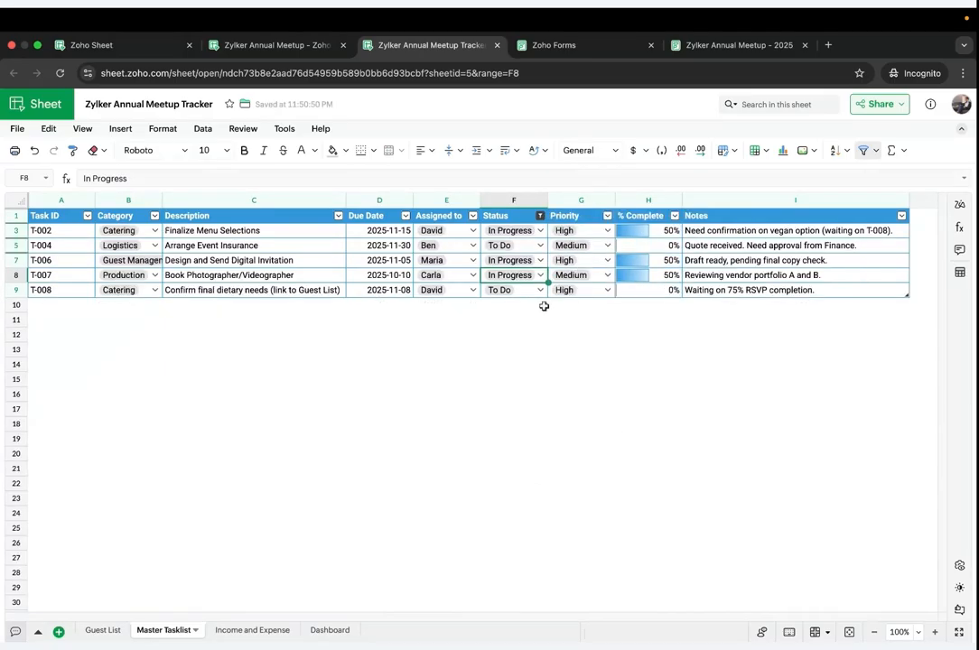
Step: Save the current Master Tasklist filter under the name PendingTasks
left_click(875, 153)
left_click(811, 268)
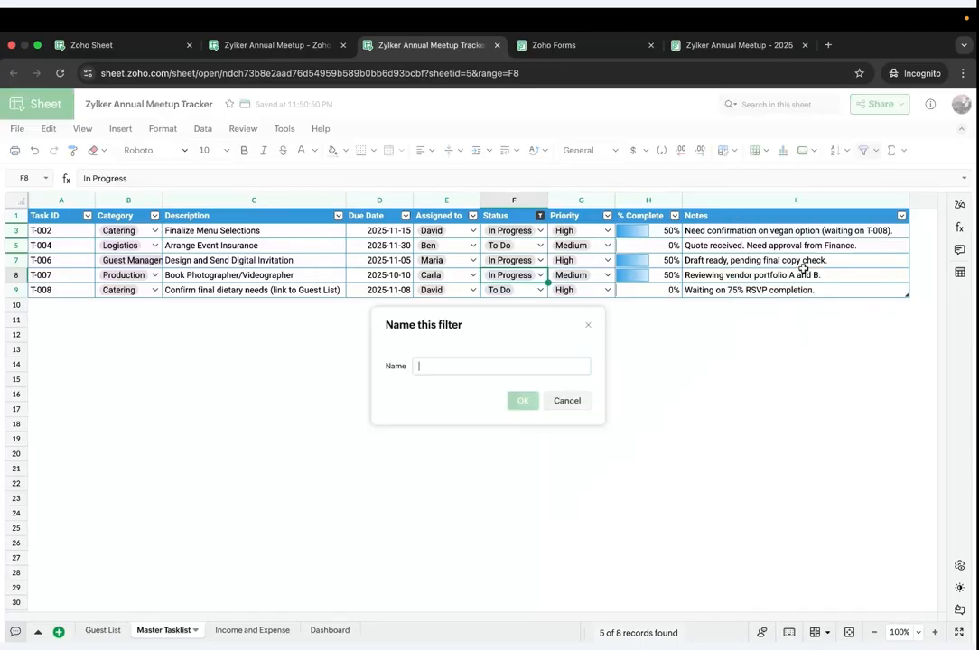
key("Caps_Lock")
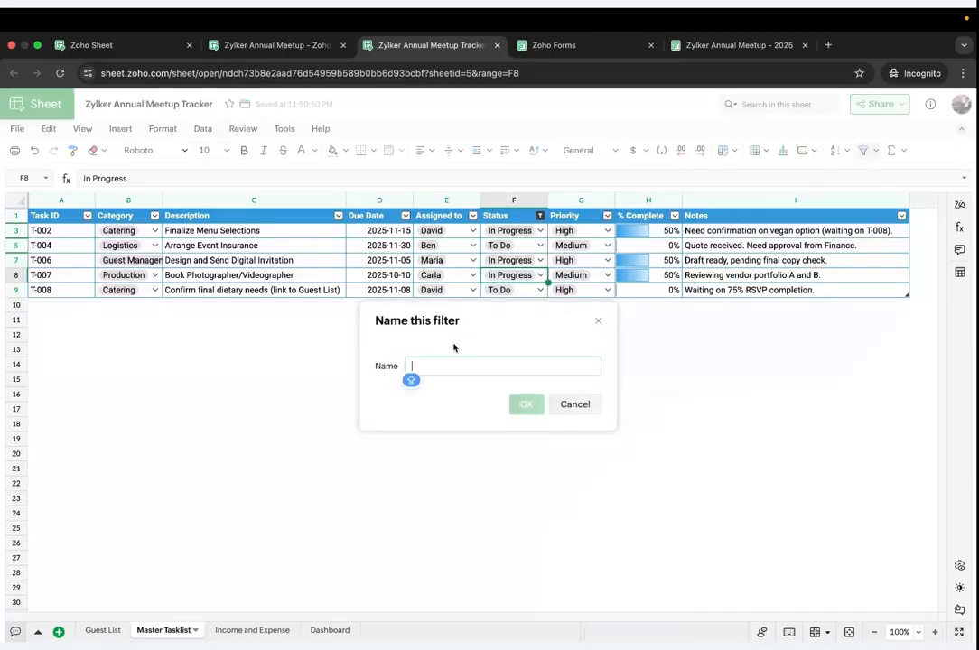
type("Pen")
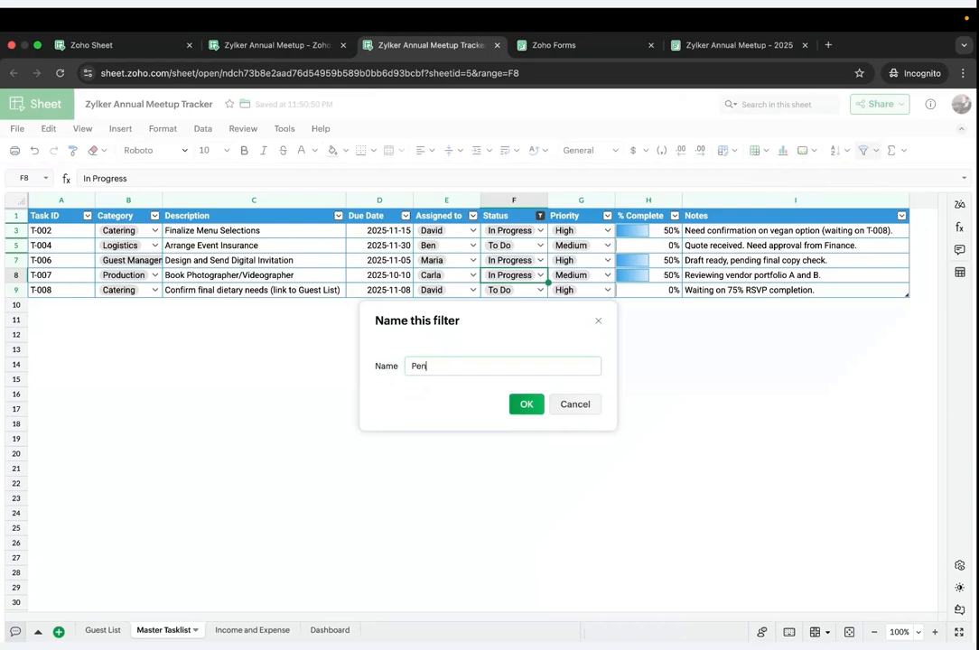
type("dingTasks")
left_click(526, 404)
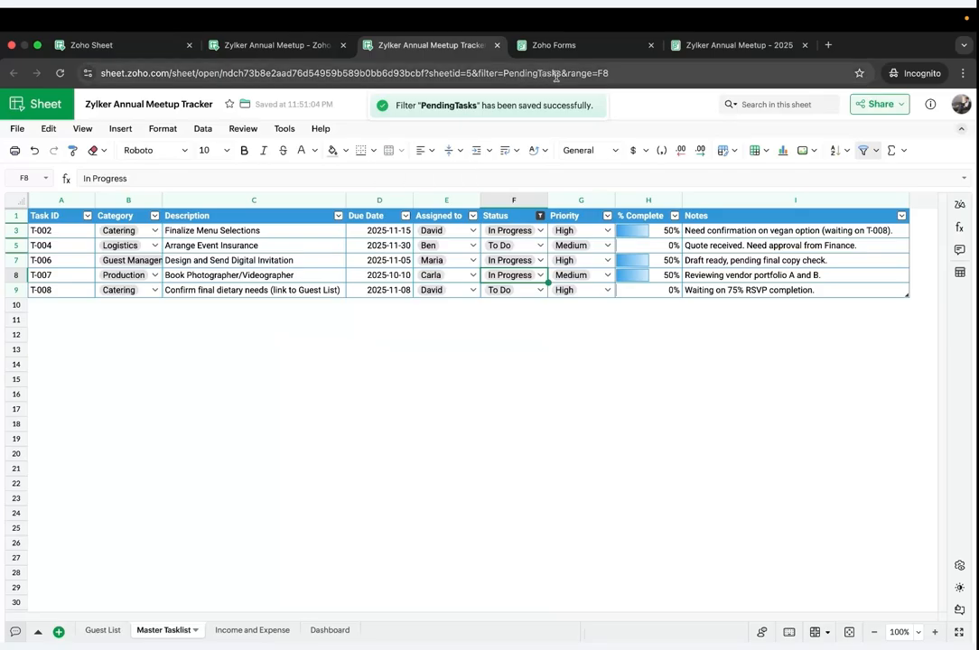
Step: Hyperlink the pending-tasks count in Dashboard cell A14 to the Master Tasklist's web address, copied up to filter=PendingTasks
left_click_drag(559, 77, 222, 63)
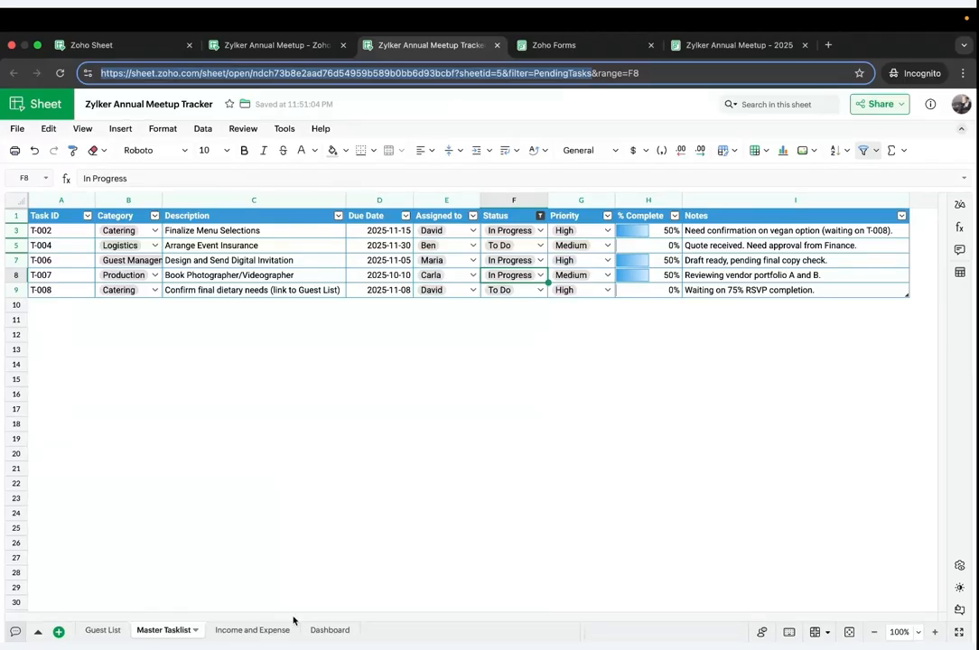
left_click(323, 630)
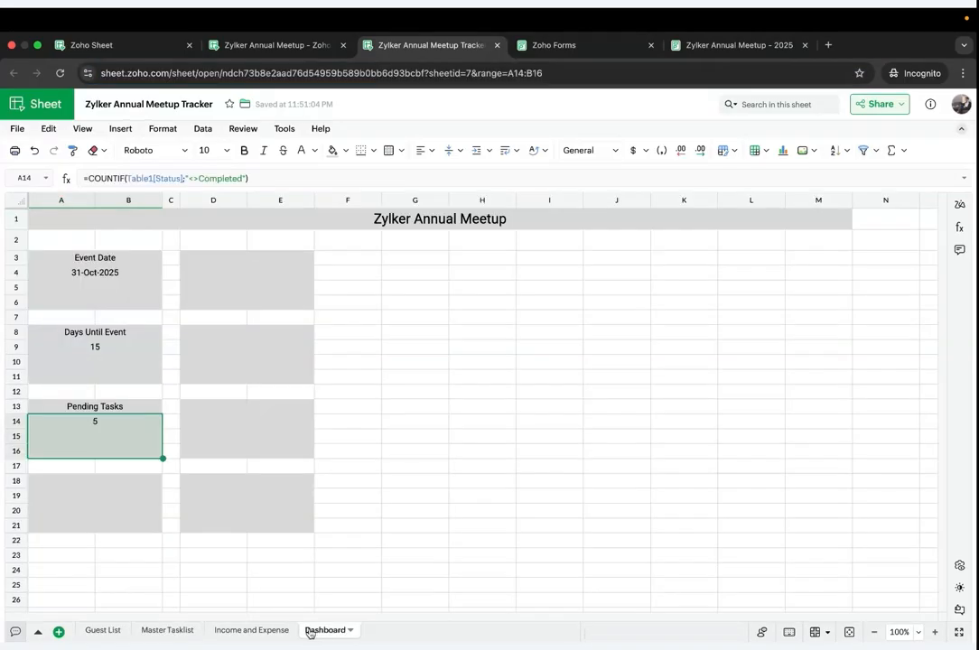
double_click(88, 431)
key("Return")
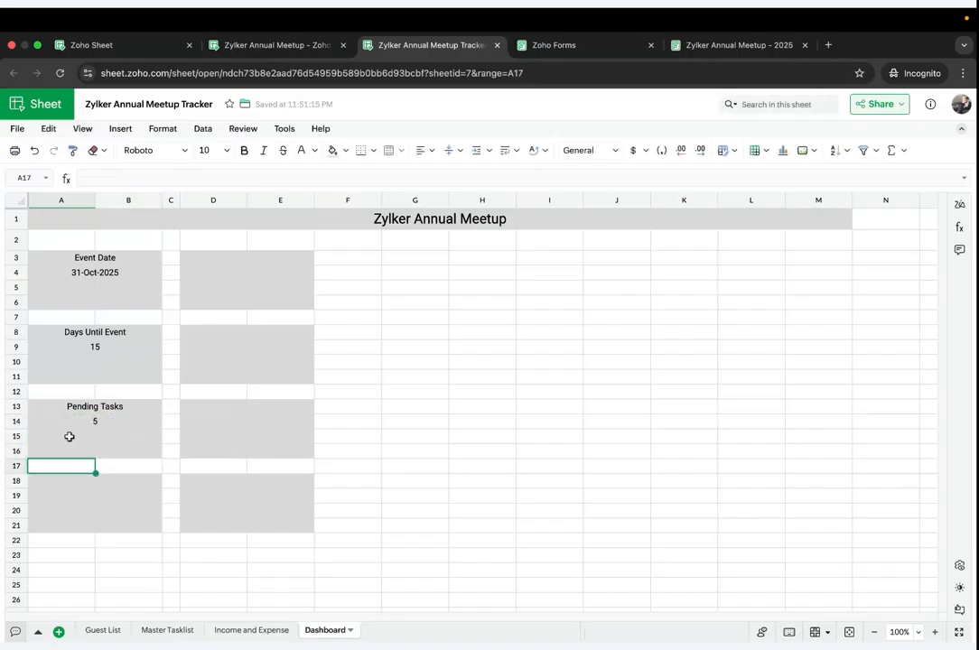
left_click(69, 436)
right_click(125, 422)
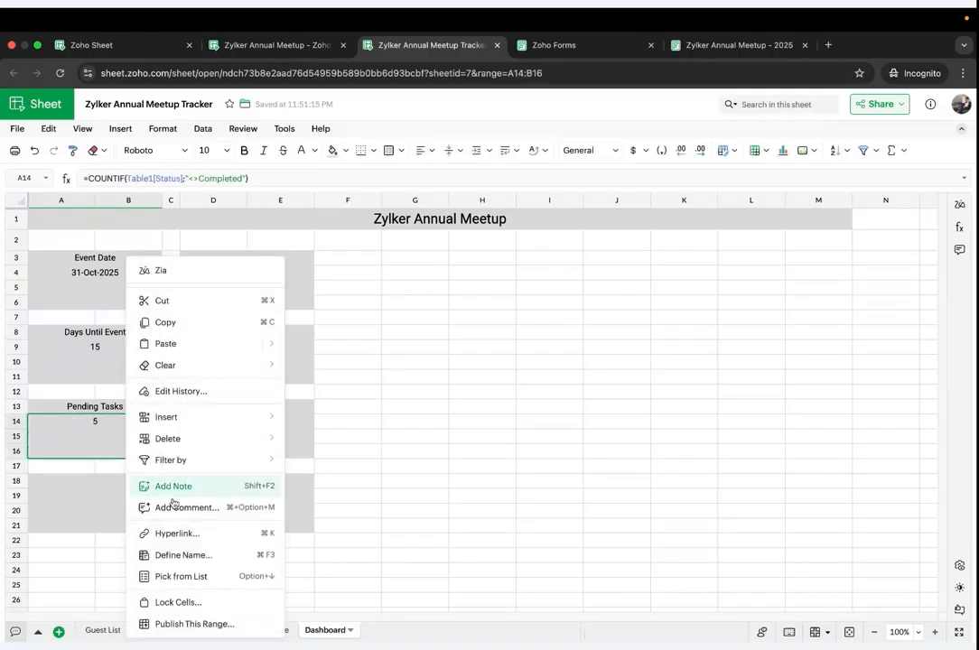
left_click(181, 536)
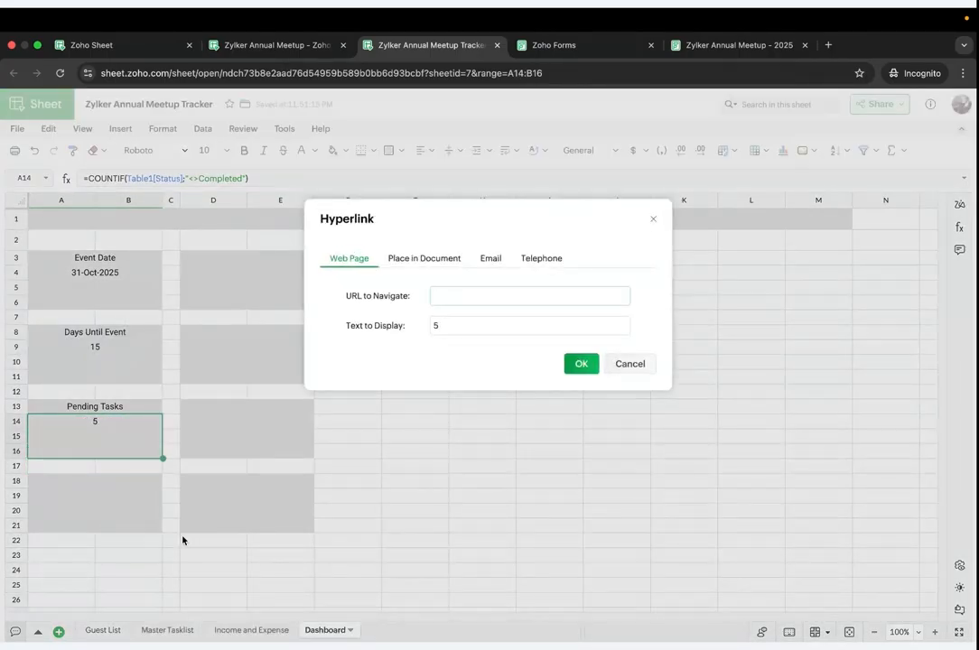
key("super+v")
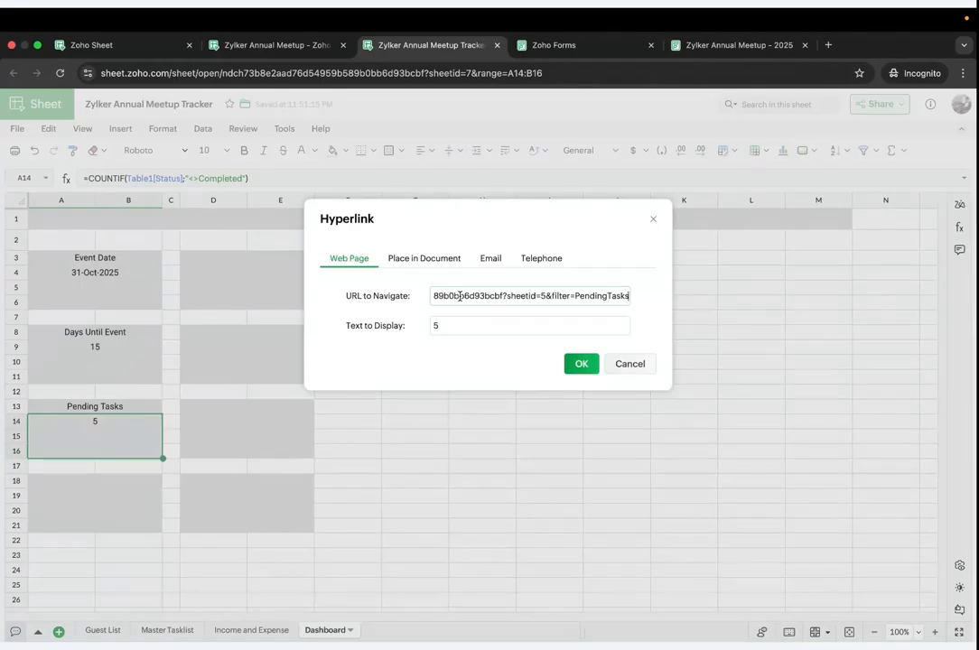
left_click(581, 364)
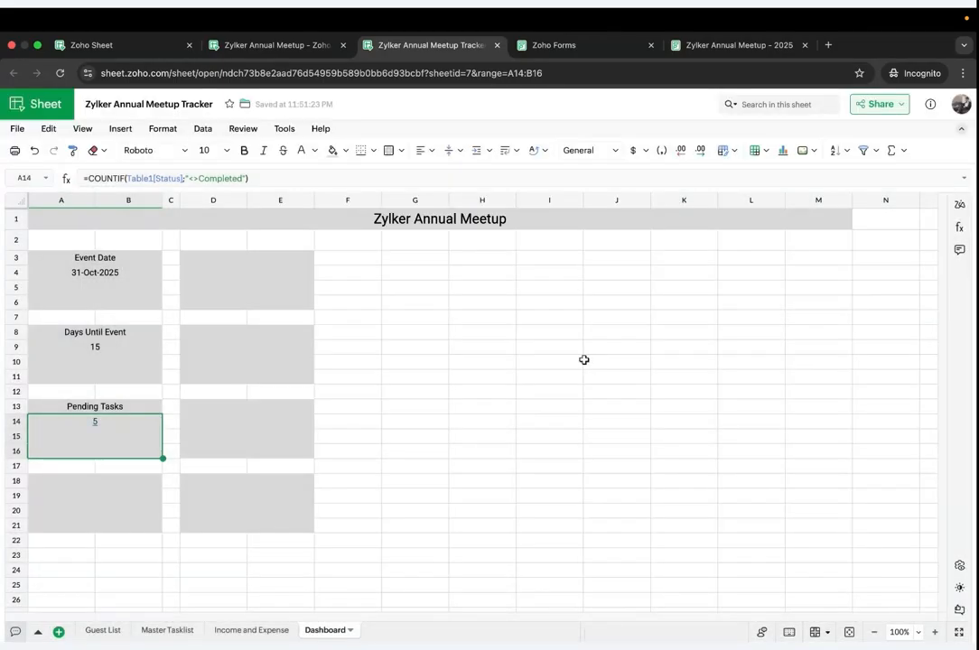
Step: Test the hyperlink in A14 by opening the filtered task list, and return to the Dashboard
left_click(100, 482)
left_click(95, 432)
mouse_move(94, 421)
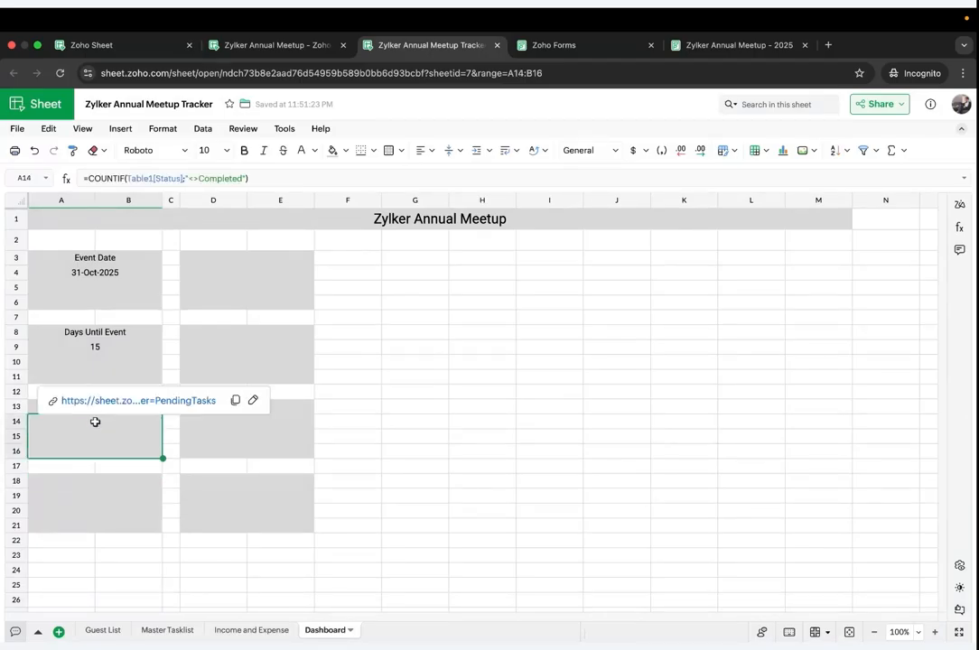
left_click(110, 402)
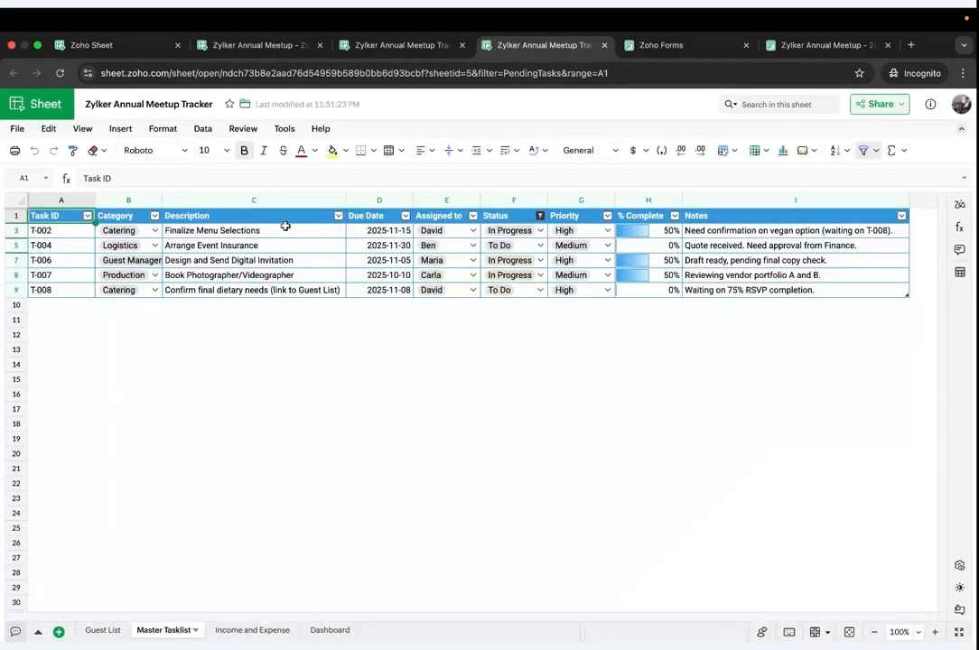
key("super+w")
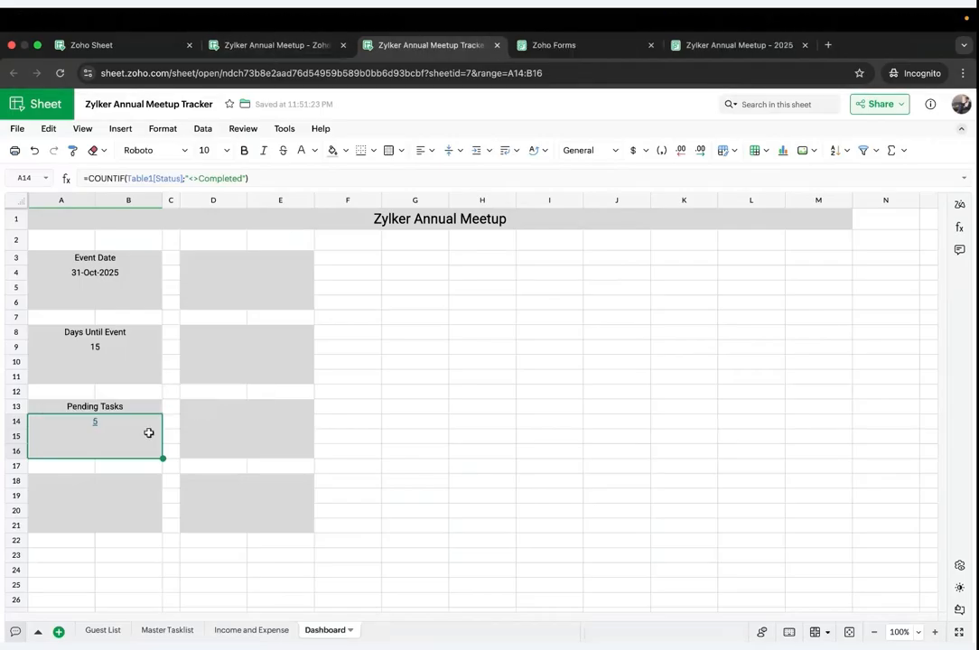
Step: Enter the label "Overdue Tasks" in A18, the header cell of the fourth block
left_click(81, 482)
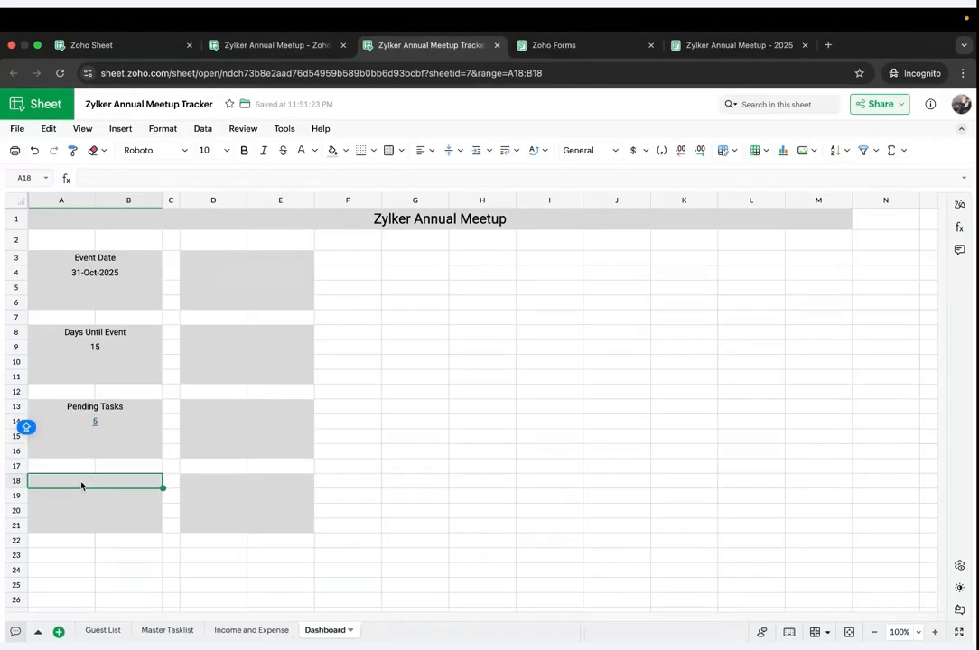
type("Ov")
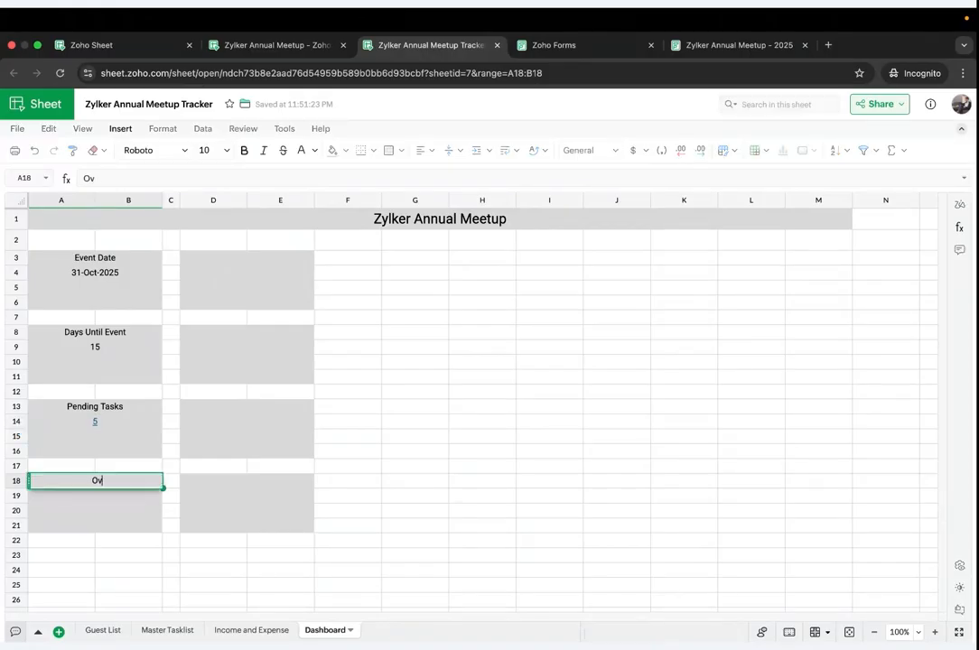
type("erdue Tasks")
key("Return")
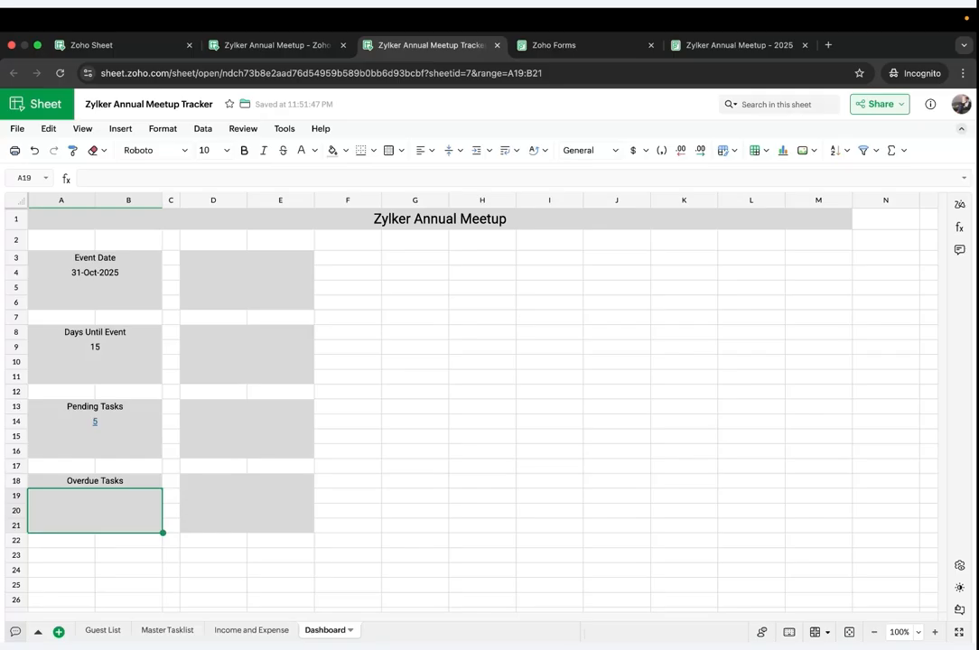
Step: Start a COUNTIFS formula in A19, below Overdue Tasks, and clear the Status filter on the Master Tasklist sheet
type("=cou")
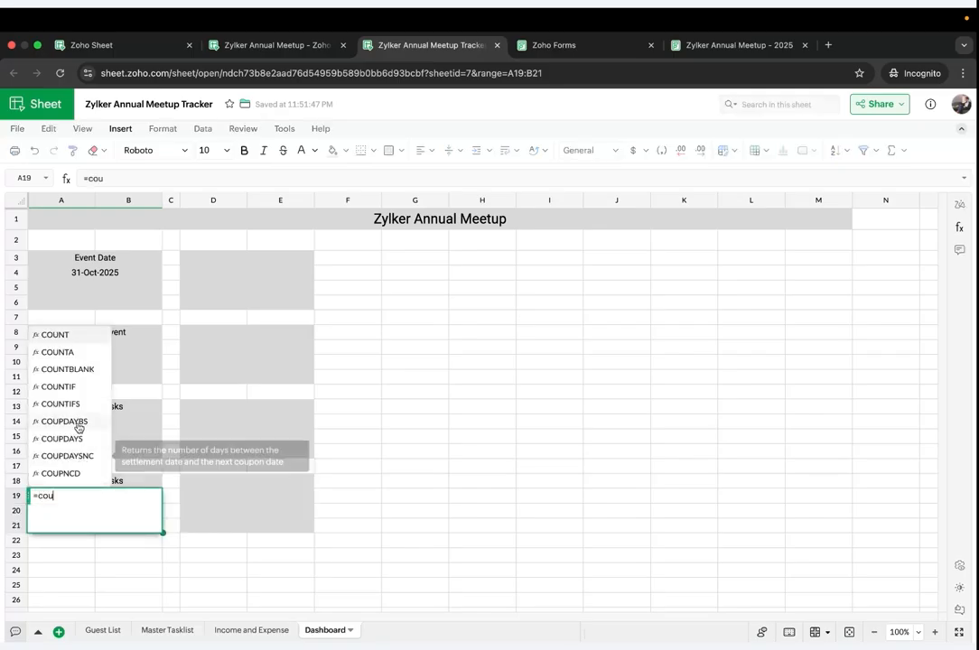
left_click(67, 403)
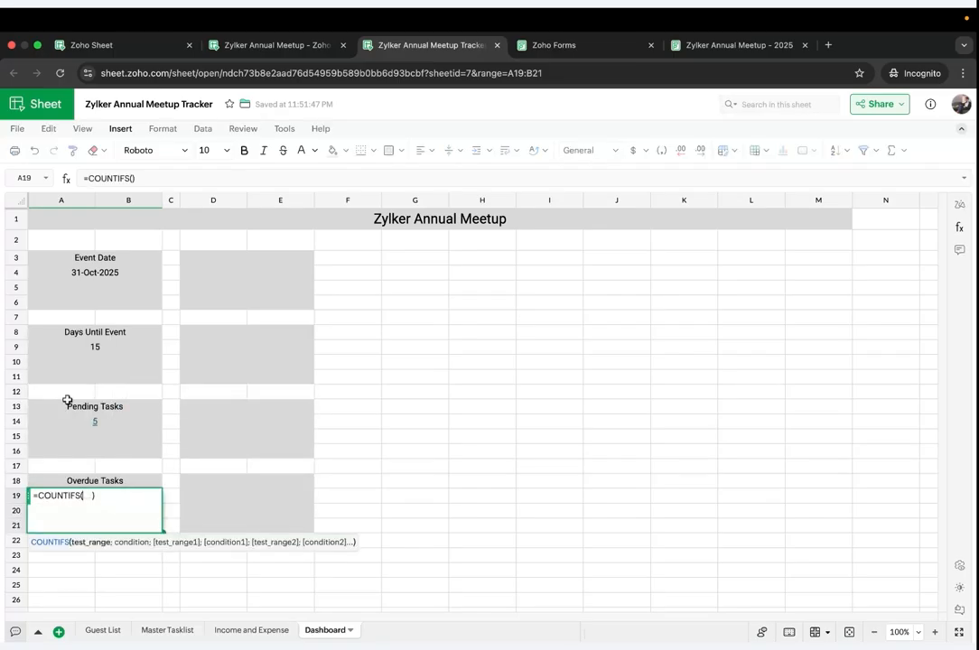
left_click(163, 629)
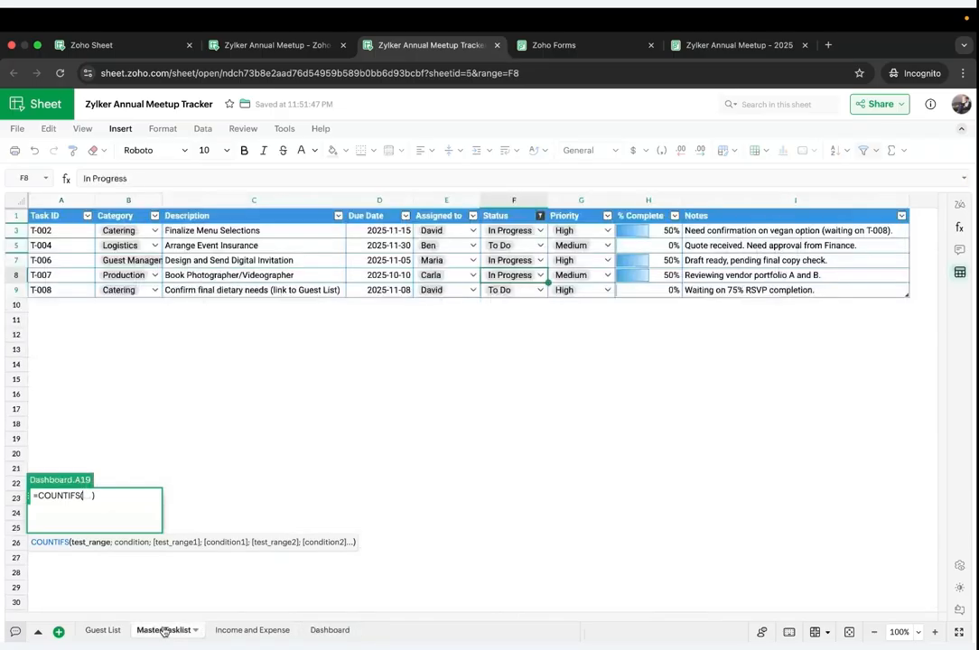
left_click(539, 216)
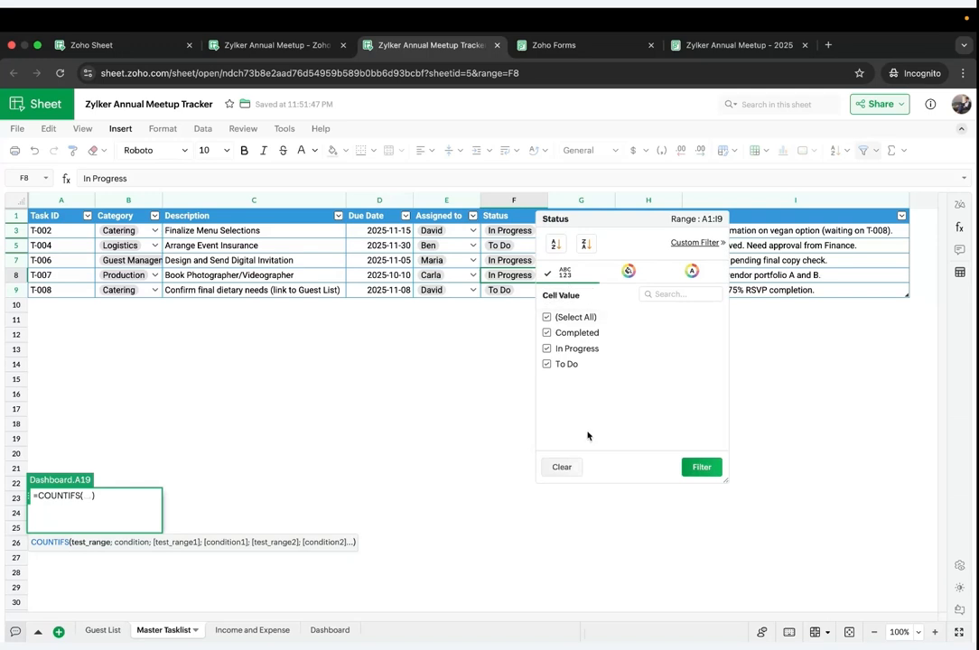
left_click(560, 467)
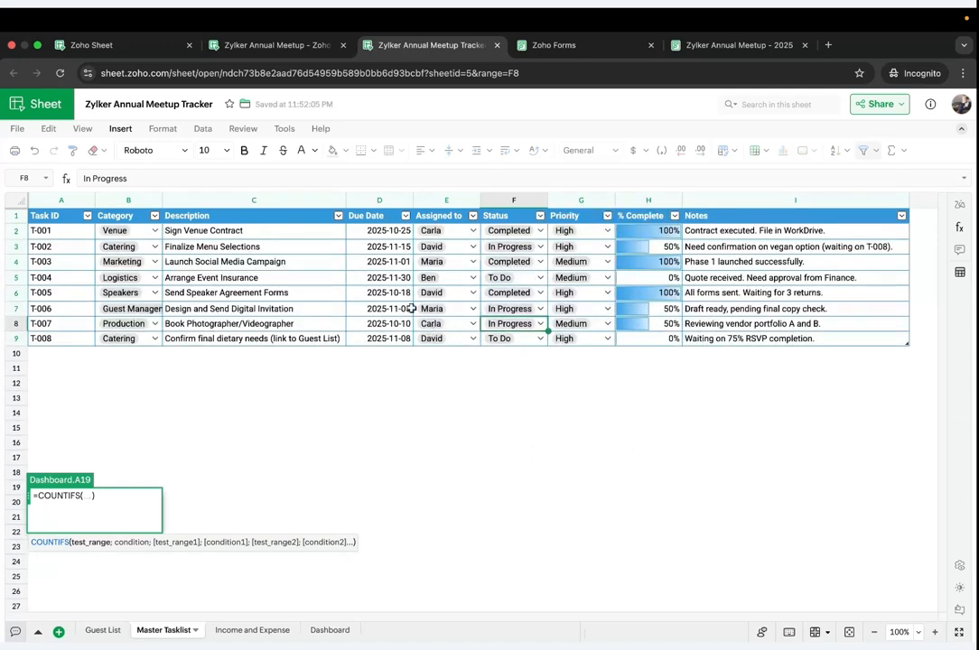
left_click(371, 230)
key("Return")
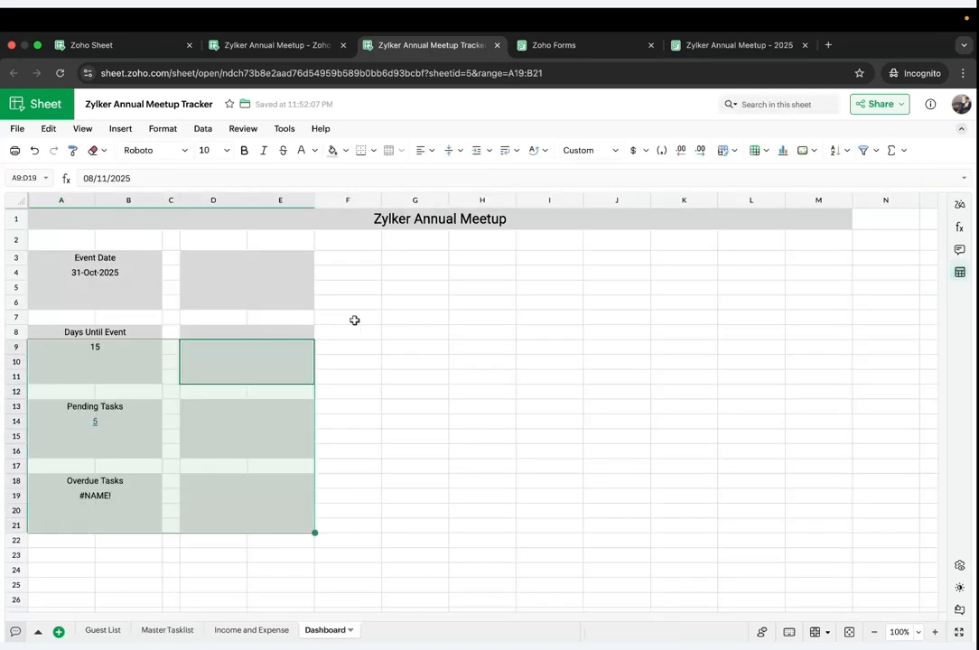
left_click(90, 520)
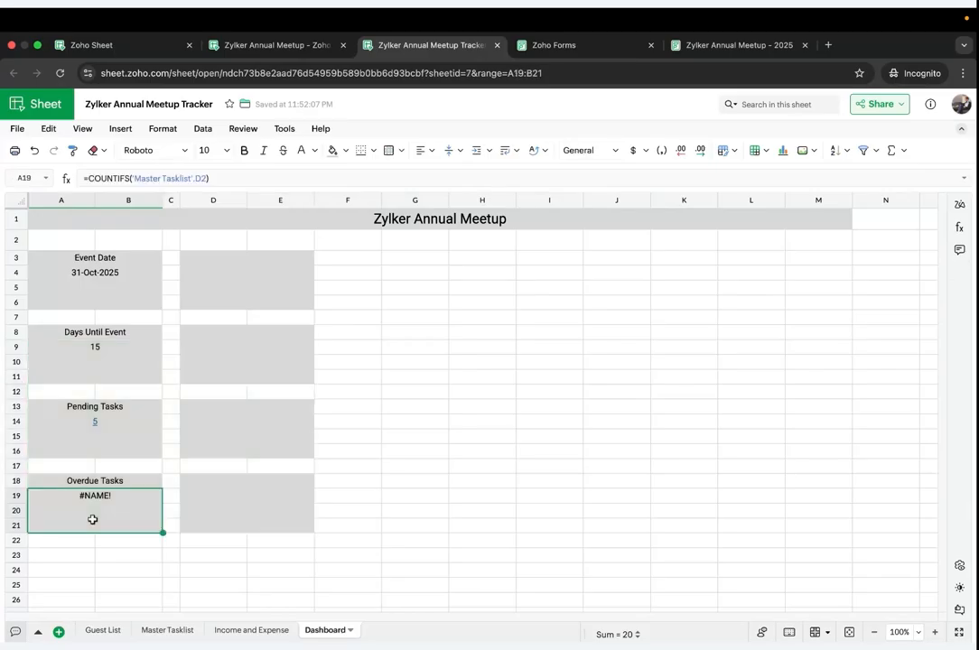
double_click(118, 512)
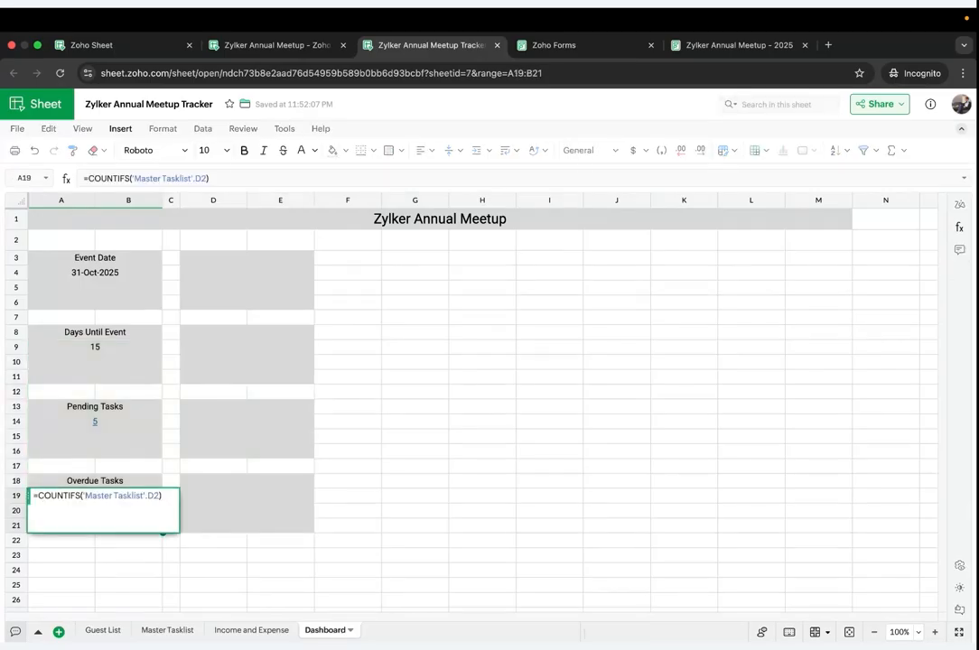
left_click_drag(166, 497, 35, 495)
key("BackSpace")
key("BackSpace")
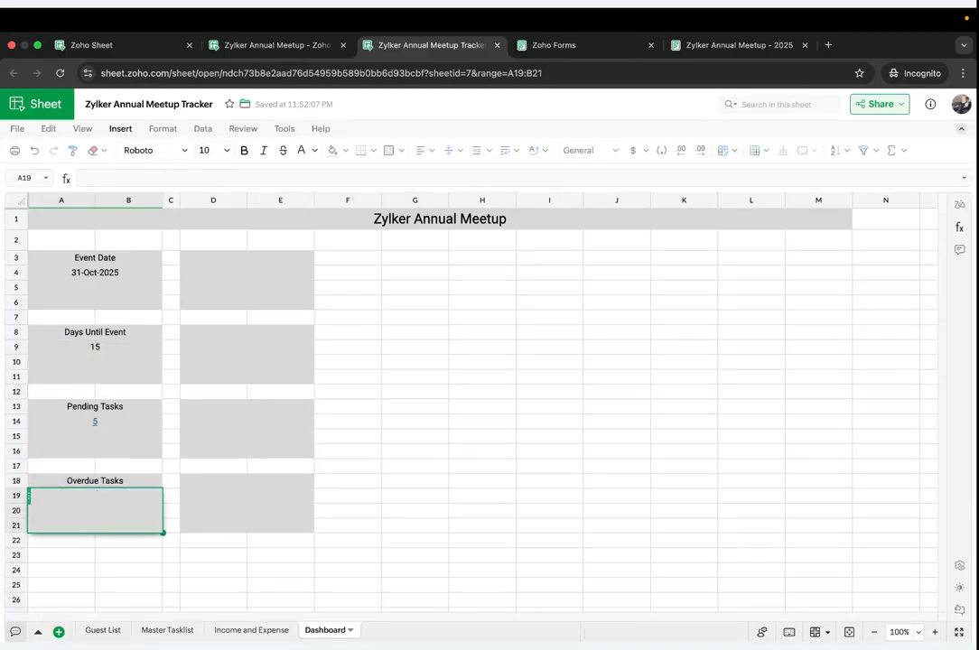
Step: Begin a COUNTIFS formula in Dashboard cell A19 with the Master Tasklist's Due Date column and the condition "<"&TODAY()
type("=coun")
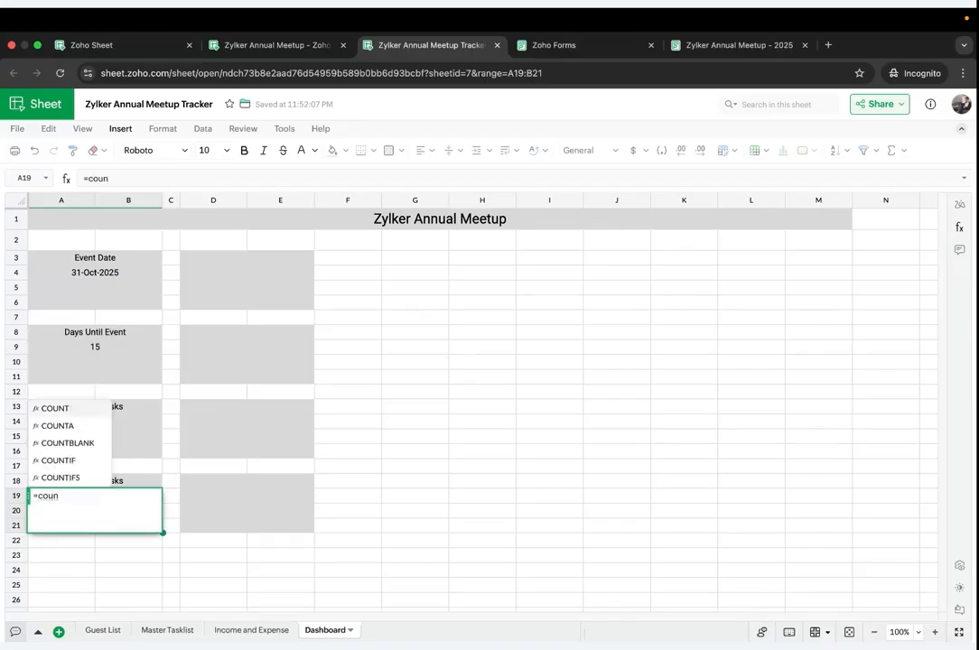
left_click(56, 477)
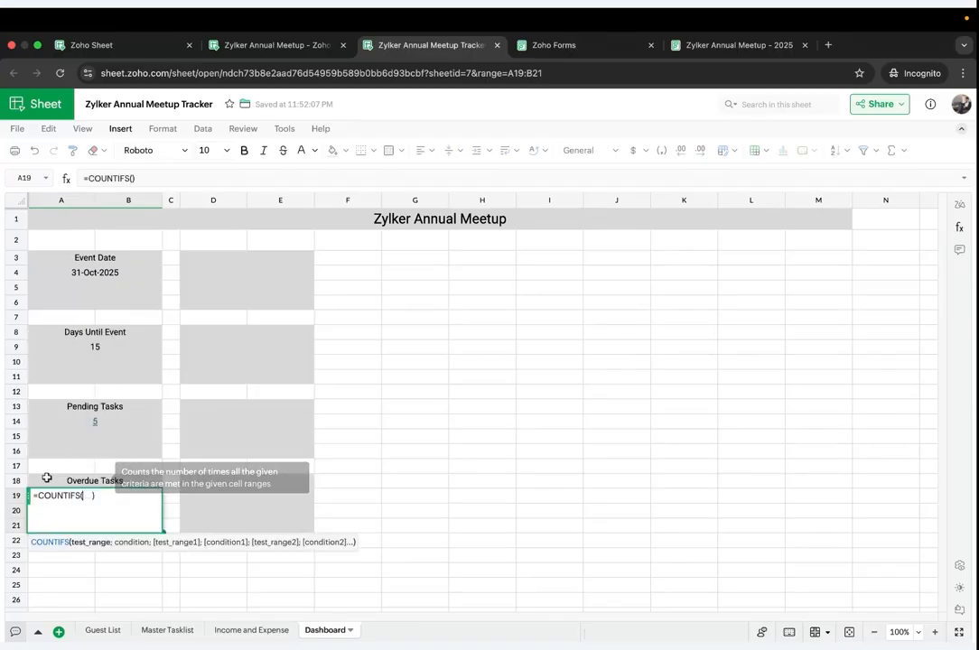
left_click(167, 631)
left_click(362, 233)
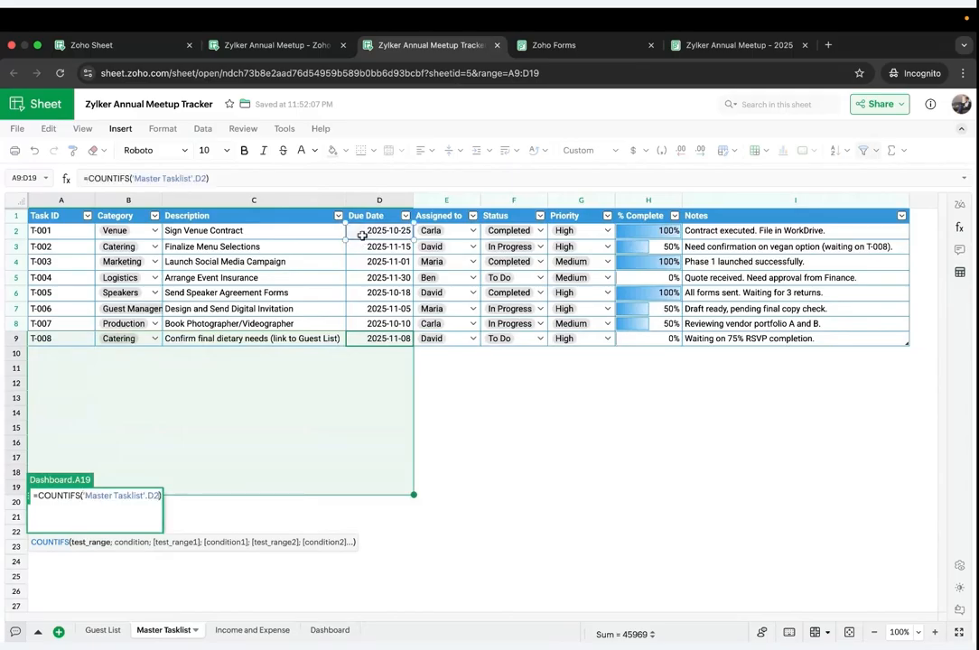
left_click_drag(362, 248, 374, 339)
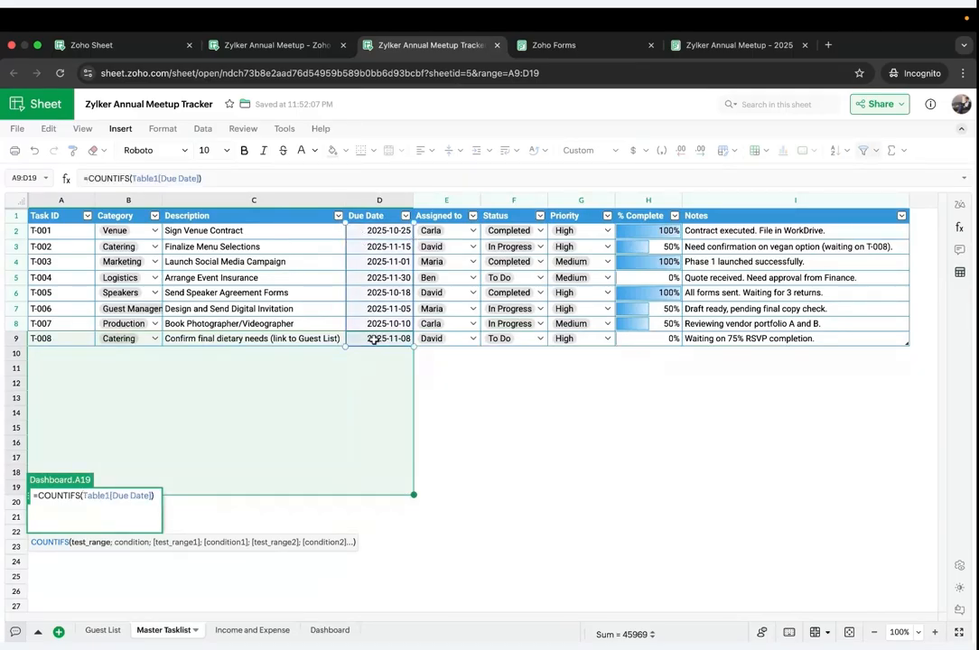
type(",\"<\"")
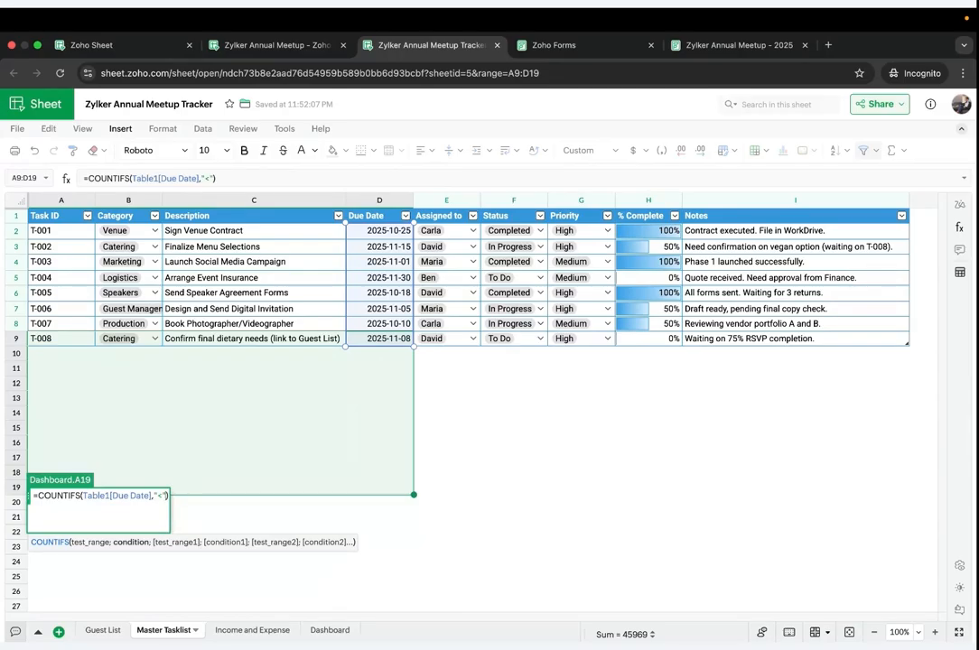
type("&to")
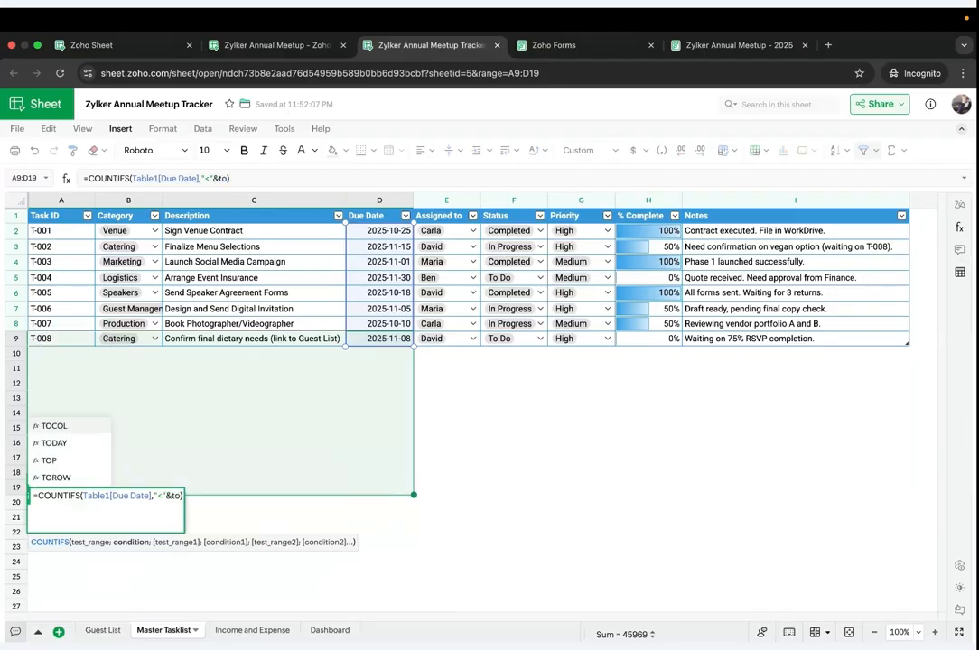
left_click(89, 443)
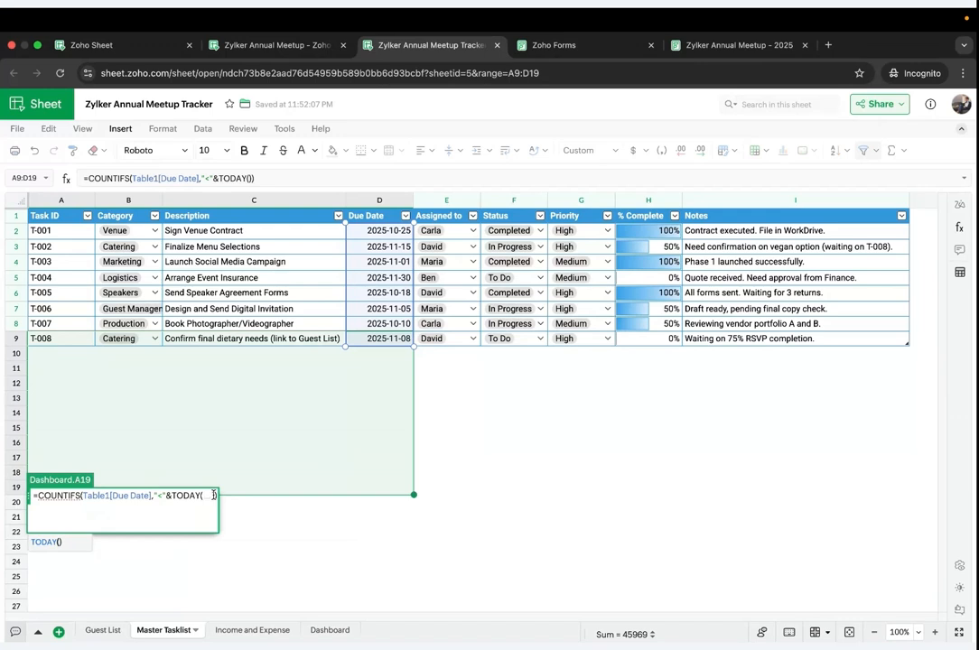
type("))")
Step: Complete the COUNTIFS formula with the Status column and the condition "<>Completed"
type(",")
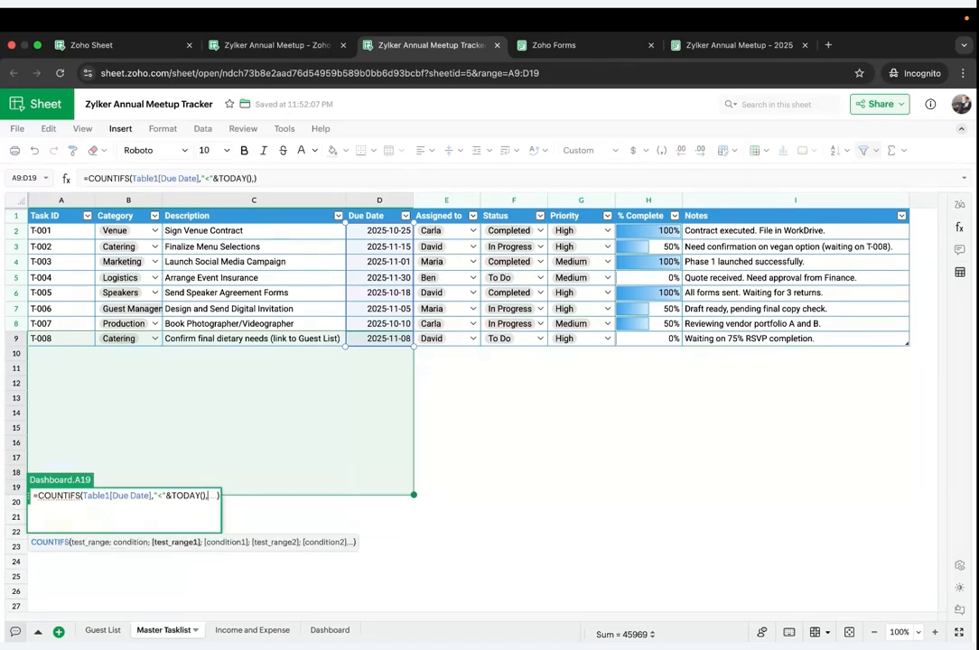
left_click(510, 230)
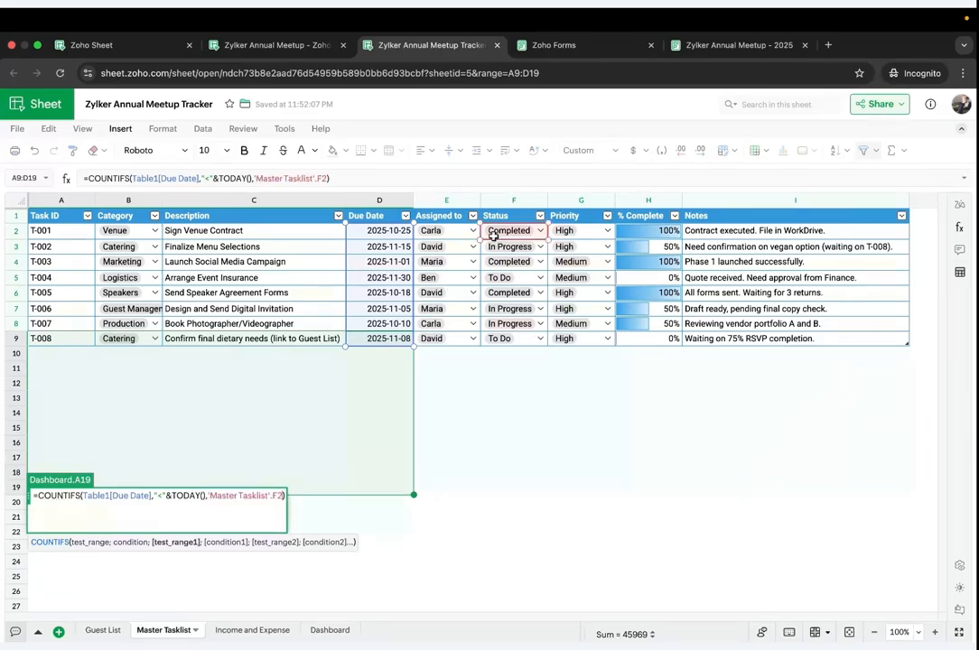
left_click_drag(502, 327, 504, 339)
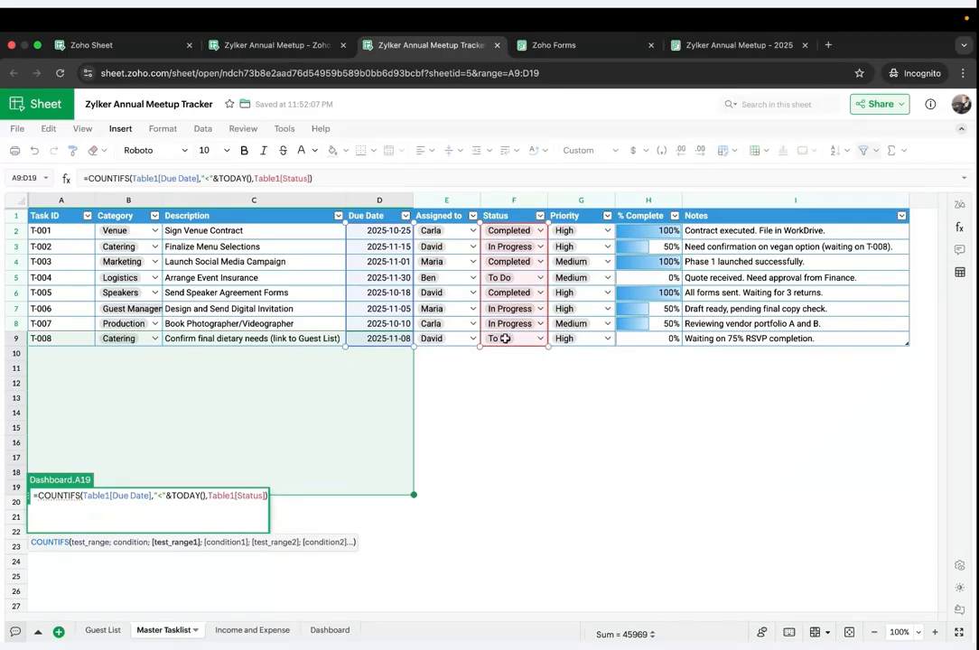
type(",\"")
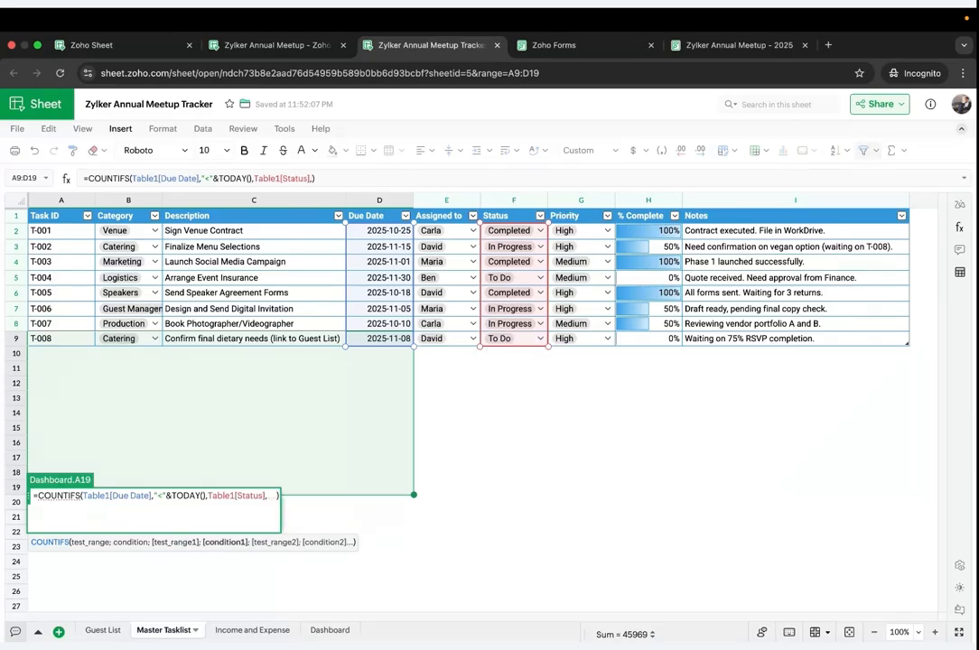
type("<>Com")
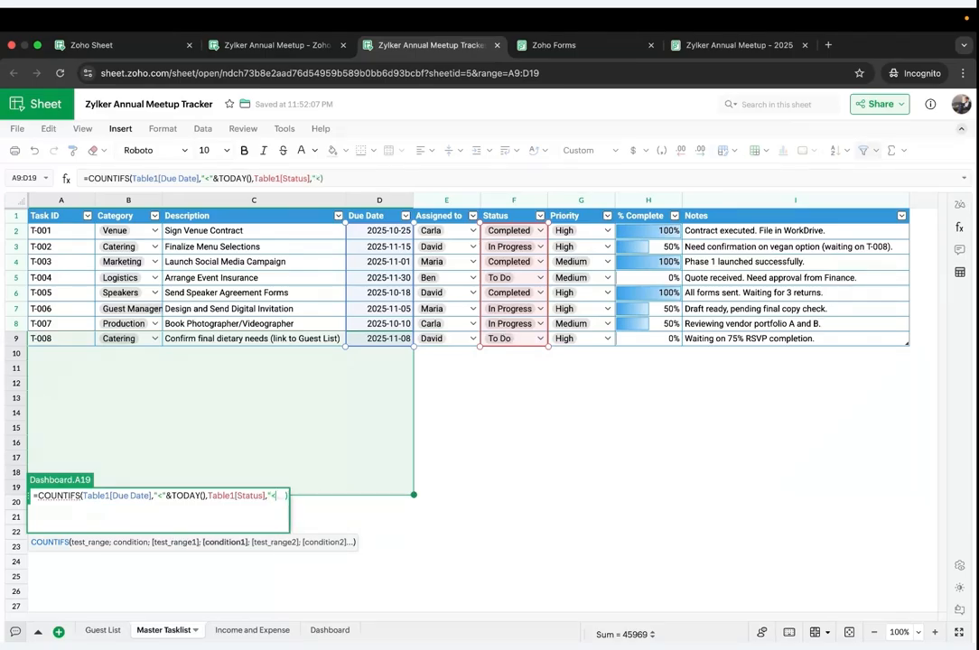
type("pleted\"")
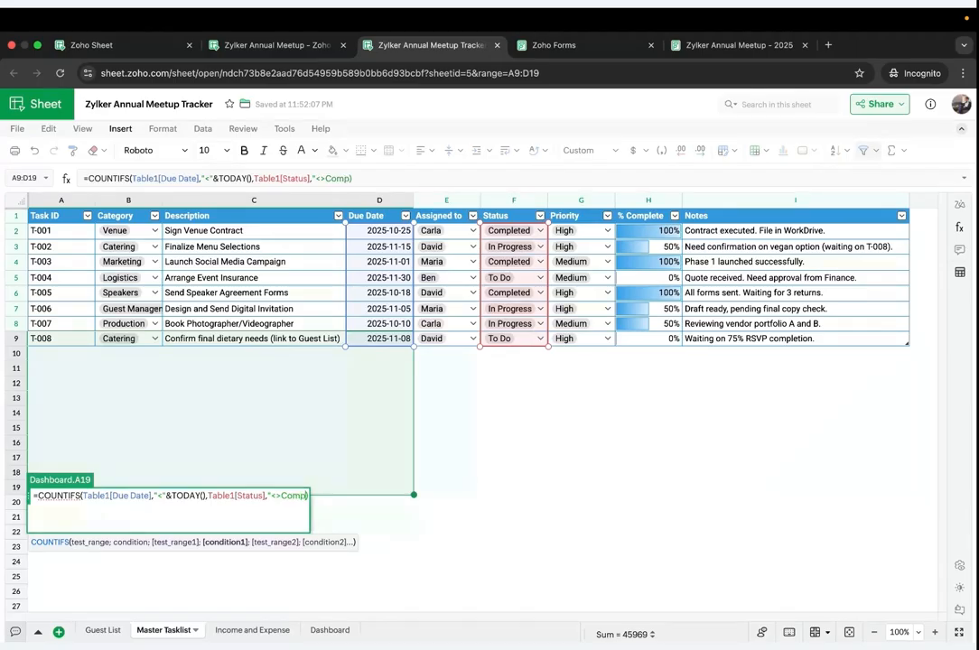
key("Return")
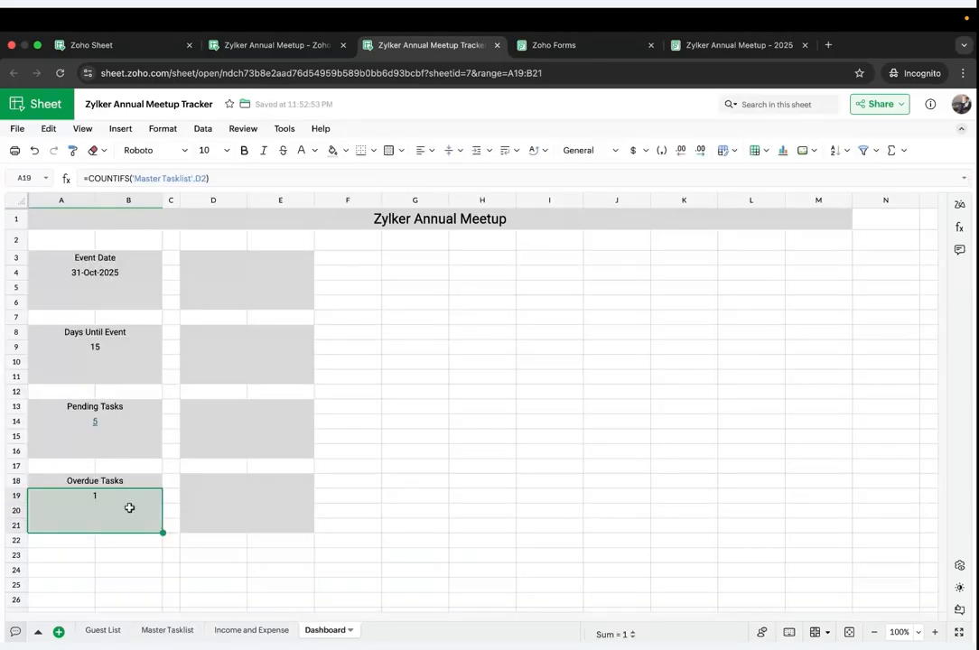
Step: Enter the label "Total Estimated Budget" in D3, the header cell of the second column's first block
left_click(240, 261)
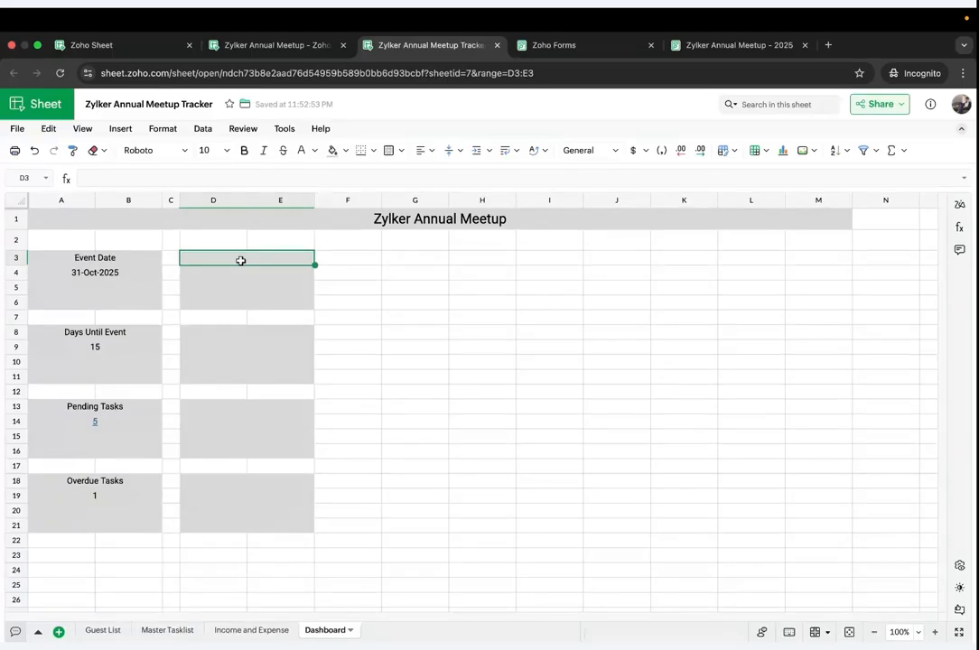
type("Total")
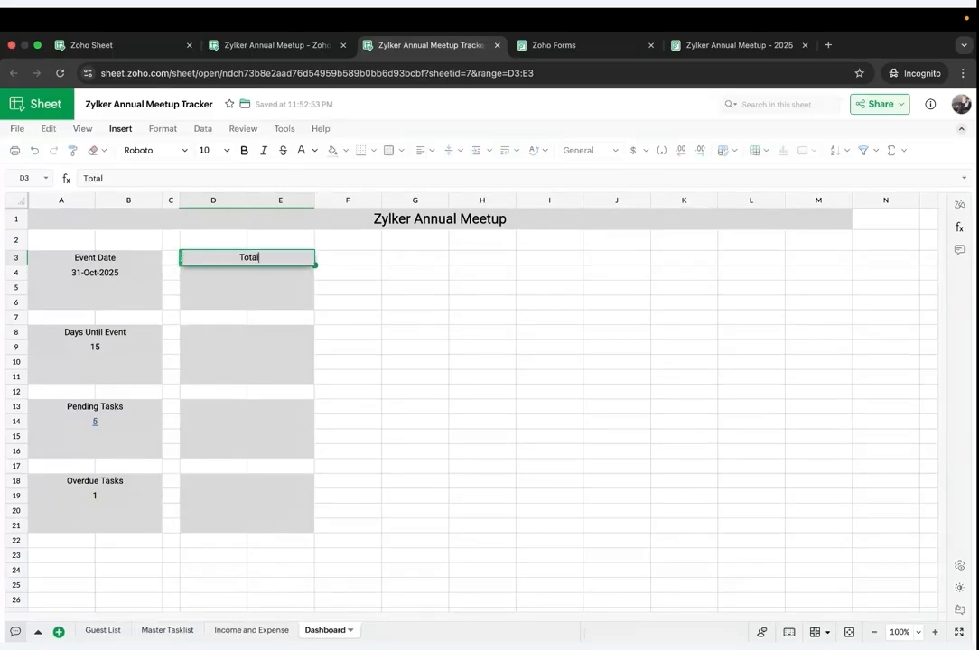
type(" Estimated Budget")
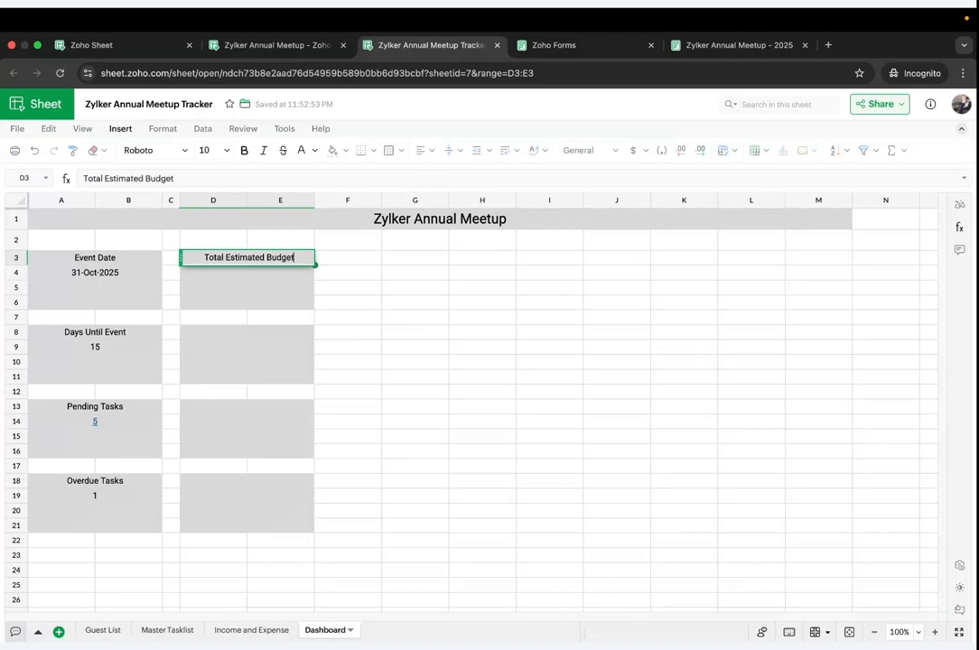
key("Return")
Step: Enter a SUM formula in D4 that totals the Budget column, C3 to C8, of the Income and Expense sheet
type("=s")
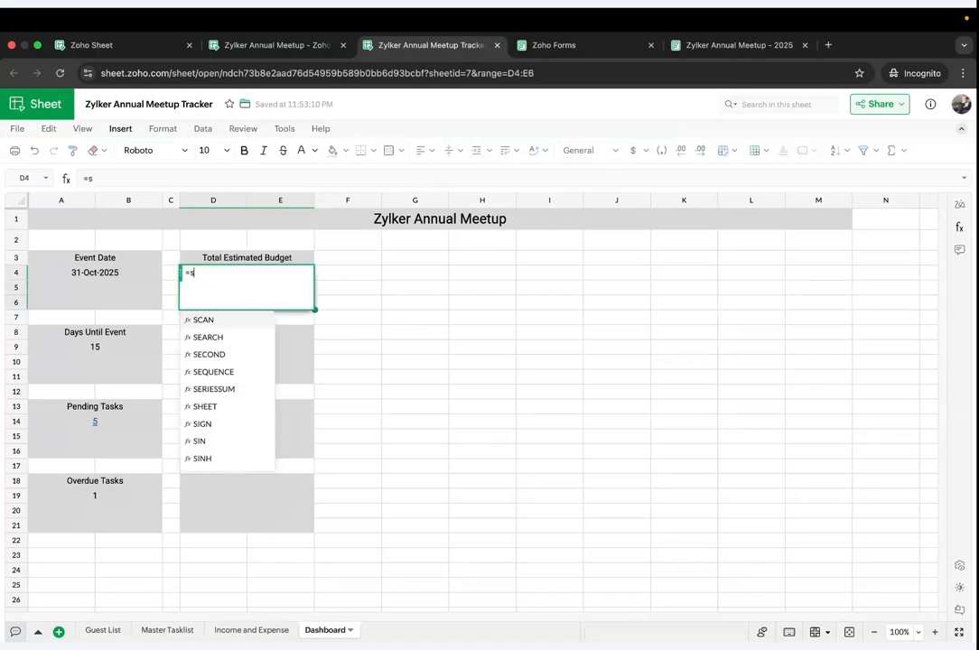
type("um")
left_click(216, 322)
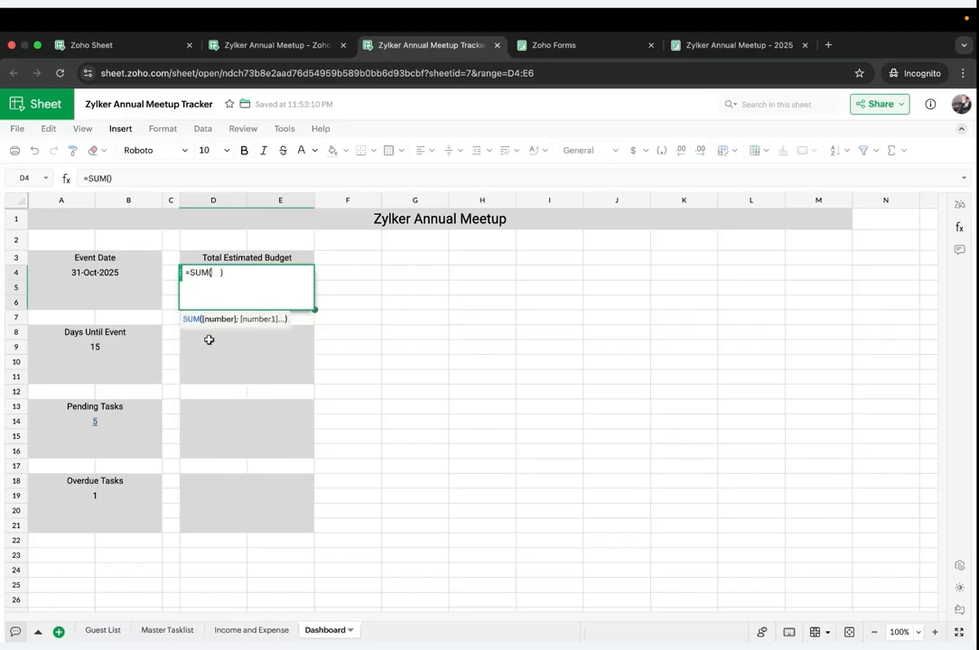
left_click(235, 630)
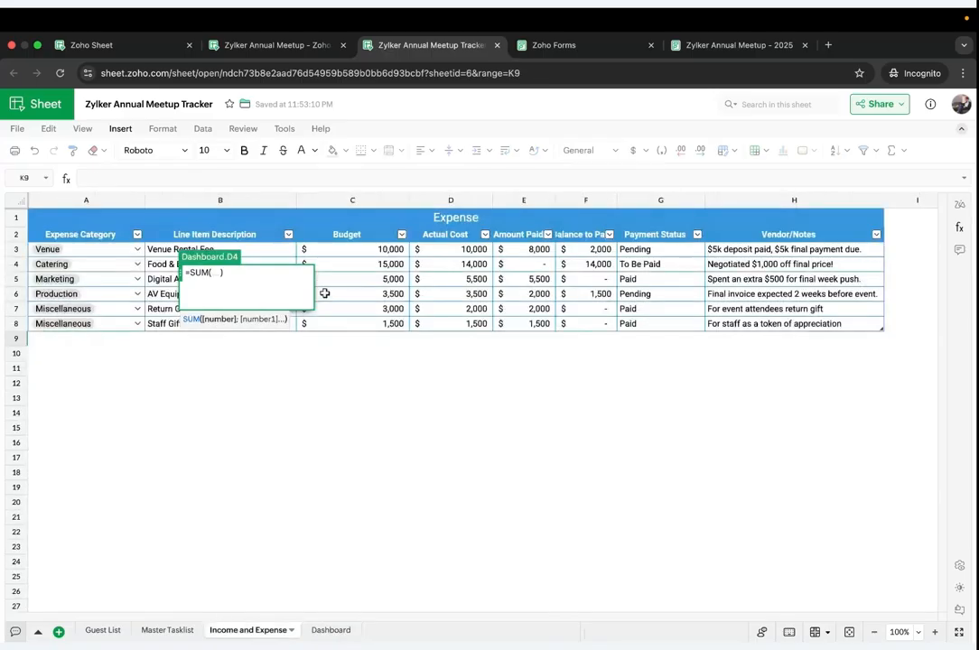
left_click(344, 252)
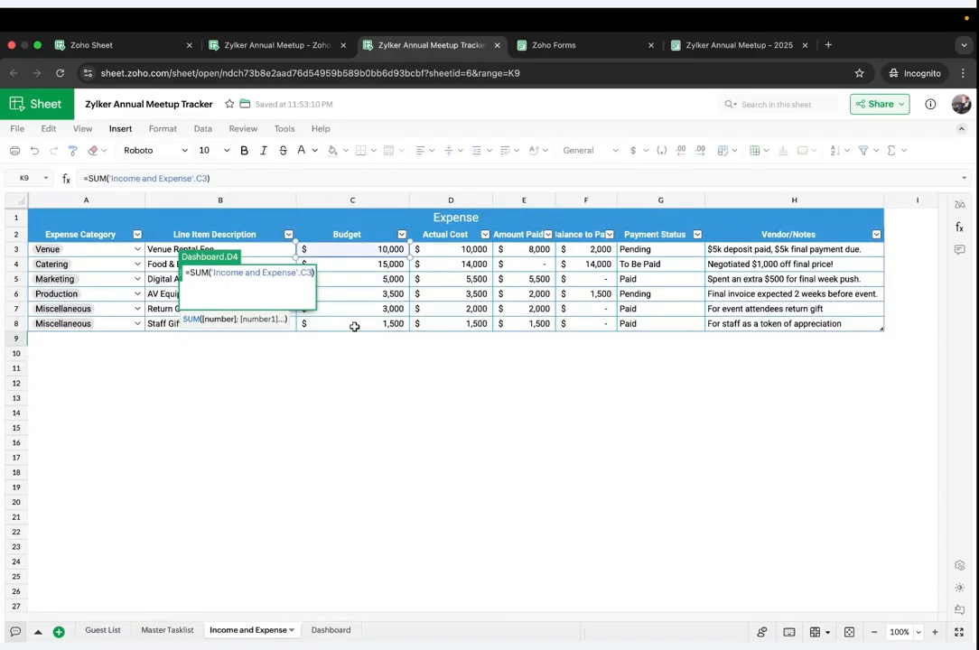
left_click(354, 326, "shift")
key("Return")
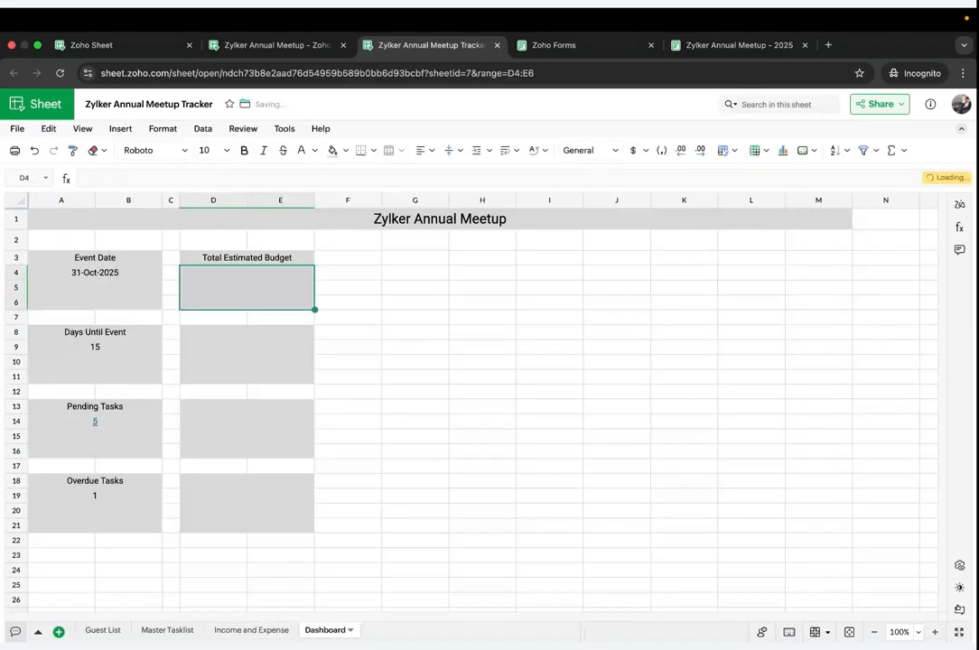
Step: Enter the label "Total Actual Cost" in D8, the header cell of the second column's second block
left_click(238, 342)
left_click(231, 333)
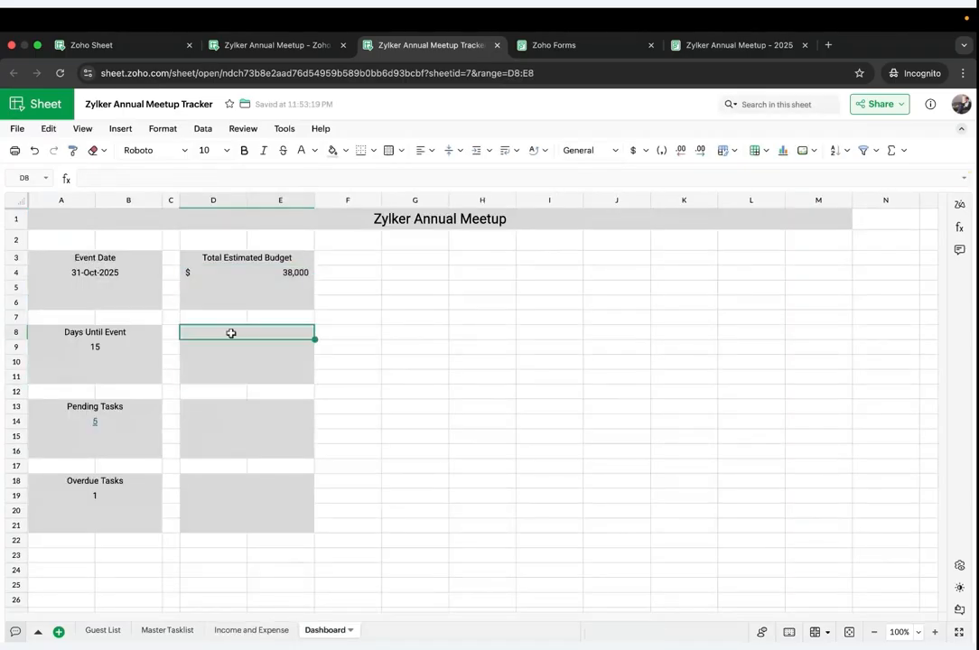
type("Total")
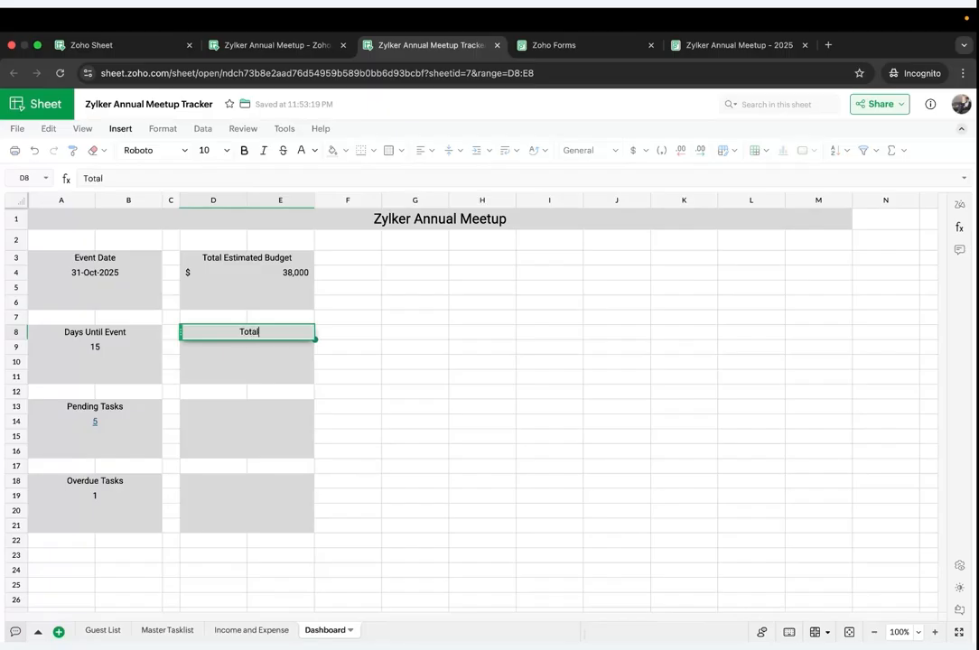
type(" Actual Cost")
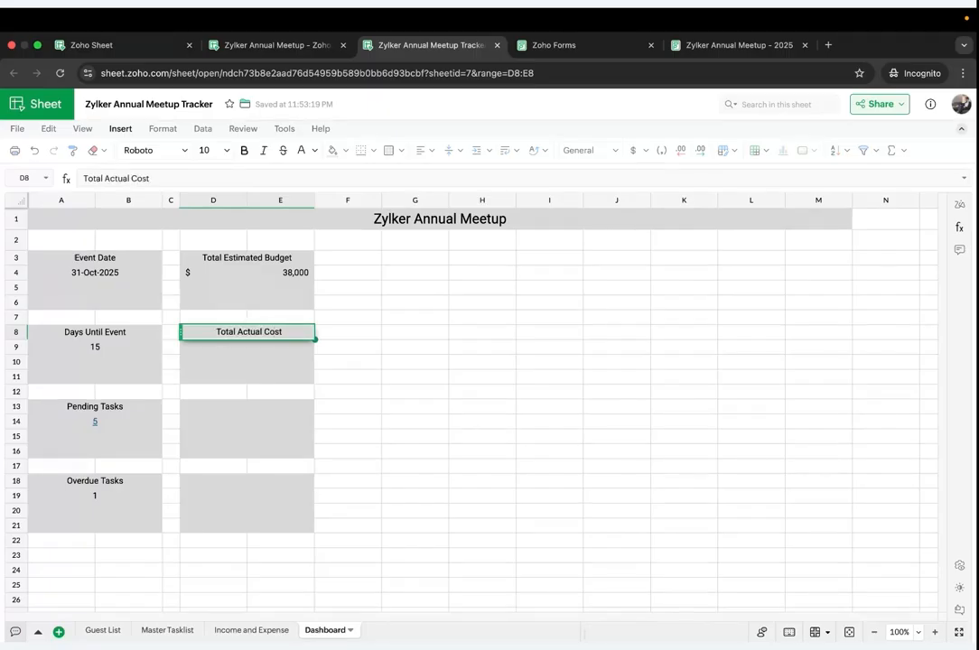
key("Return")
Step: Enter a SUM formula in D9 that totals the Actual Cost column, D3 to D8, of the Income and Expense sheet
type("=sum")
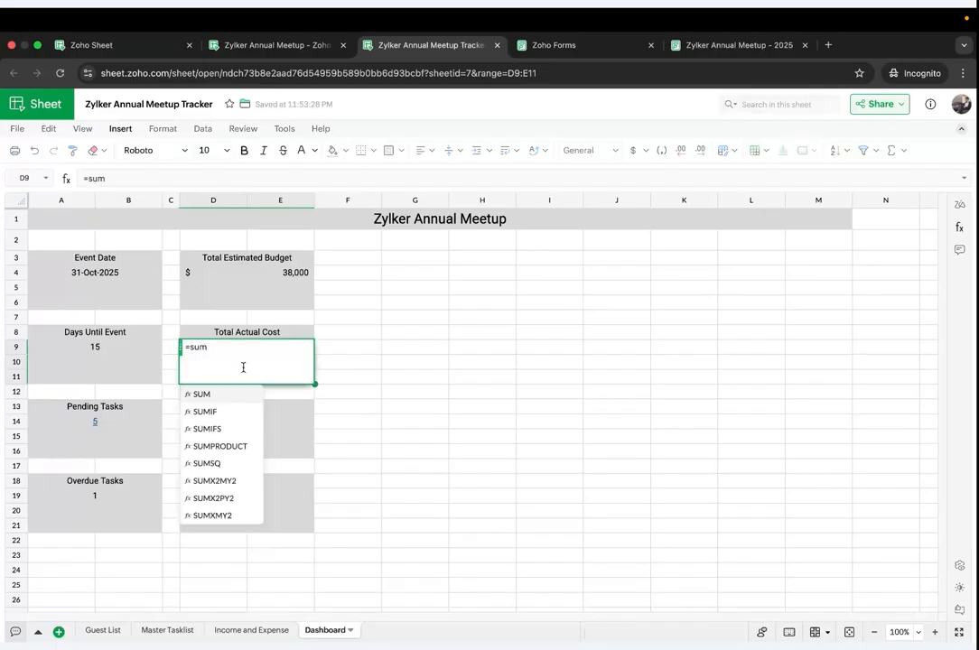
left_click(205, 394)
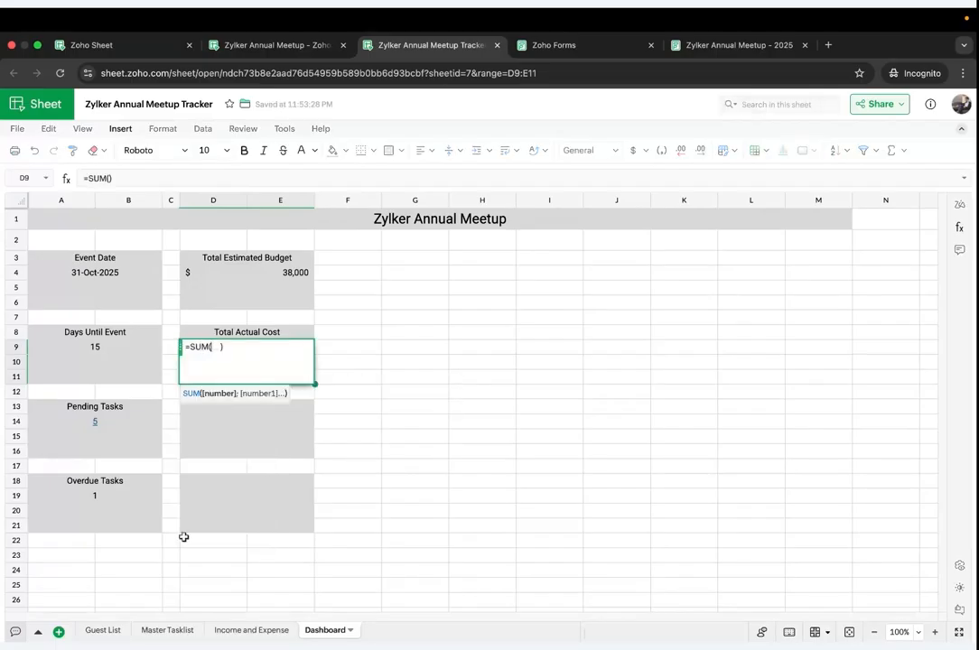
left_click(253, 631)
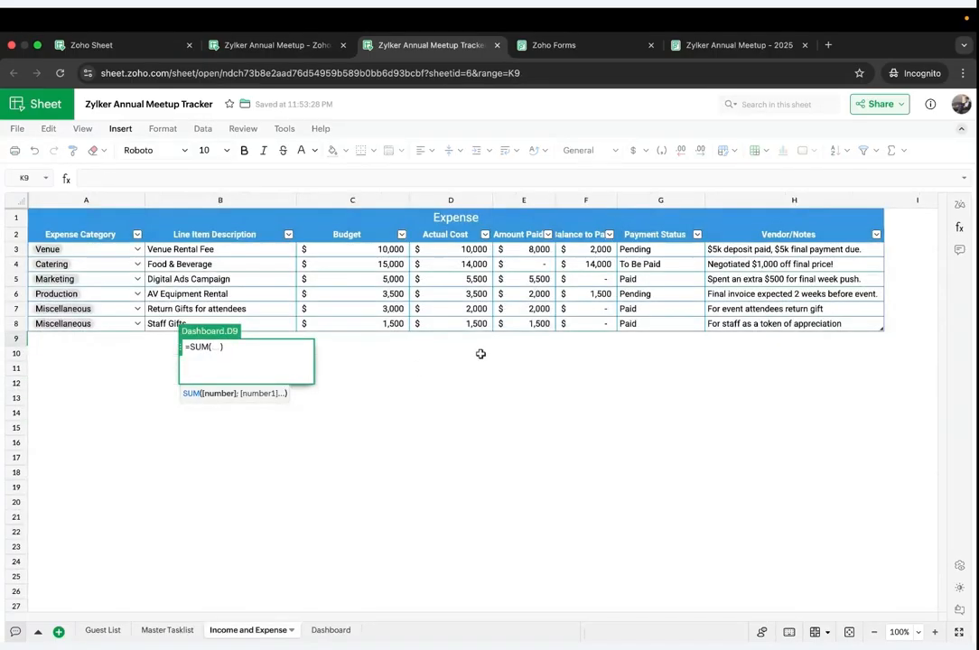
left_click(423, 249)
left_click(434, 322, "shift")
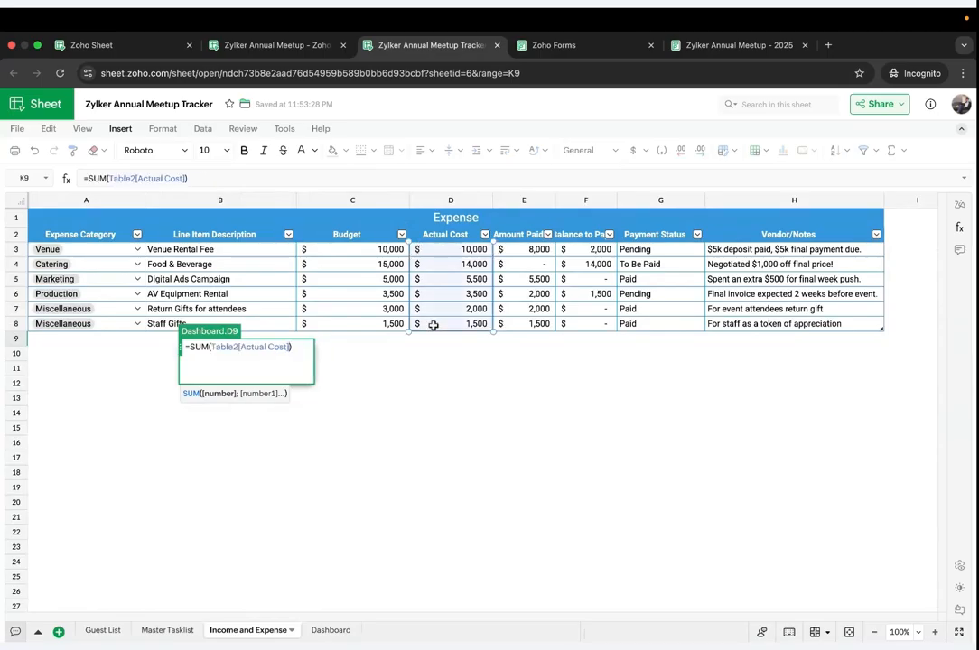
key("Return")
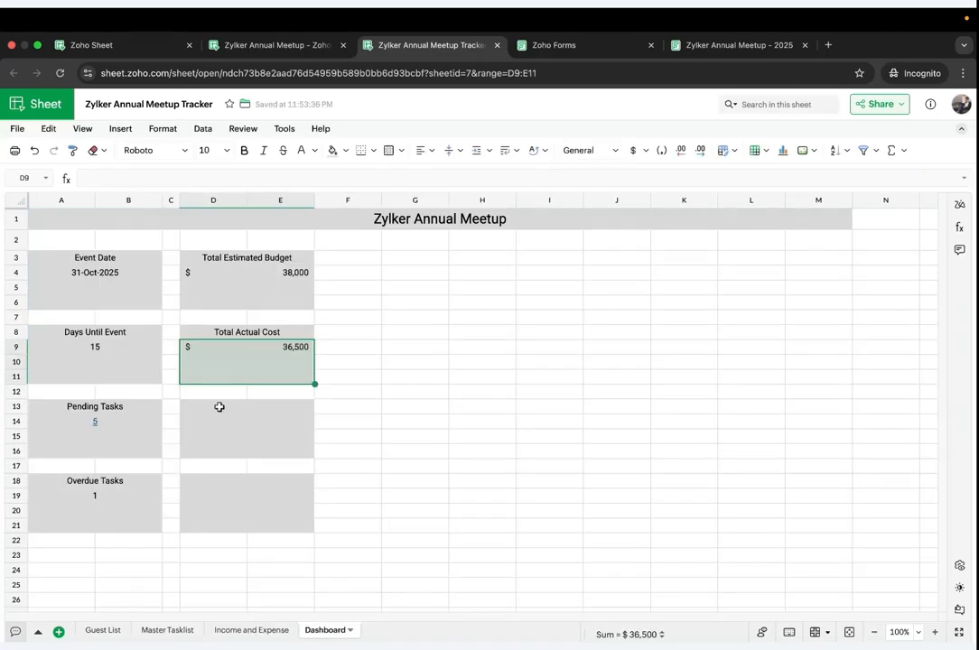
Step: Enter the label "Pending Payment" in D13, the header cell of the second column's third block
left_click(219, 407)
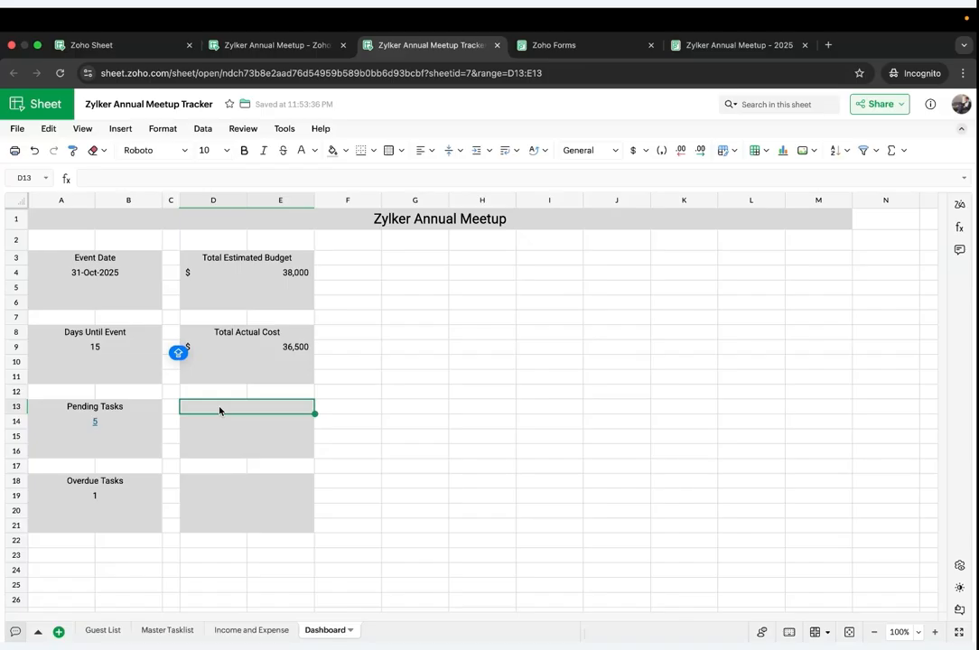
type("Pendin")
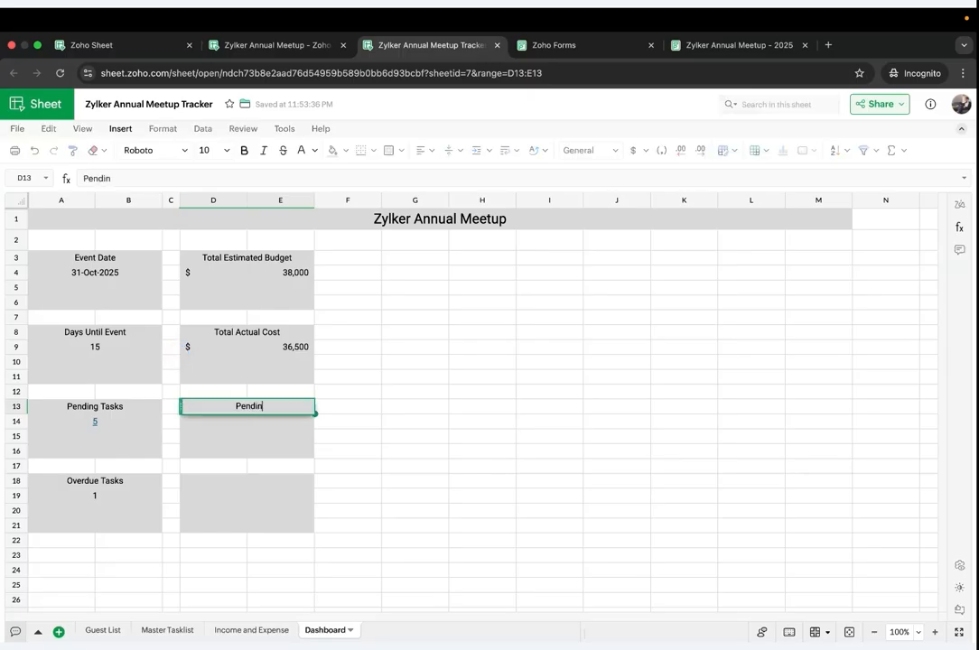
type("g Payment")
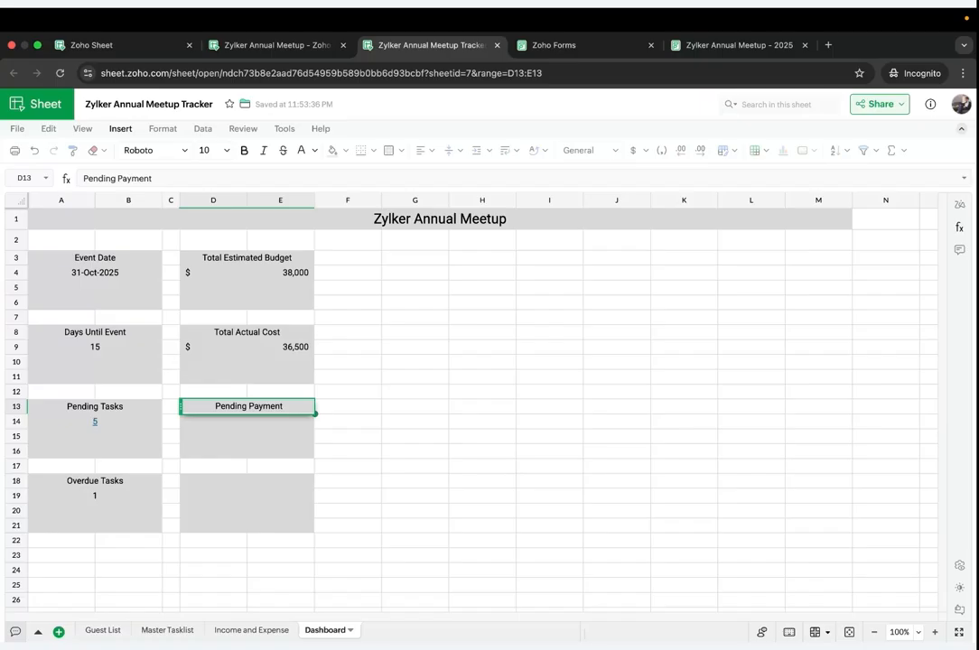
key("Return")
Step: Enter a SUM formula in D14 that totals the Balance to Pay column, F3 to F8, of the Income and Expense sheet
type("=sum")
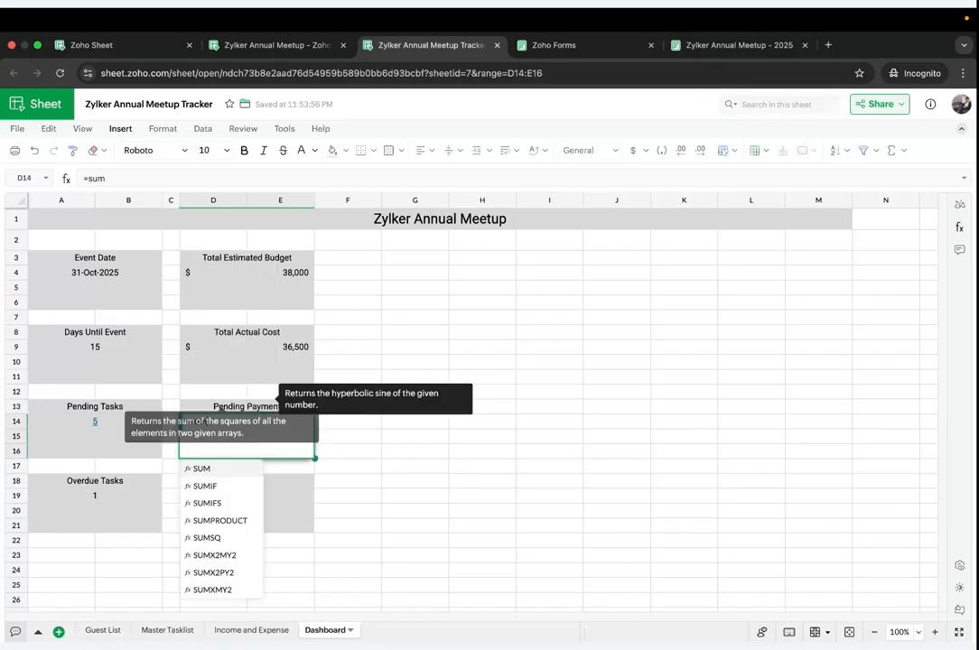
left_click(206, 468)
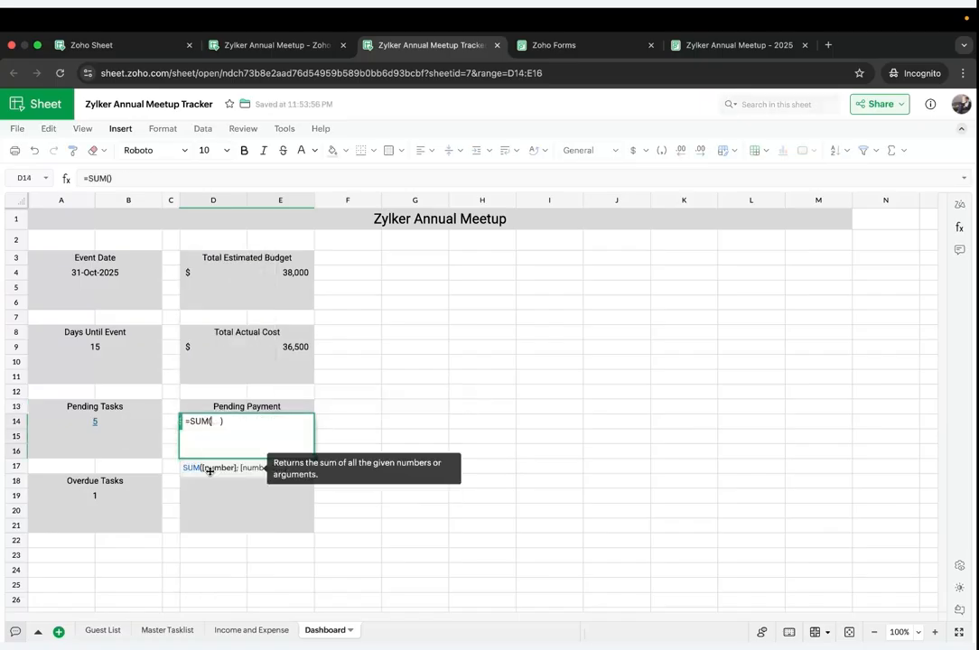
left_click(235, 630)
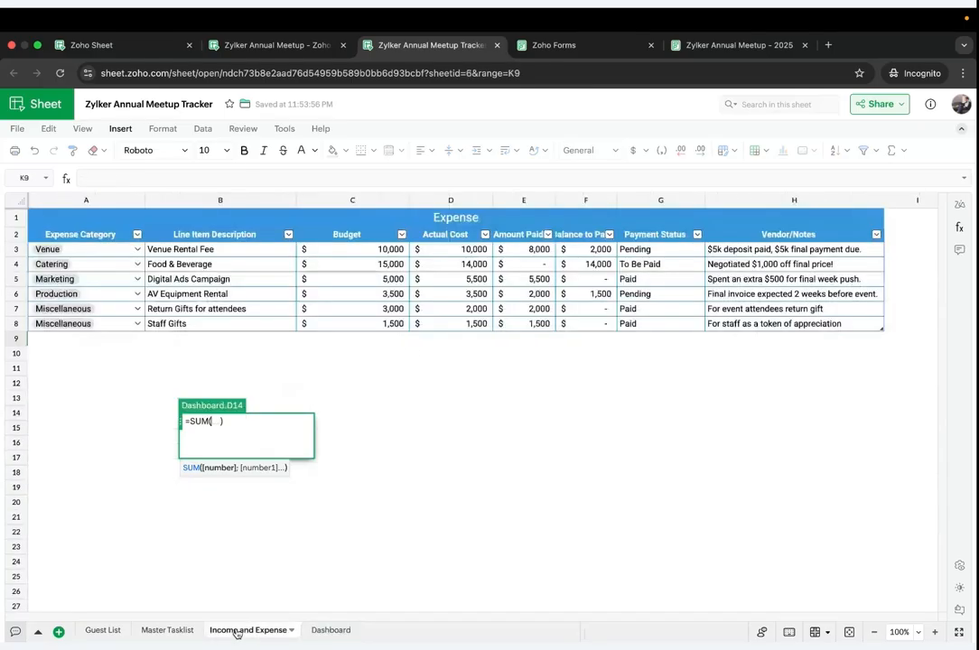
left_click(571, 251)
left_click(577, 326, "shift")
key("Return")
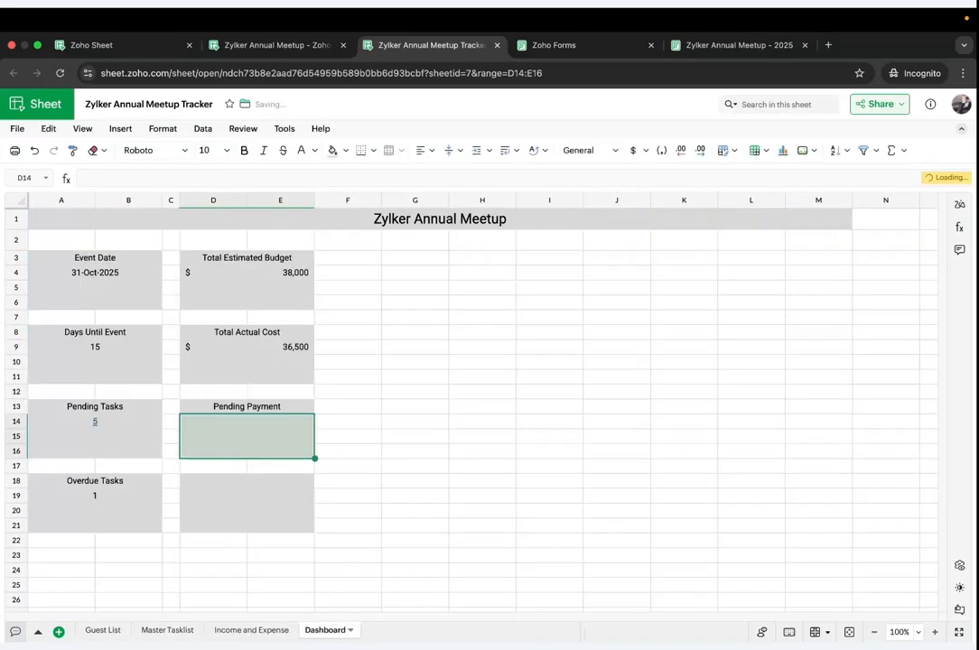
Step: Enter the label "Net Revenue" in D18, the header cell of the second column's fourth block
left_click(230, 484)
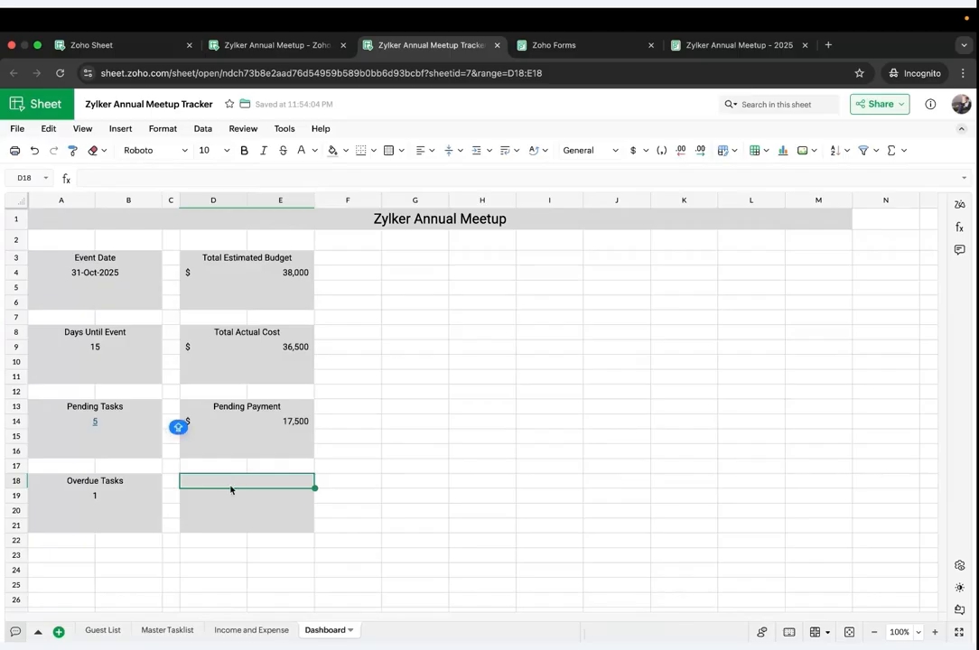
type("Net Revenue")
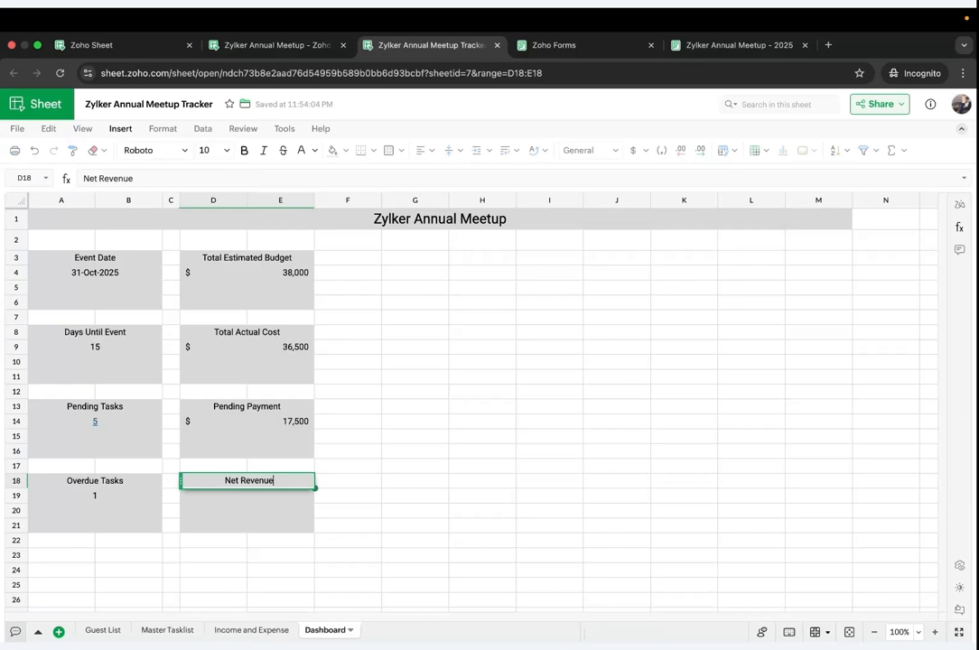
key("Return")
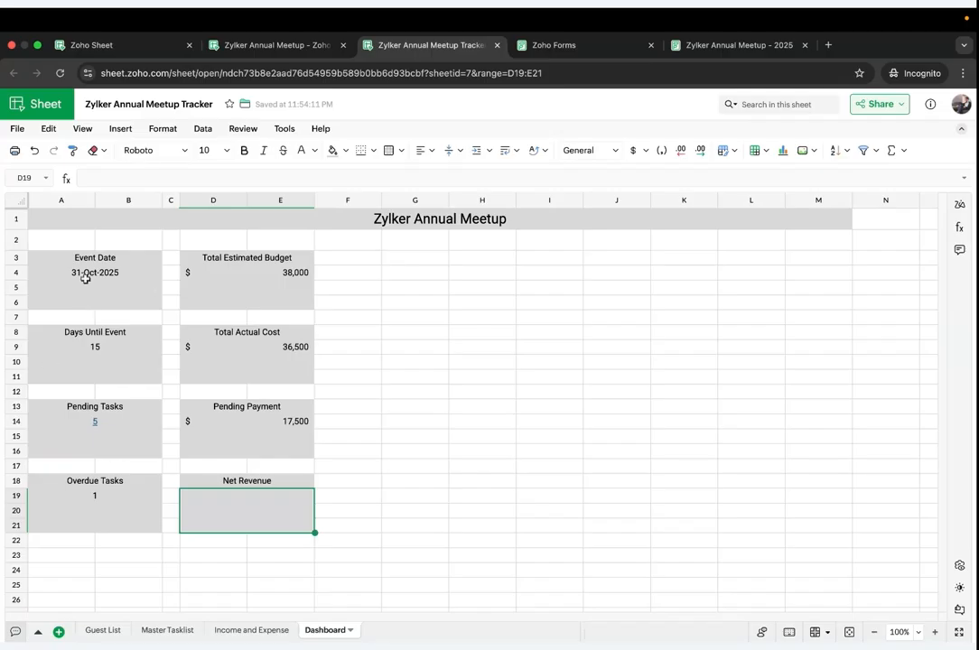
Step: Set the font size of all eight value cells below the dashboard block headers to 14
left_click(85, 279)
left_click(223, 286, "super")
left_click(214, 364, "super")
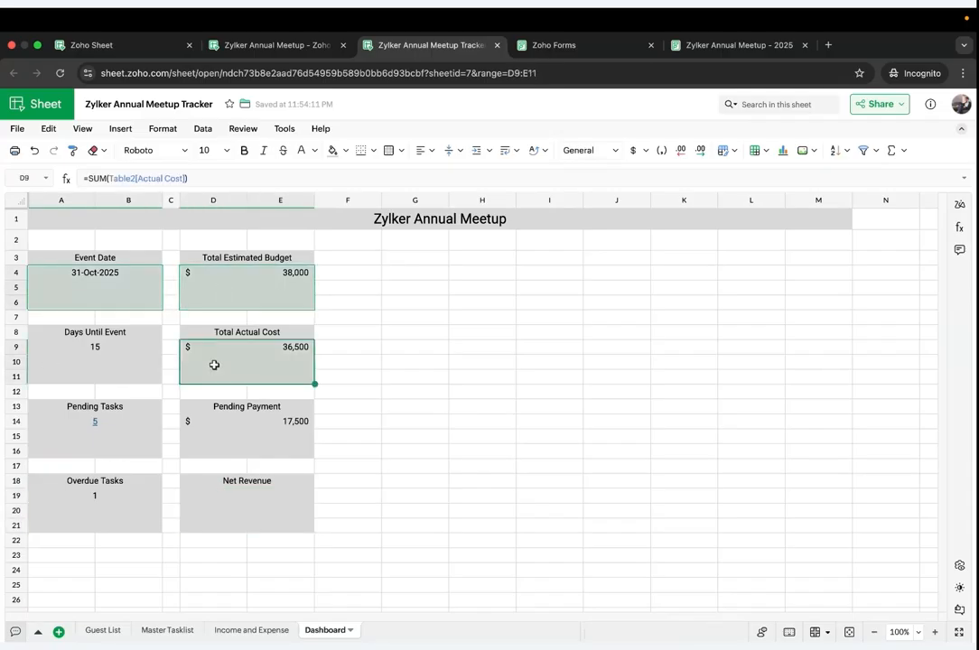
left_click(115, 356, "super")
left_click(103, 446, "super")
left_click(206, 449, "super")
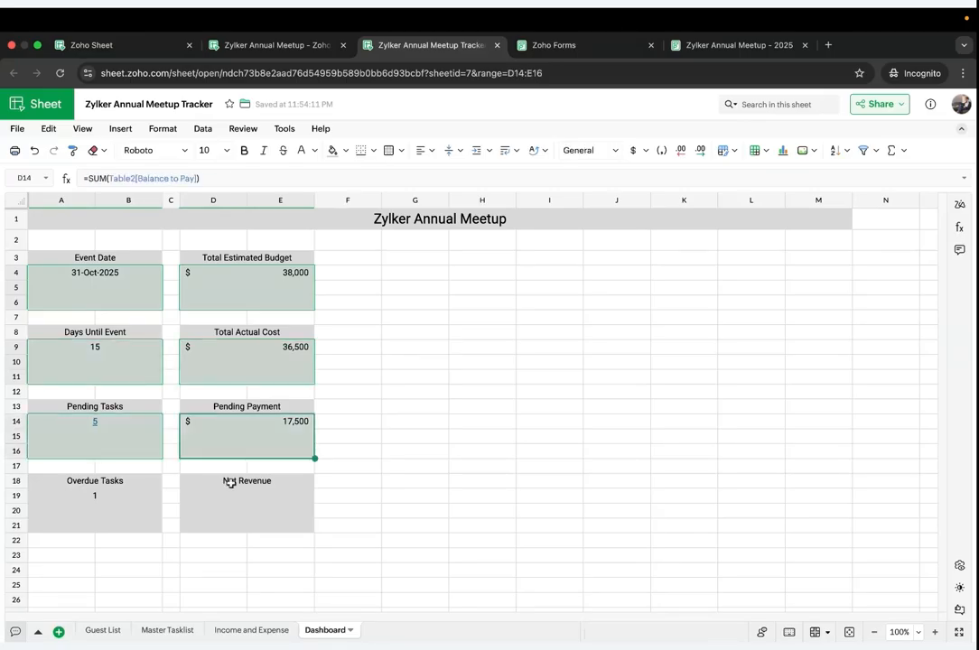
left_click(234, 513, "super")
left_click(116, 516, "super")
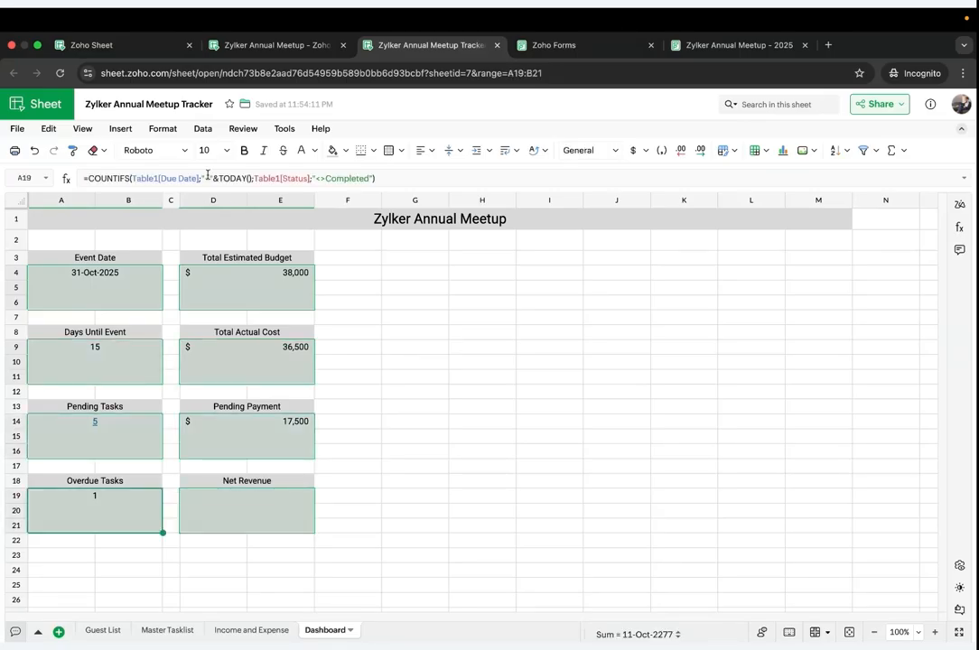
left_click(223, 151)
left_click(220, 284)
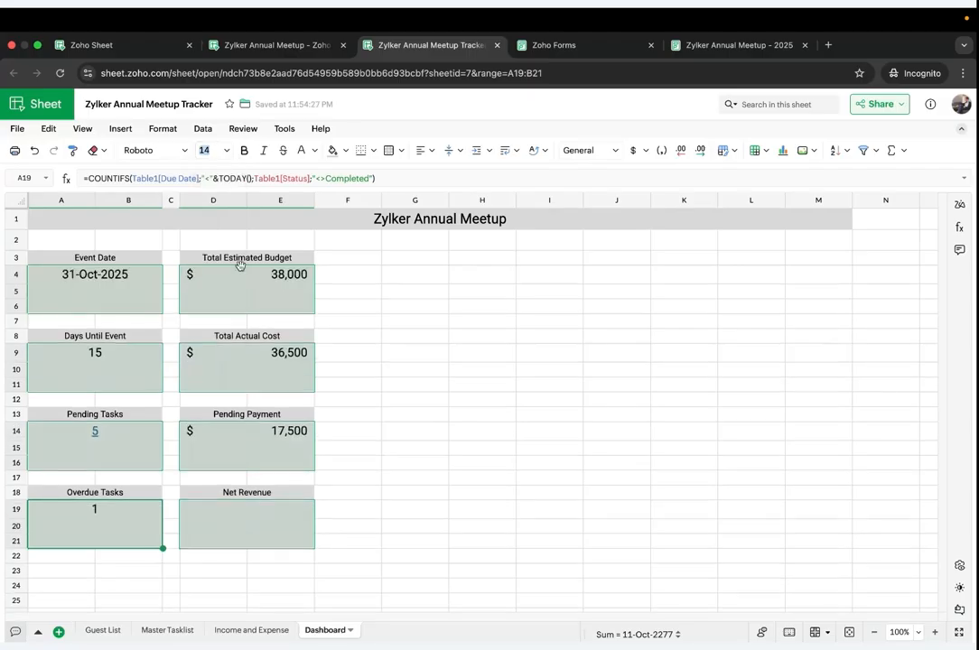
Step: Vertically align the contents of the eight selected value cells to the middle
left_click(450, 151)
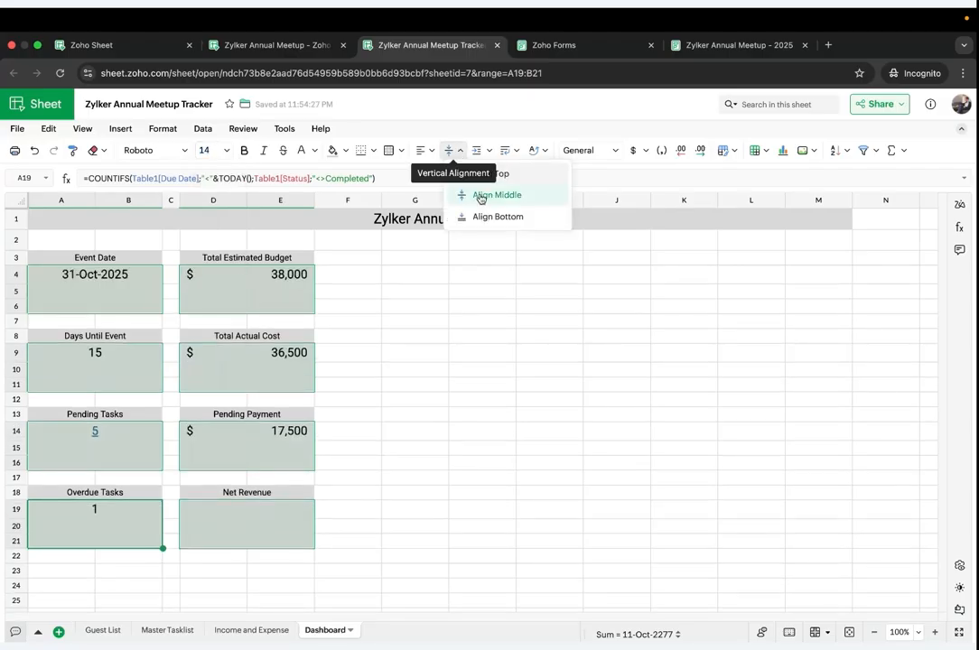
left_click(480, 197)
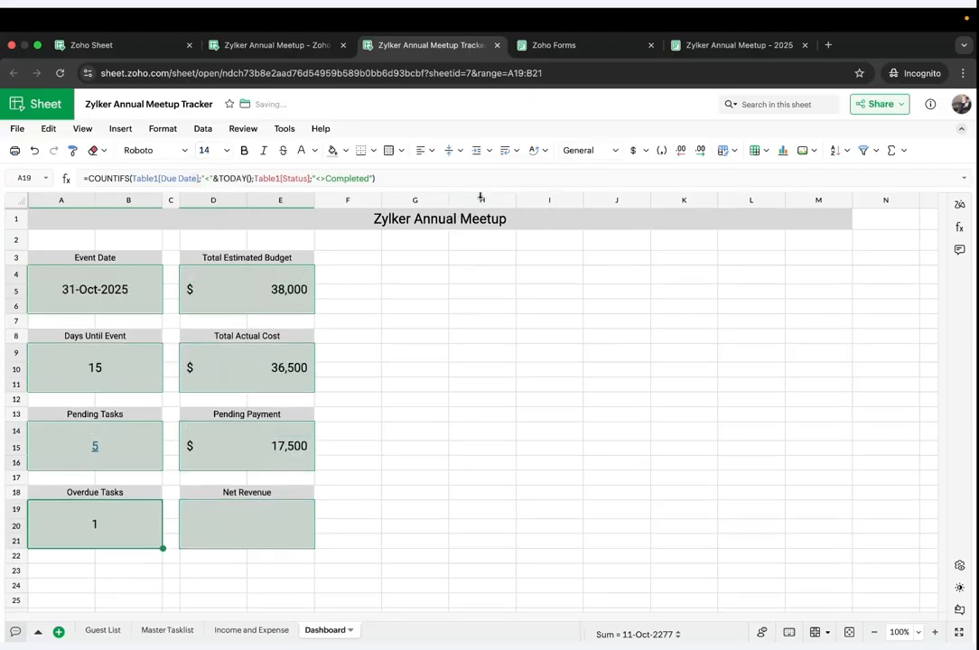
left_click(336, 263)
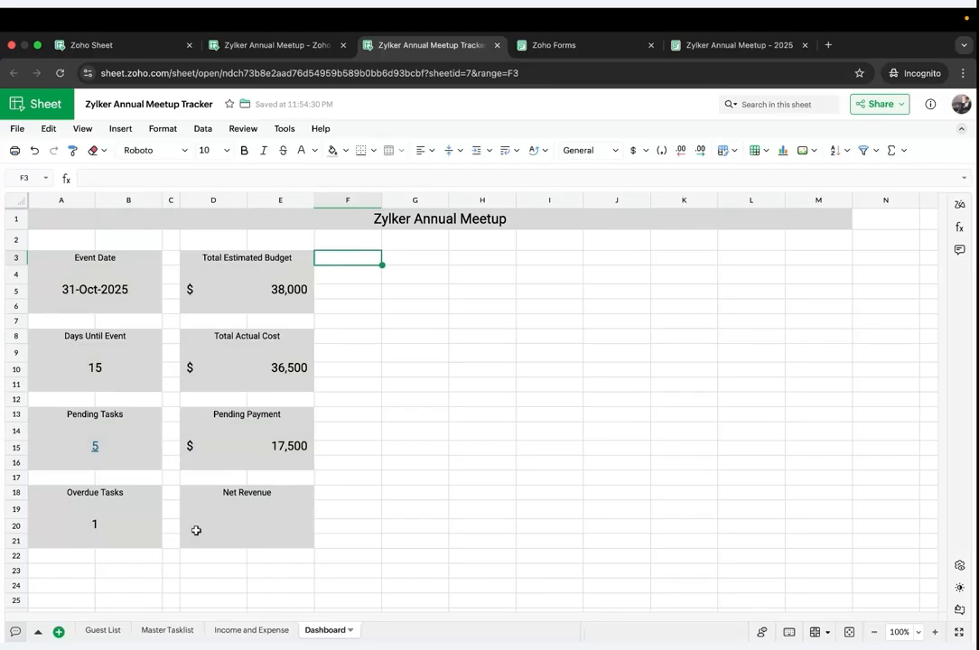
Step: Insert Zia's "Distribution of Food Preference" insight for the Guest List data into that sheet as a column chart
left_click(103, 631)
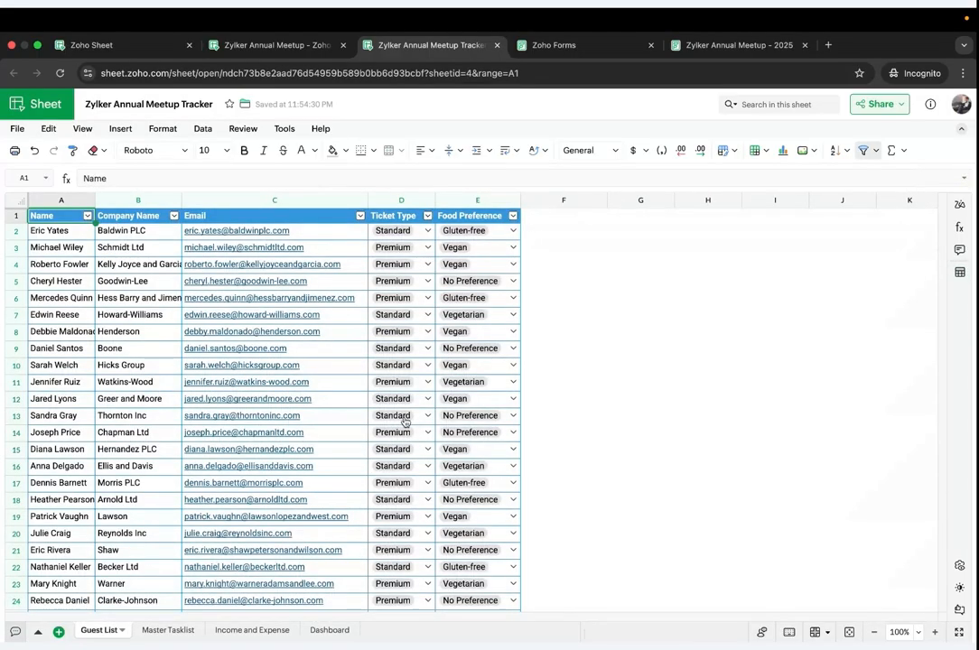
left_click(485, 390)
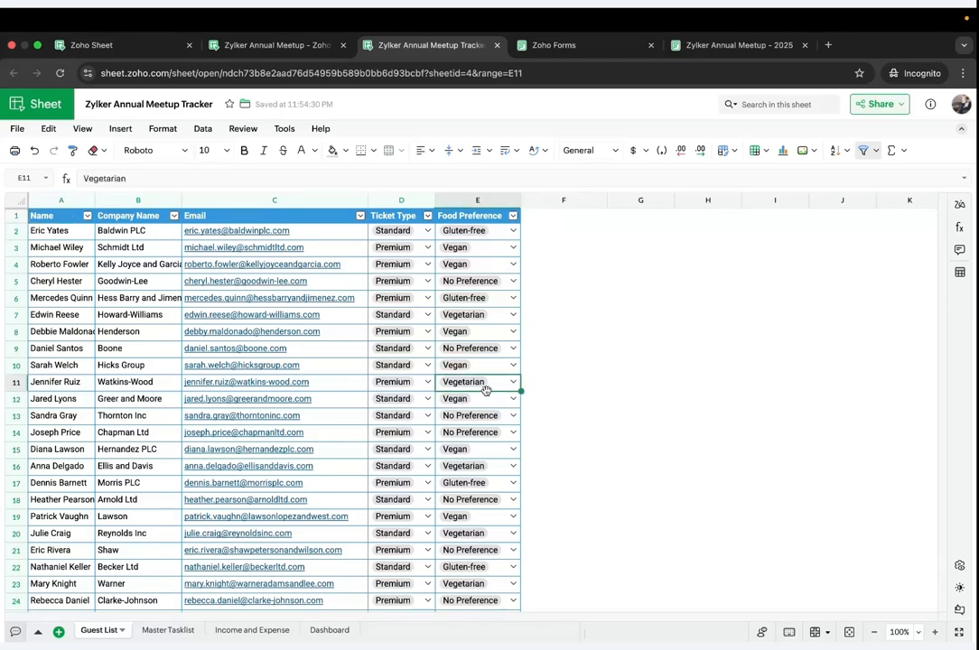
left_click(959, 205)
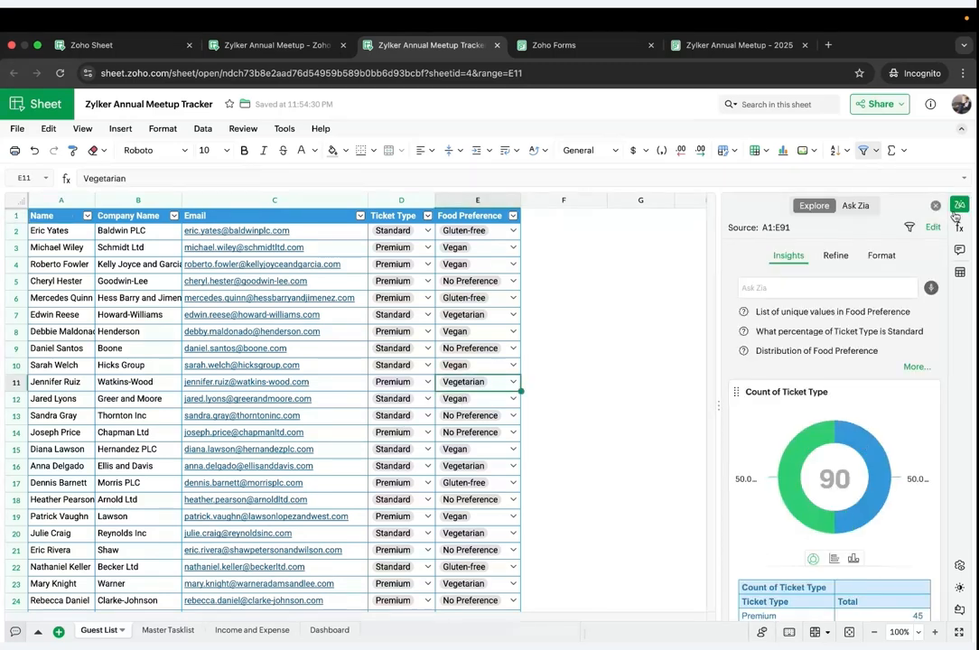
scroll(857, 409, "down", 3)
scroll(857, 409, "down", 4)
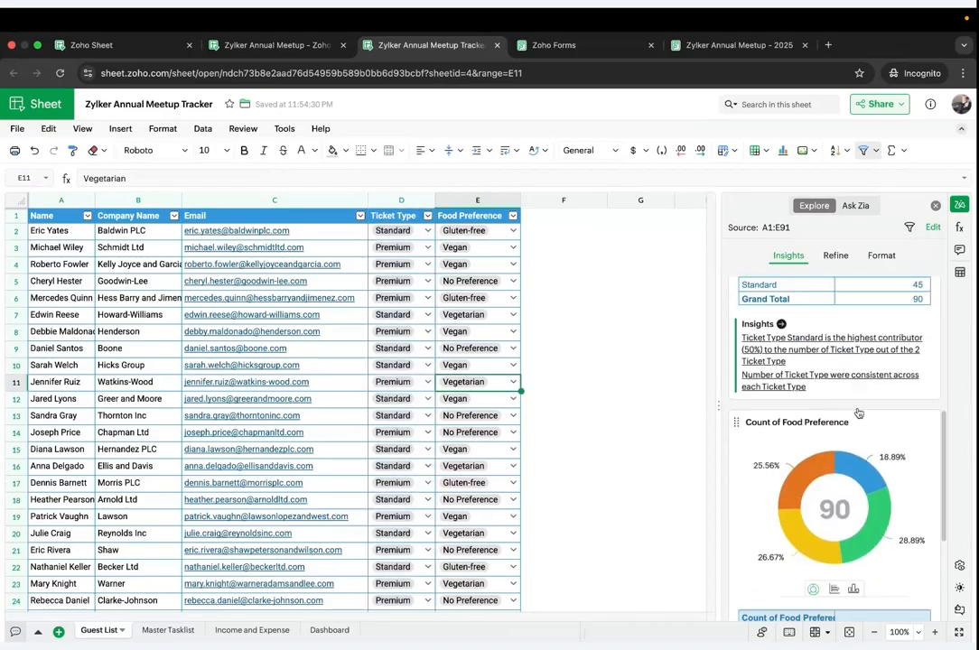
scroll(857, 409, "up", 7)
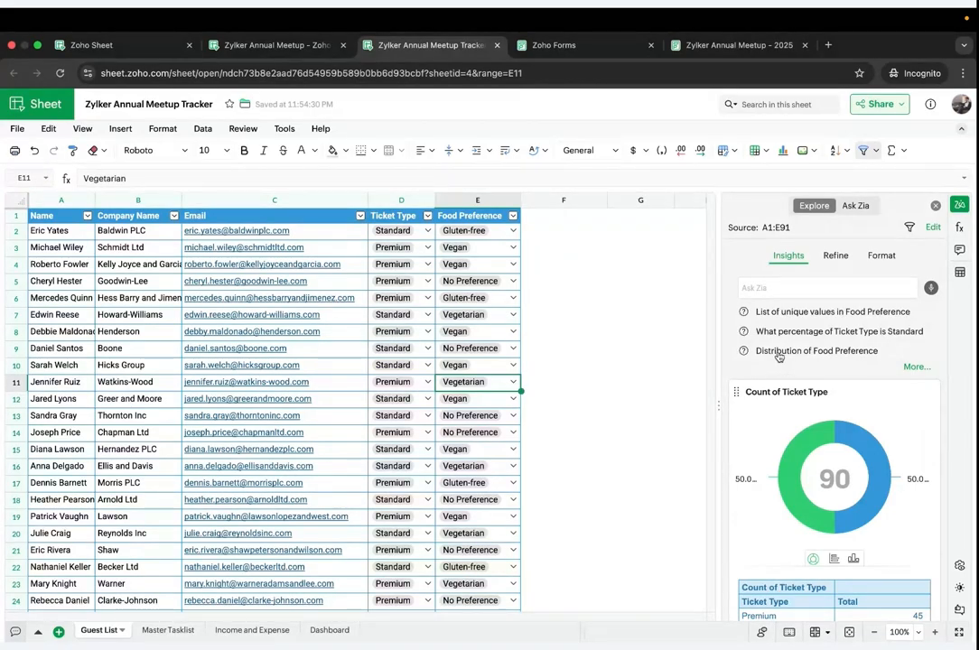
left_click(779, 352)
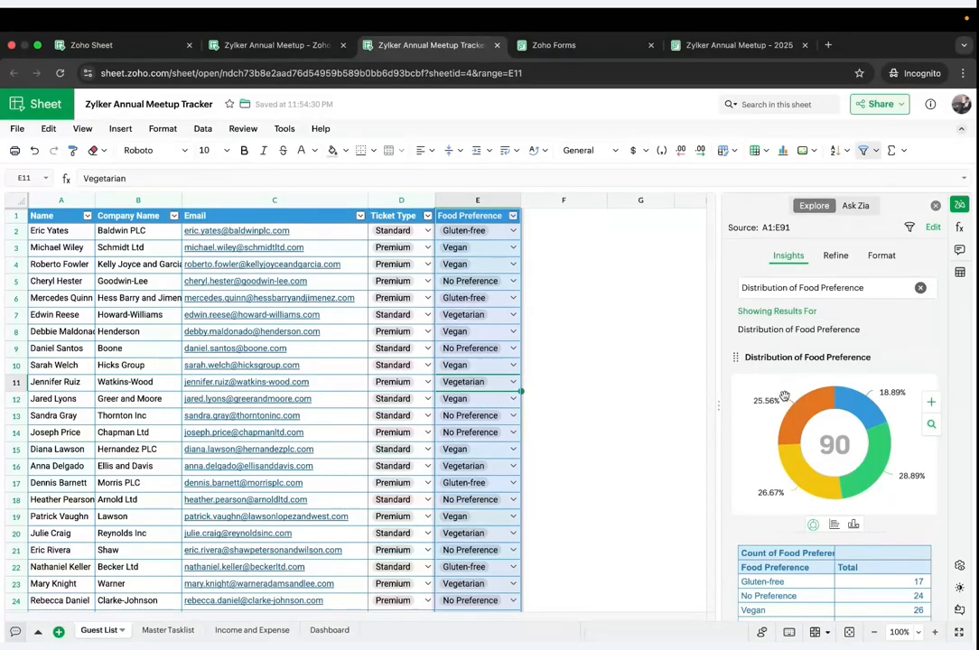
left_click(854, 529)
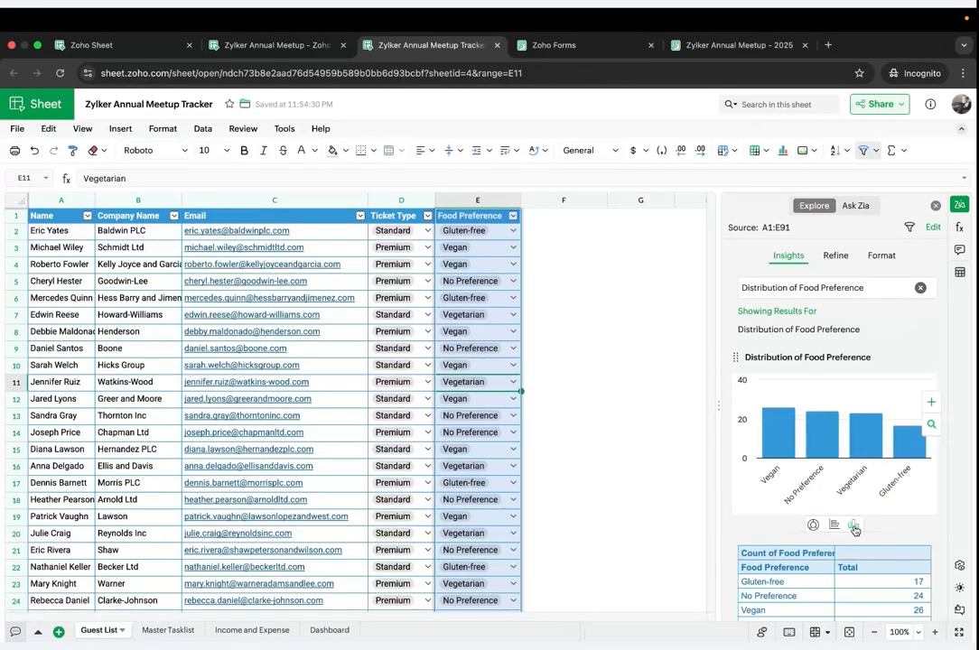
left_click(930, 402)
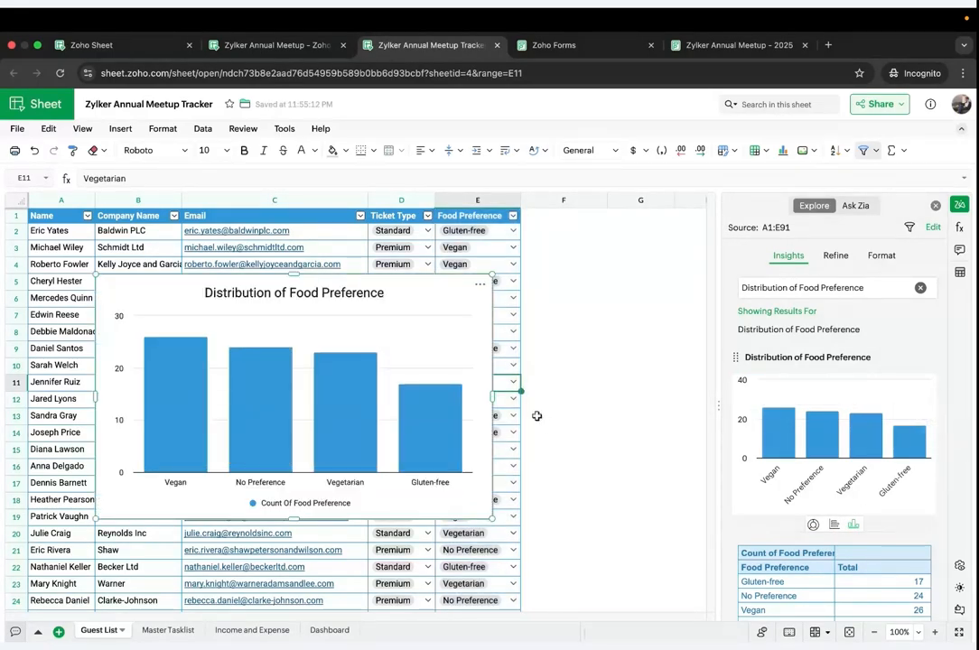
Step: Clear the Zia query, insert the suggested "Count of Ticket Type" doughnut chart into the Guest List sheet, and close Zia
left_click(920, 287)
scroll(813, 403, "down", 1)
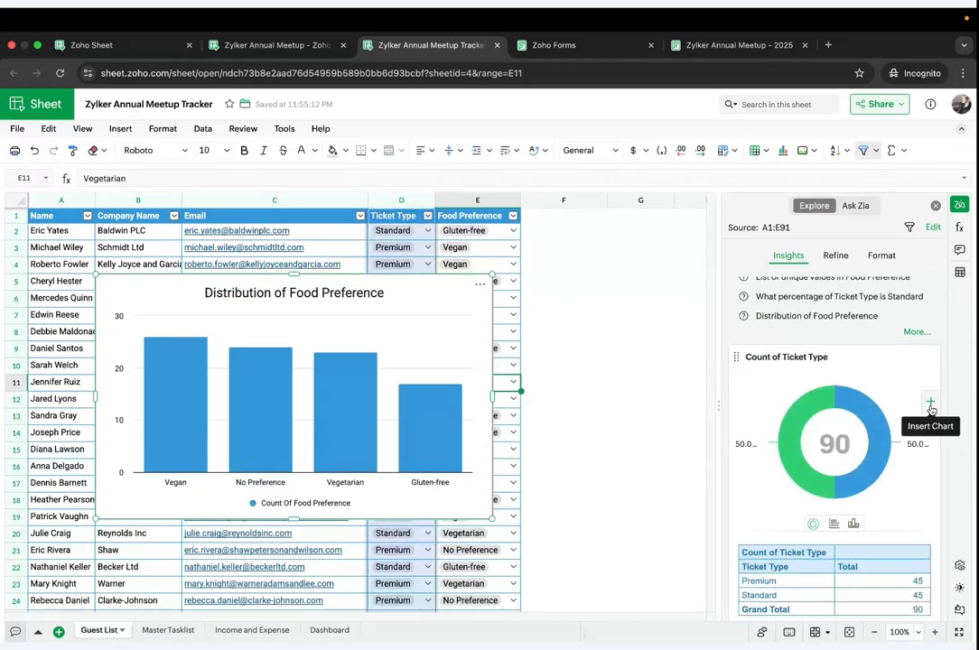
left_click(931, 408)
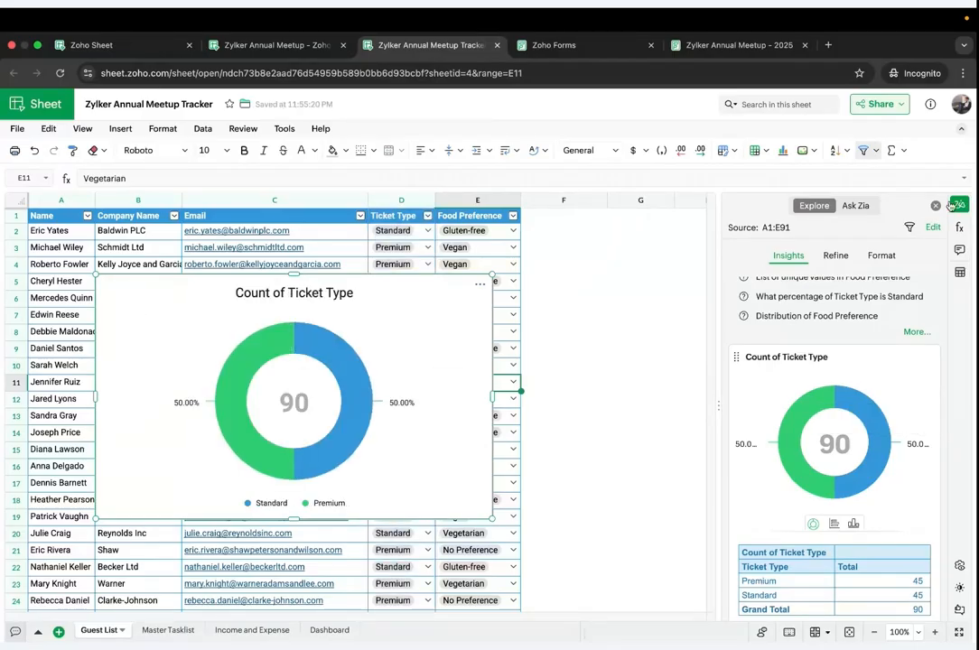
left_click(955, 205)
Step: Move the "Count of Ticket Type" doughnut chart from the Guest List sheet to the Dashboard sheet
left_click_drag(400, 306, 584, 308)
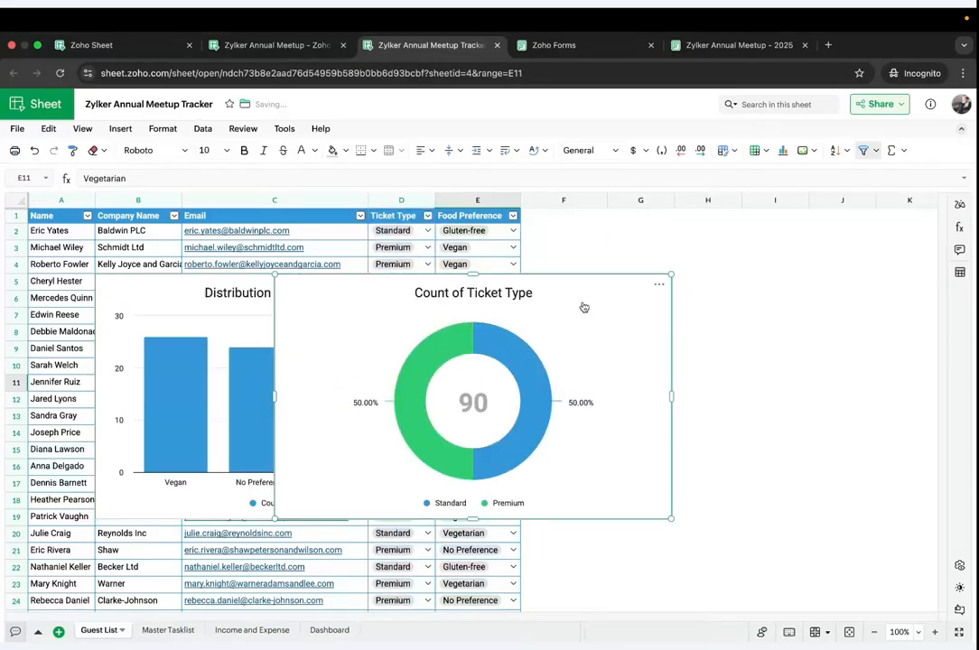
left_click(659, 285)
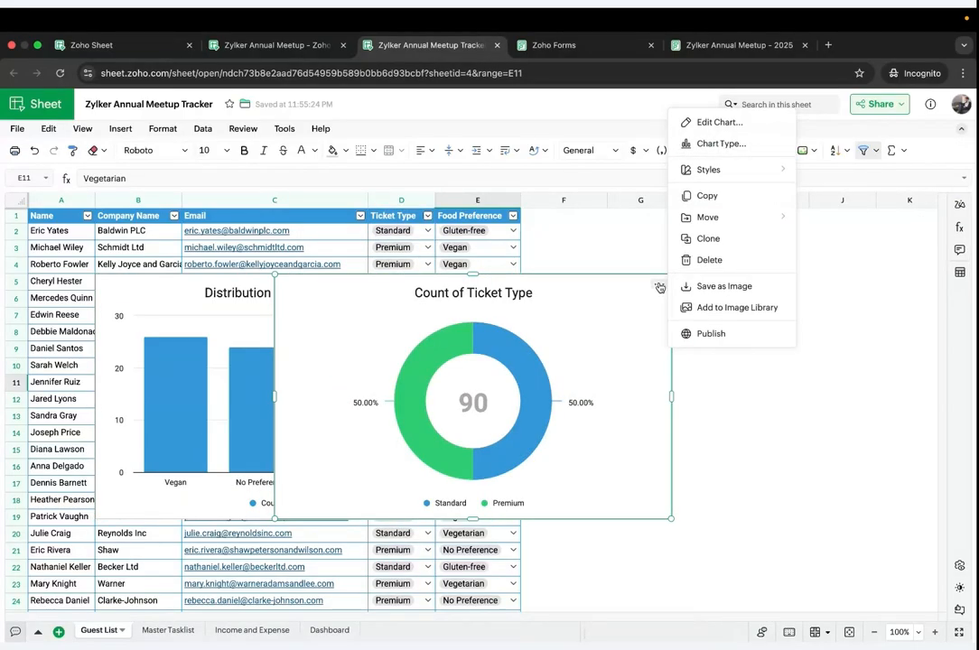
mouse_move(736, 231)
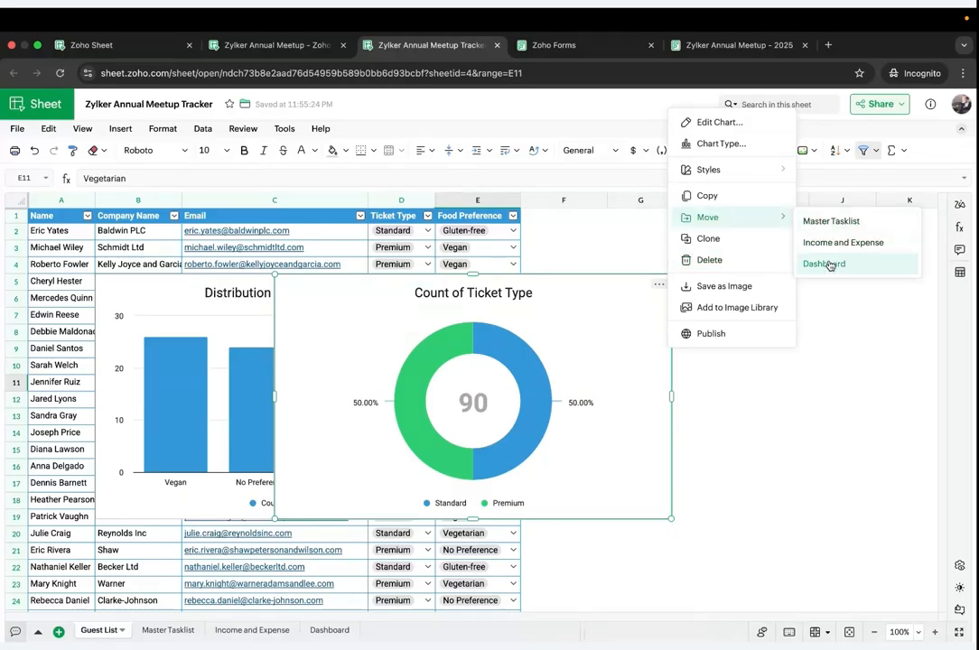
left_click(828, 263)
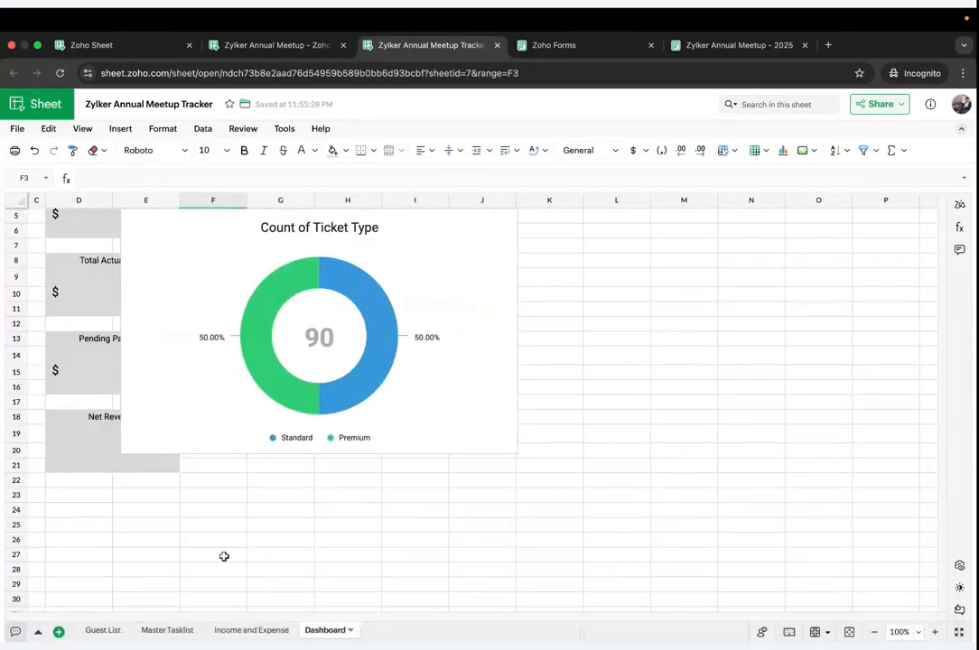
Step: Move the "Distribution of Food Preference" column chart from the Guest List sheet to the Dashboard sheet
left_click(102, 630)
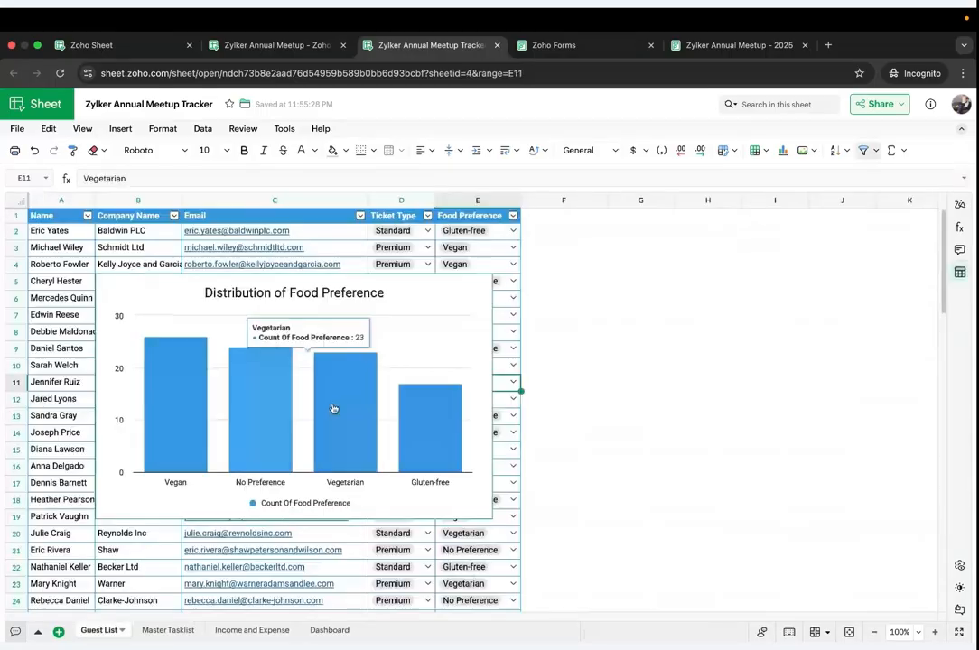
left_click(480, 283)
mouse_move(511, 398)
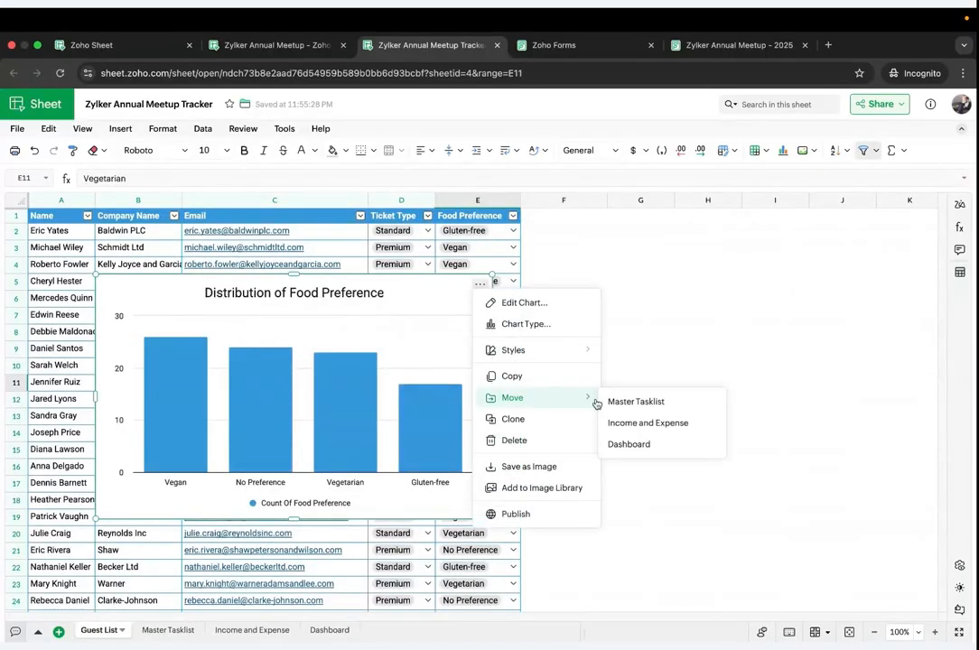
left_click(624, 441)
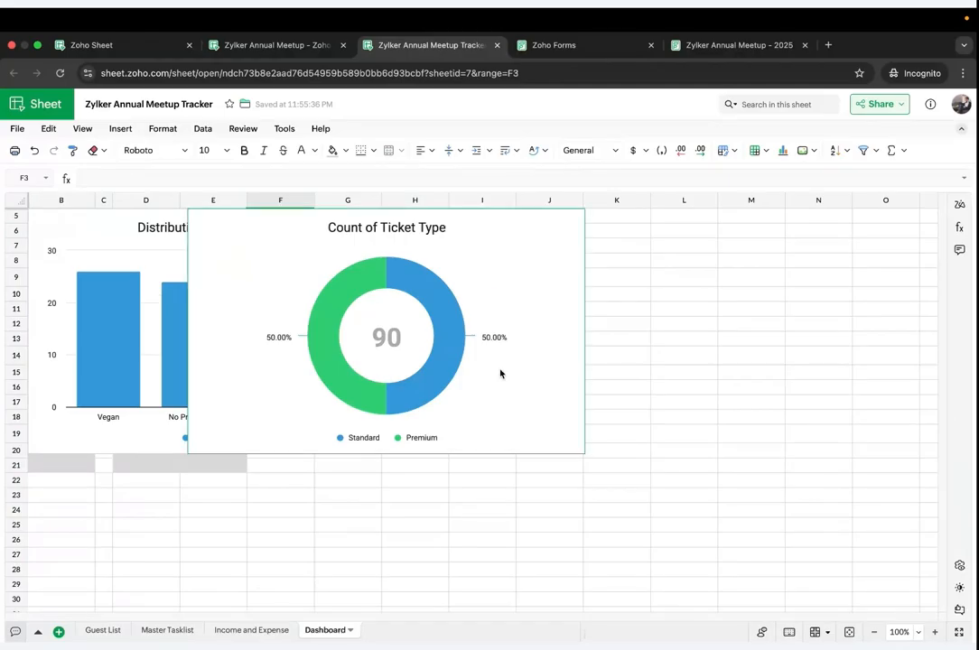
Step: Separate the two charts, place the food preference chart beside the financial blocks from row 3, and reduce its height to end around row 16
left_click_drag(459, 255, 806, 271)
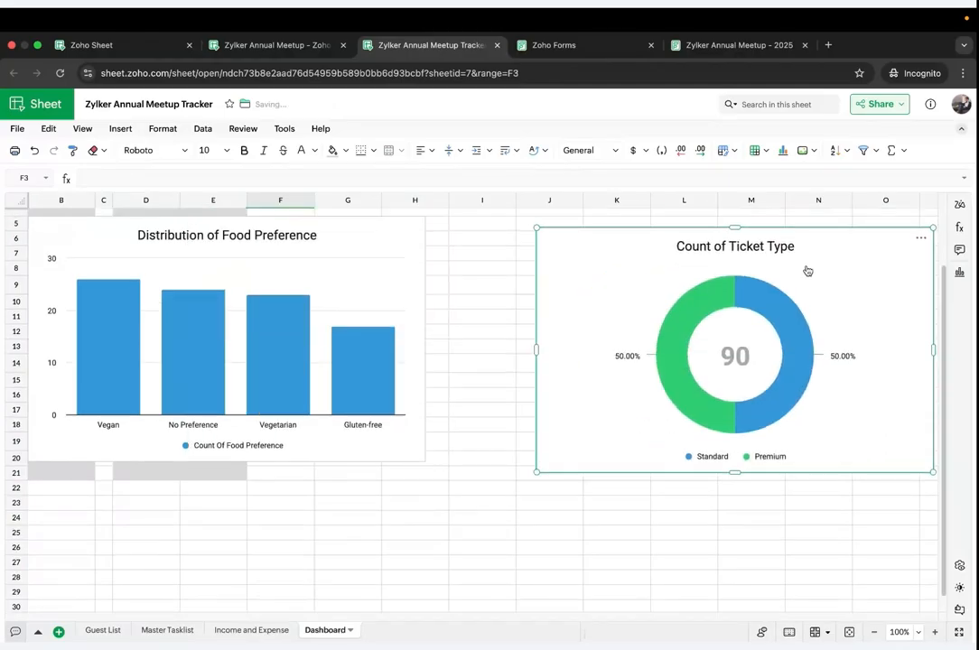
scroll(504, 256, "up", 3)
left_click_drag(353, 318, 587, 285)
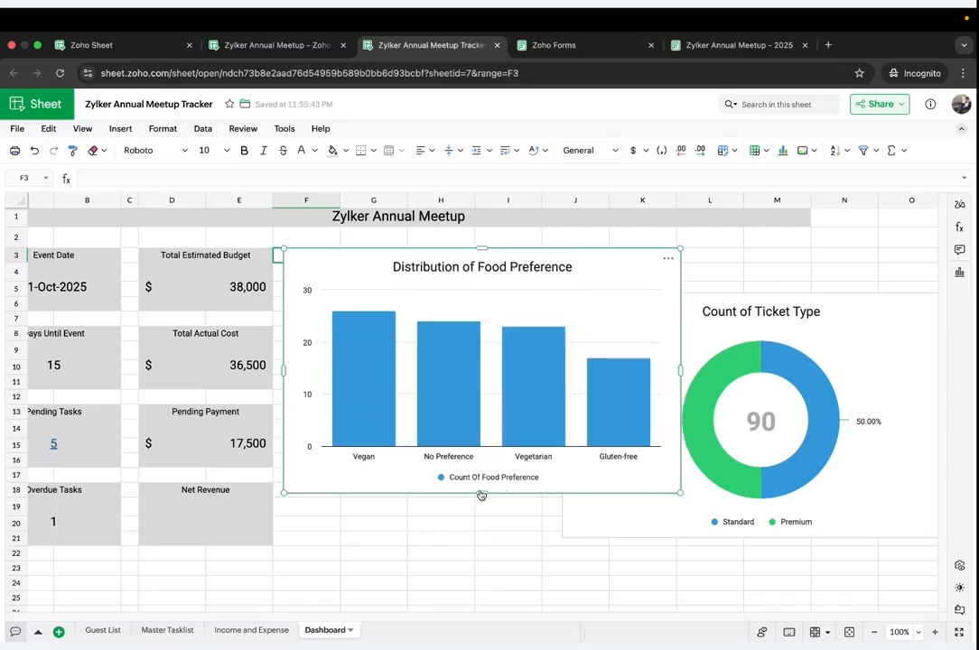
left_click_drag(481, 492, 475, 470)
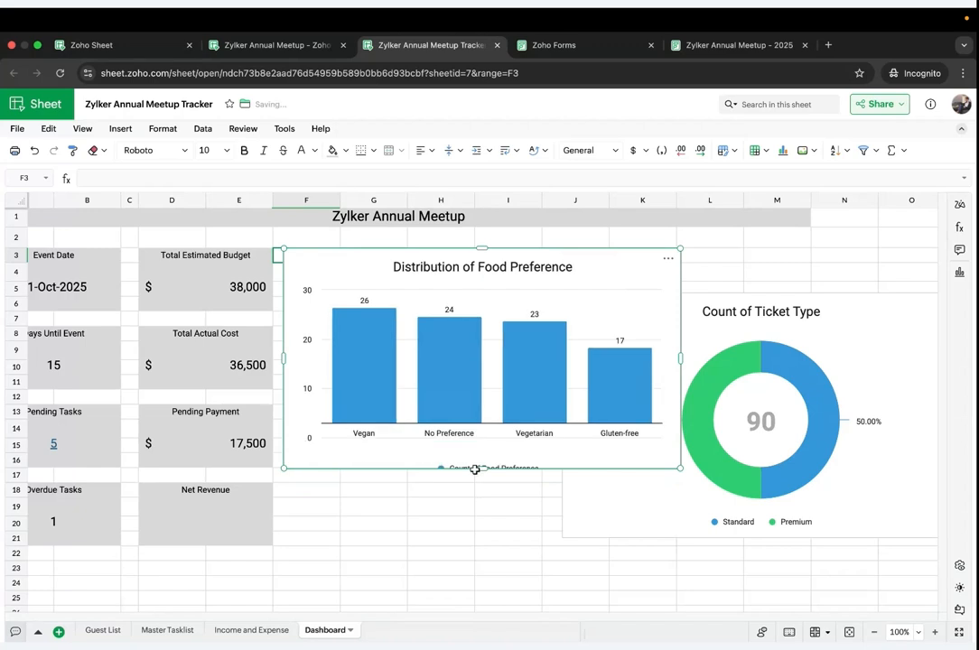
Step: Set the food preference chart's legend position to None and turn off its Y-axis major gridlines
double_click(634, 306)
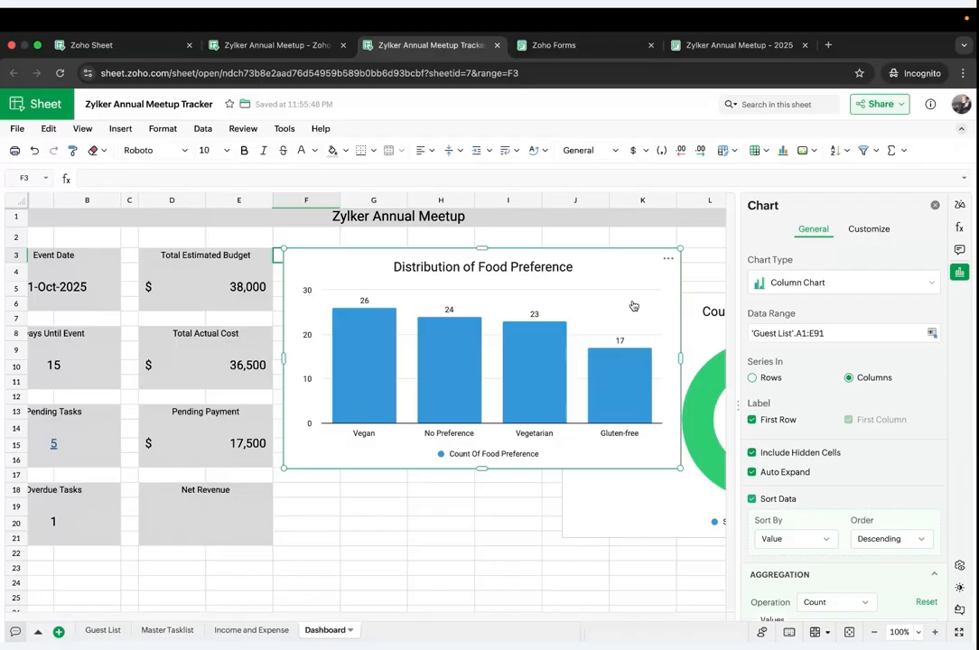
left_click(862, 230)
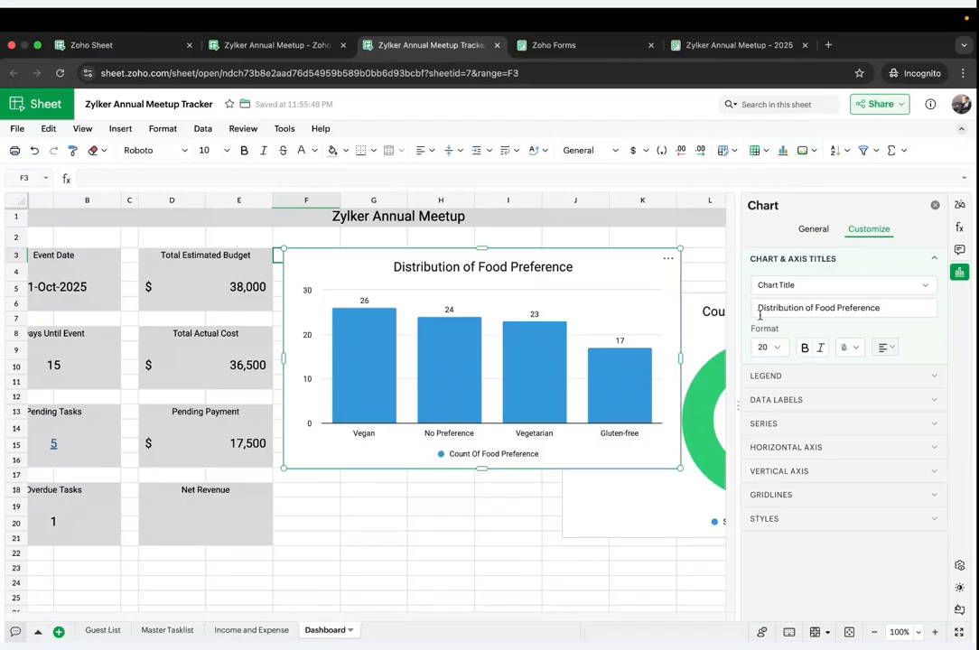
left_click(757, 376)
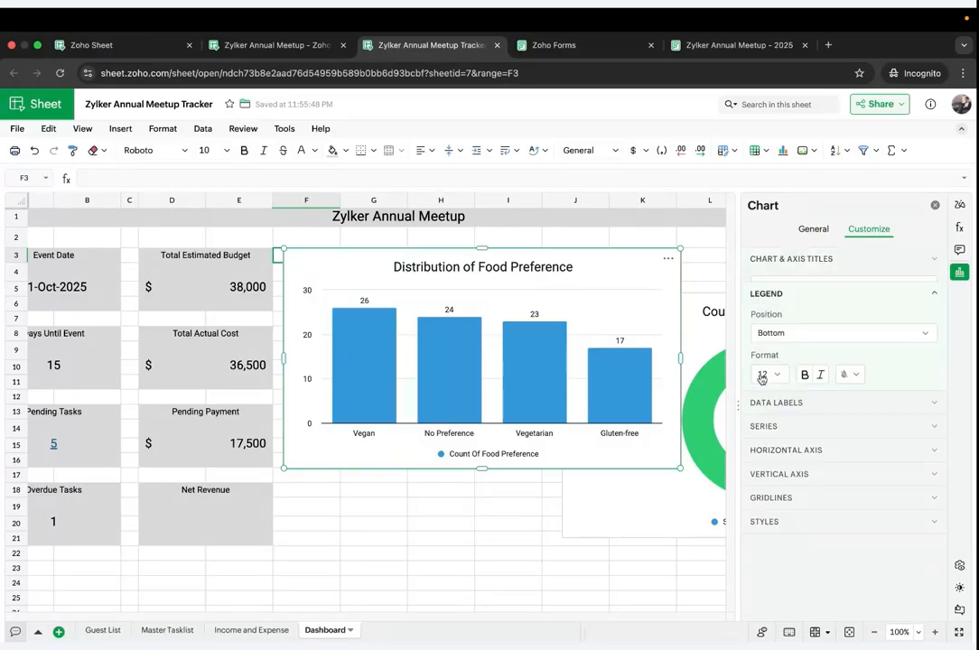
left_click(791, 323)
left_click(776, 451)
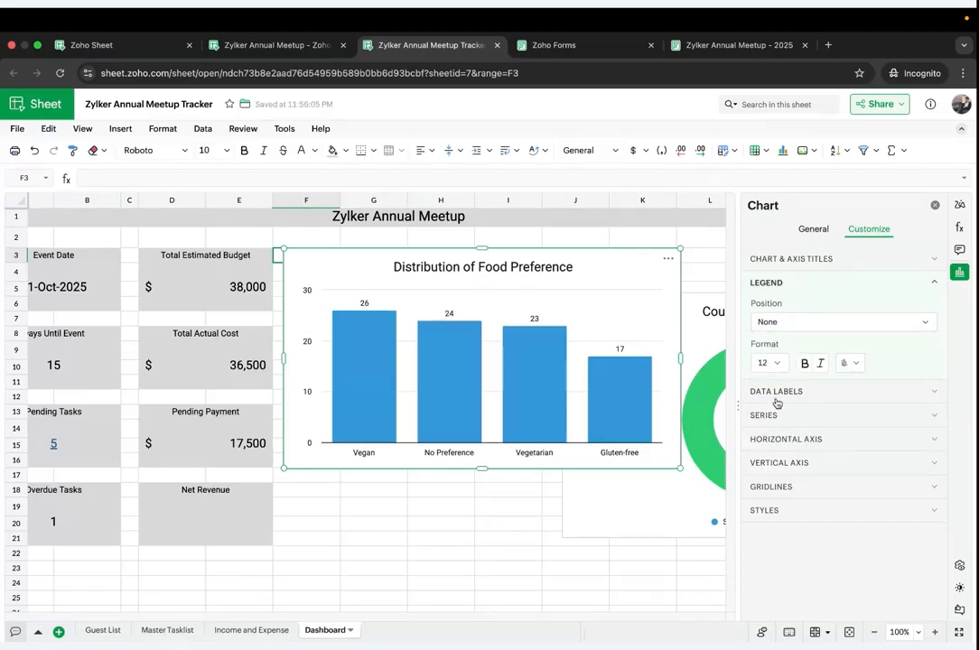
left_click(769, 487)
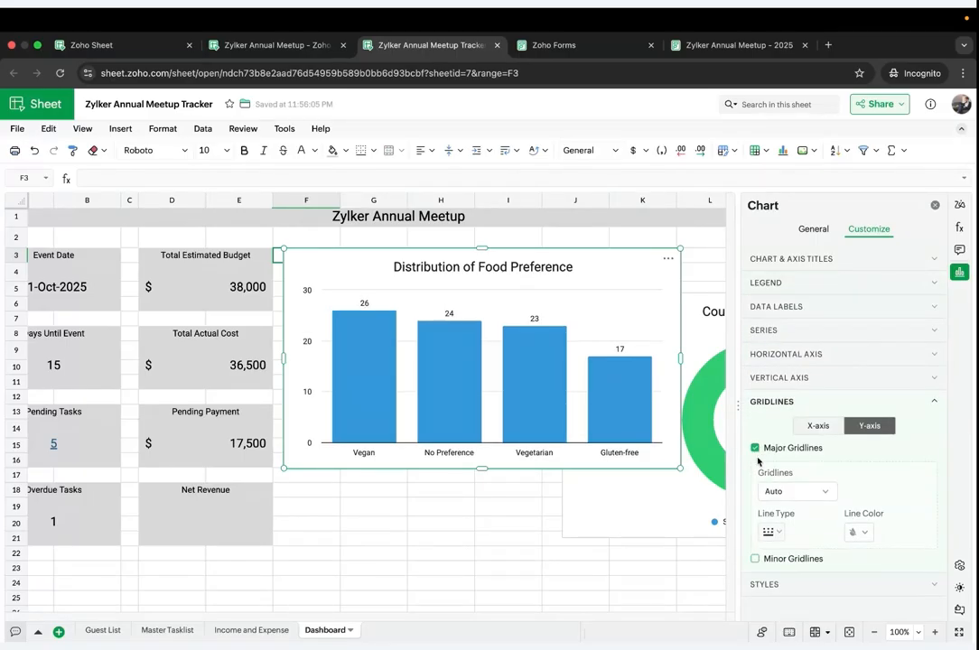
left_click(754, 448)
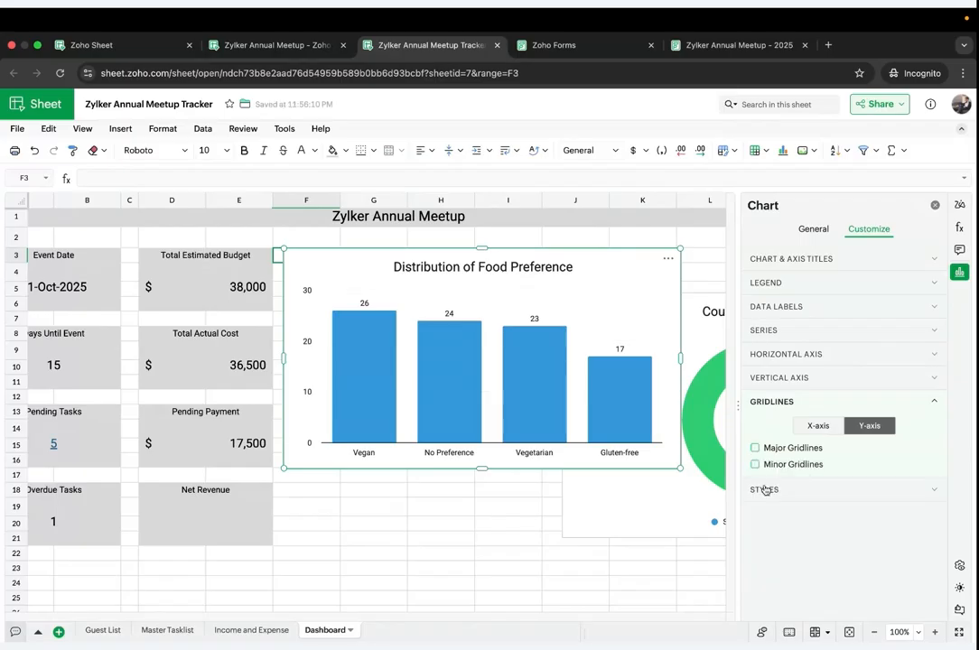
Step: Style the food preference chart with the custom grey color scheme, a #d9d9d9 background and the gradient effect
left_click(764, 489)
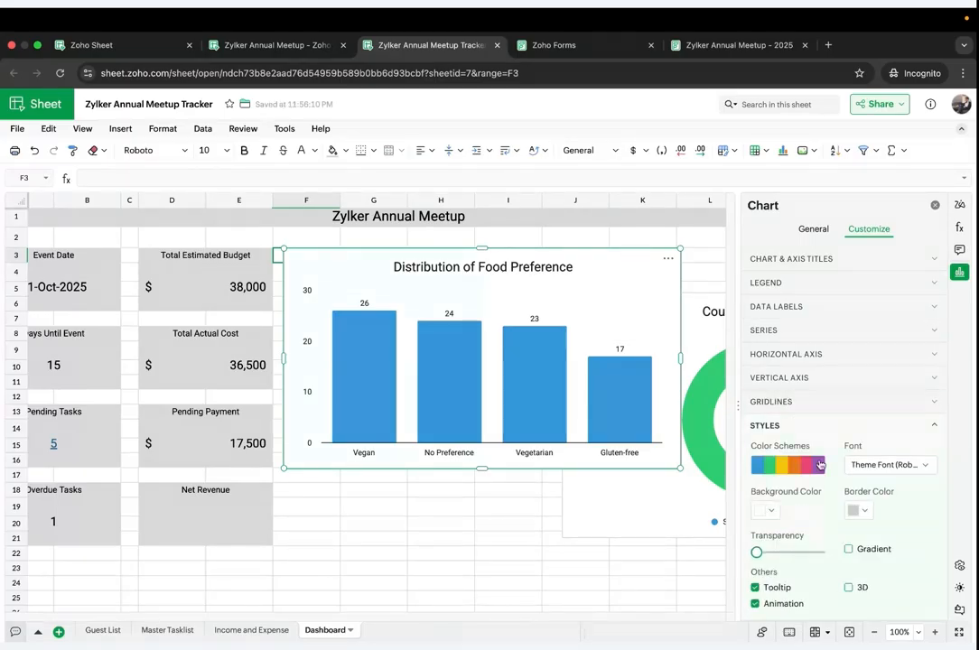
left_click(819, 465)
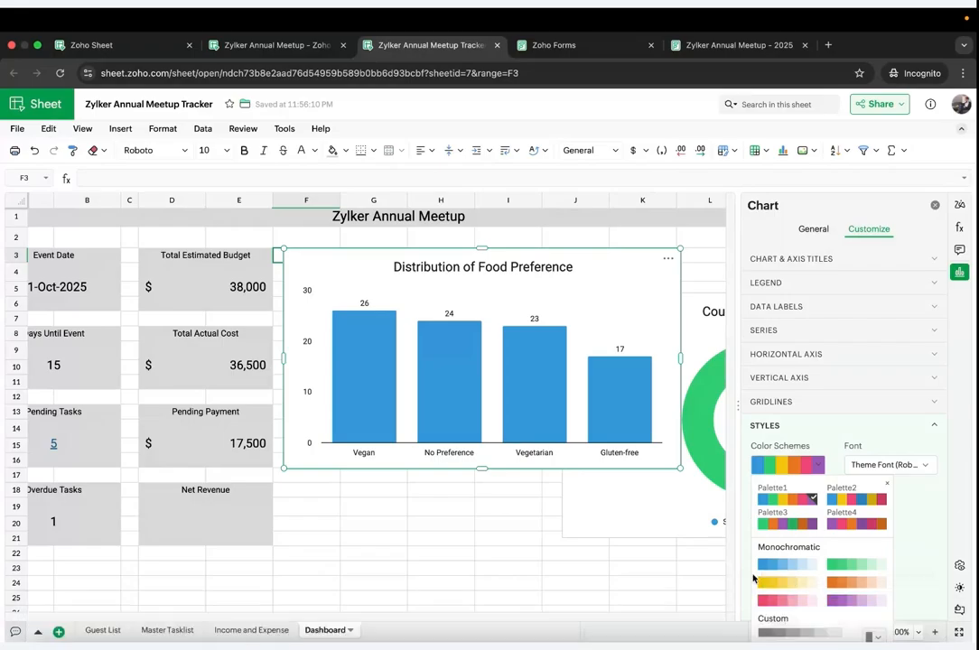
left_click(770, 633)
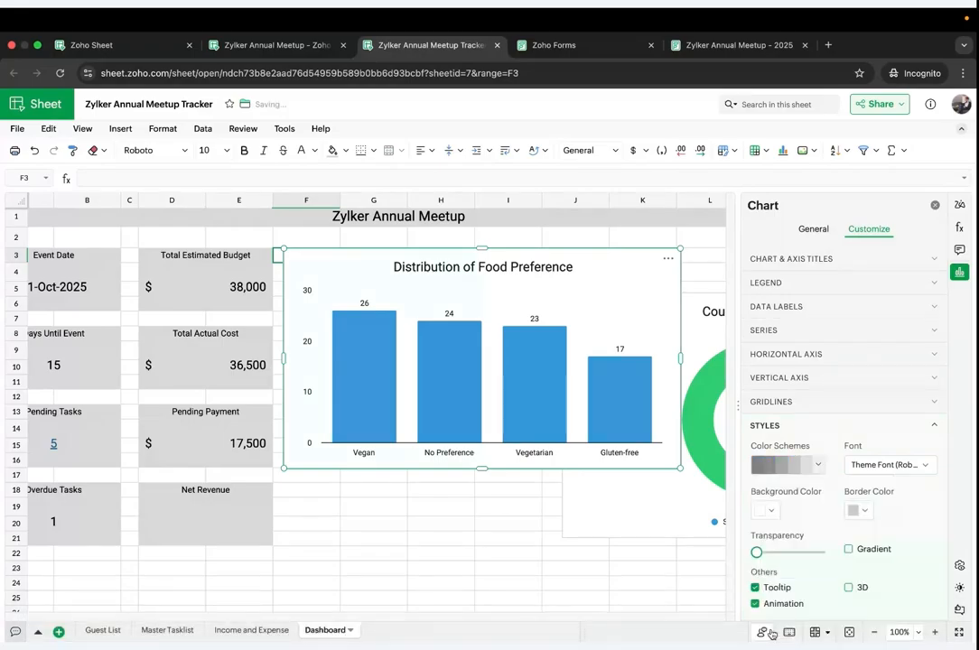
left_click(772, 511)
left_click(768, 381)
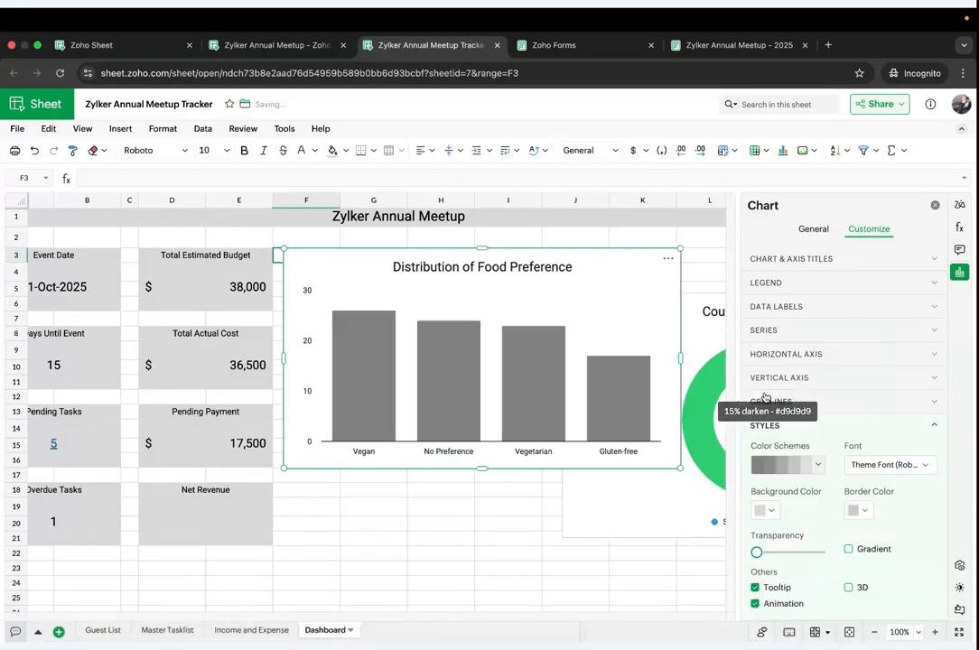
left_click(849, 549)
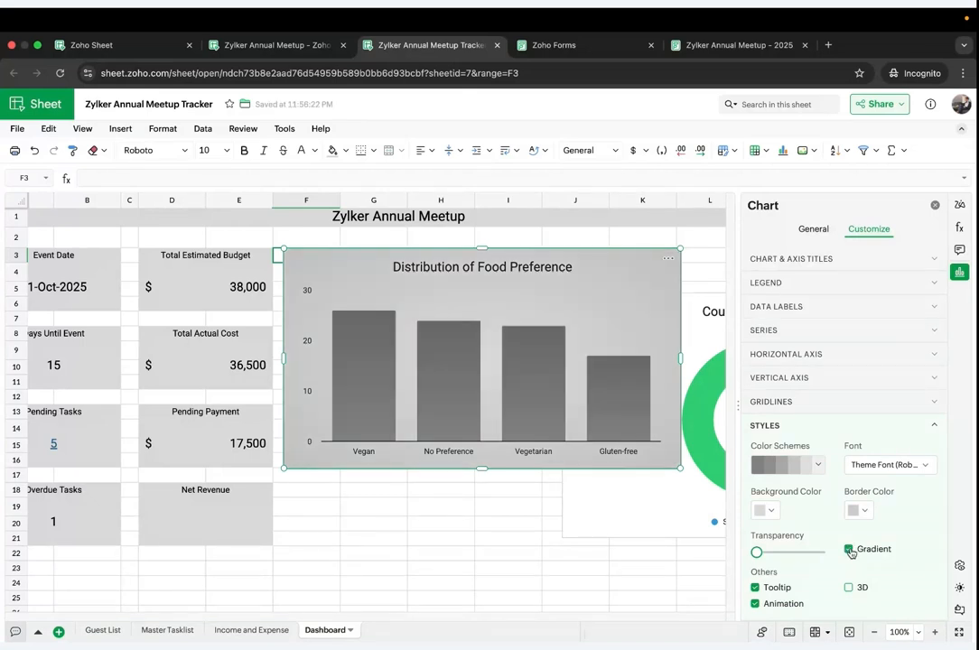
Step: Set the food preference chart's data labels to Show Value and close the chart settings
left_click(917, 429)
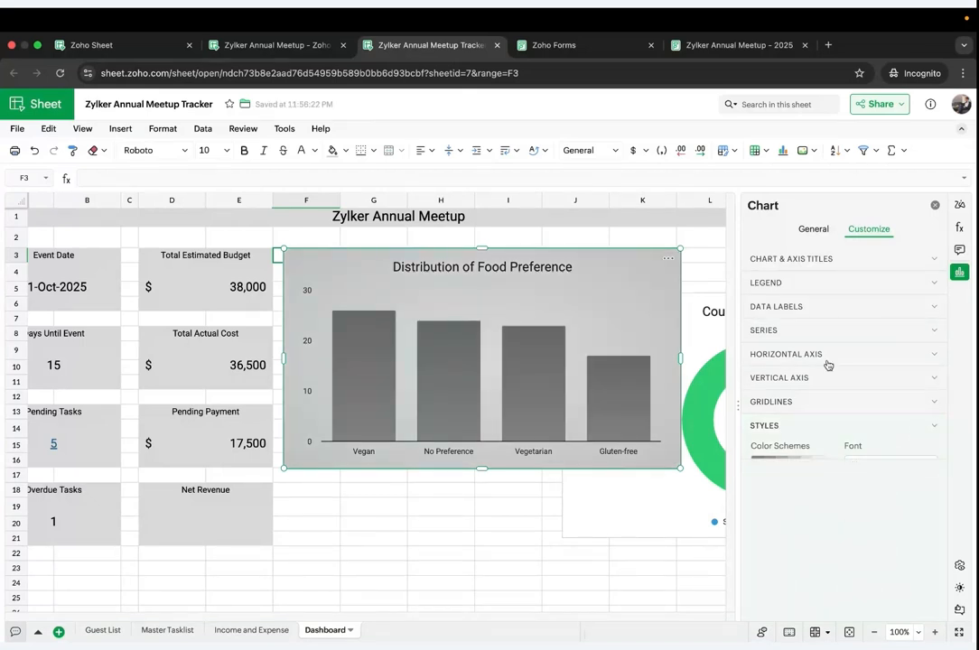
left_click(775, 308)
left_click(776, 331)
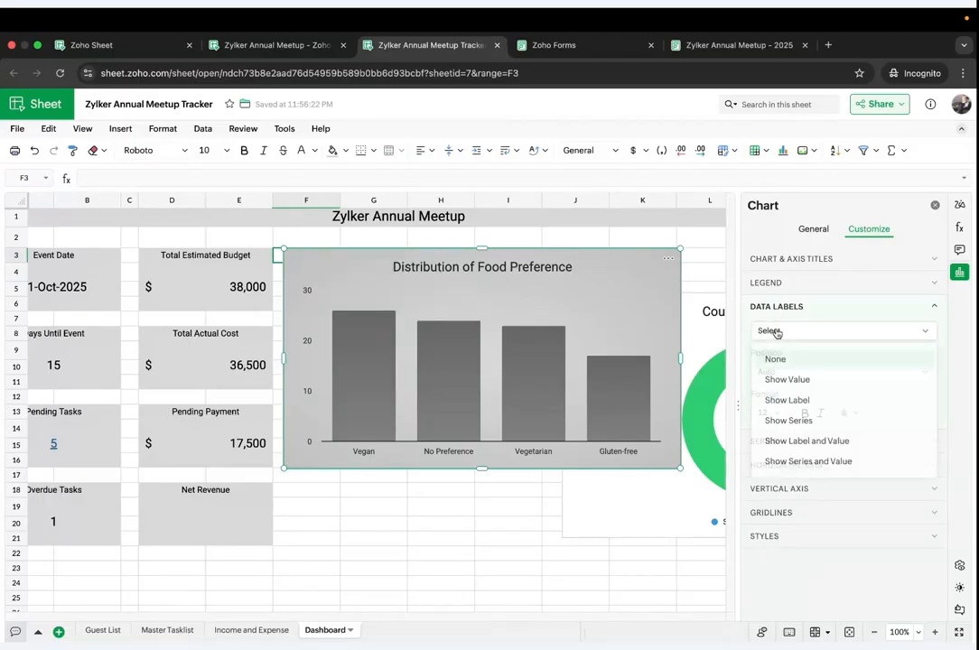
left_click(782, 378)
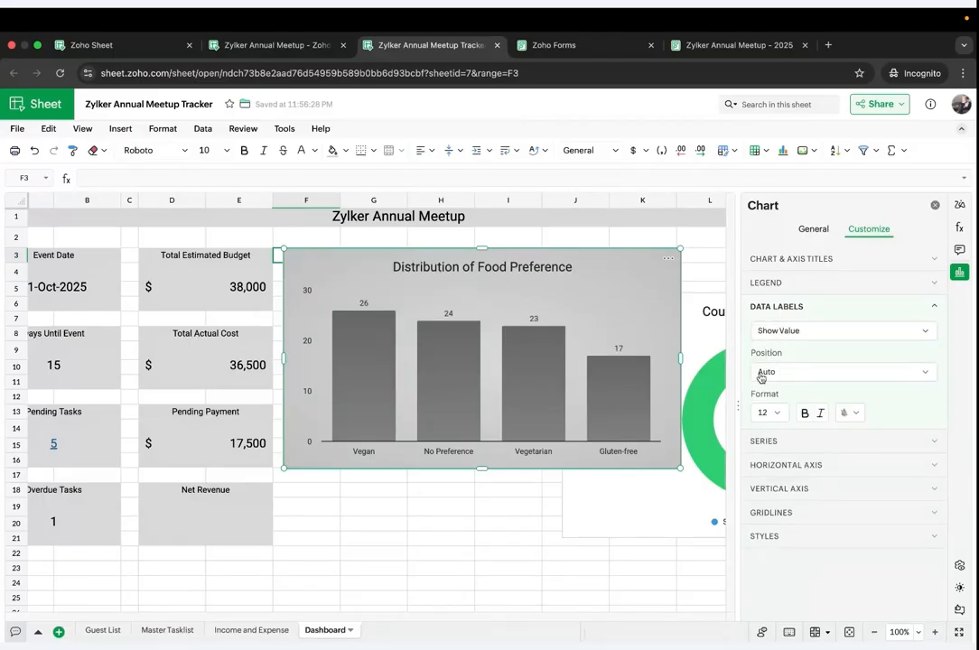
left_click(935, 205)
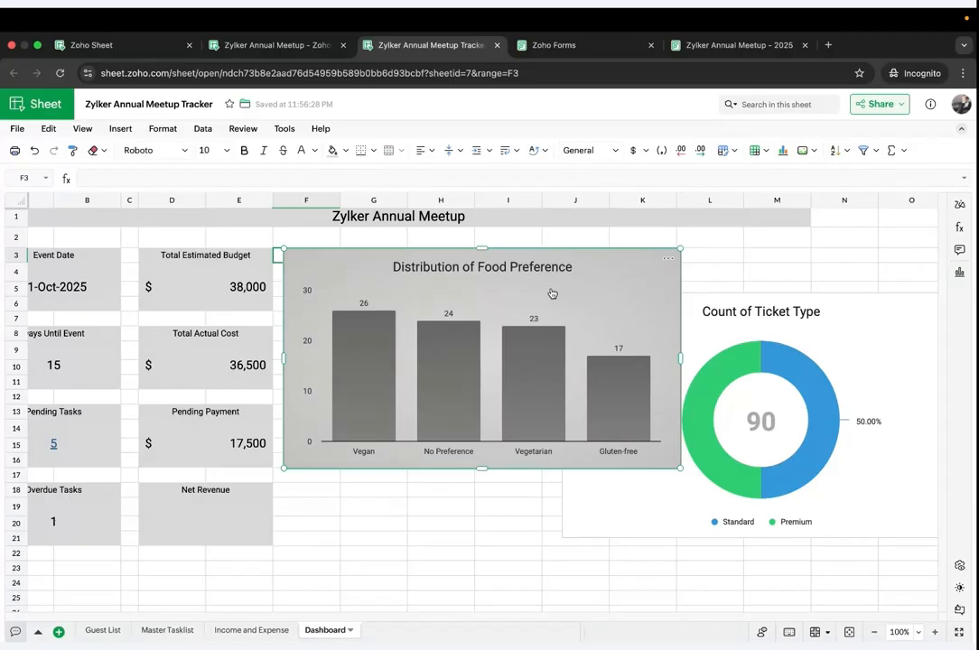
Step: Fill only the "No Preference" column of the food preference chart with dark orange and close the chart settings
double_click(447, 350)
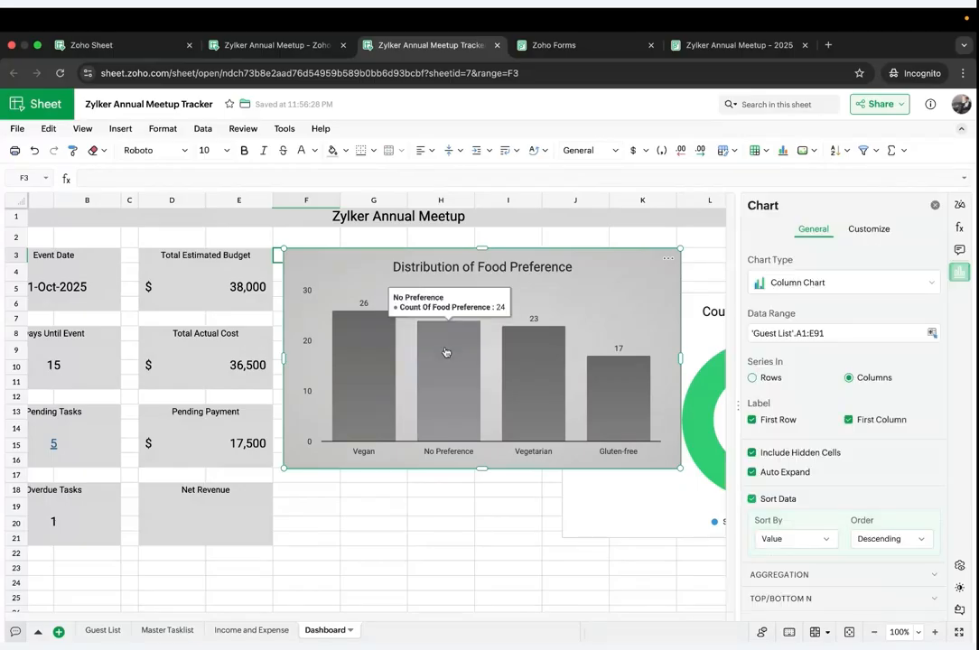
left_click(445, 352)
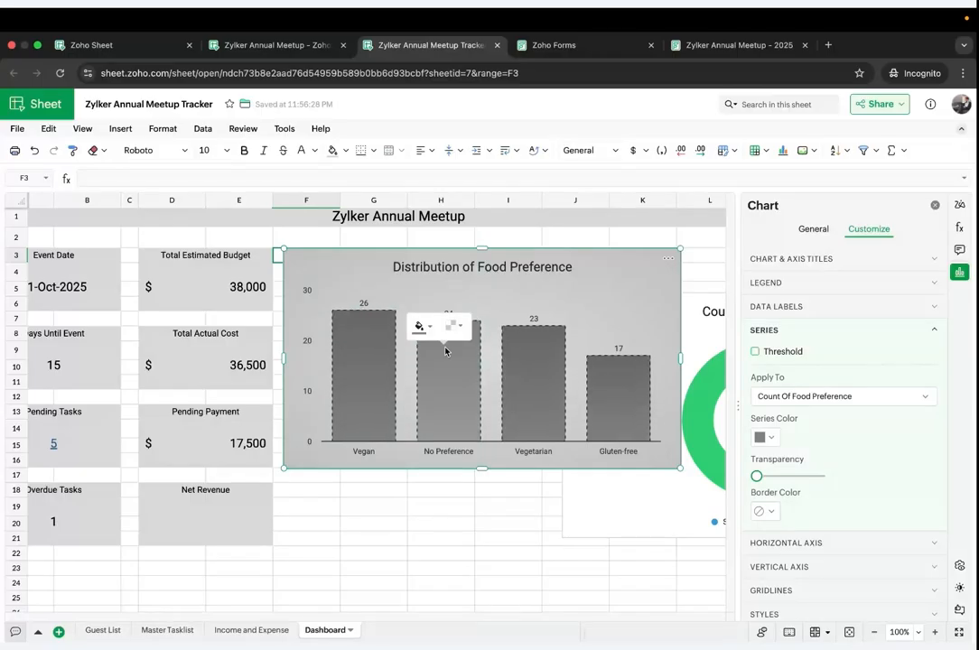
left_click(444, 359)
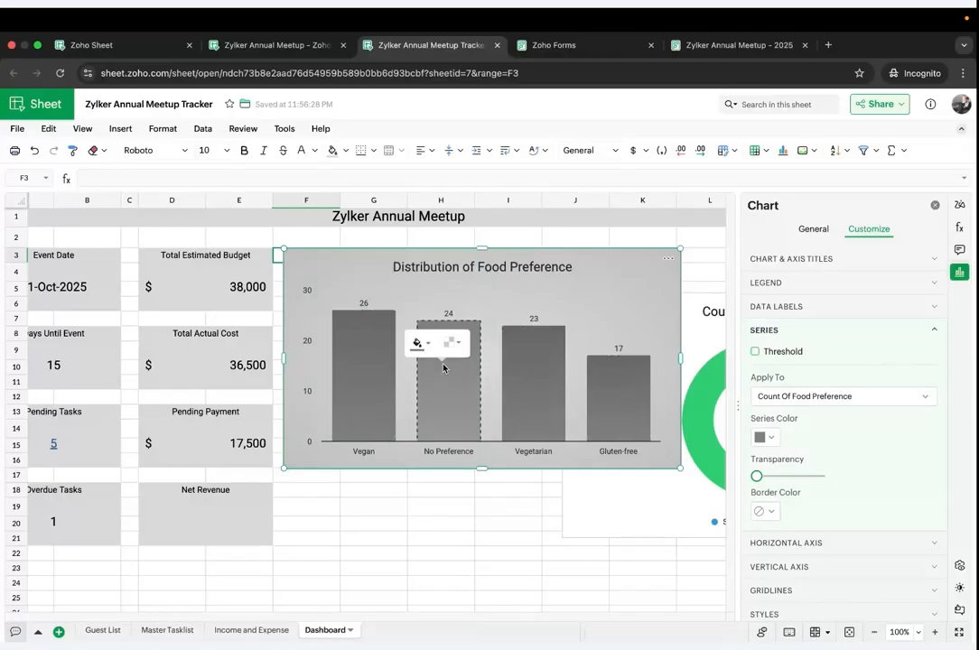
left_click(430, 344)
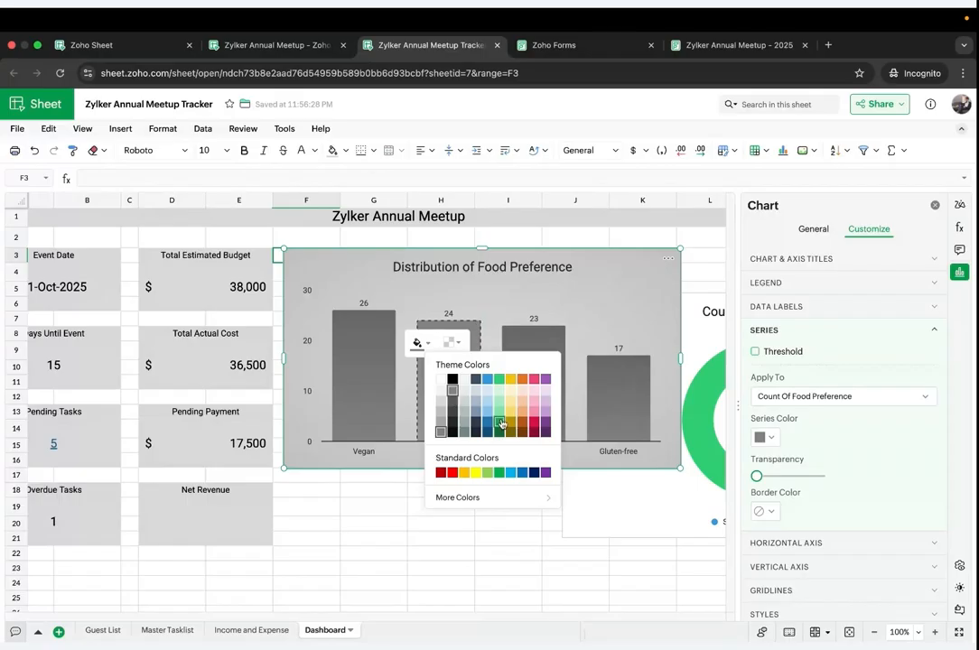
left_click(524, 423)
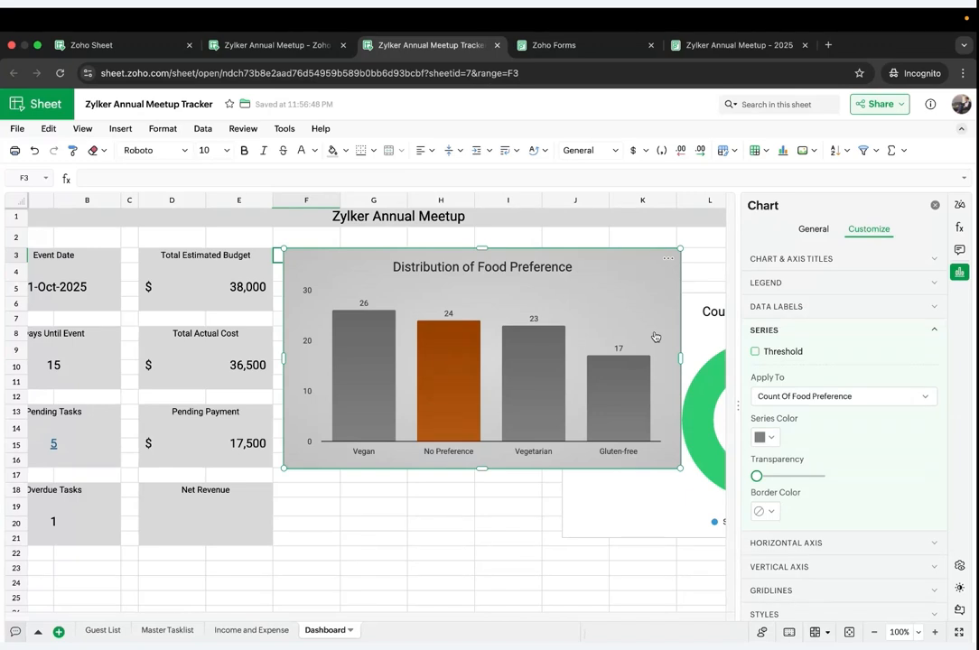
left_click(934, 206)
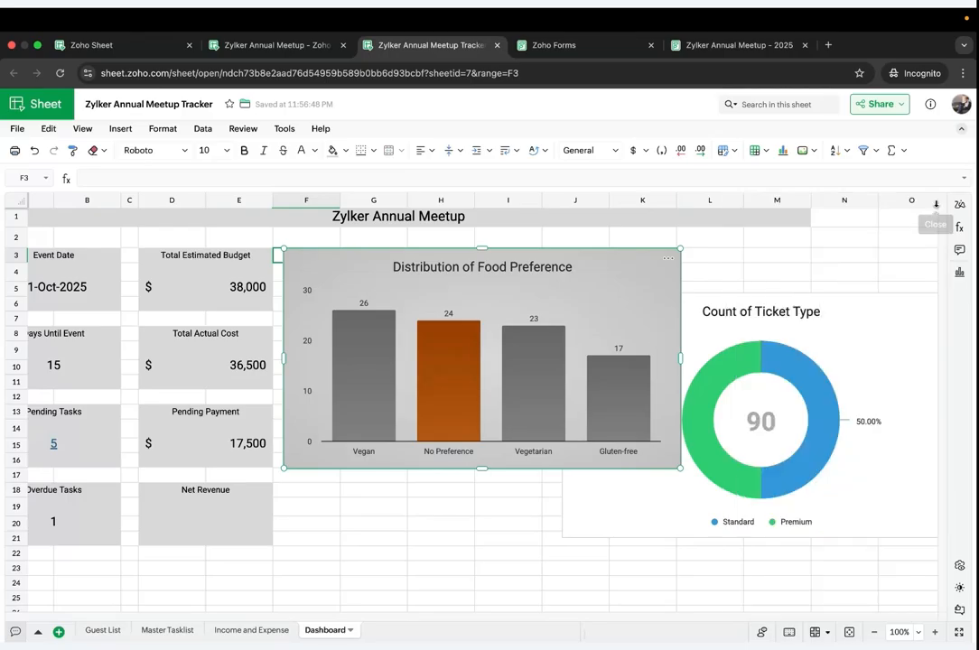
Step: Narrow the food preference chart slightly, shift the "Count of Ticket Type" chart over it, and open the doughnut chart's settings
left_click_drag(679, 358, 517, 350)
double_click(700, 343)
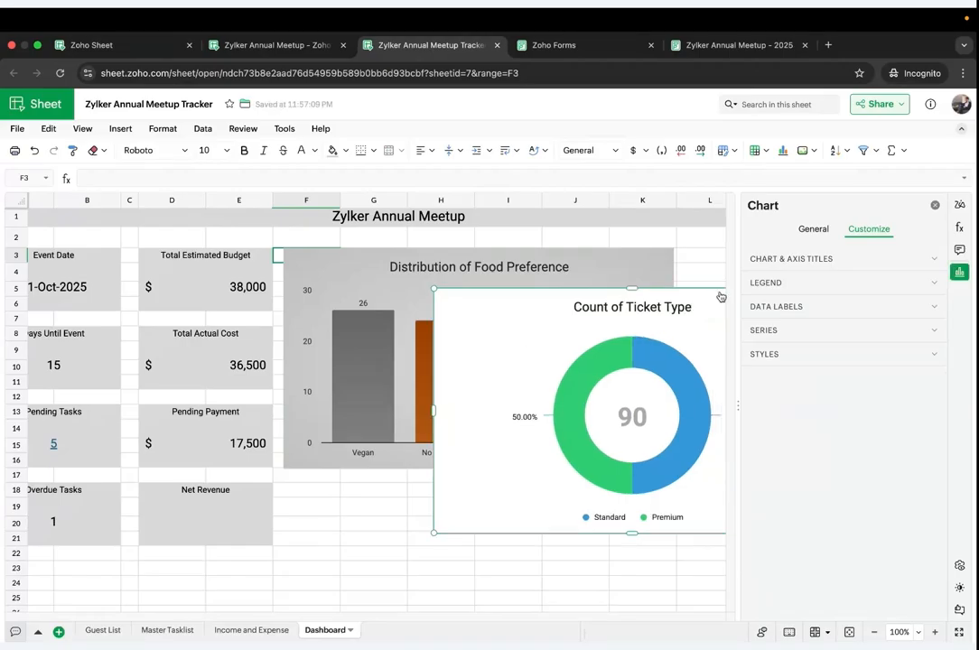
left_click_drag(594, 279, 536, 278)
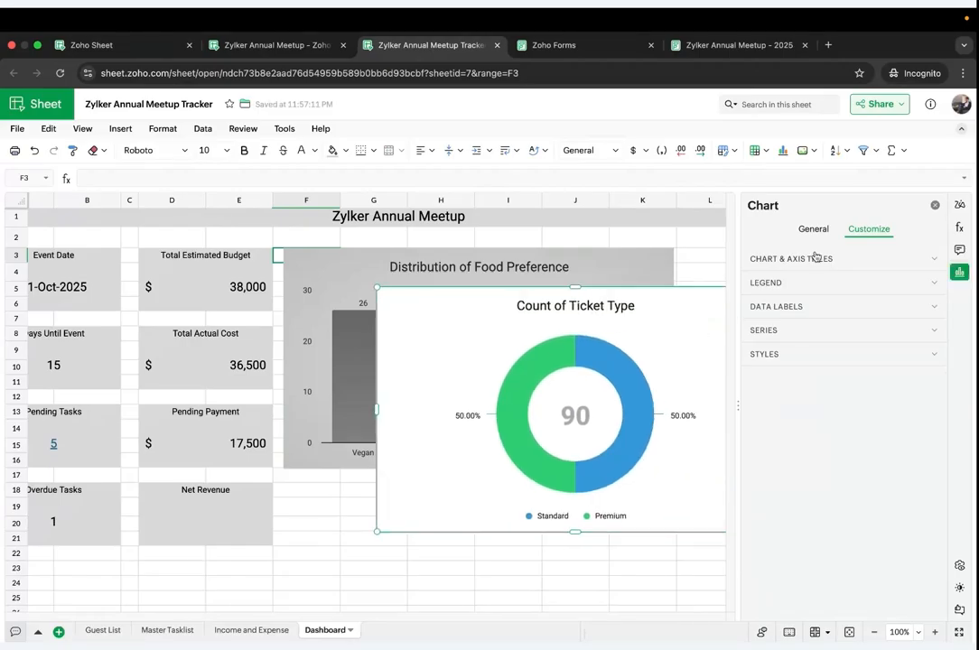
Step: Change the doughnut chart's title to "Ticket Sales"
left_click(831, 259)
left_click_drag(849, 309, 662, 314)
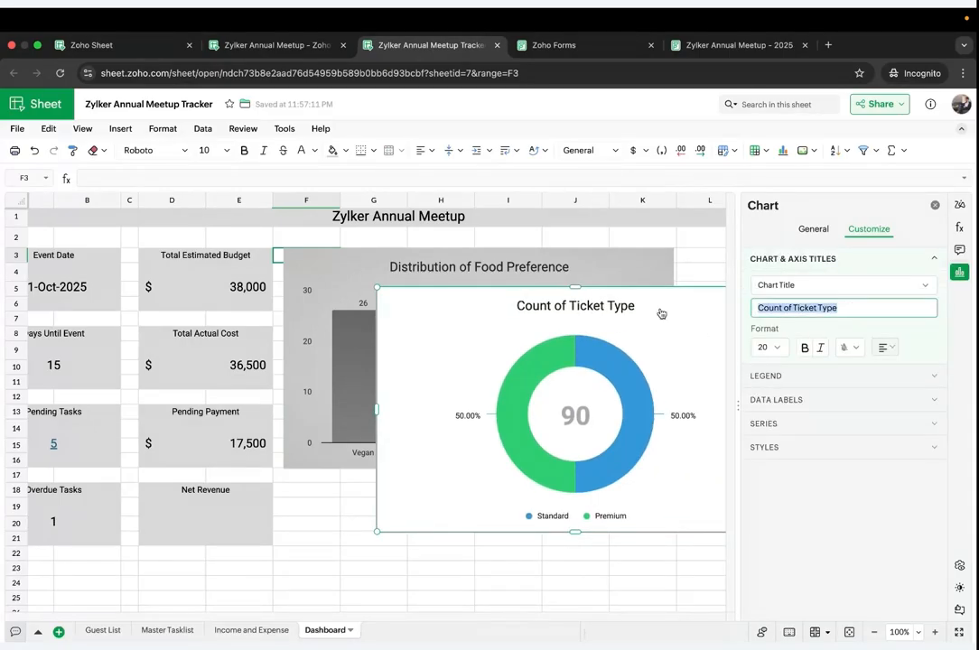
key("BackSpace")
type("T")
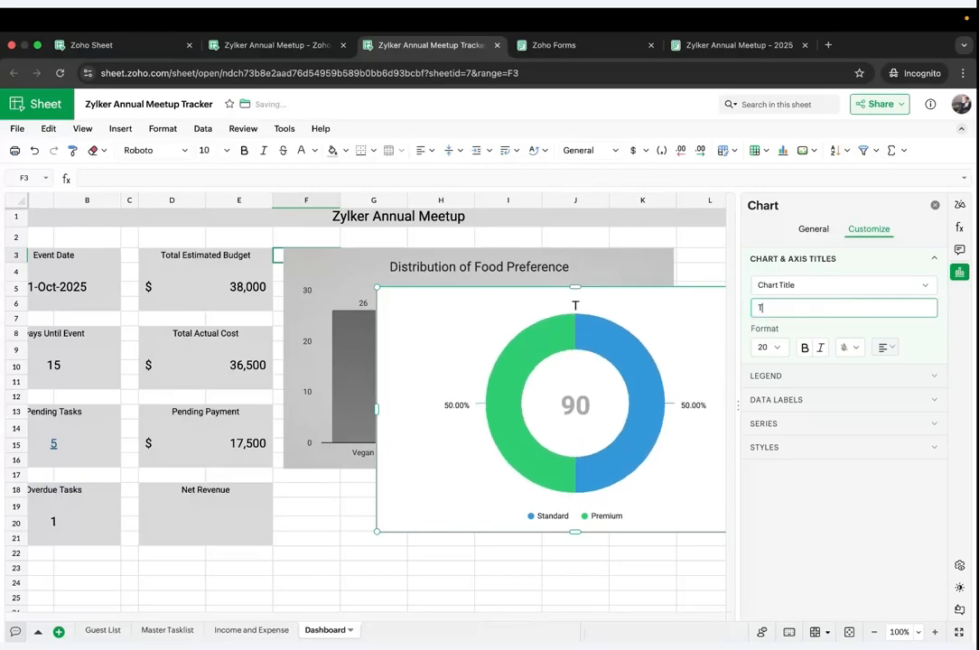
type("icket")
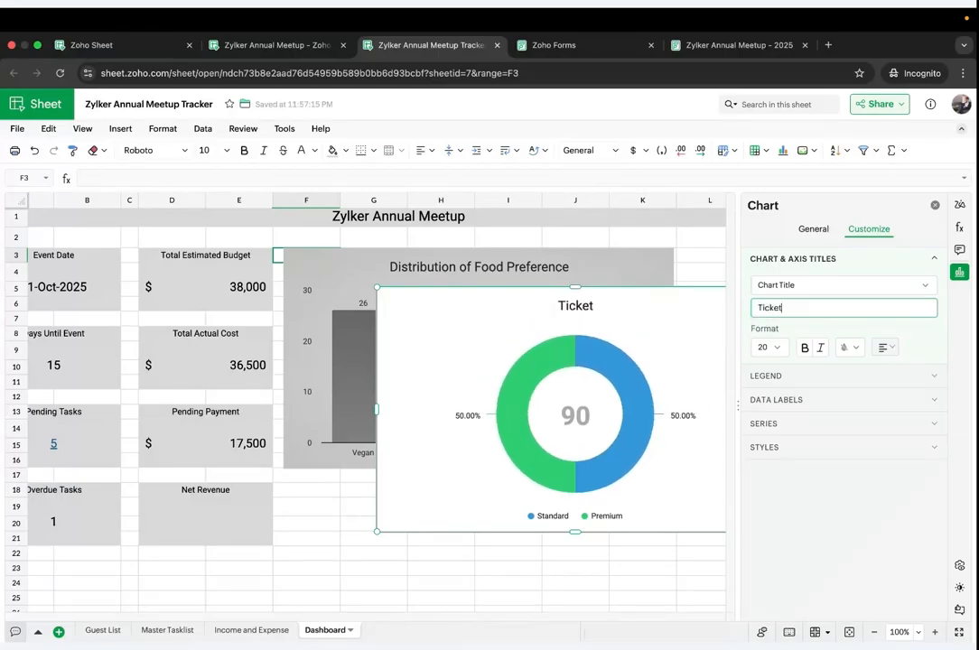
type(" Sal")
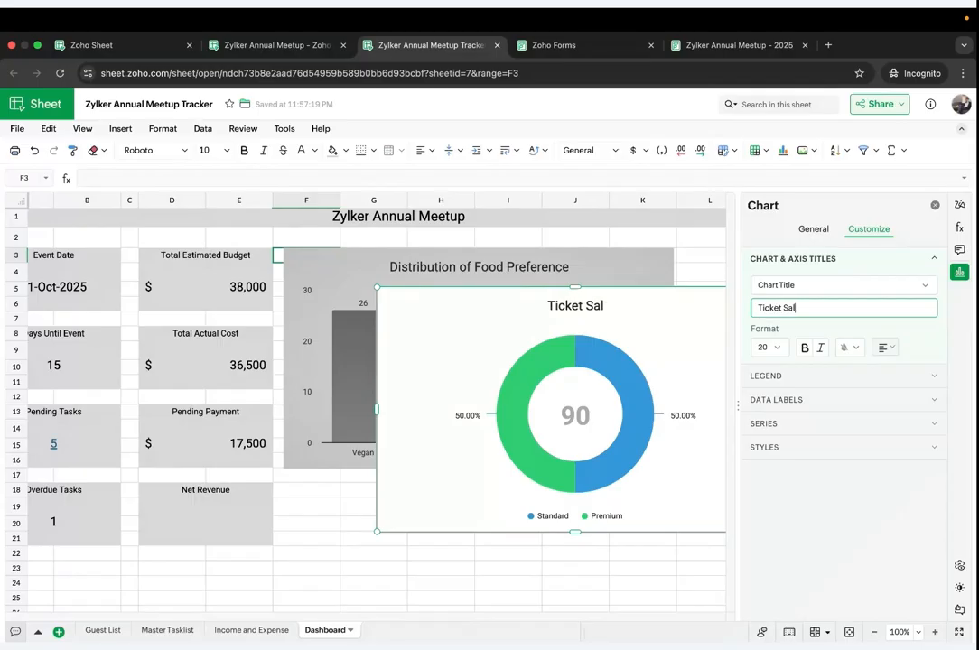
type("es")
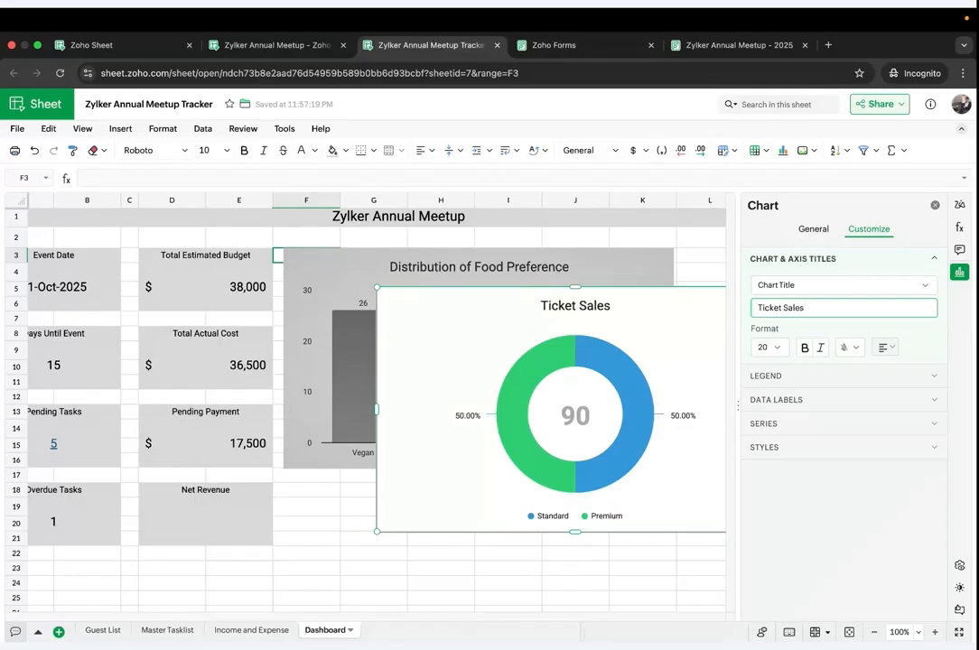
Step: Set the Ticket Sales chart's data labels to Show Value
left_click(763, 398)
left_click(772, 334)
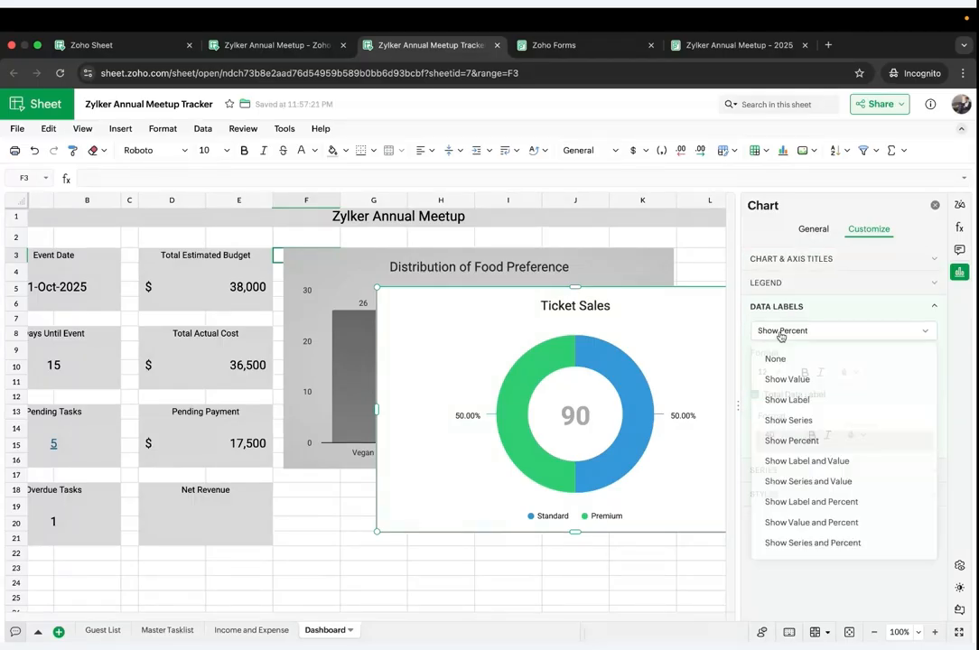
left_click(777, 380)
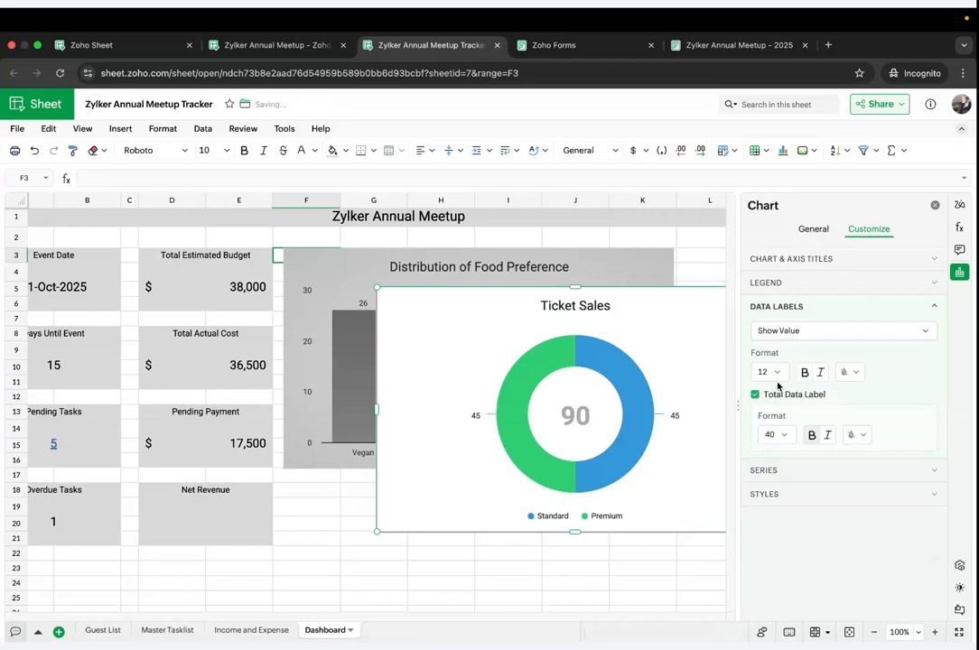
Step: Style the Ticket Sales chart with the custom grey color scheme, a light grey background and the gradient effect, and close the chart settings
left_click(766, 493)
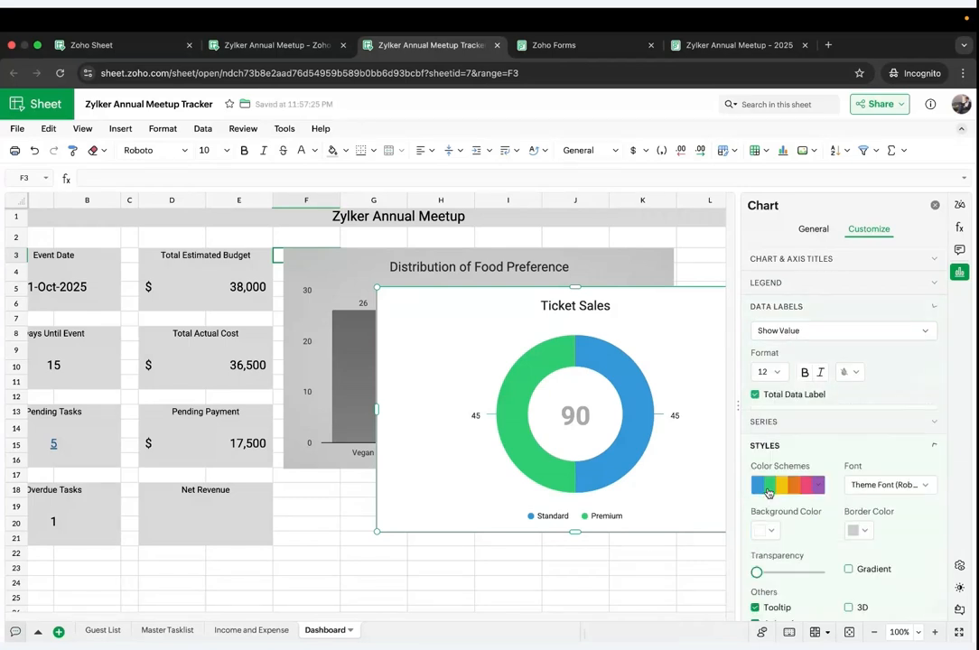
left_click(817, 400)
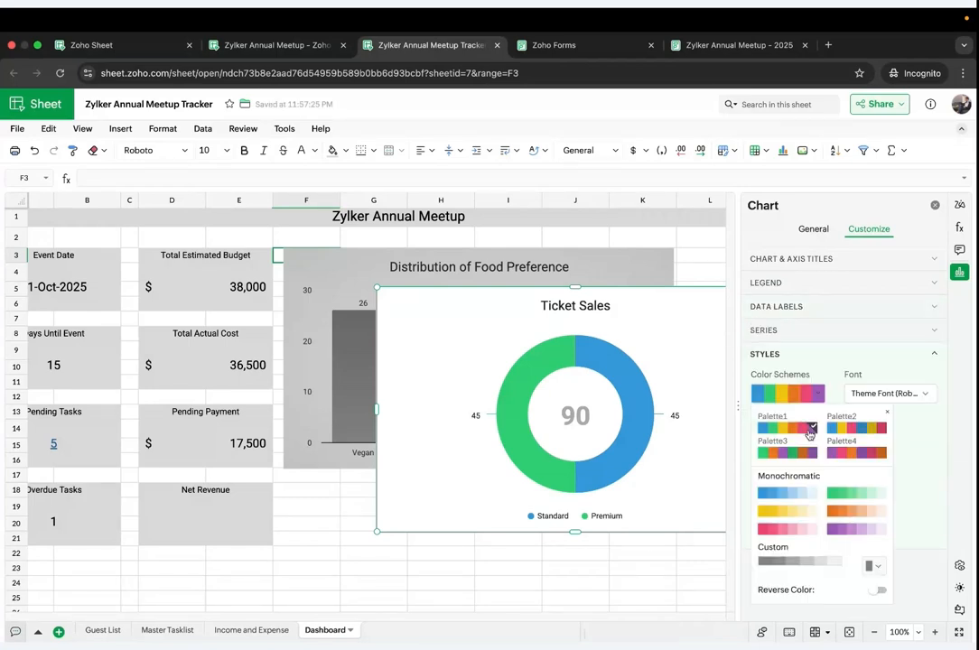
left_click(797, 564)
left_click(768, 440)
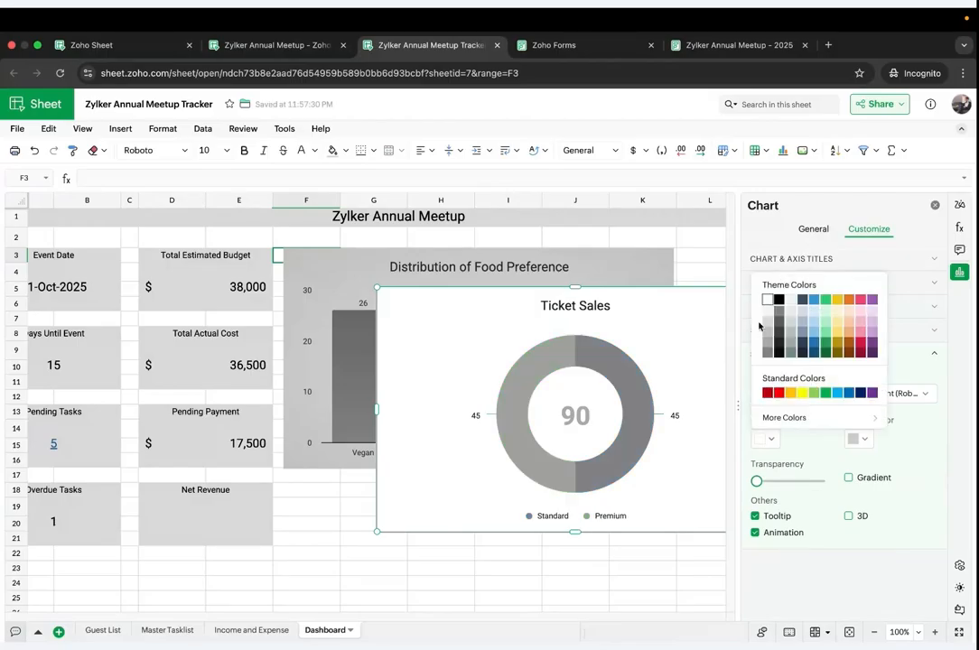
left_click(766, 322)
left_click(848, 478)
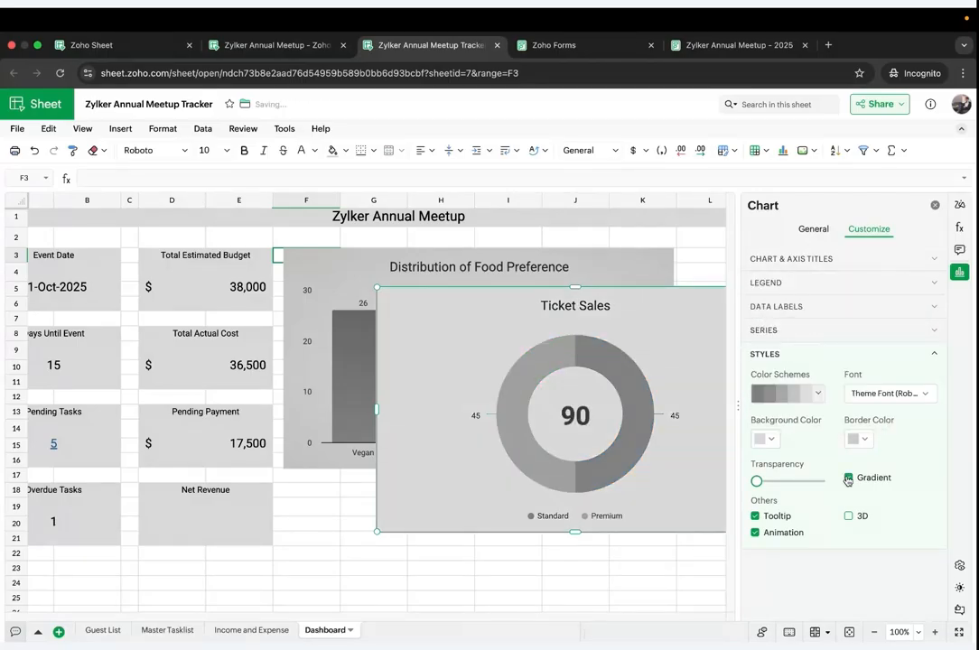
left_click(934, 204)
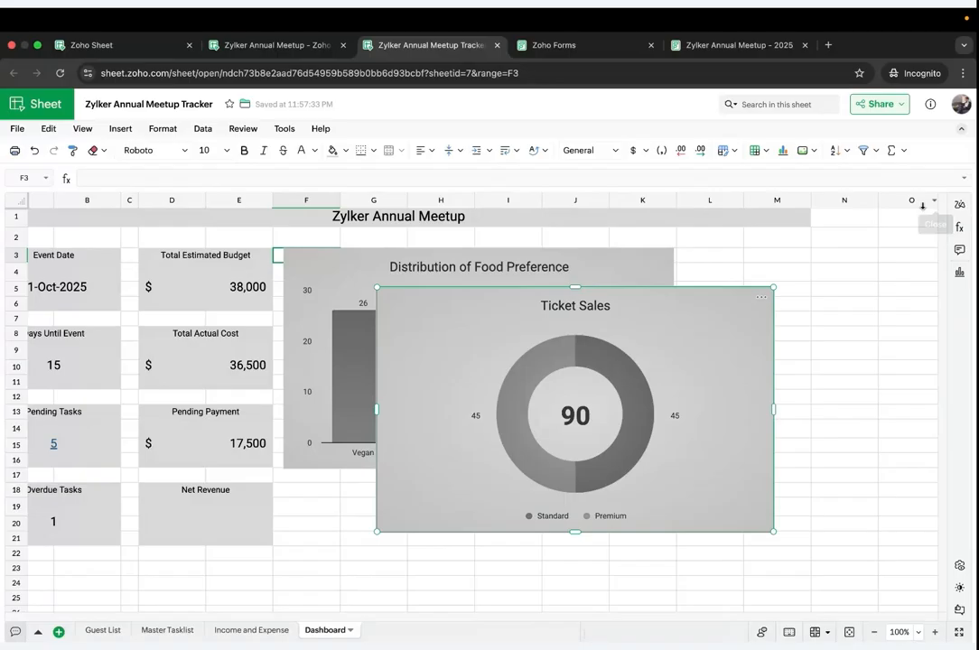
Step: Place the Ticket Sales chart beside the food preference chart, narrow it and shorten it to the same height
left_click_drag(723, 340, 869, 295)
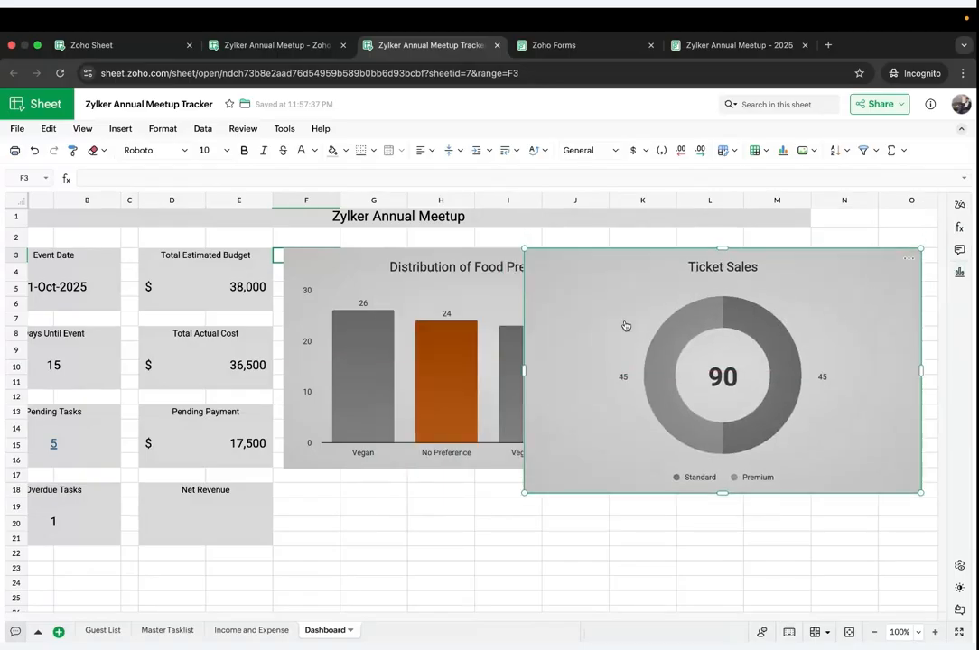
left_click_drag(521, 379, 679, 356)
scroll(568, 385, "right", 3)
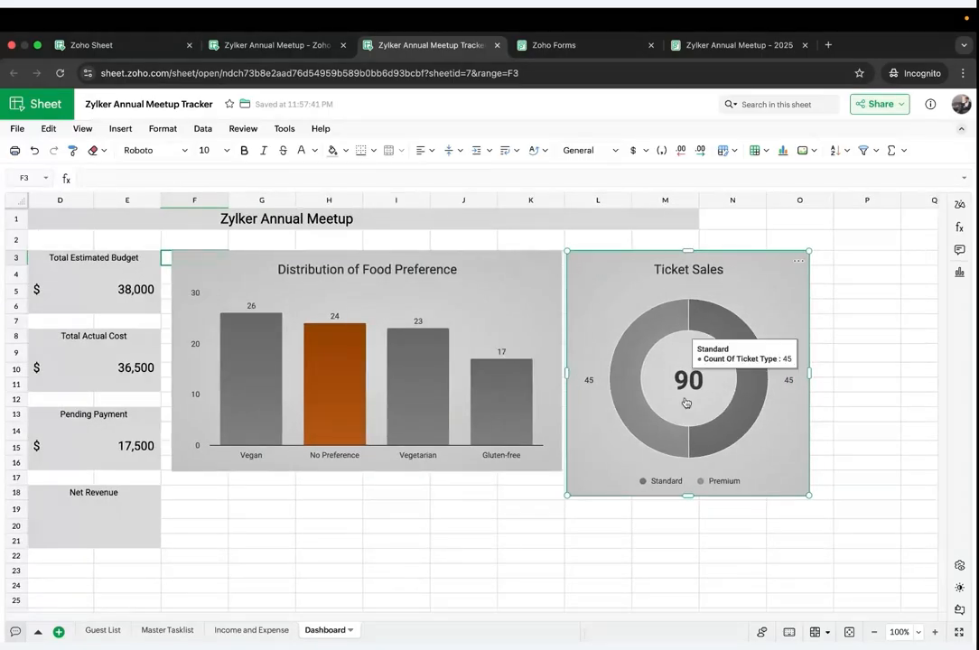
left_click_drag(689, 494, 689, 470)
left_click_drag(625, 281, 632, 287)
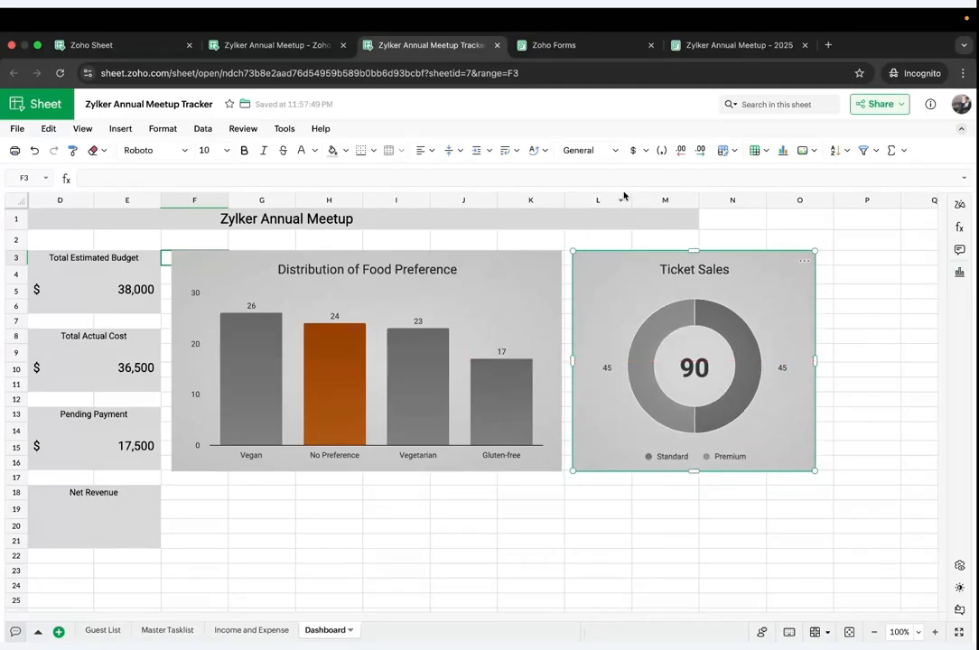
Step: Widen column M so the title banner extends across the full width of the Ticket Sales chart
left_click_drag(691, 202, 824, 206)
scroll(657, 334, "left", 1)
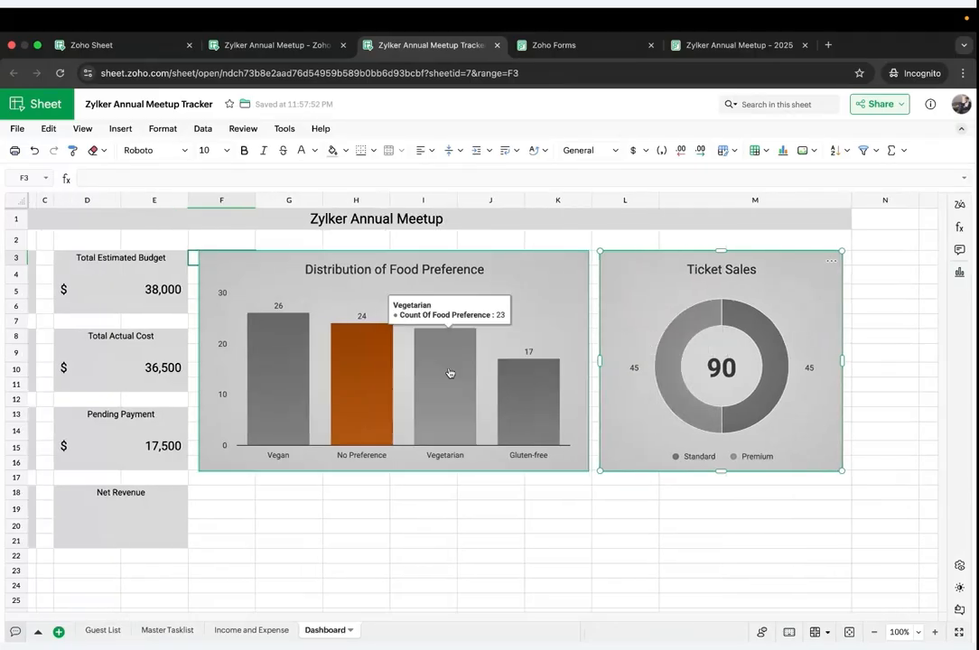
scroll(361, 361, "left", 3)
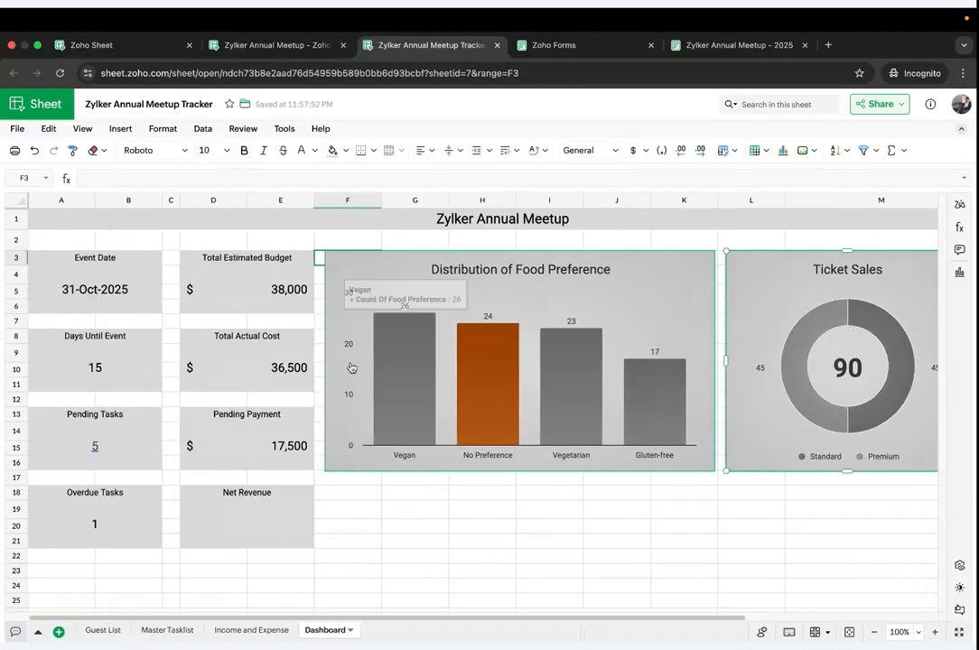
Step: Hide the gridlines on the Dashboard sheet and deselect the chart
left_click(81, 127)
mouse_move(115, 197)
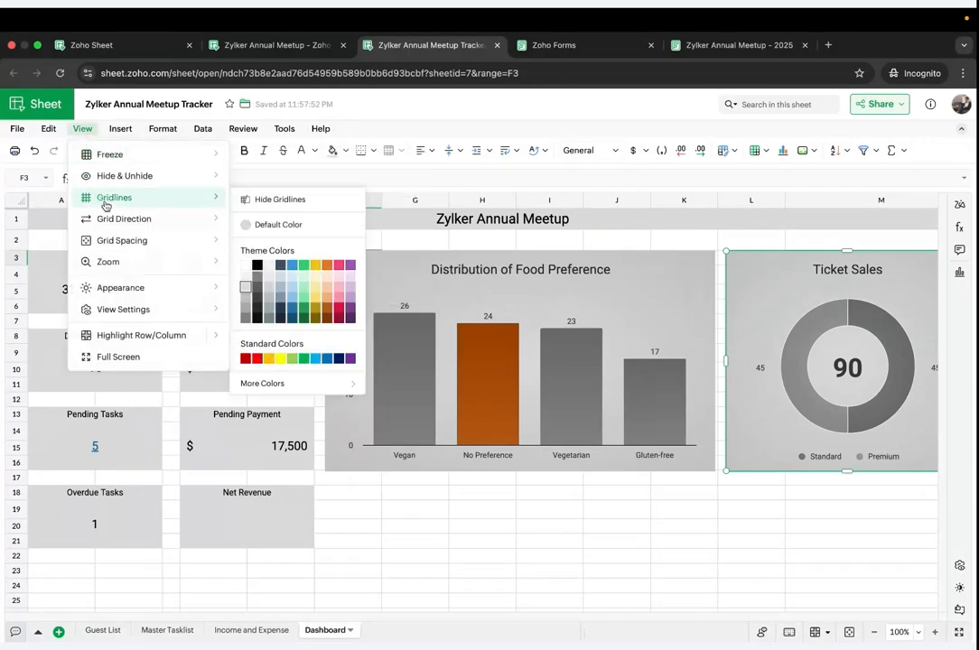
left_click(248, 193)
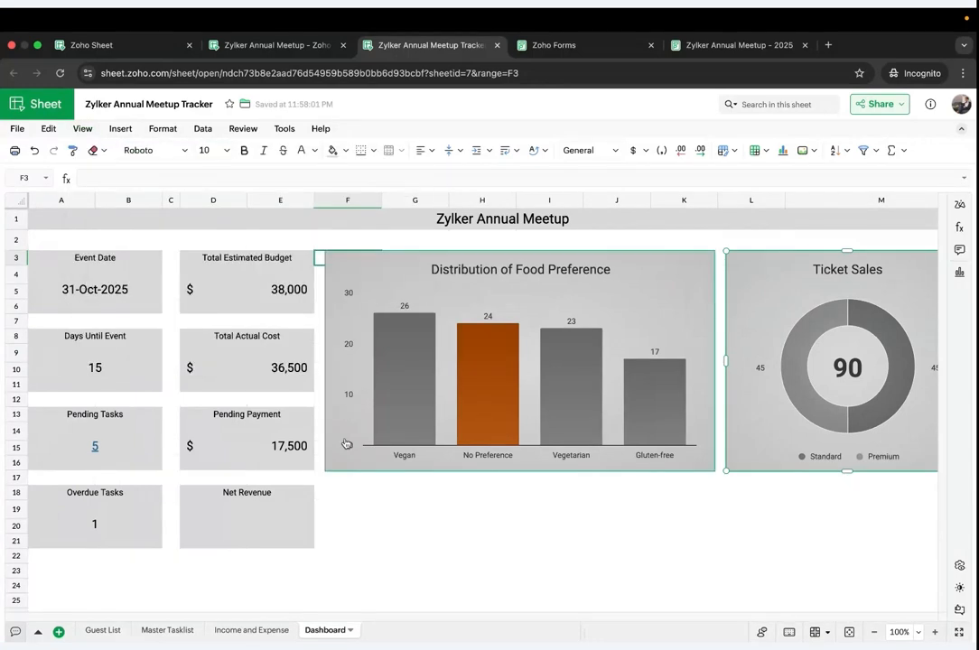
left_click(335, 492)
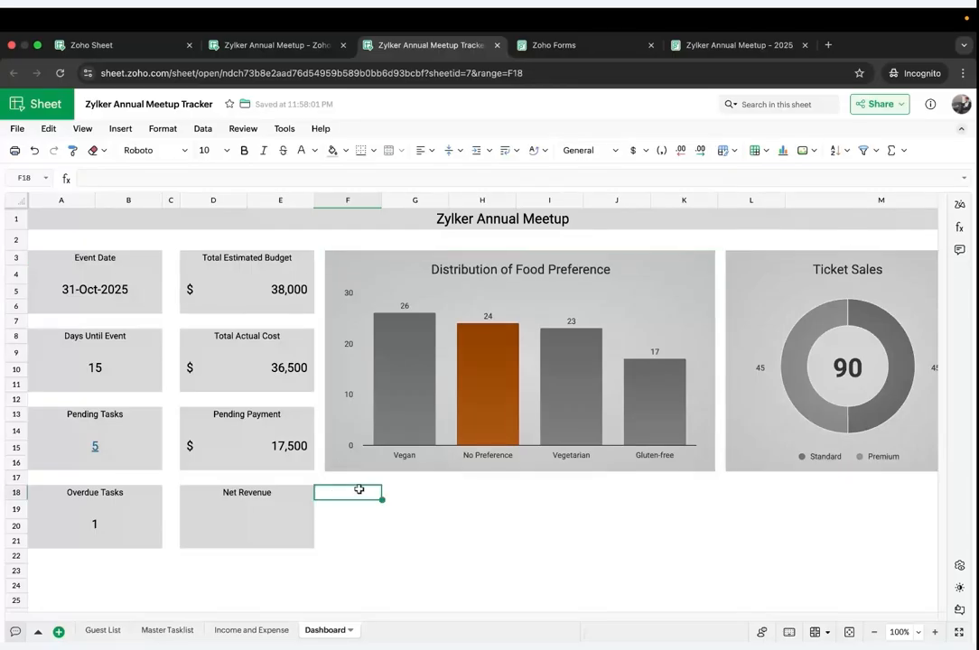
Step: Trim the left edge of the food preference chart and narrow column F to a thin spacer column
left_click(326, 361)
left_click_drag(324, 361, 386, 360)
left_click_drag(381, 199, 327, 200)
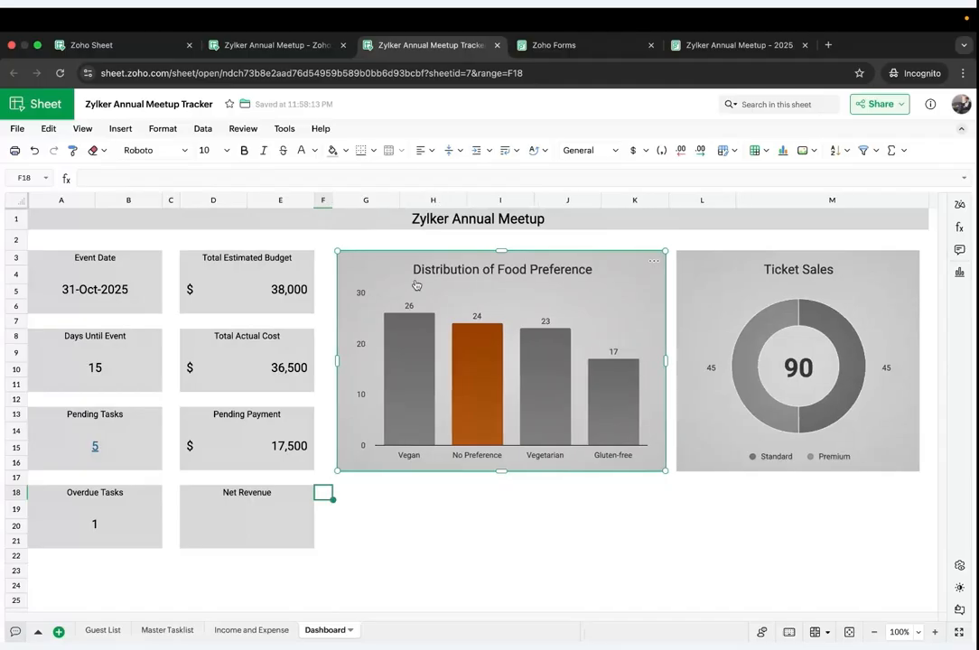
Step: Widen column M, narrow column L to a thin spacer, and reposition the Ticket Sales chart within column M
scroll(719, 294, "right", 2)
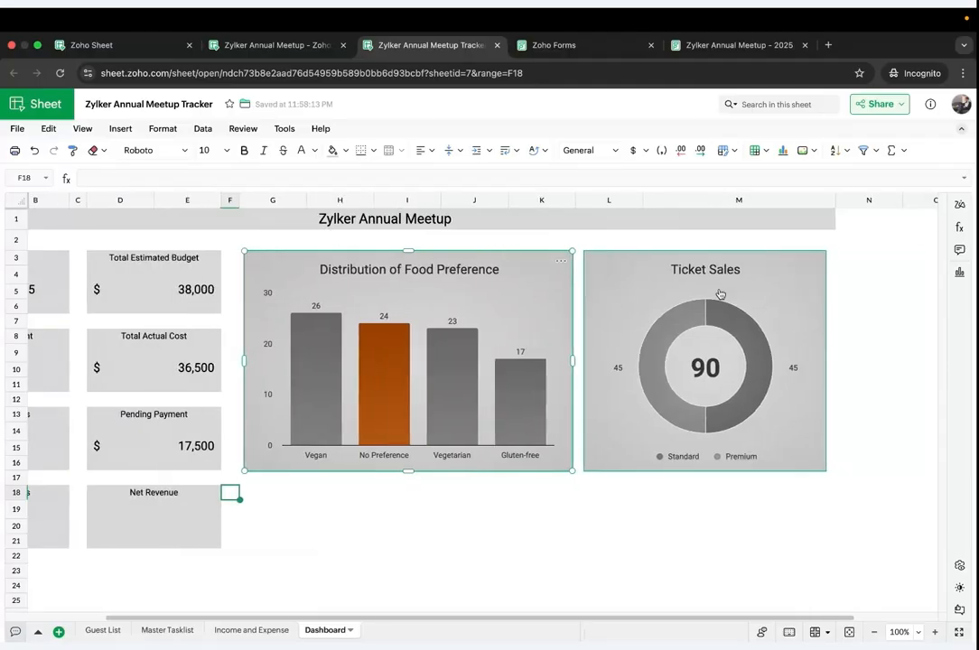
left_click_drag(630, 295, 688, 296)
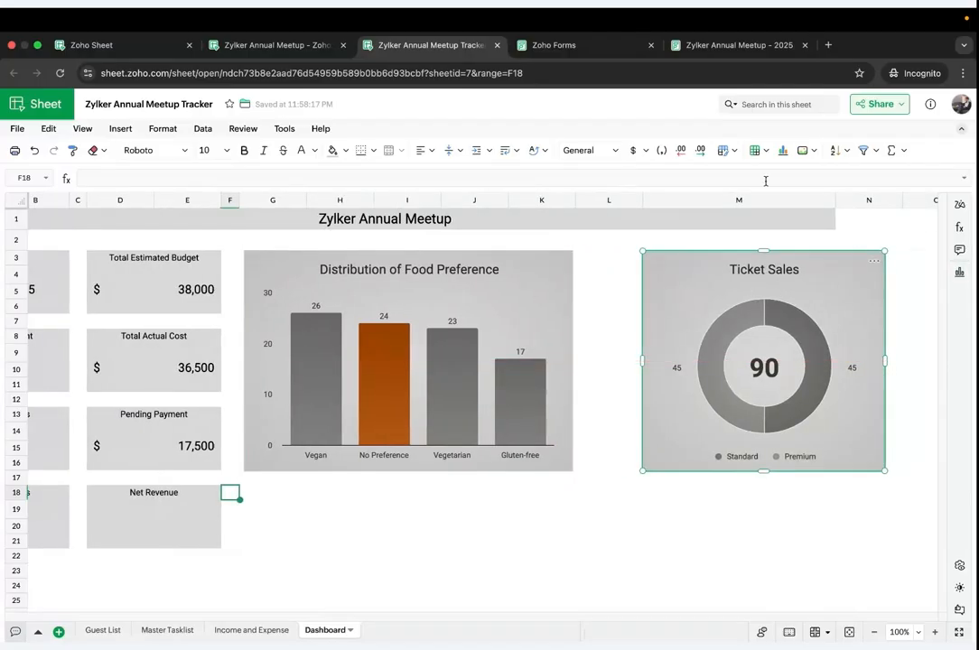
left_click_drag(837, 199, 892, 200)
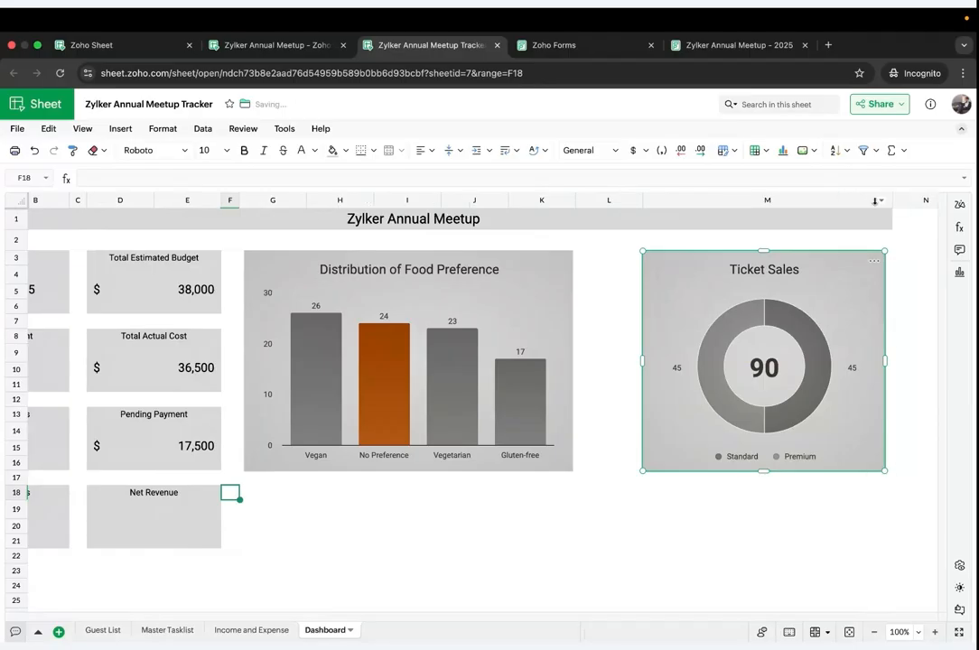
left_click_drag(642, 201, 592, 201)
left_click_drag(678, 281, 631, 281)
scroll(525, 398, "left", 3)
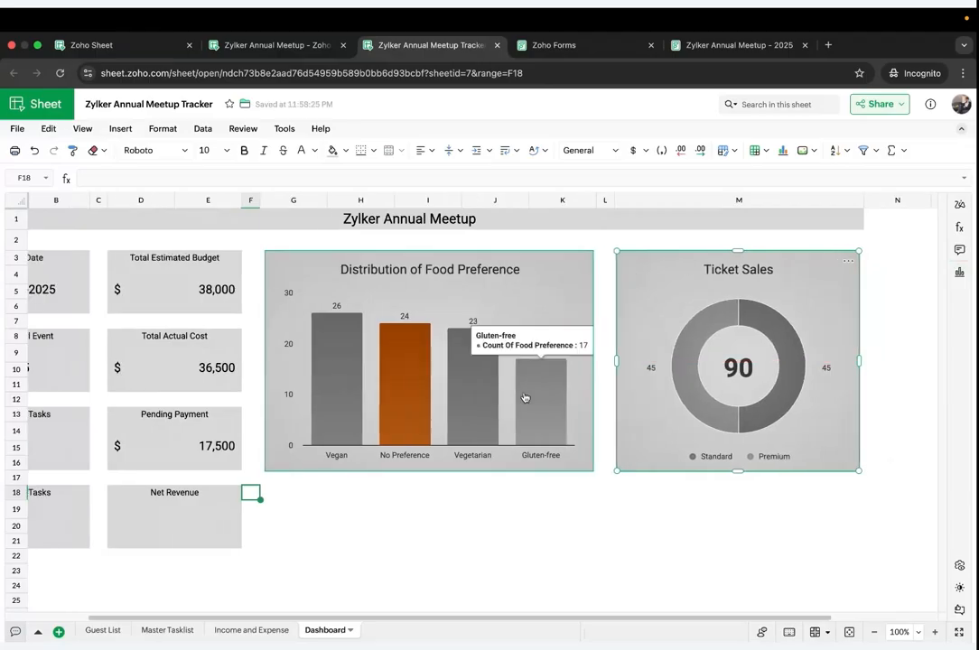
Step: Merge cells G18:K18 beneath the food preference chart
left_click(358, 494)
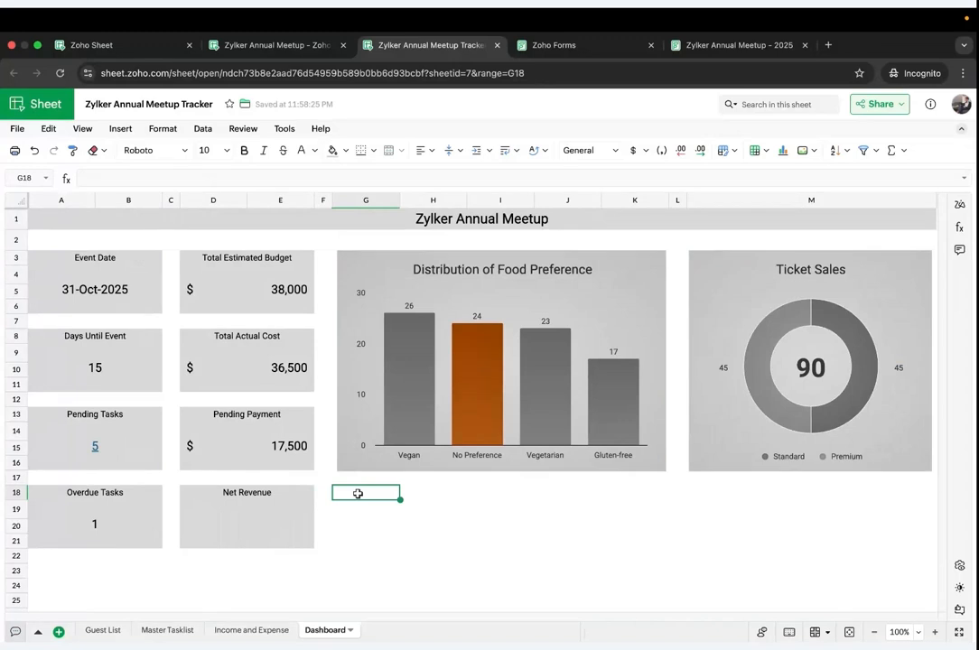
left_click(642, 503, "shift")
left_click(360, 494)
left_click(652, 488, "shift")
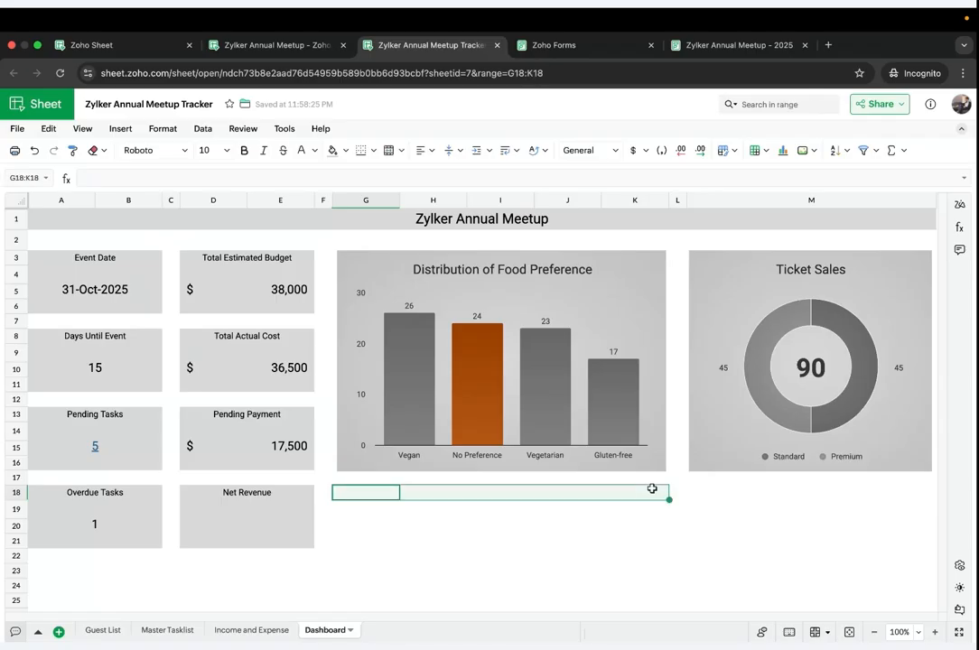
left_click(388, 150)
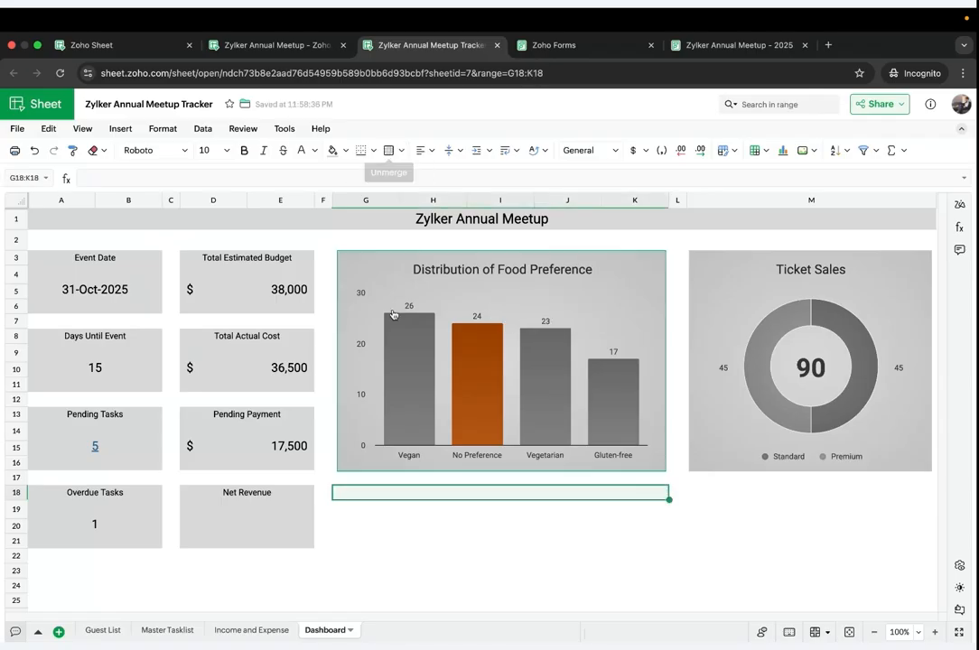
Step: Enter the heading "Guests With Dietary Preferences" in the merged cell G18
double_click(409, 492)
type("Gues")
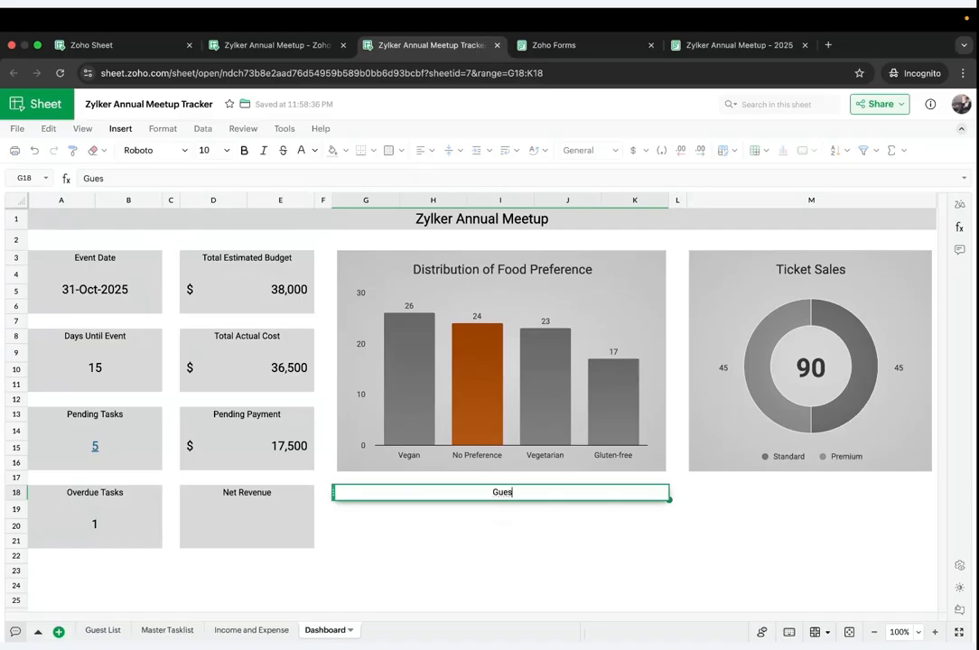
type("ts Wir")
type("h Di")
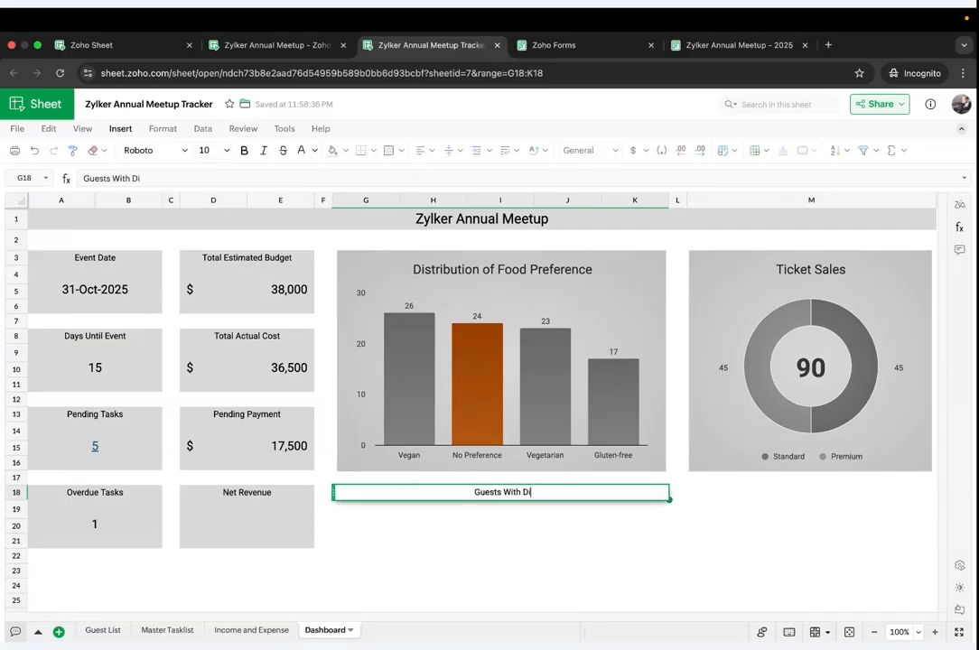
type("etary ")
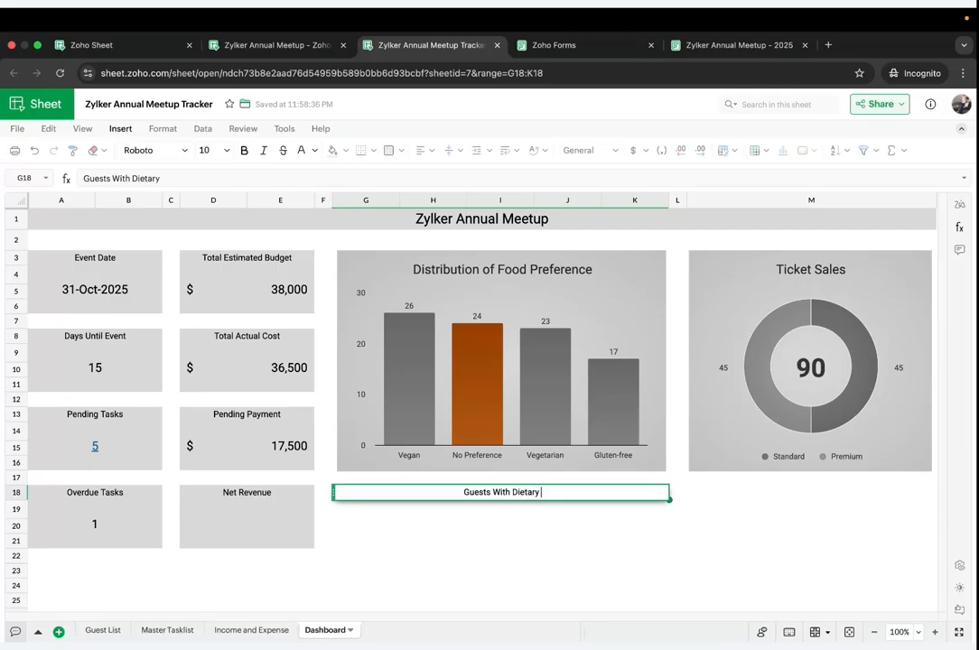
type("Preferences")
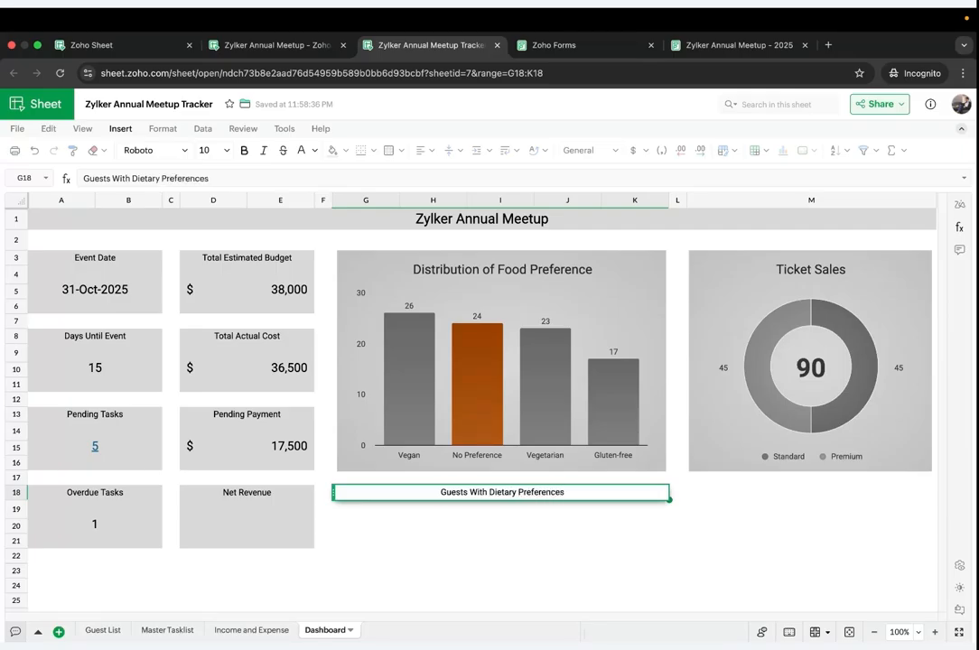
key("Return")
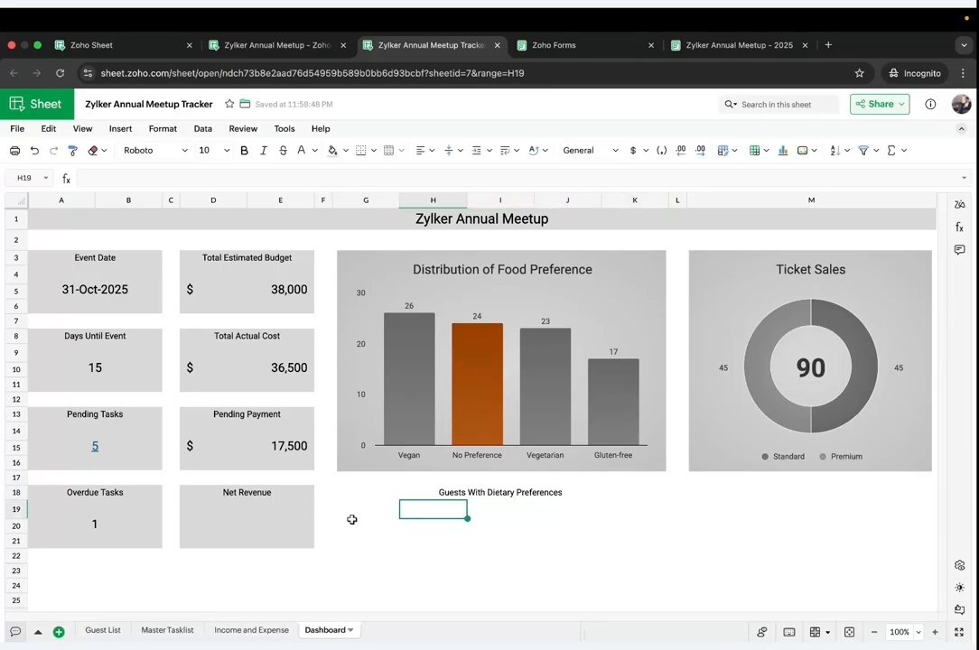
Step: Merge cells G19:K21 under the "Guests With Dietary Preferences" heading
left_click(643, 540, "shift")
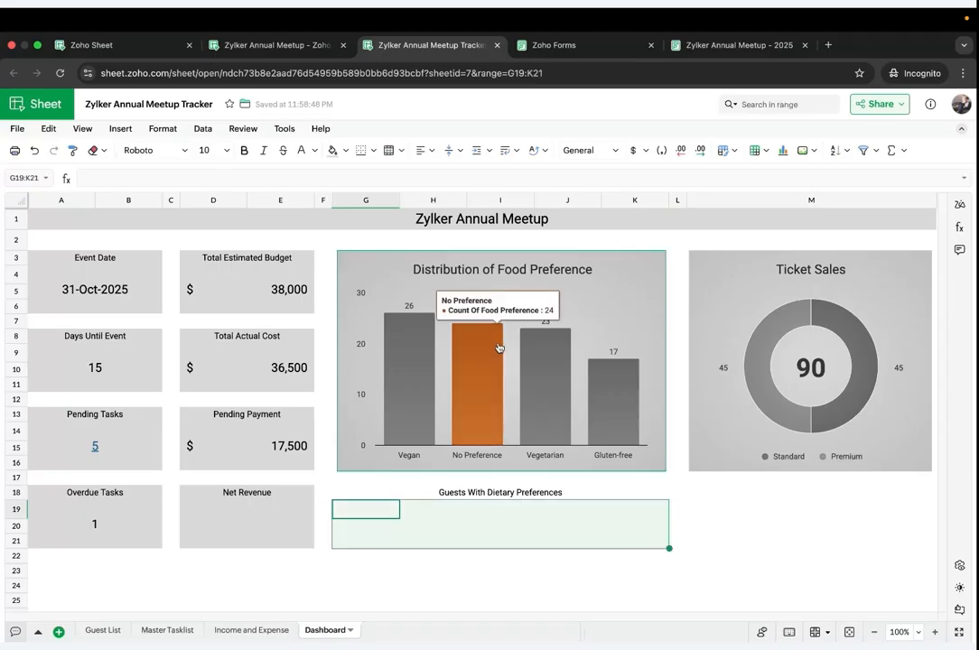
left_click(389, 150)
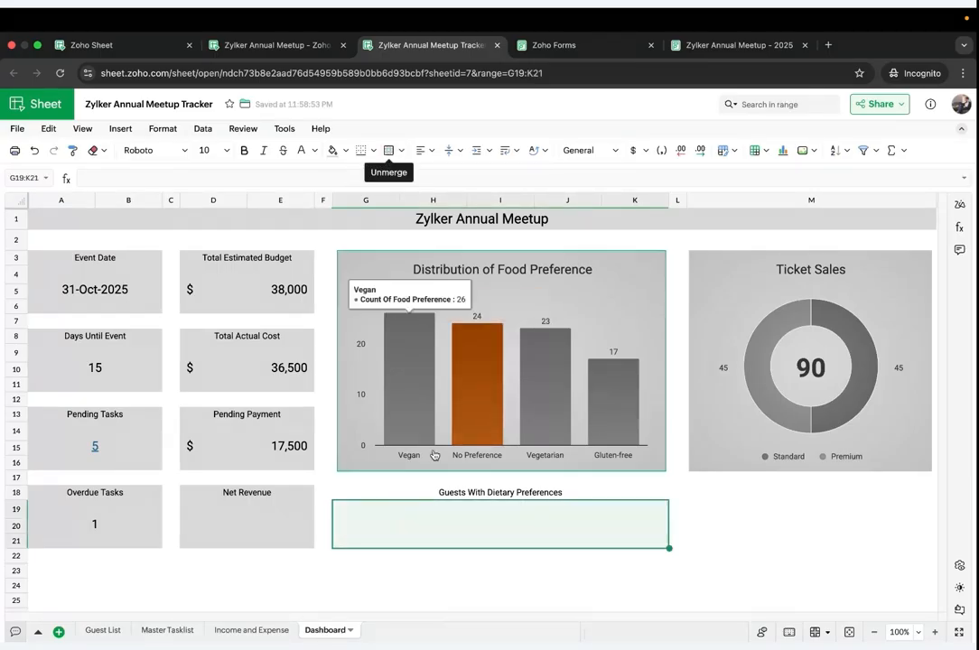
Step: Fill the "Guests With Dietary Preferences" block G18:K21 with the same light gray as the other dashboard blocks
left_click(421, 488)
left_click(422, 521, "shift")
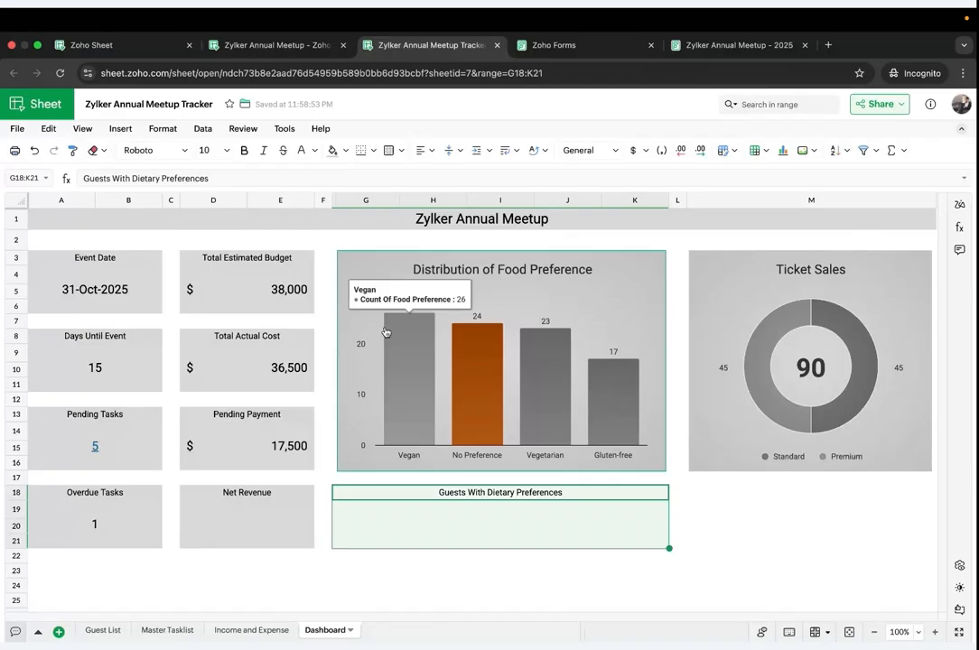
left_click(333, 150)
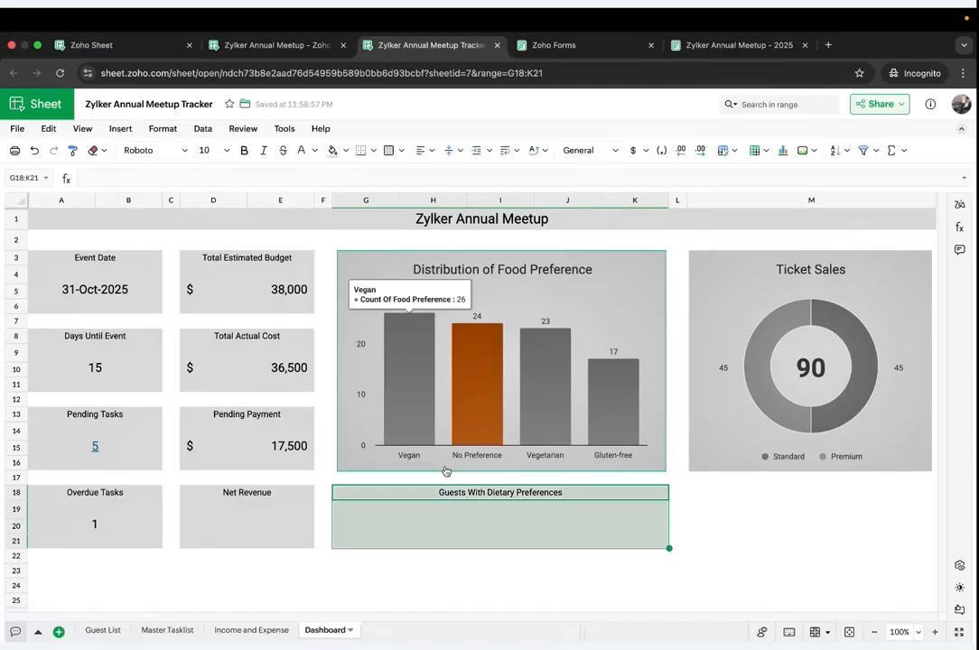
Step: Enter =COUNTIFS(Guests[Food Preference],"<>No Preference") in merged cell G19, taking the range from the Guest List sheet's Food Preference column
left_click(453, 523)
double_click(453, 524)
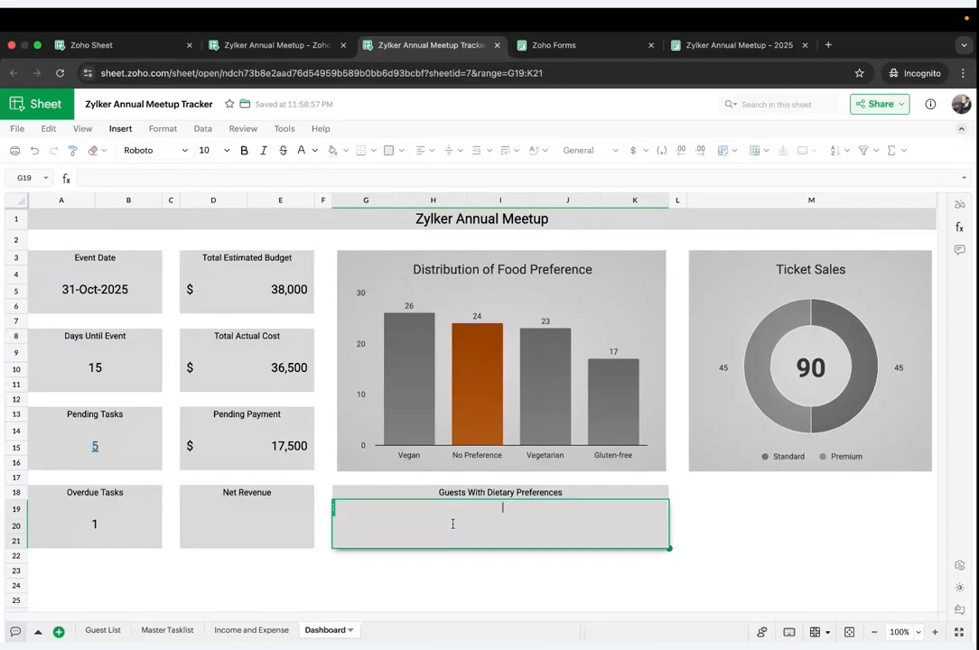
type("=cou")
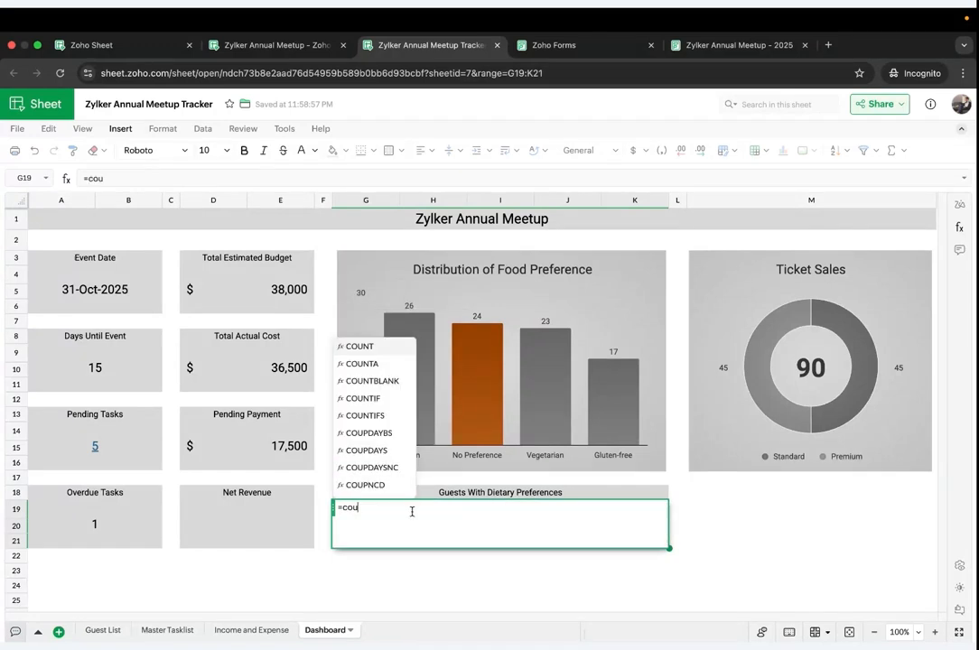
type("nt")
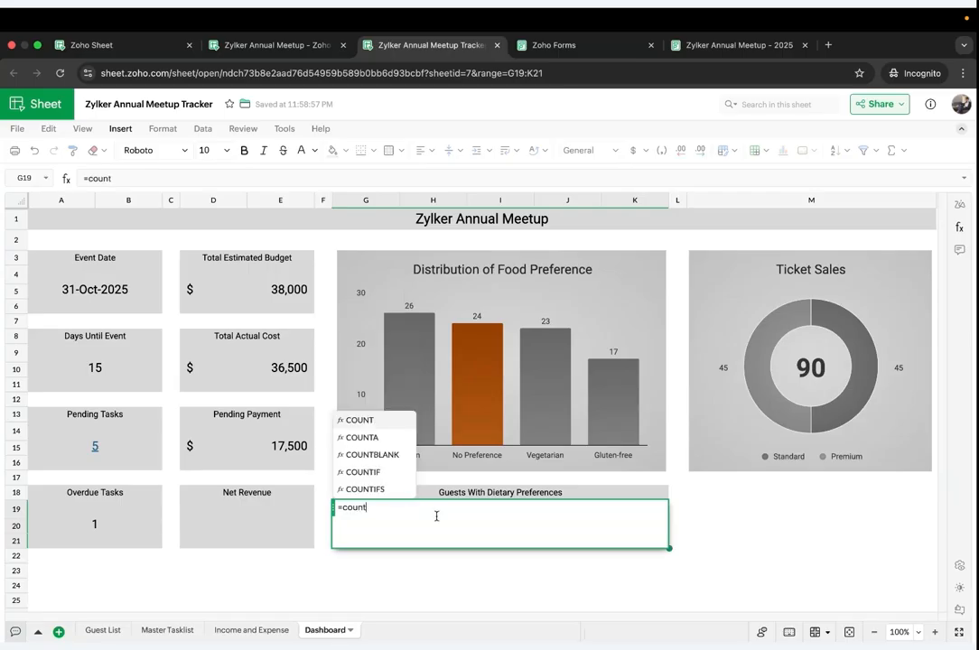
left_click(364, 489)
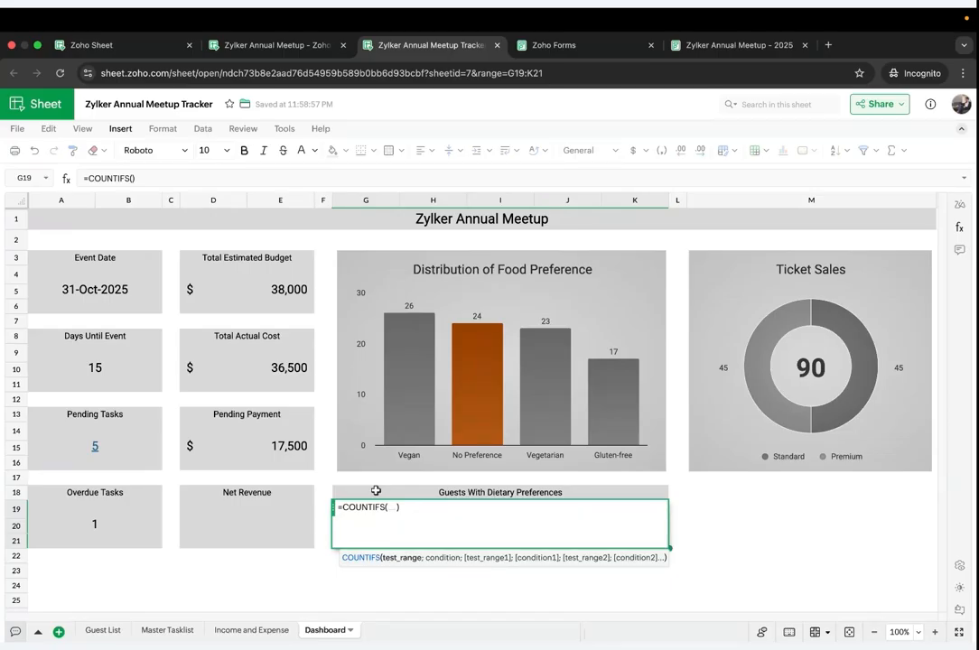
left_click(106, 637)
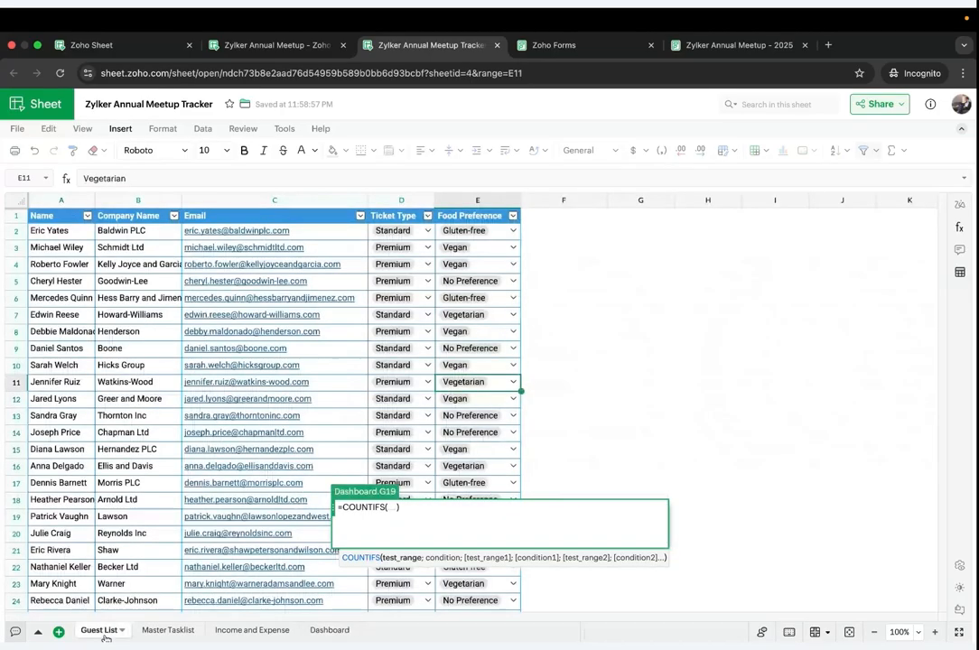
left_click(476, 230)
scroll(481, 352, "down", 15)
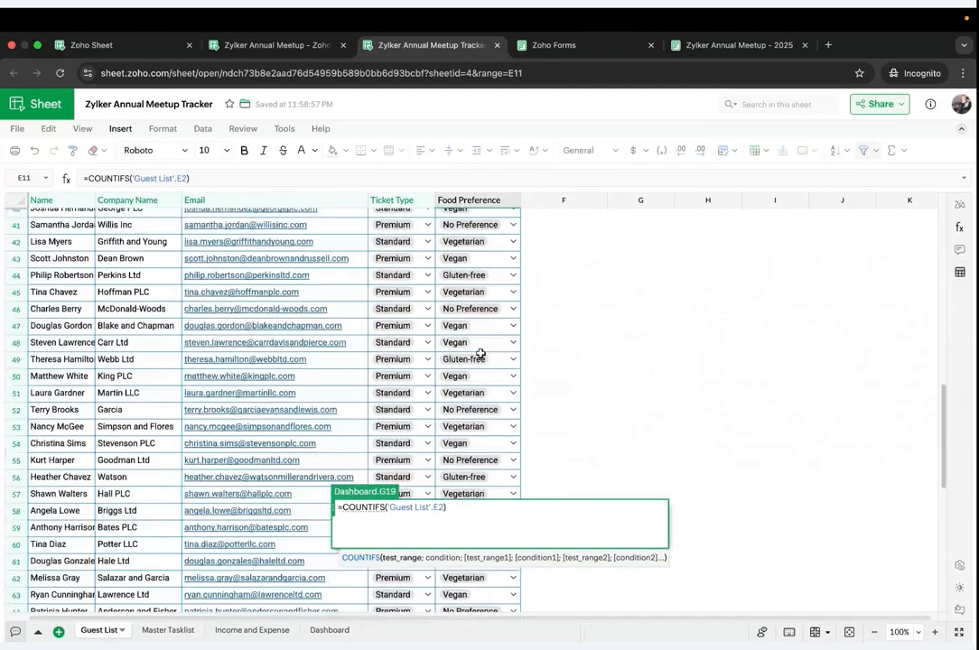
scroll(481, 353, "down", 7)
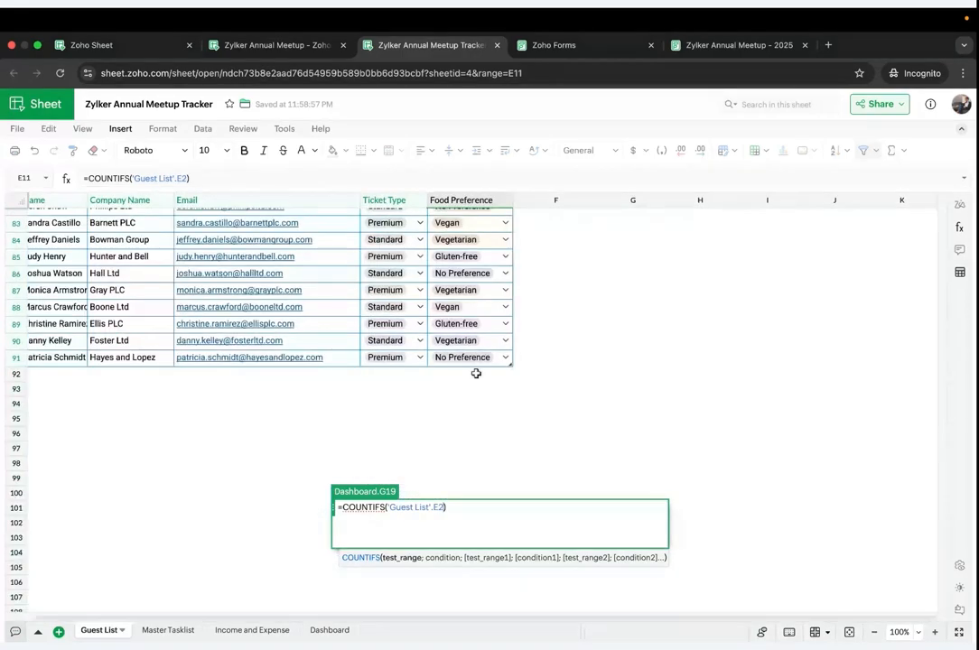
left_click(472, 360, "shift")
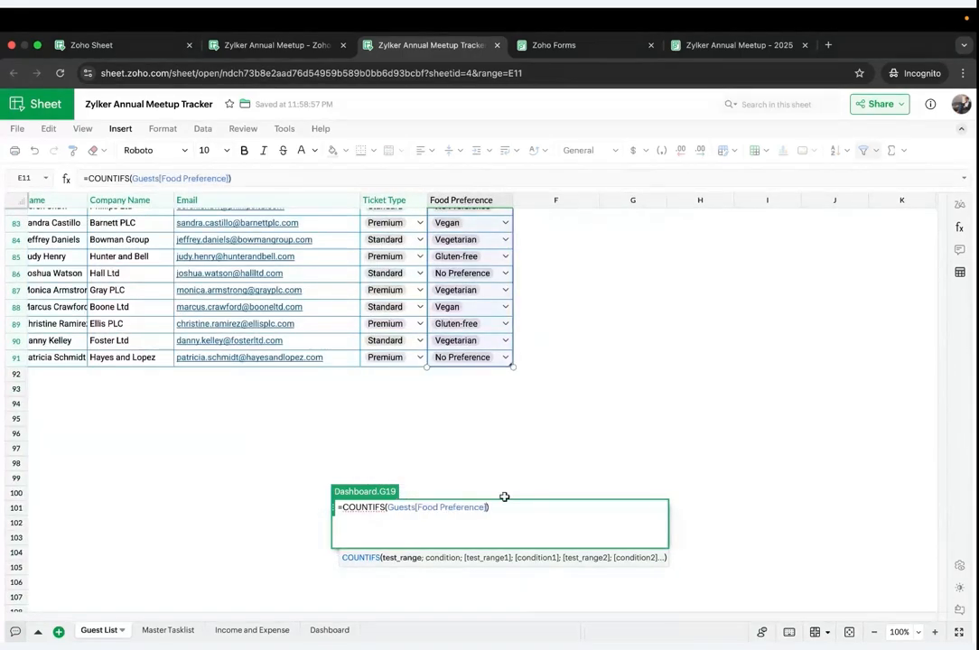
type(",\"<>N")
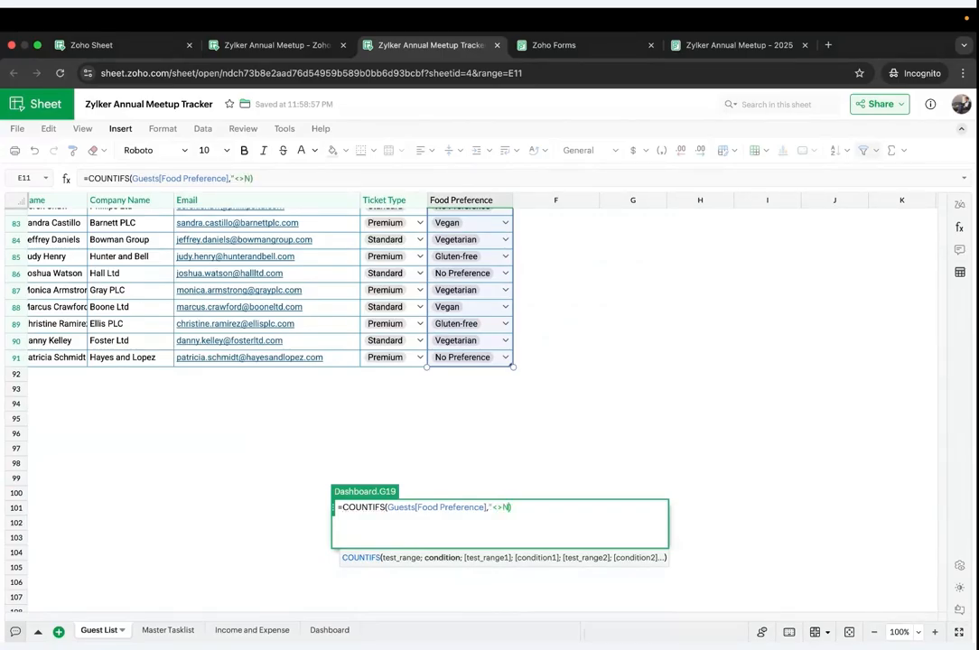
type("o Preference\"")
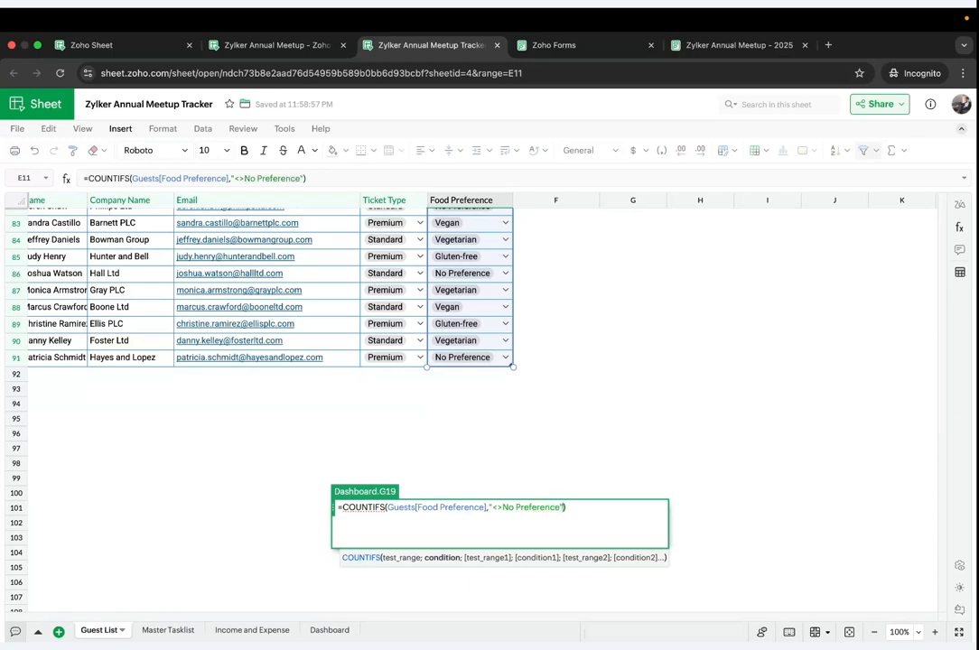
key("Return")
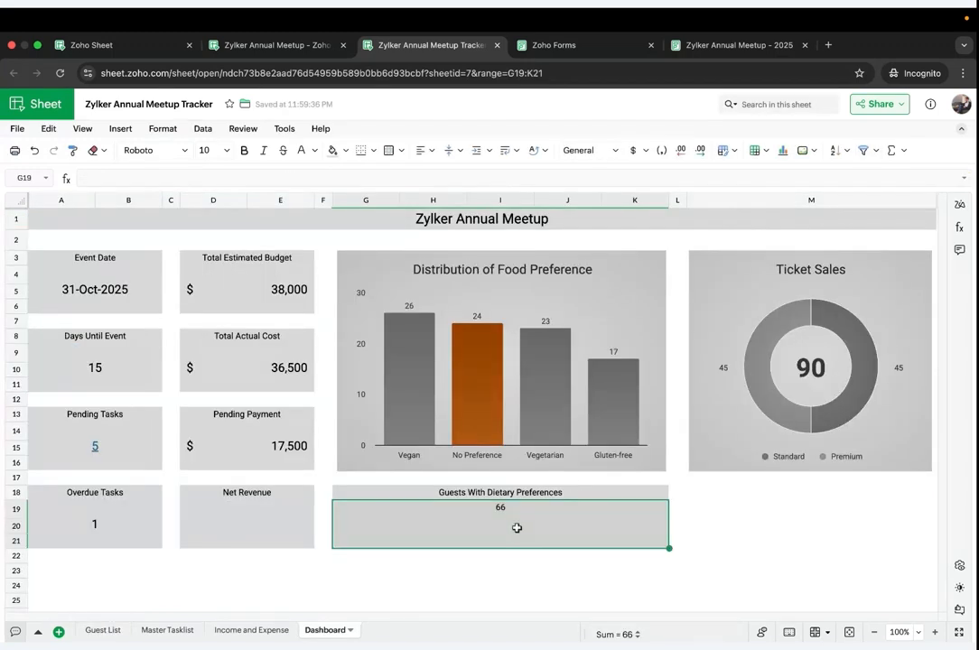
Step: Align the dietary preference count in G19 to the middle vertically and set its font size to 14
left_click(459, 150)
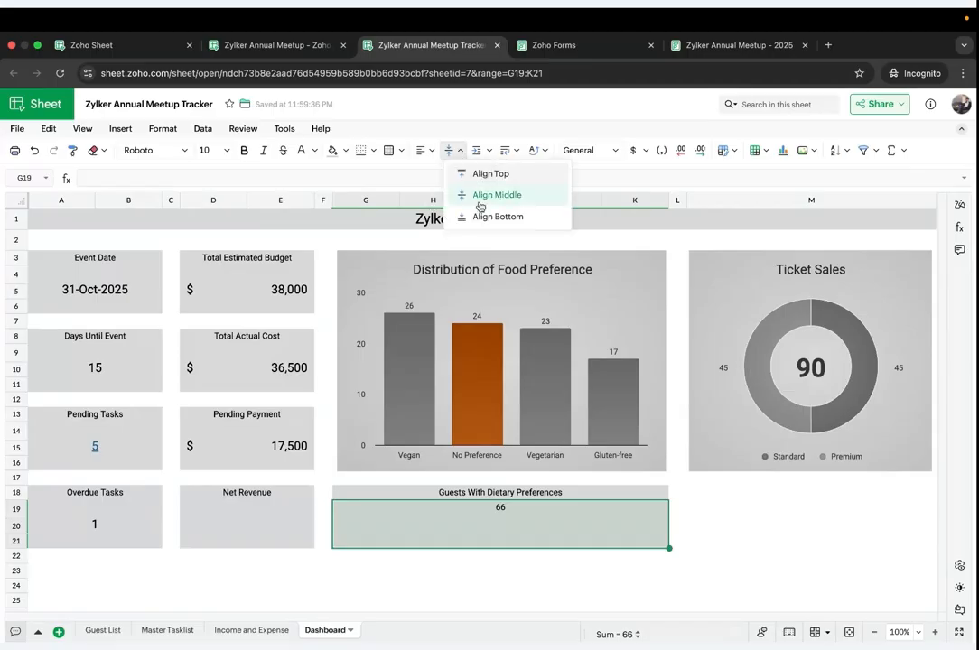
left_click(476, 192)
left_click(226, 150)
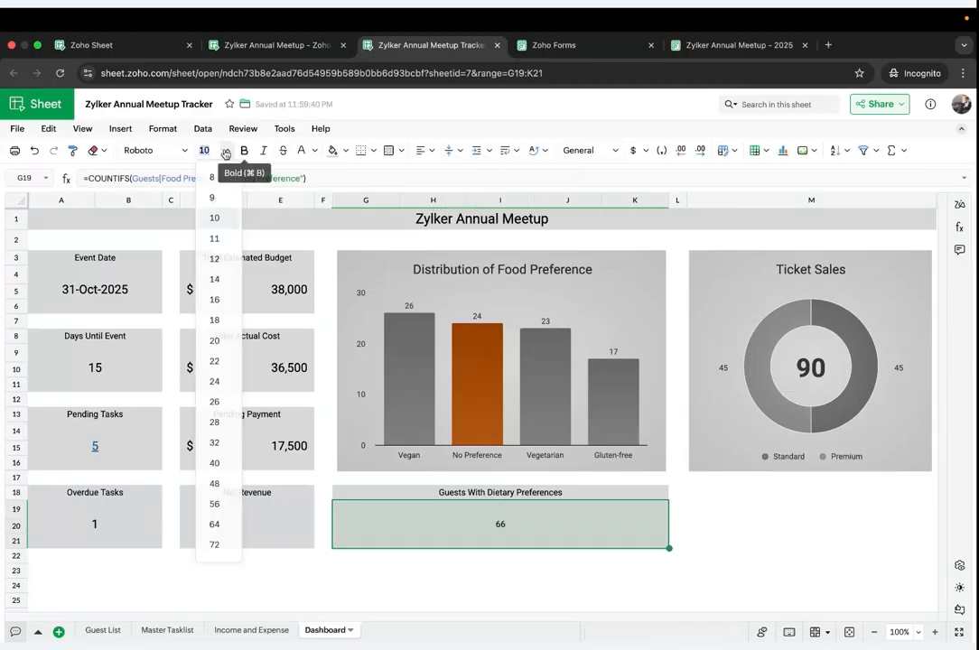
left_click(221, 280)
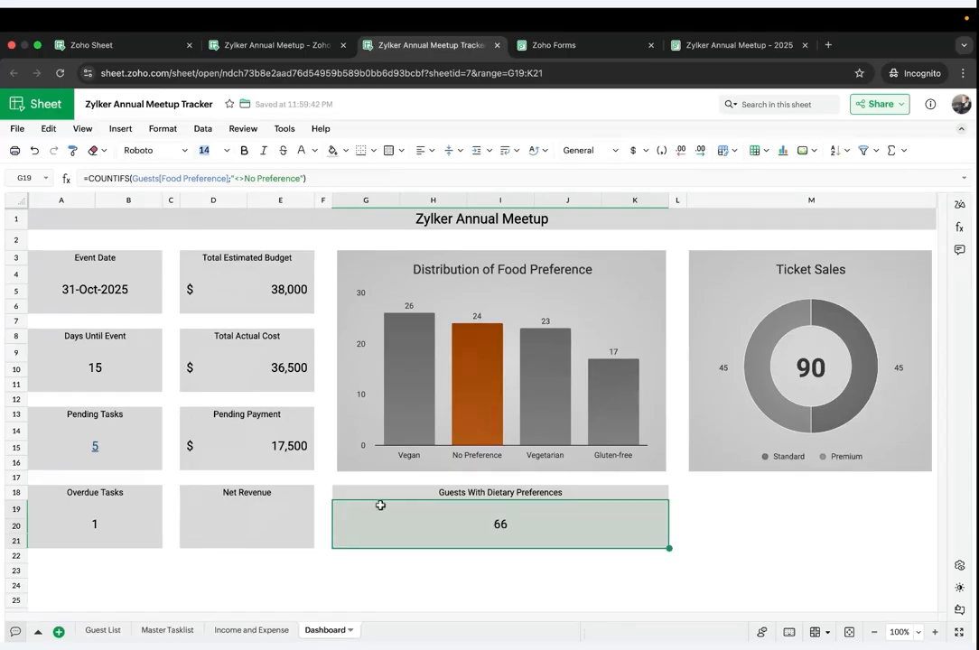
Step: Enter the heading "Ticket Sales Revenue" in M18 beneath the Ticket Sales chart and center it horizontally
left_click(709, 496)
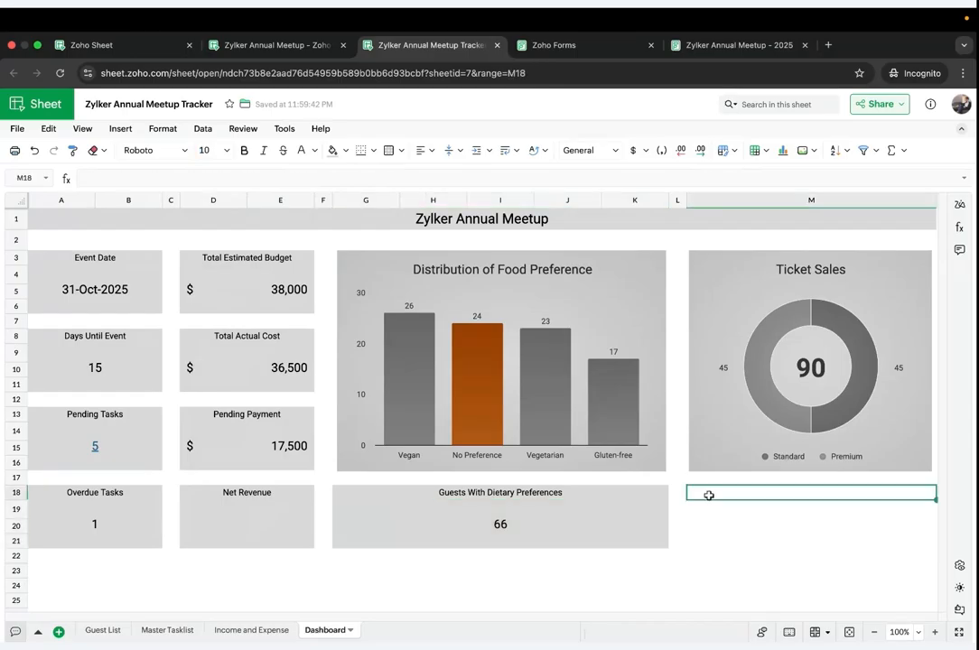
scroll(708, 495, "right", 2)
double_click(709, 495)
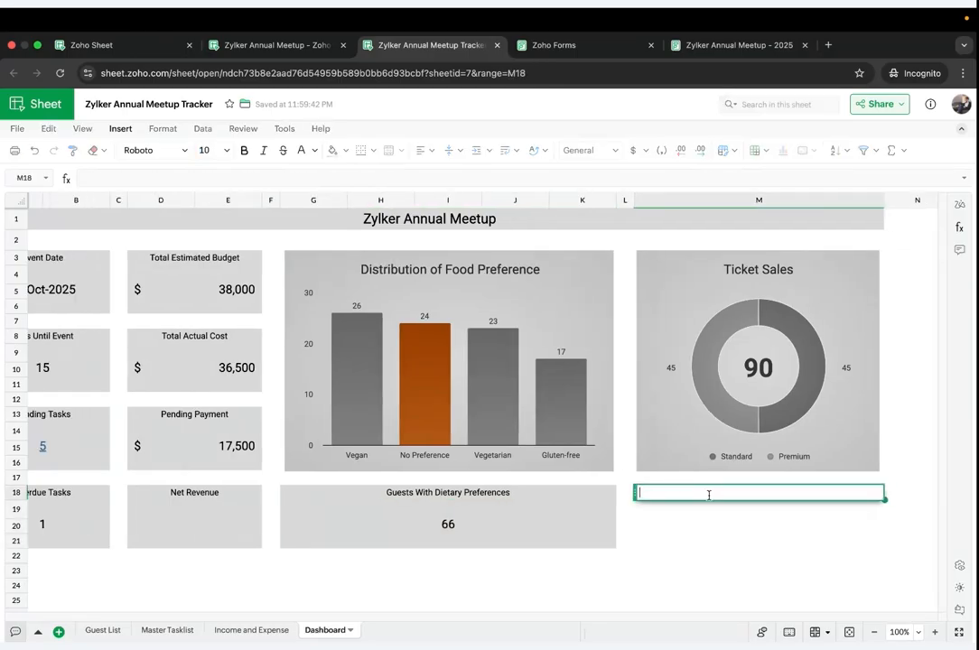
type("Ticket Sales Revenue")
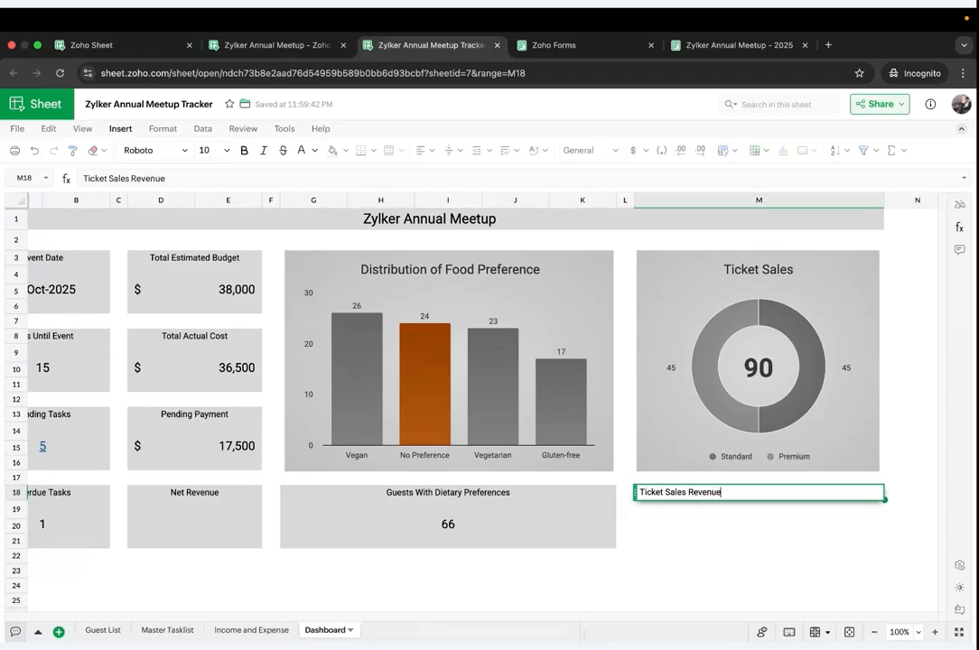
key("Return")
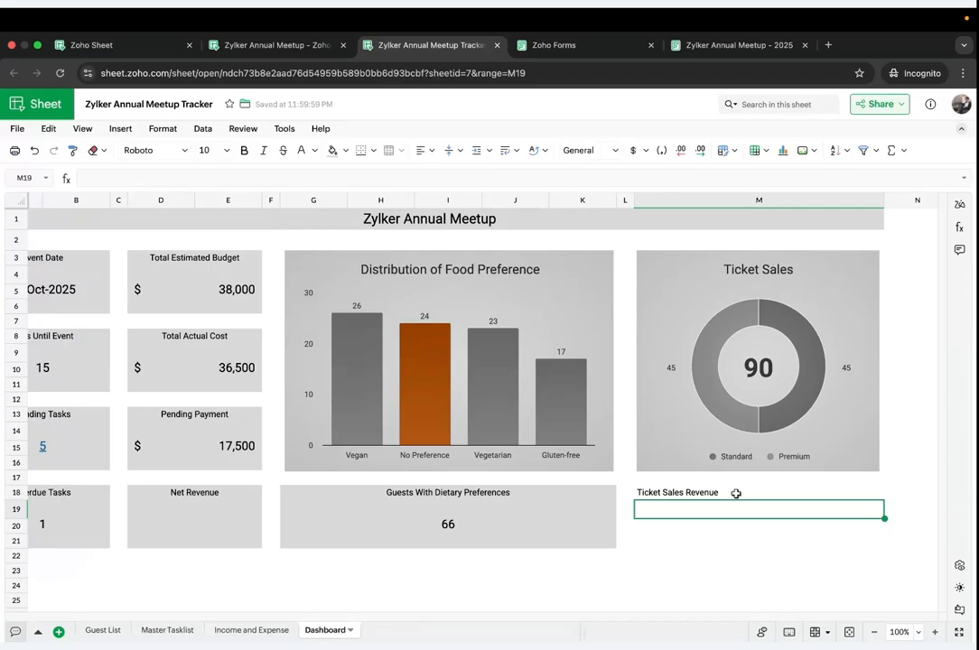
left_click(696, 493)
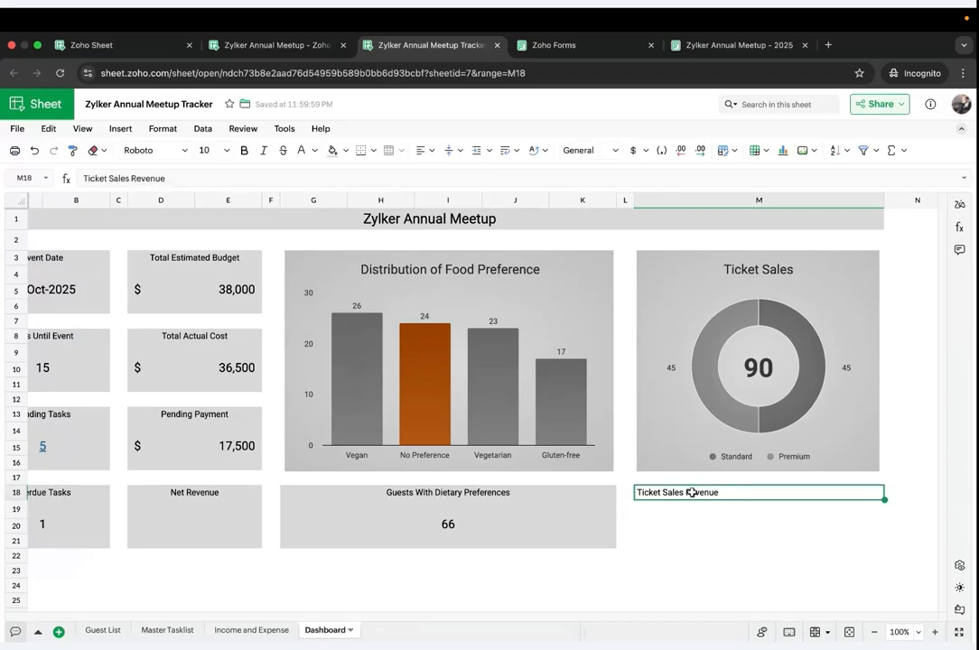
left_click(422, 150)
left_click(450, 195)
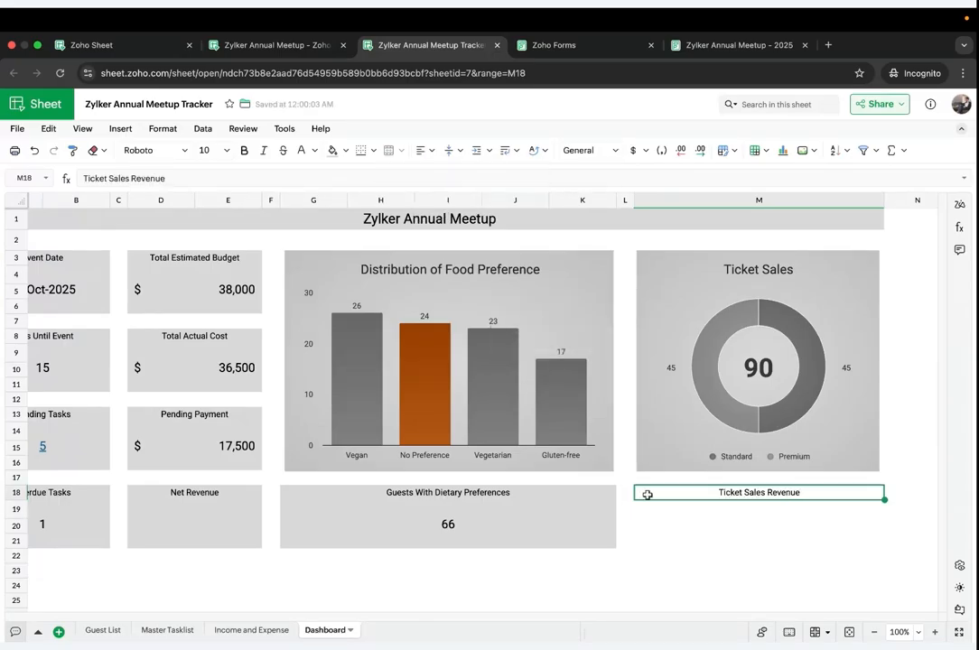
Step: Merge cells M19:M21 under the "Ticket Sales Revenue" heading
left_click(667, 524)
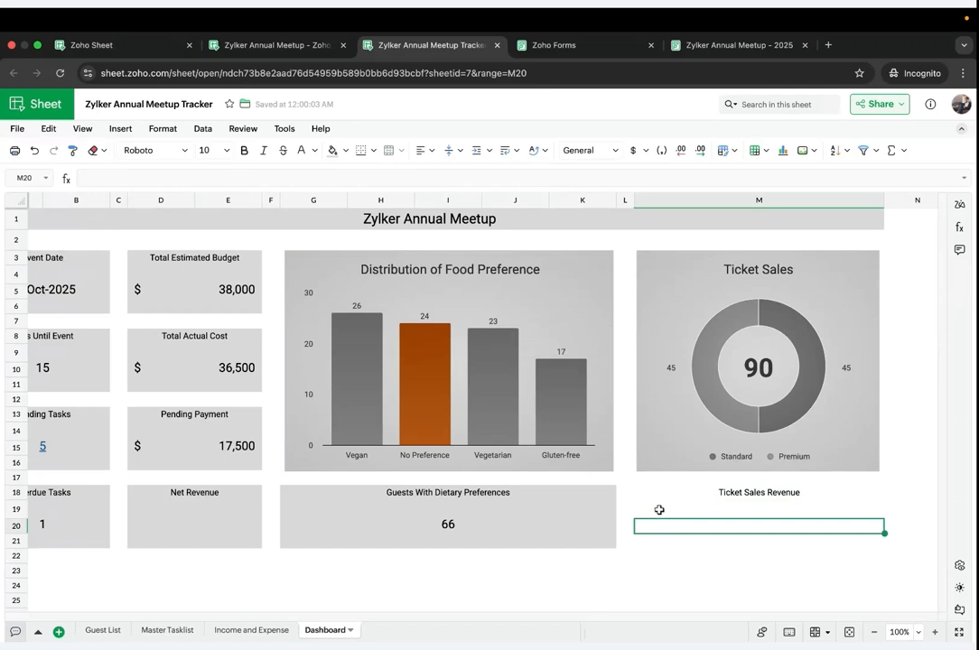
left_click(657, 508)
left_click(820, 536, "shift")
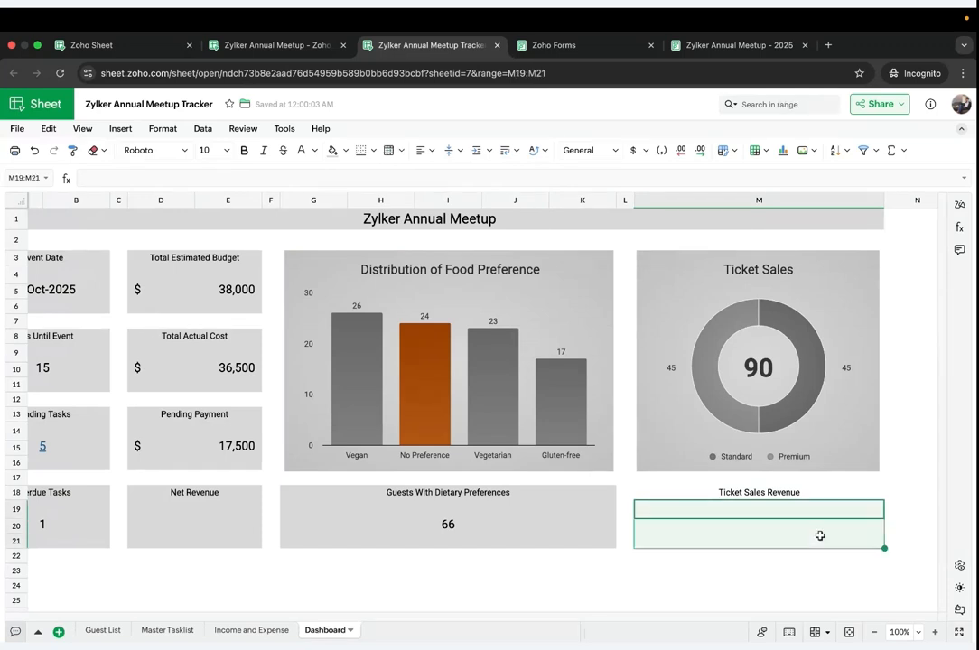
left_click(388, 150)
Step: Enter =SUM(Income[Revenue]) in merged cell M19, taking the range from the Income table on the Income and Expense sheet
double_click(695, 525)
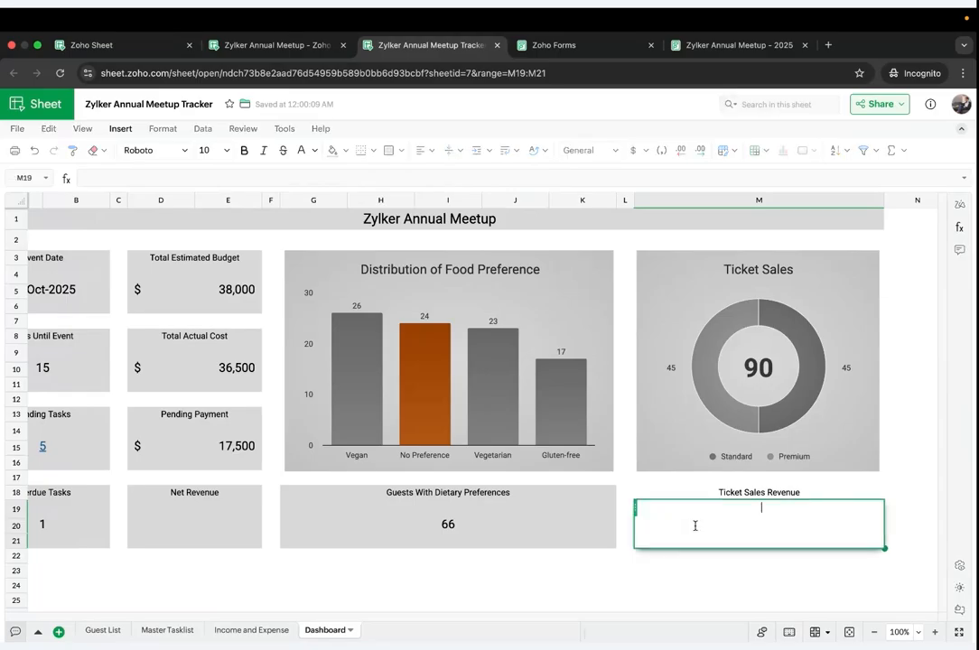
type("=sum")
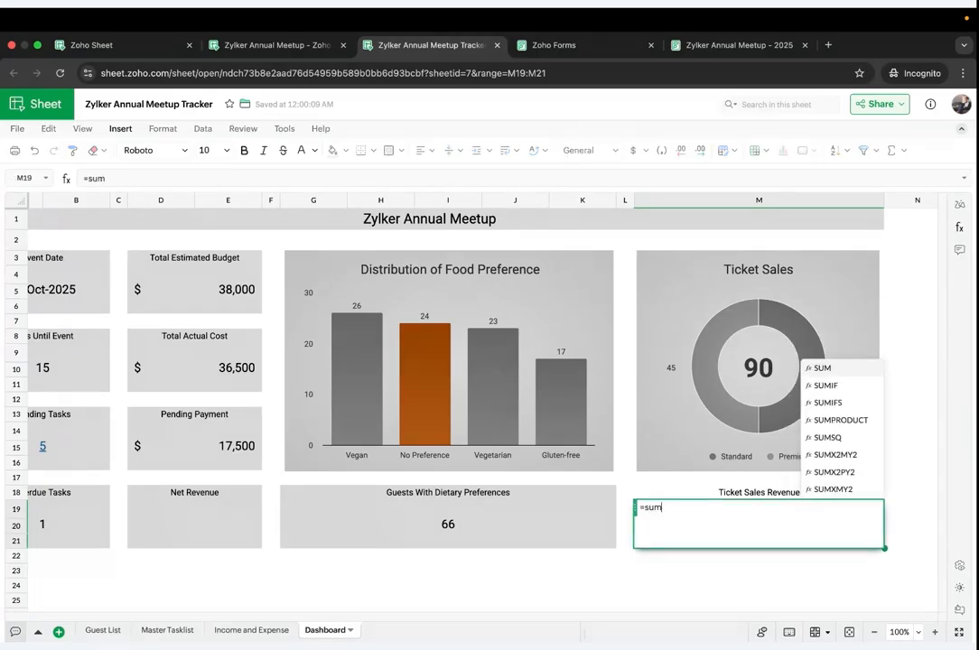
left_click(822, 368)
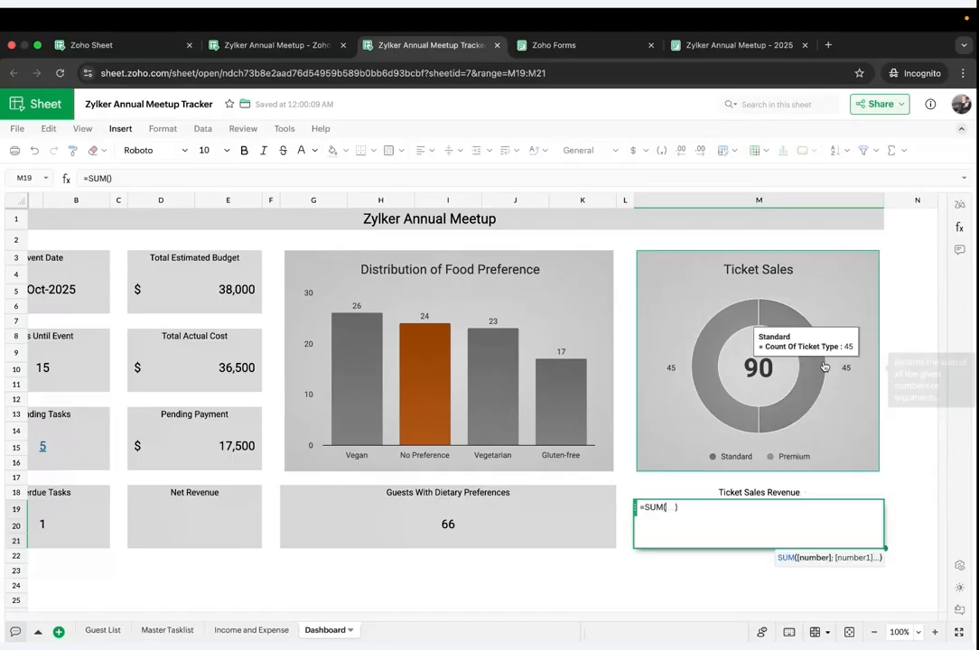
left_click(235, 630)
scroll(516, 372, "right", 5)
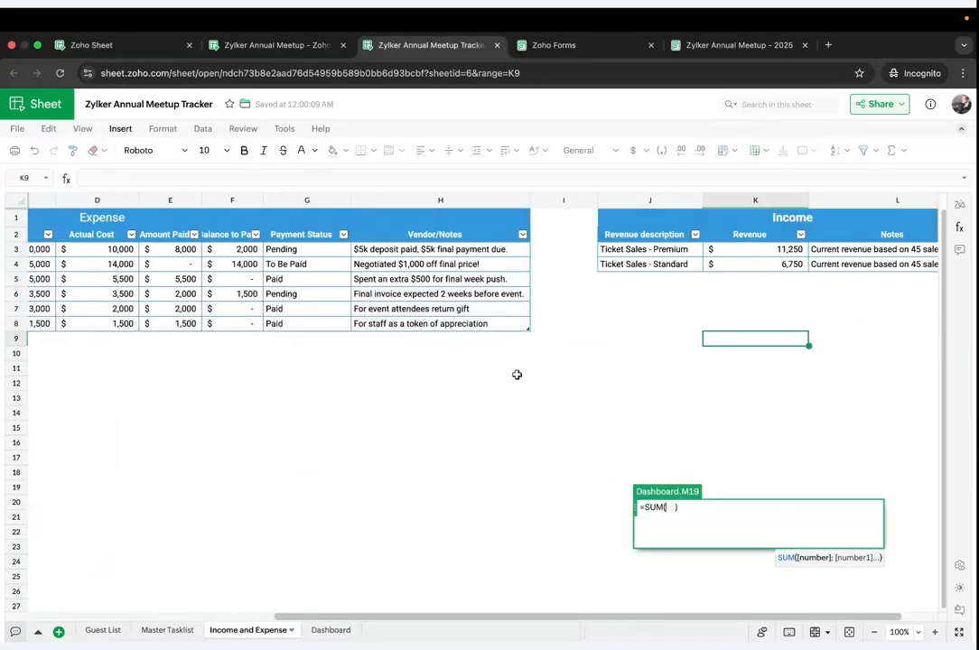
left_click_drag(679, 245, 671, 260)
key("Return")
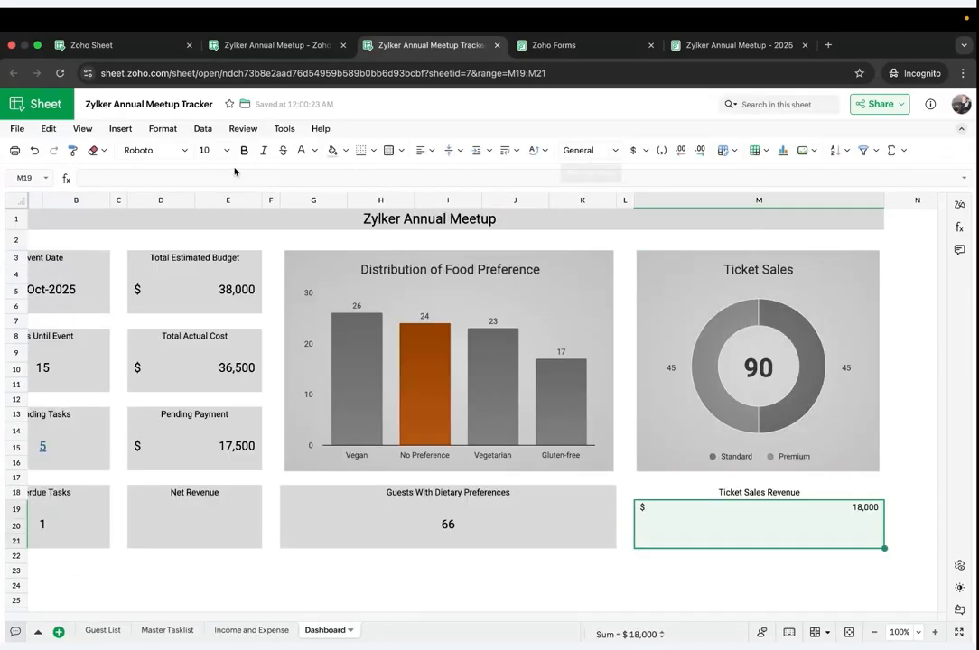
Step: Set the ticket revenue amount in M19 to font size 14 and align it to the middle vertically
left_click(206, 150)
left_click(227, 283)
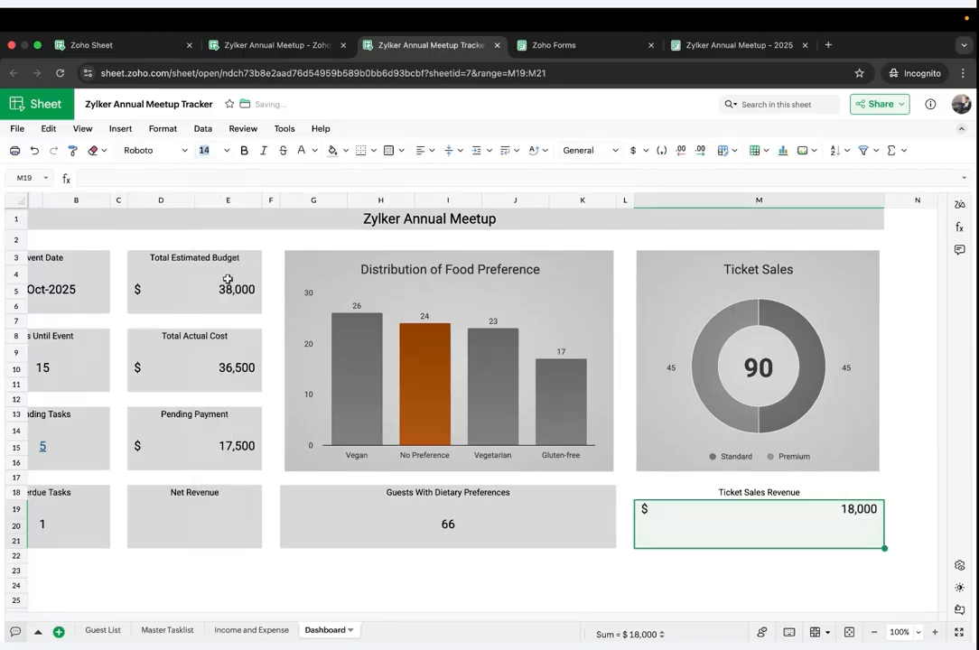
left_click(451, 150)
left_click(479, 197)
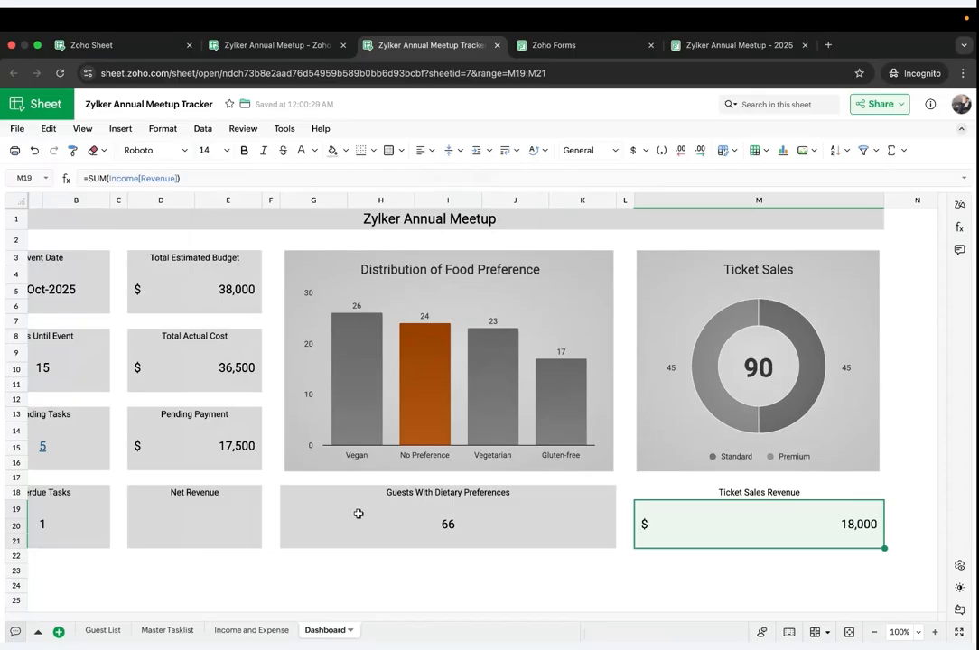
Step: Fill the "Ticket Sales Revenue" block M18:M21 with the dashboard's light gray
left_click_drag(640, 493, 668, 527)
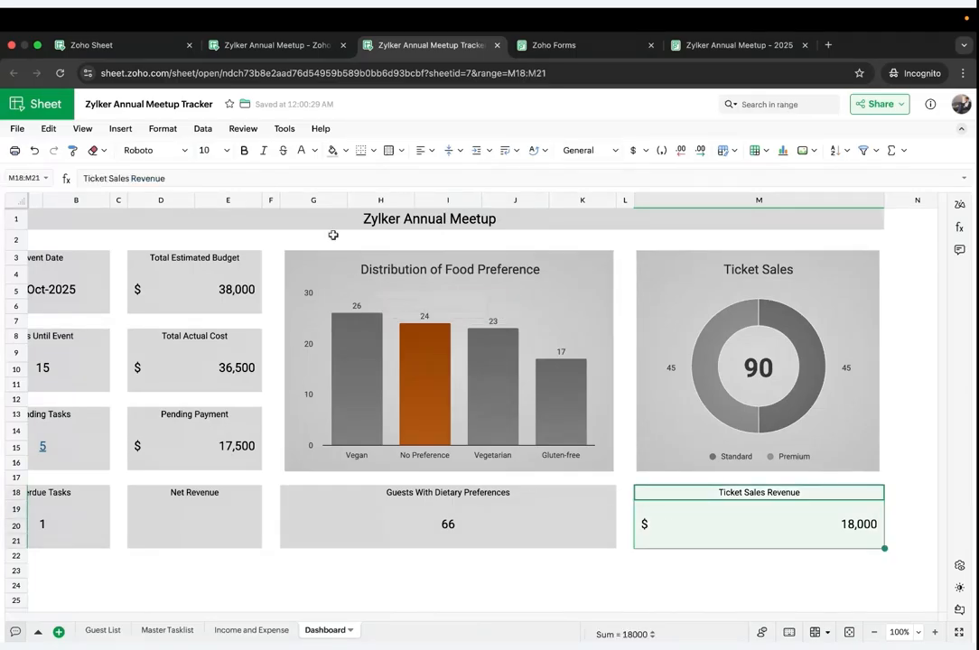
left_click(332, 150)
Step: Enter =M19-D9 in merged cell D19 under "Net Revenue" to subtract the total actual cost from the ticket sales revenue
scroll(394, 424, "left", 1)
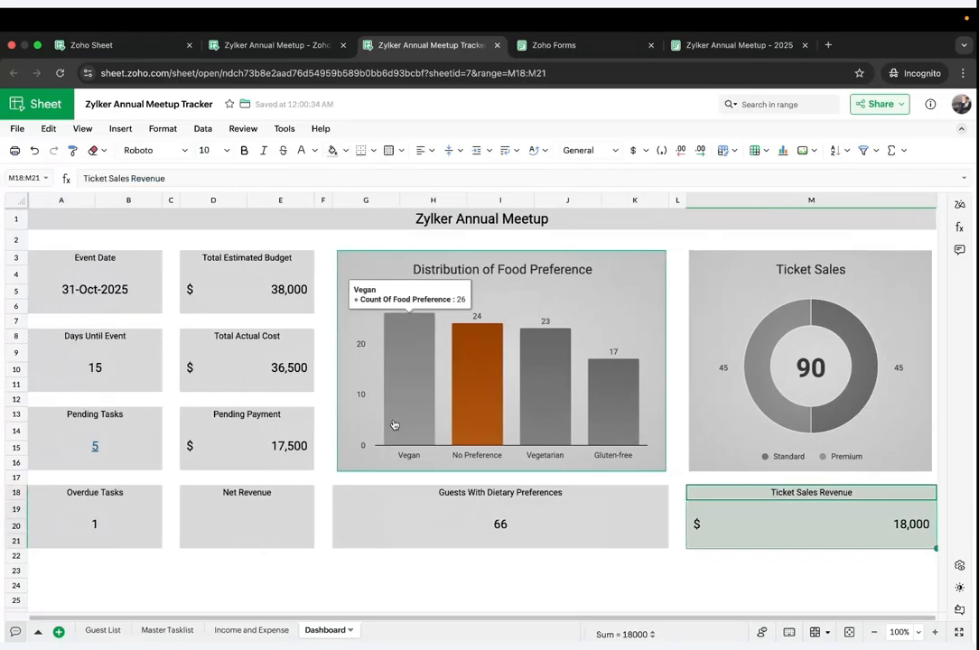
left_click(270, 518)
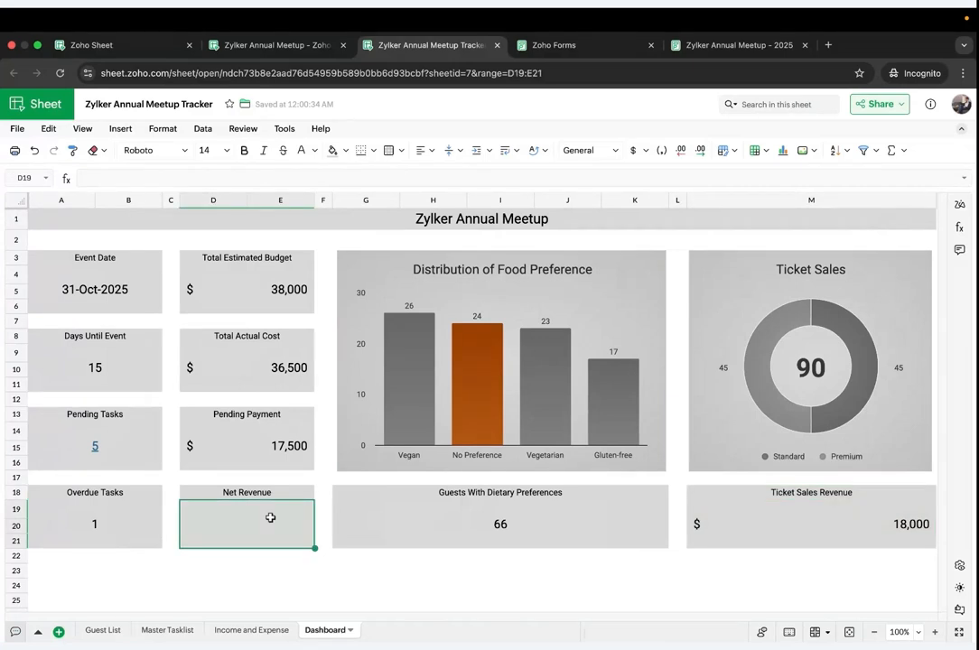
type("=")
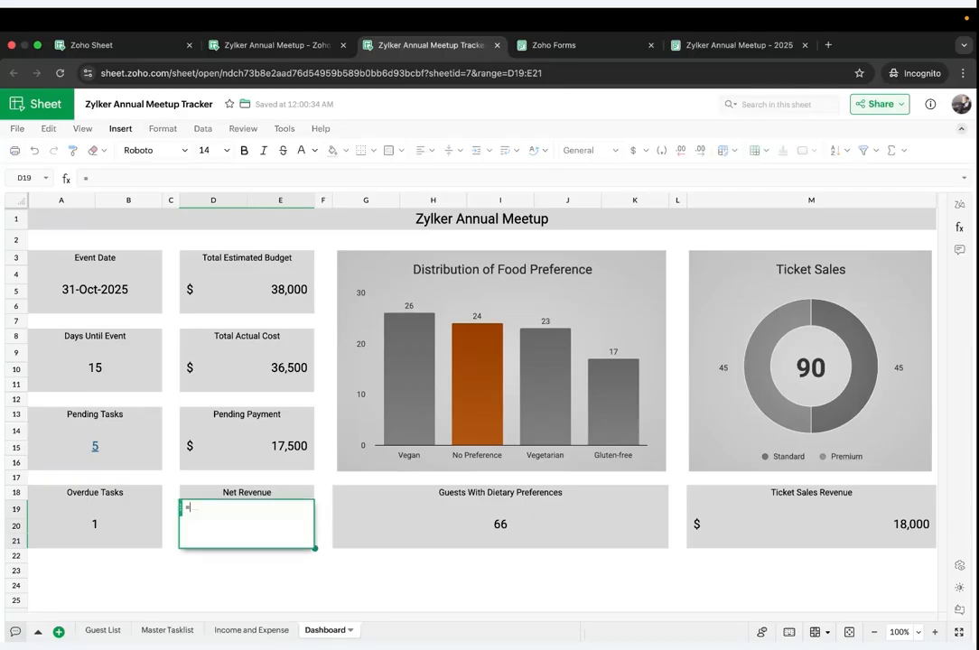
left_click(713, 526)
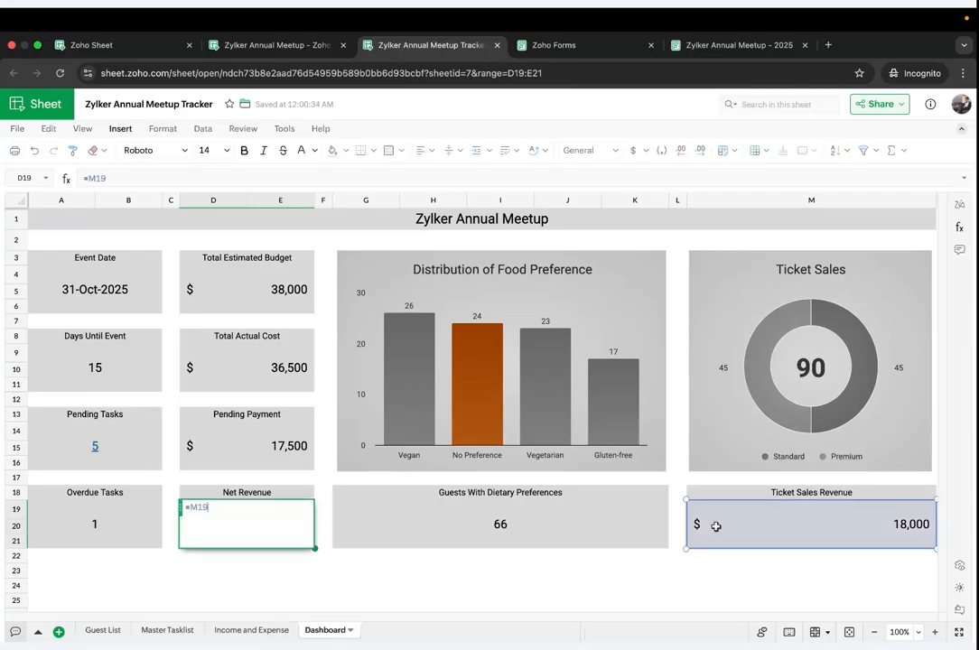
type("-")
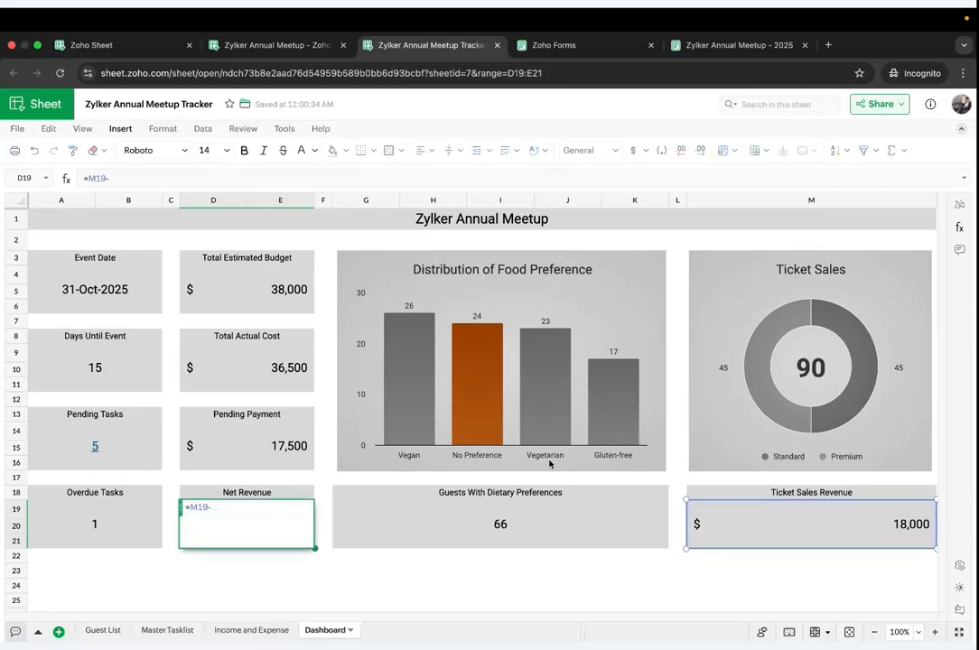
left_click(302, 375)
key("Return")
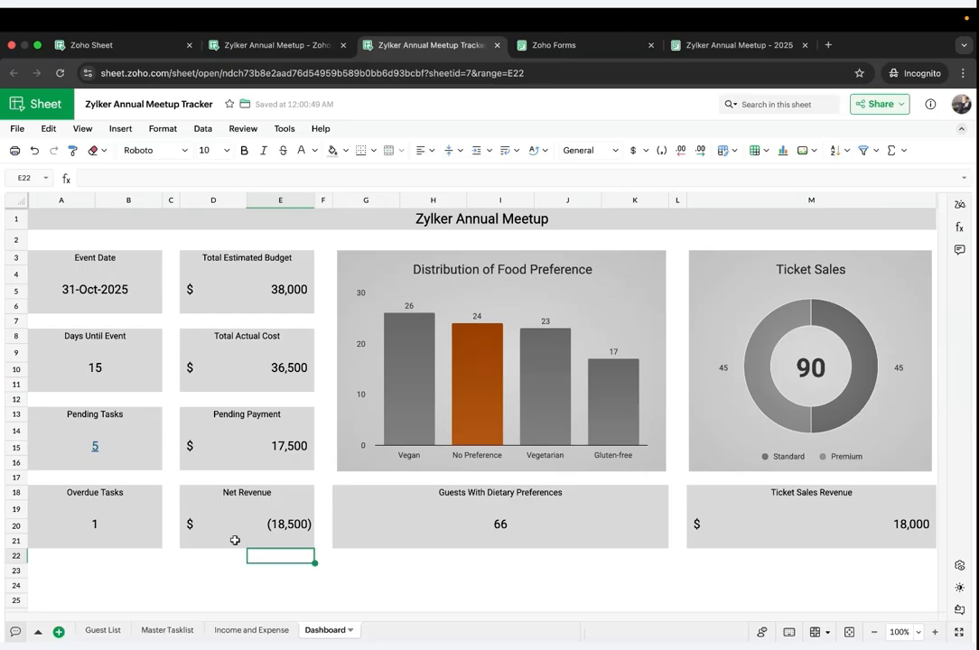
Step: Apply the existing document-level custom format [>=0][$en-US]#,##0.00;[RED]"-"[$en-US]#,##0.00 to the net revenue amount in D19
left_click(235, 540)
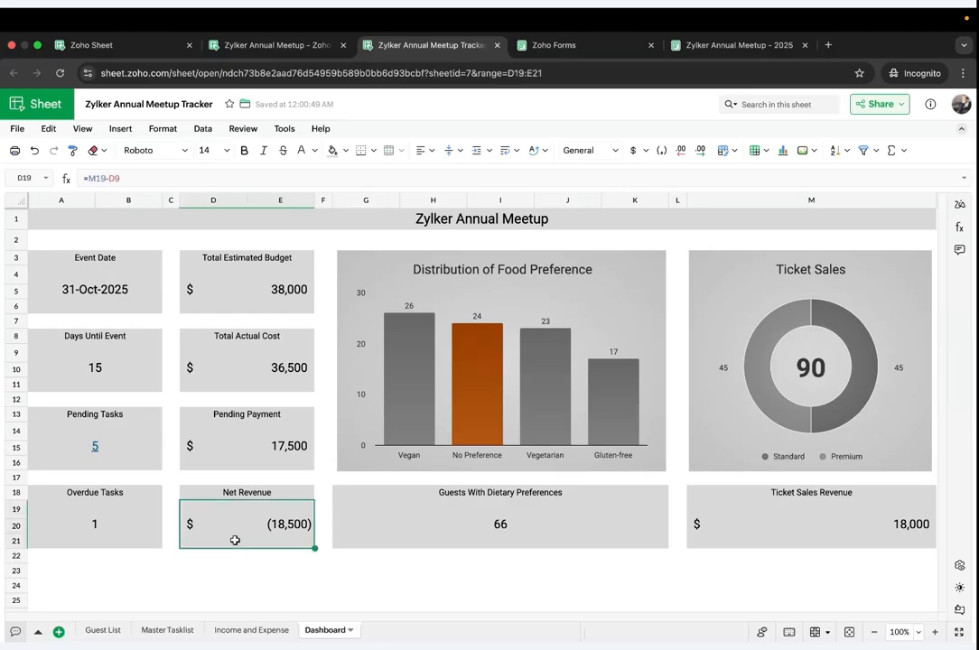
left_click(161, 129)
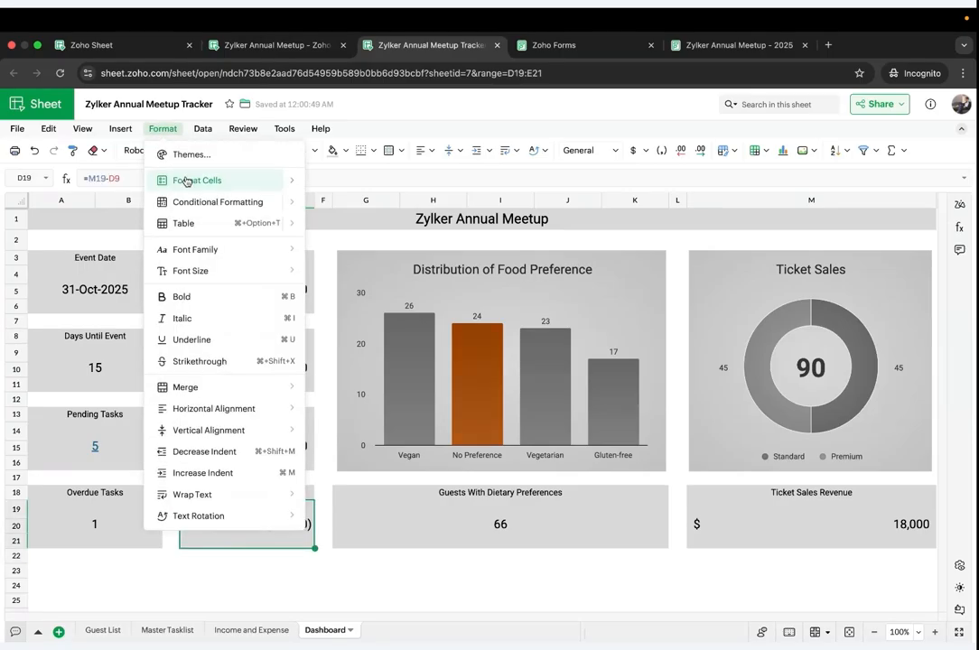
mouse_move(189, 182)
mouse_move(359, 427)
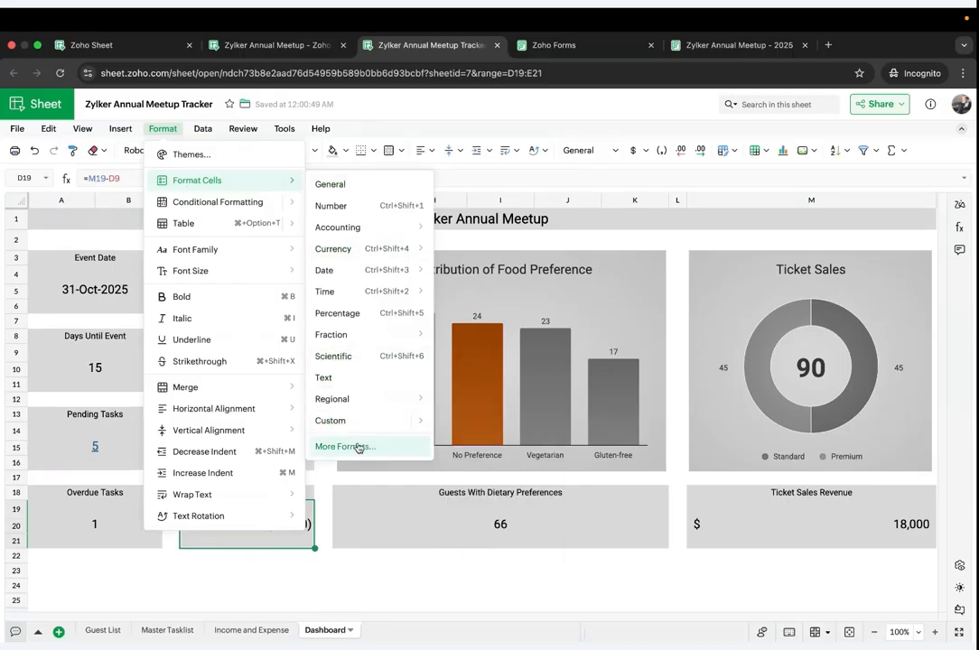
left_click(357, 446)
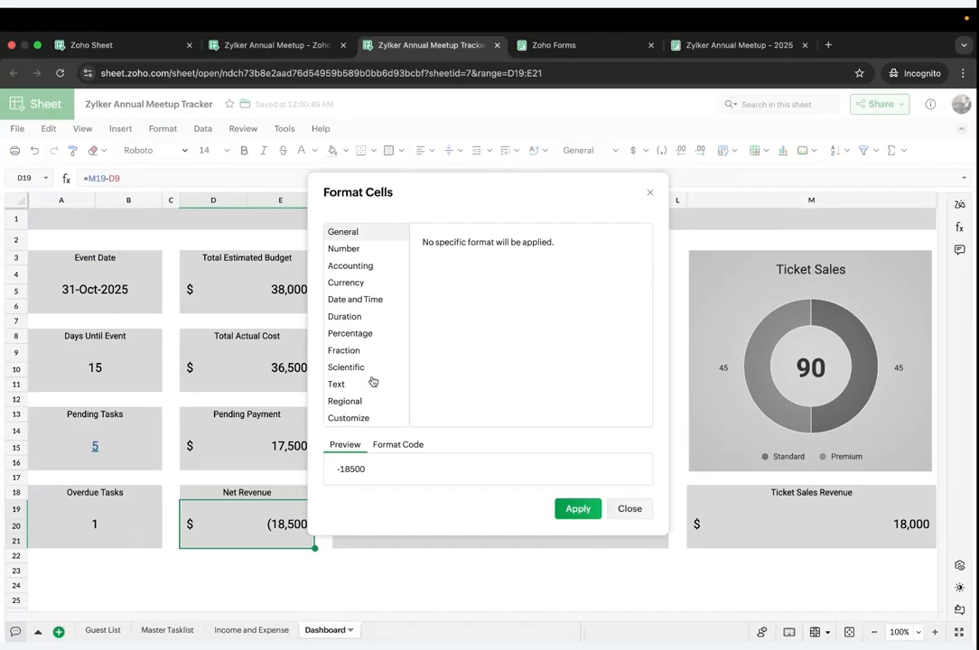
left_click(361, 417)
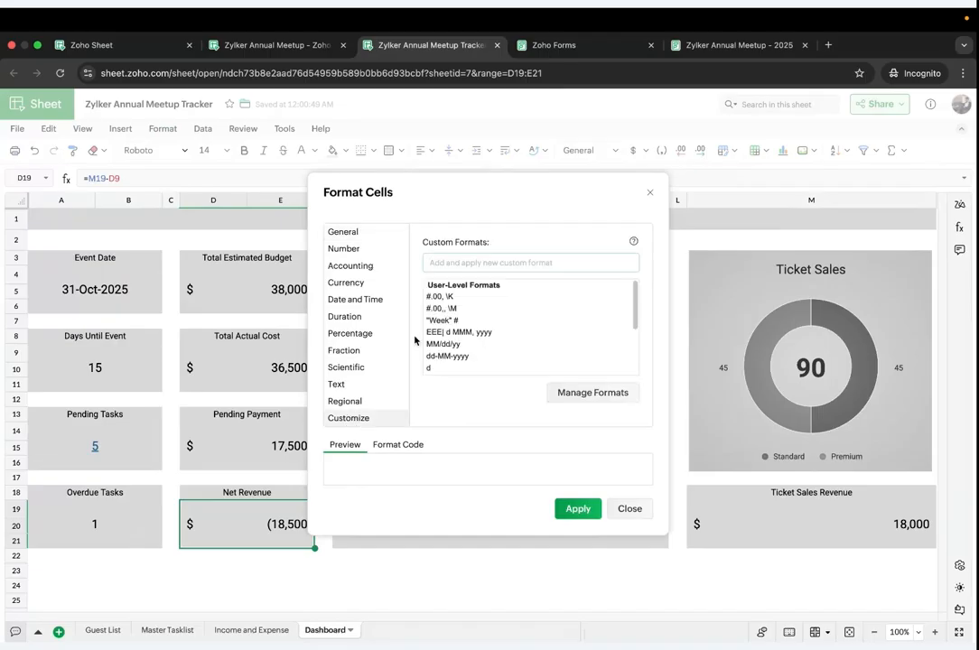
scroll(501, 307, "down", 3)
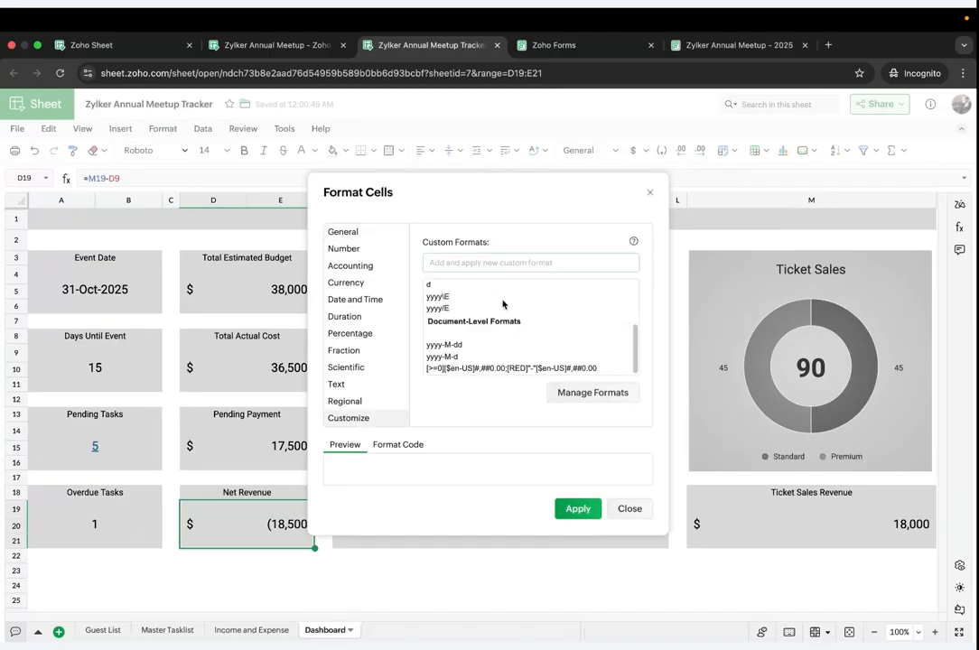
left_click(498, 370)
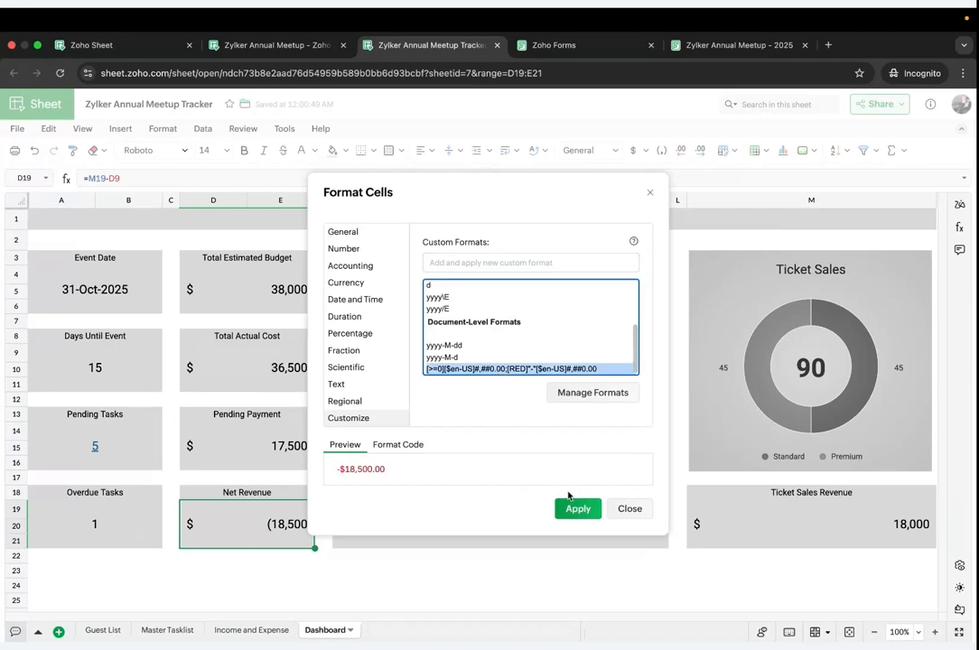
left_click(576, 509)
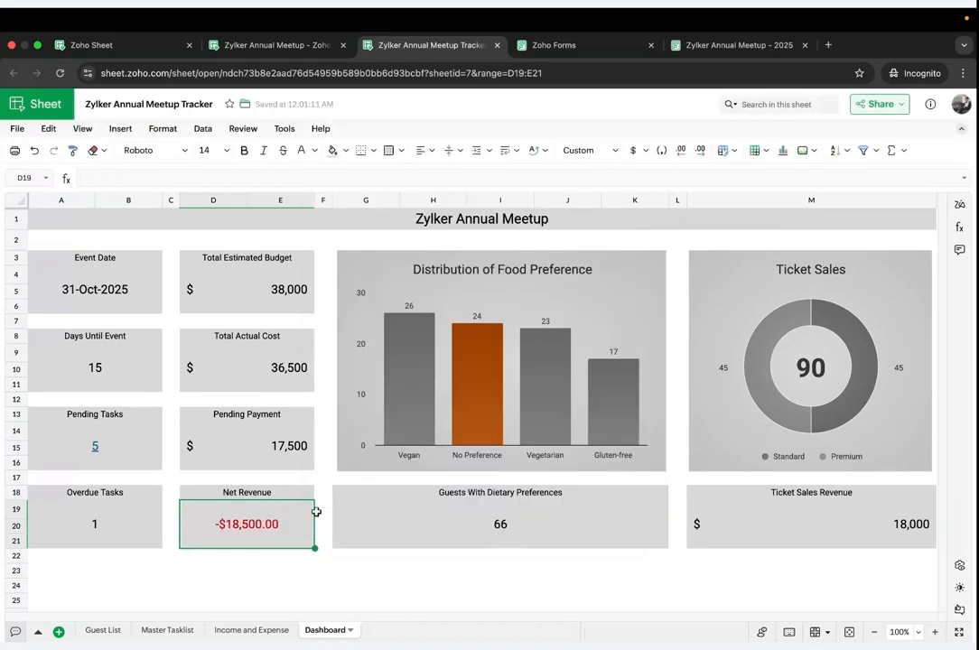
left_click(353, 572)
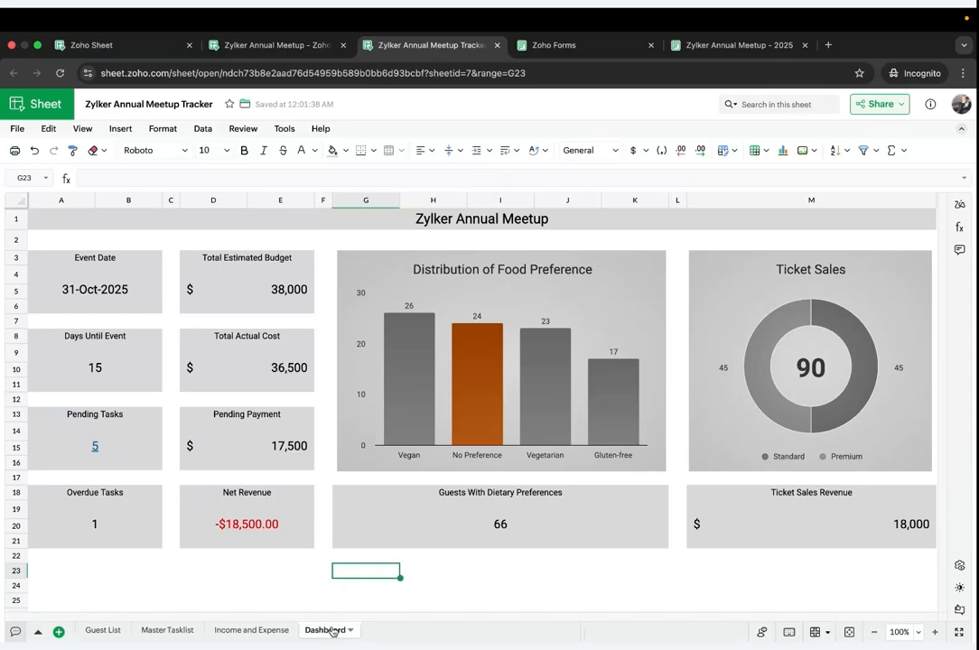
Step: Reorder the sheets to Dashboard, Master Tasklist, Income and Expense, Guest List, and show the start of the Guest List table
left_click_drag(332, 631, 362, 634)
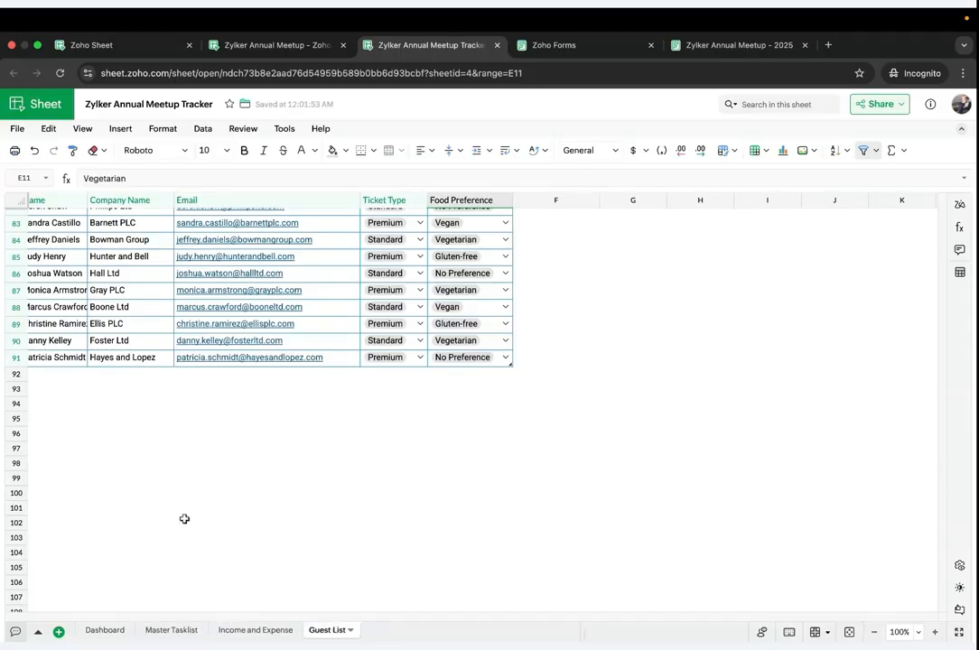
scroll(255, 534, "up", 20)
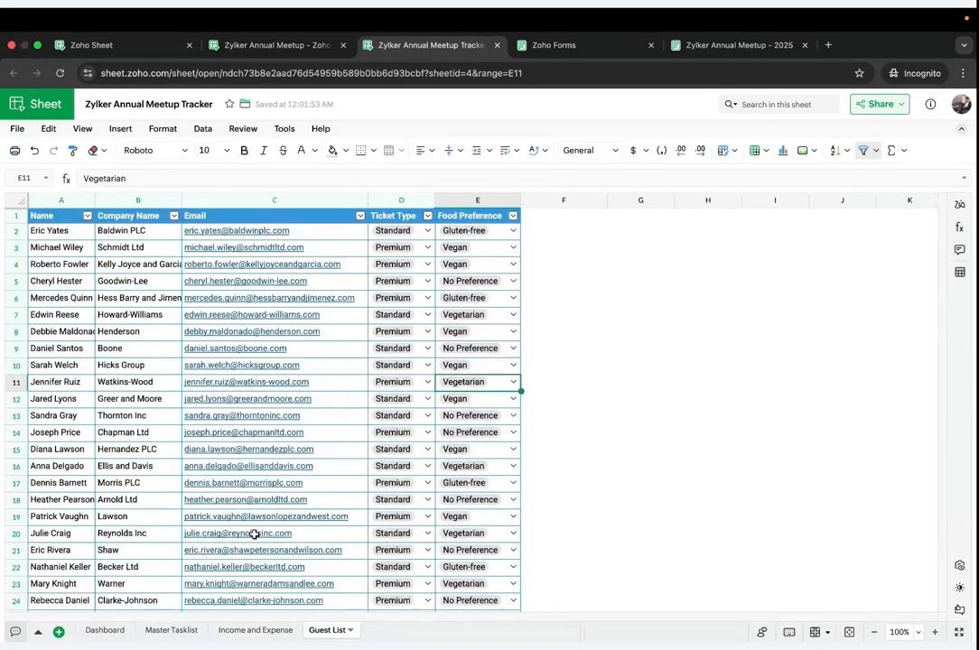